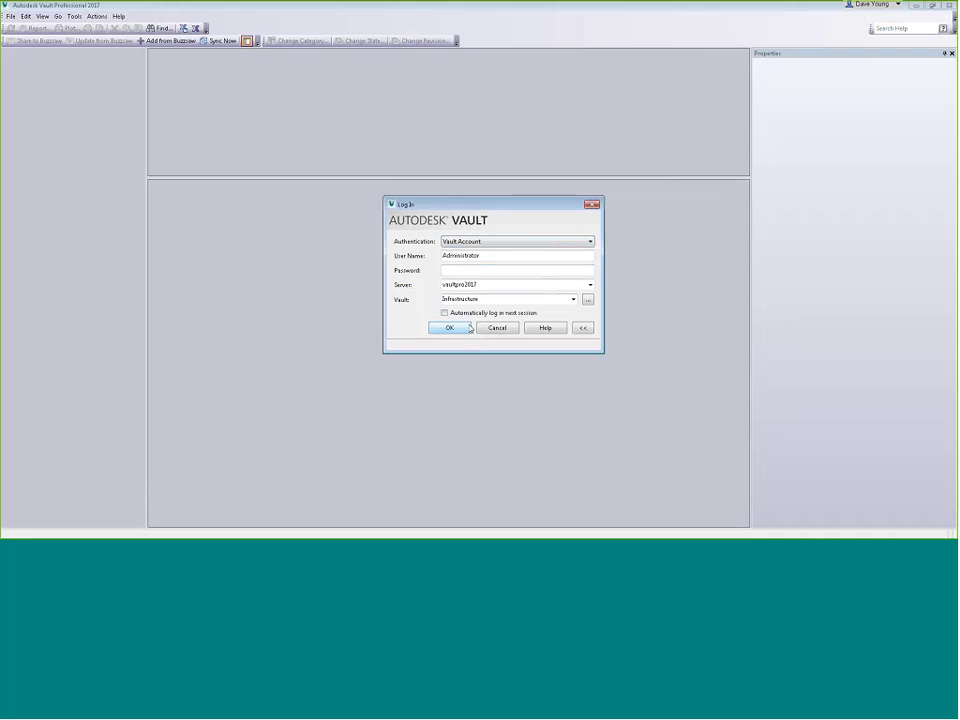
# Log in to the Infrastructure vault on the vaultpro2017 server with the Vault account
pyautogui.click(573, 300)
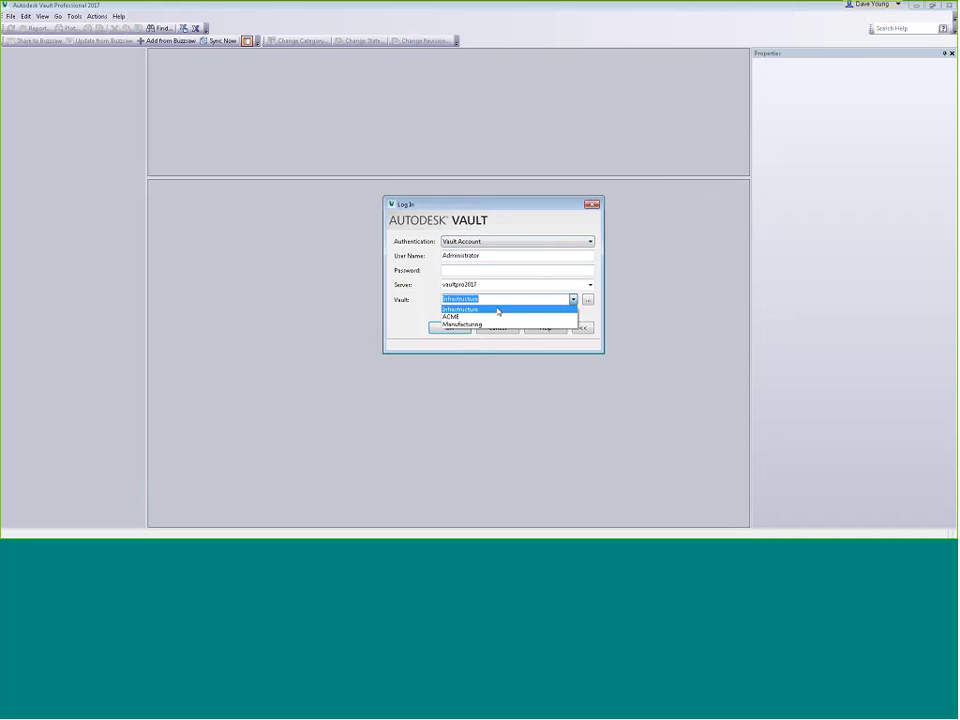
pyautogui.click(496, 312)
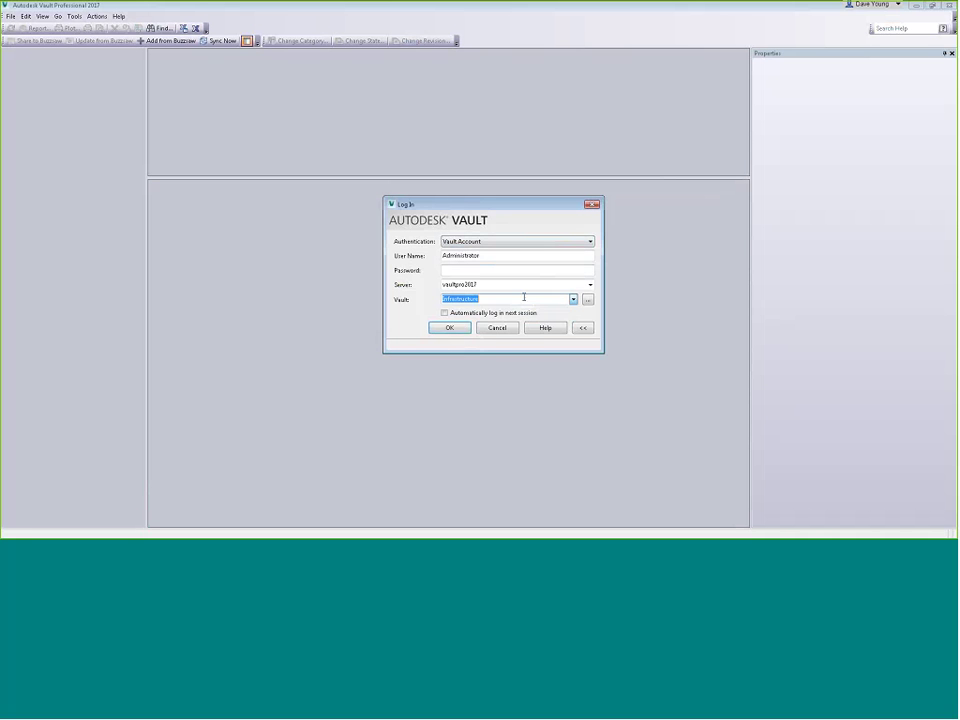
pyautogui.click(449, 328)
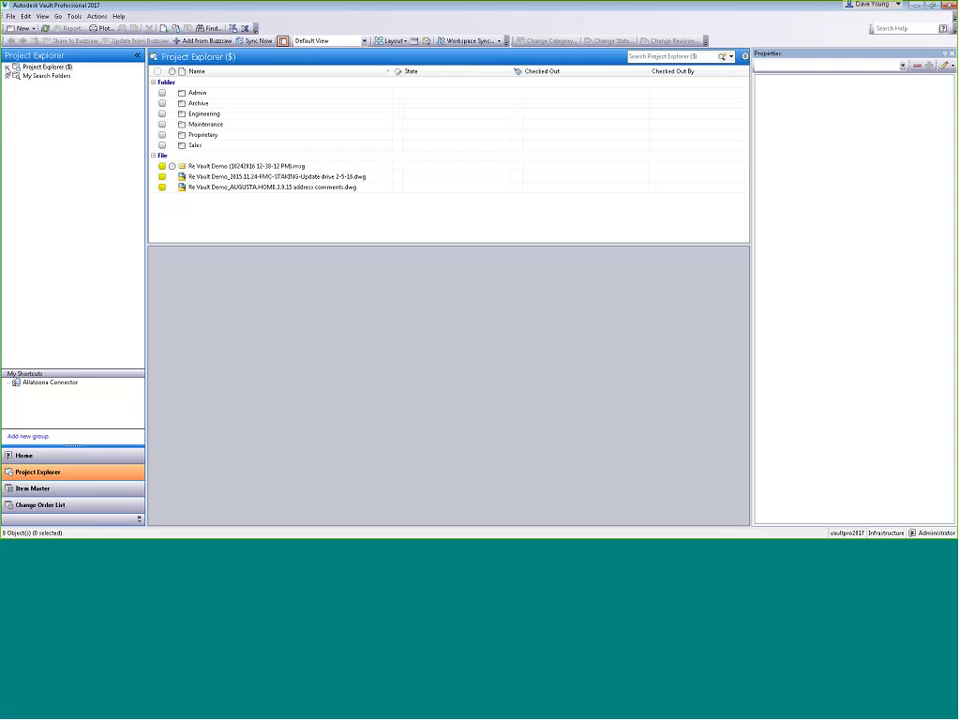
# Open the Utilities folder of the Brigadoon project under Engineering, Projects, Construction
pyautogui.click(7, 67)
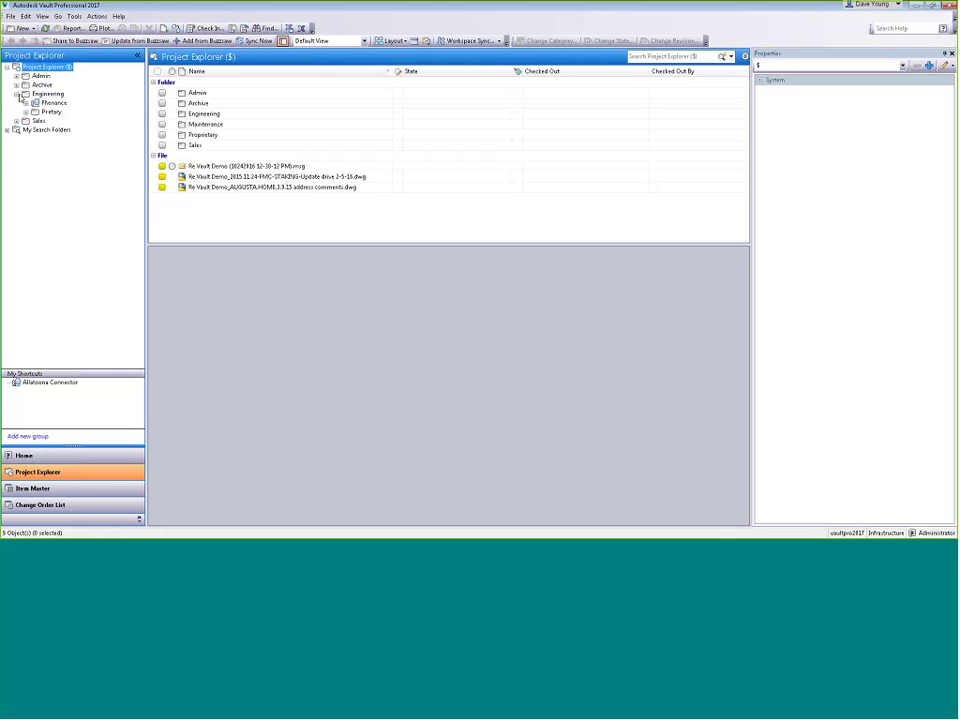
pyautogui.click(16, 94)
pyautogui.click(25, 112)
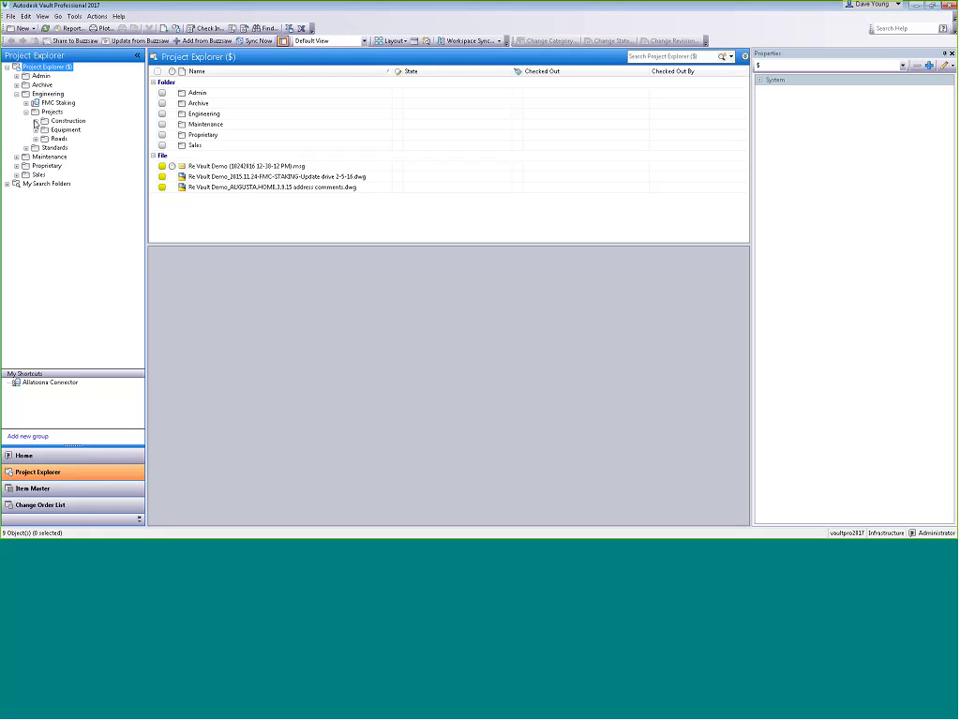
pyautogui.click(35, 121)
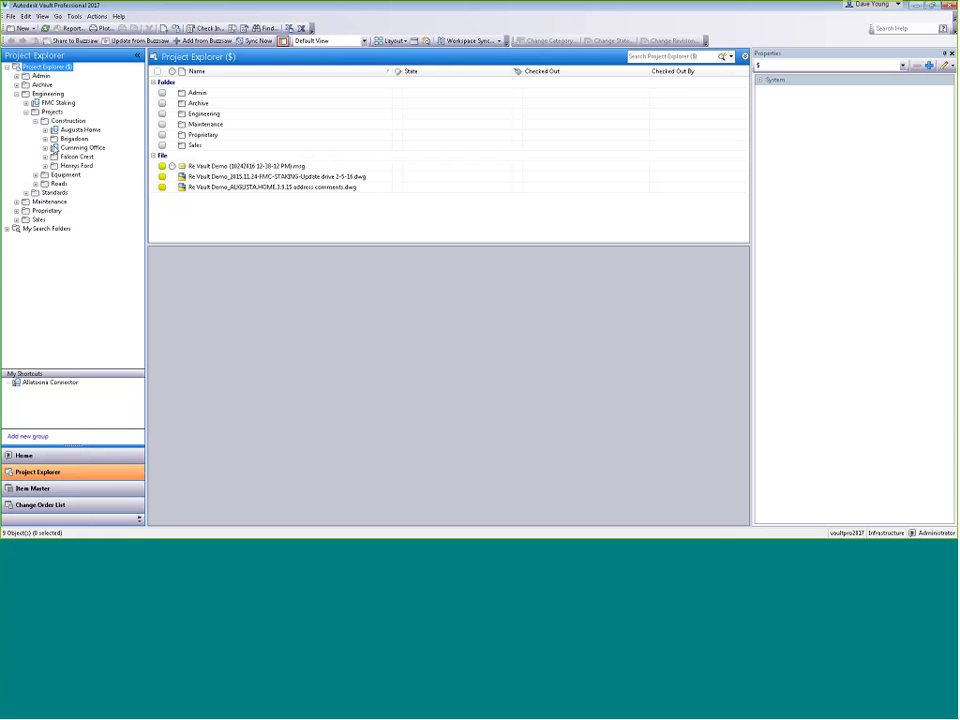
pyautogui.click(45, 139)
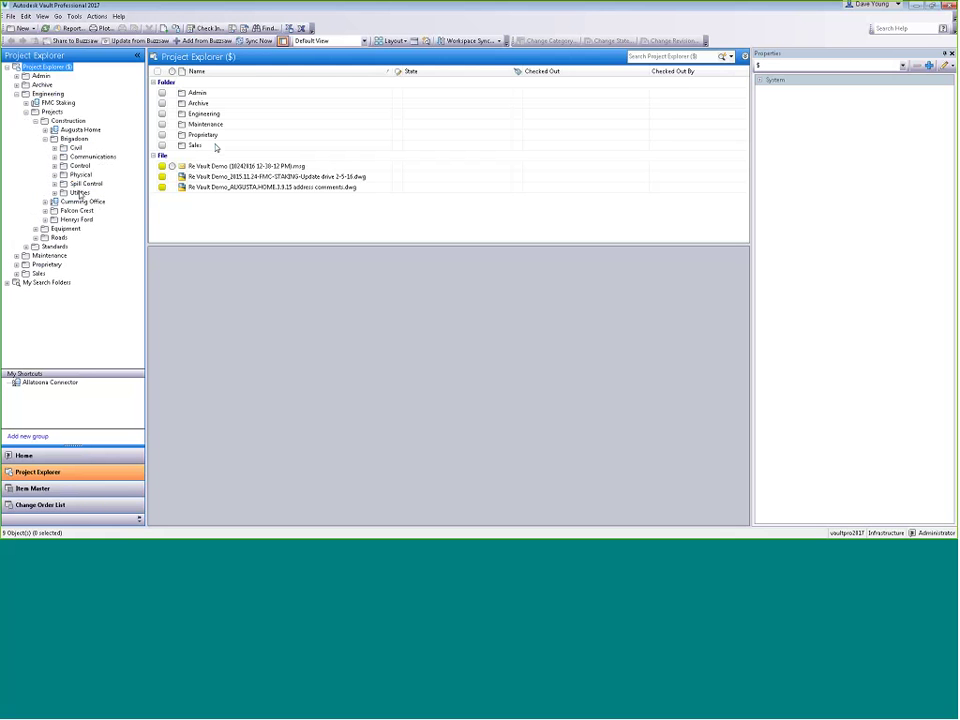
pyautogui.click(79, 192)
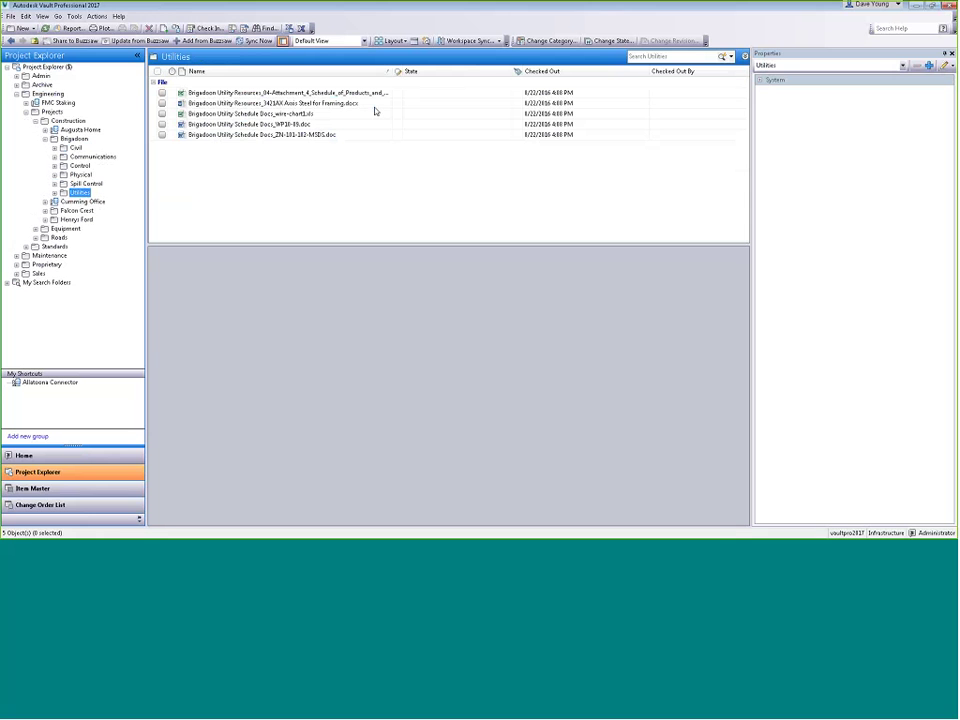
# Show the history of Brigadoon Utility Schedule Docs_ZN-101-102-MSDS.doc with all its versions listed
pyautogui.click(231, 136)
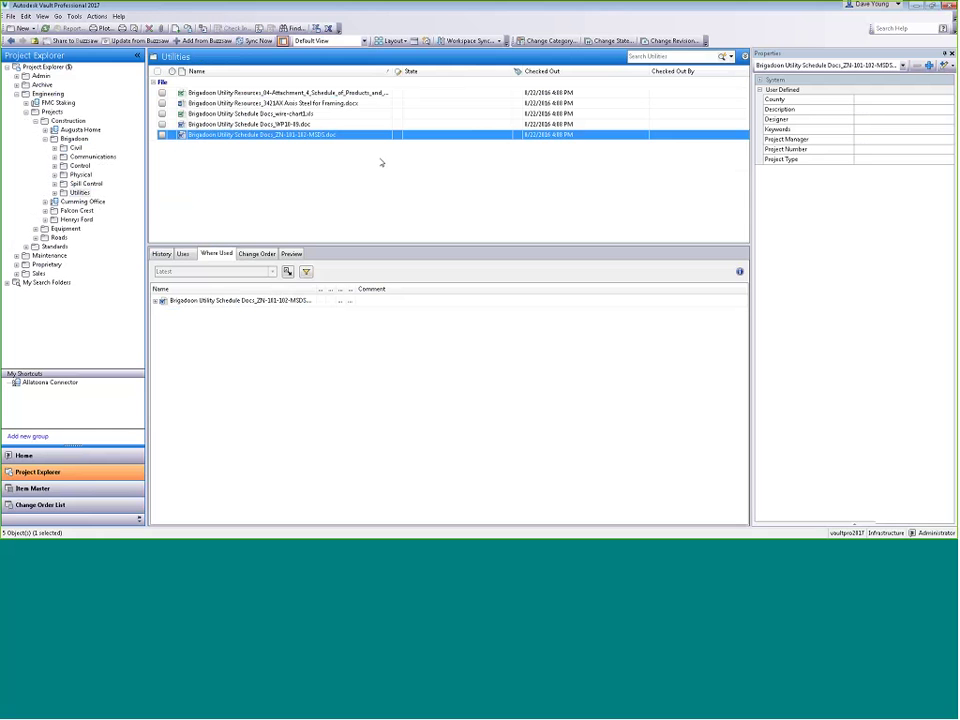
pyautogui.click(161, 254)
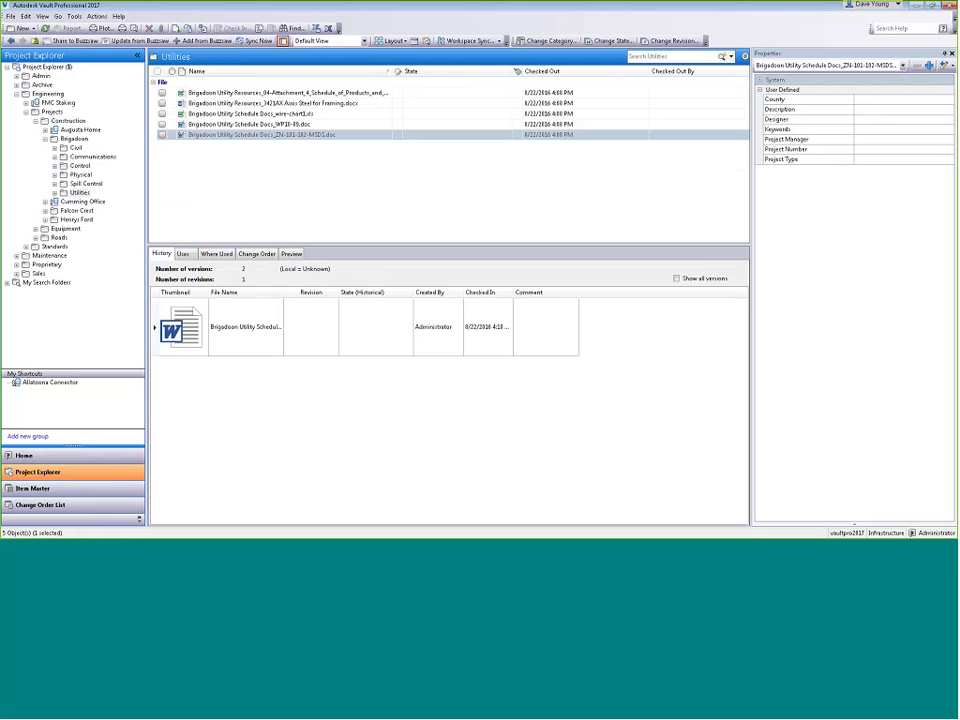
pyautogui.click(676, 278)
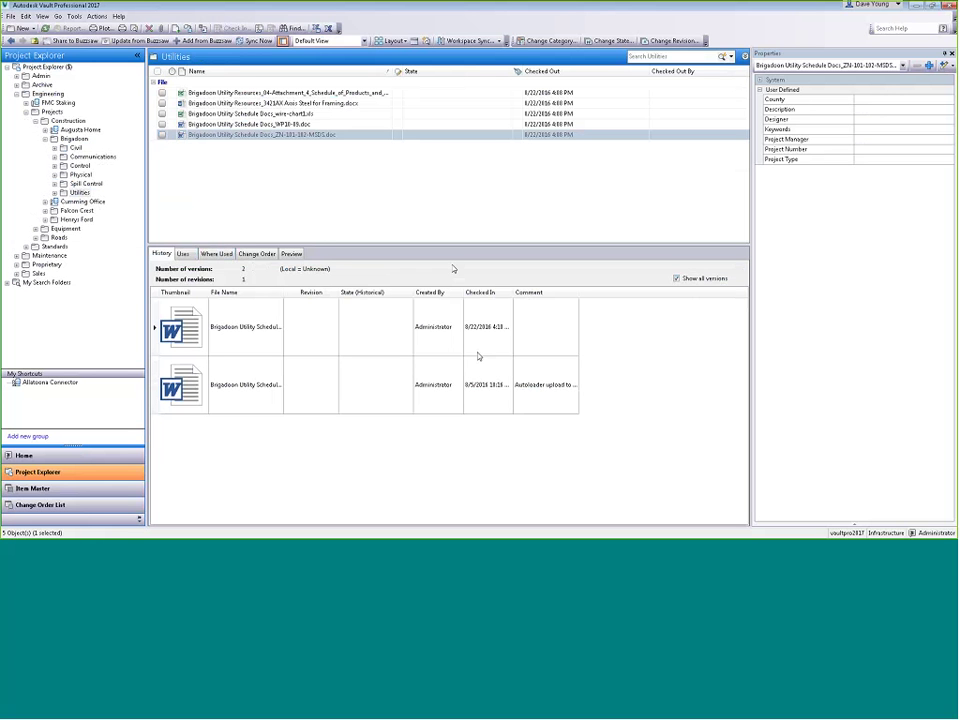
# Preview the ZN-101-102-MSDS document and read through its contents, returning to its beginning
pyautogui.click(303, 254)
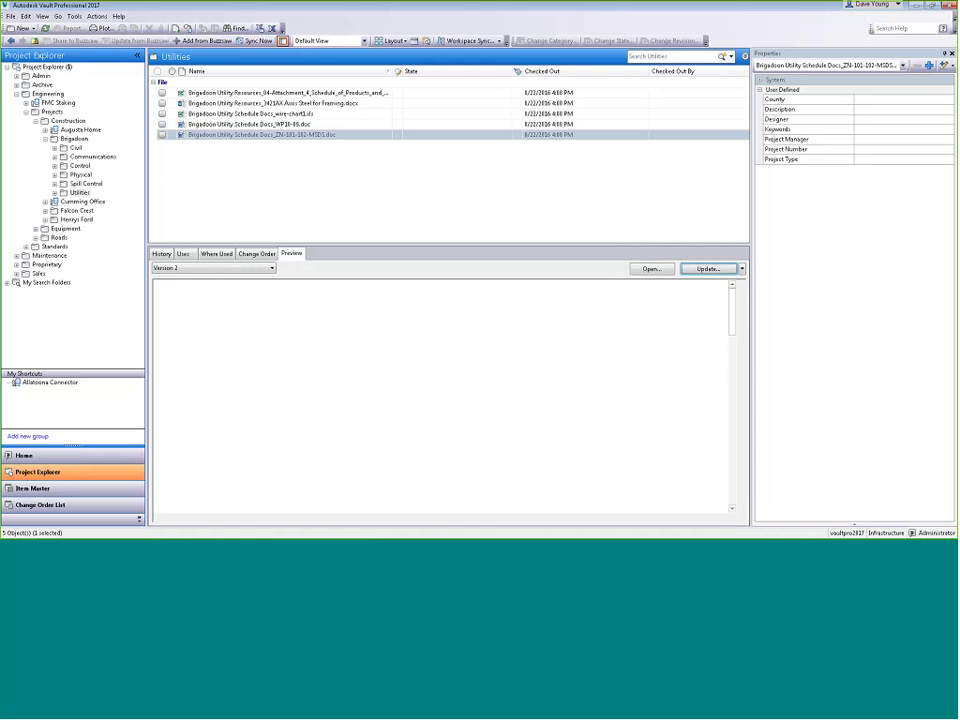
pyautogui.scroll(-5, 745, 354)
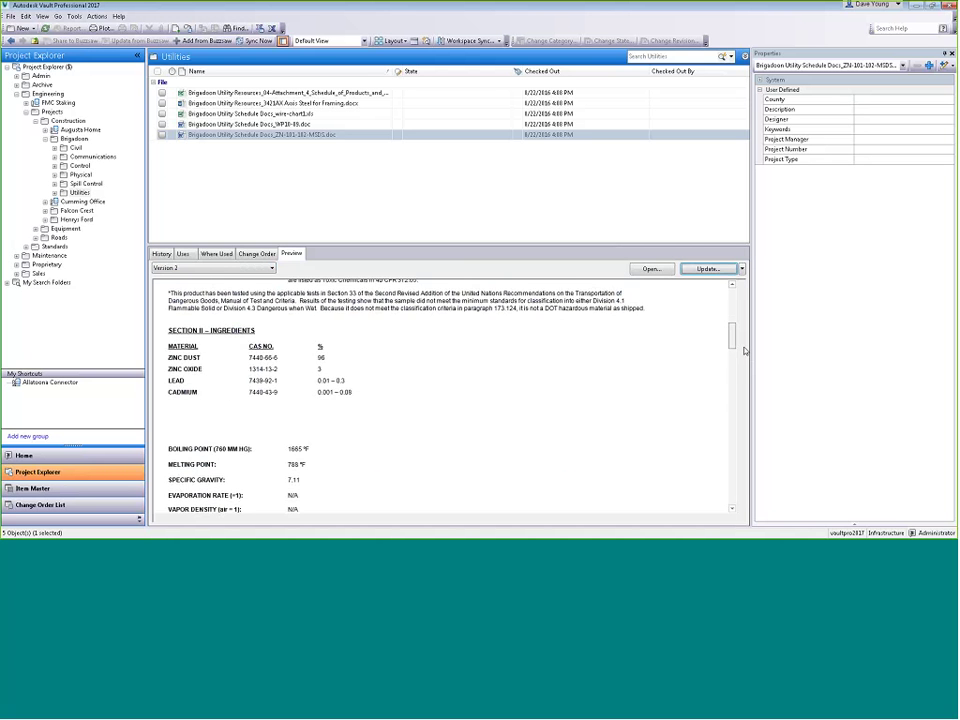
pyautogui.moveTo(745, 354); pyautogui.dragTo(748, 419)
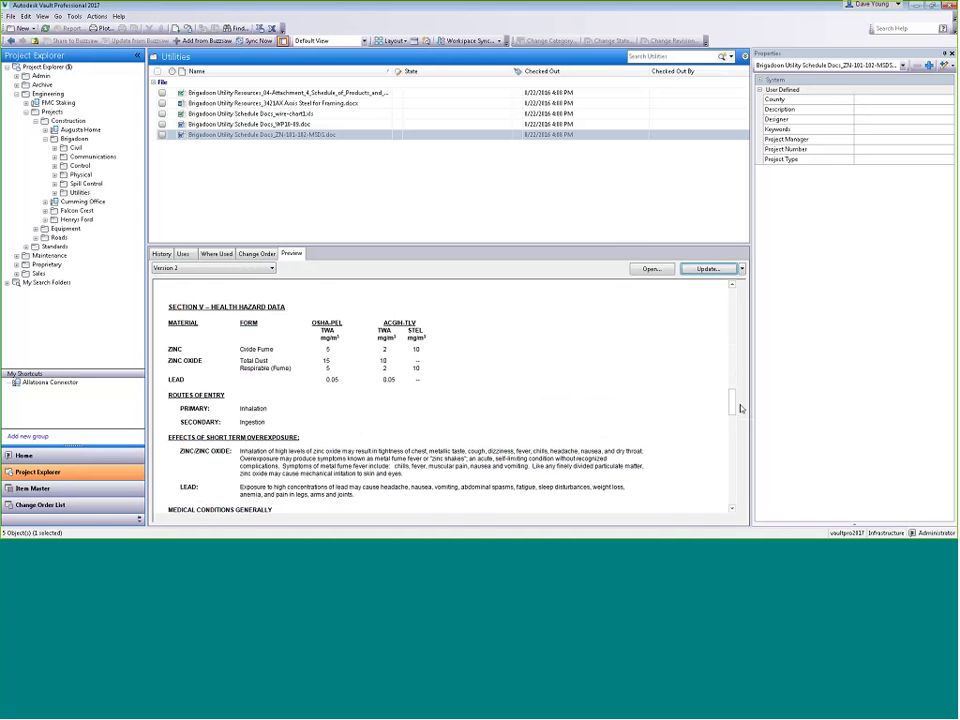
pyautogui.moveTo(736, 407); pyautogui.dragTo(744, 289)
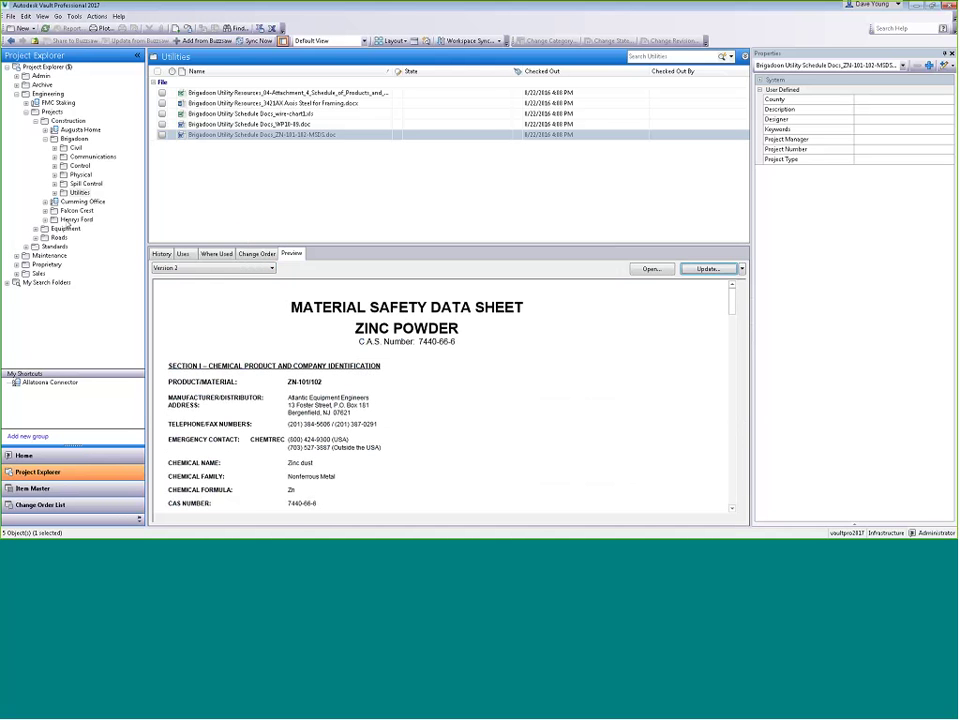
# Open the Production Drawings folder of the Allatoona Connector project under Roads
pyautogui.click(35, 229)
pyautogui.click(35, 229)
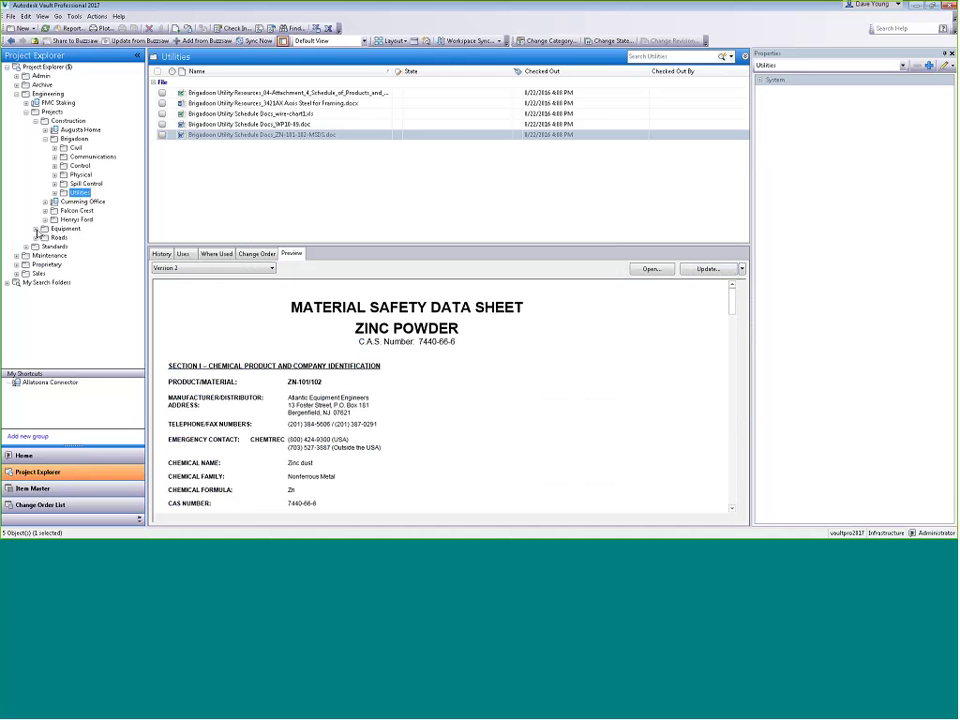
pyautogui.click(35, 238)
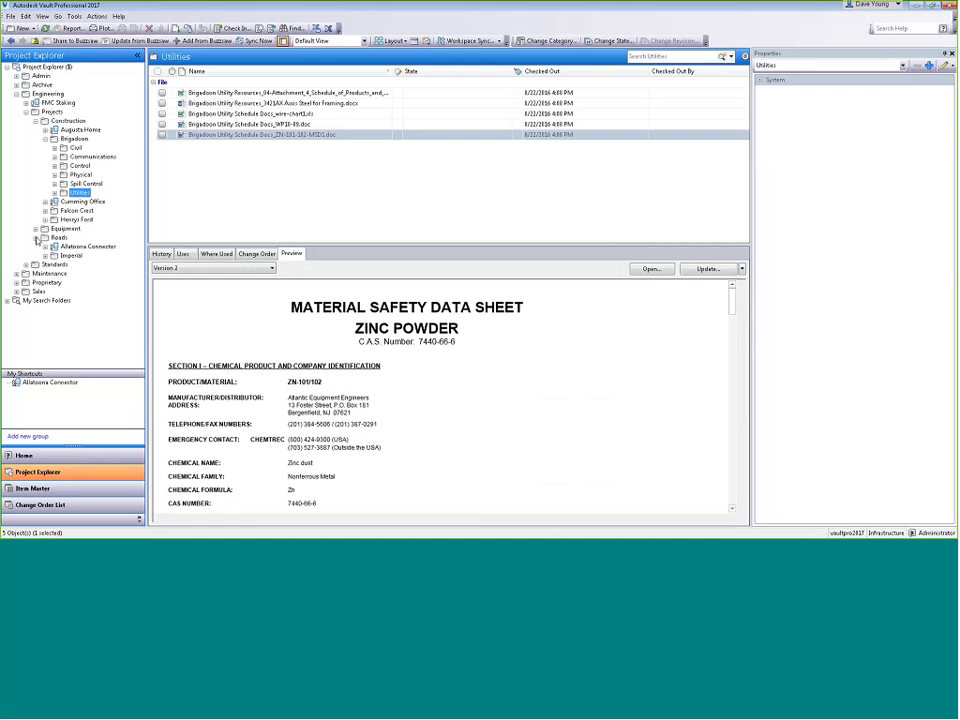
pyautogui.click(88, 246)
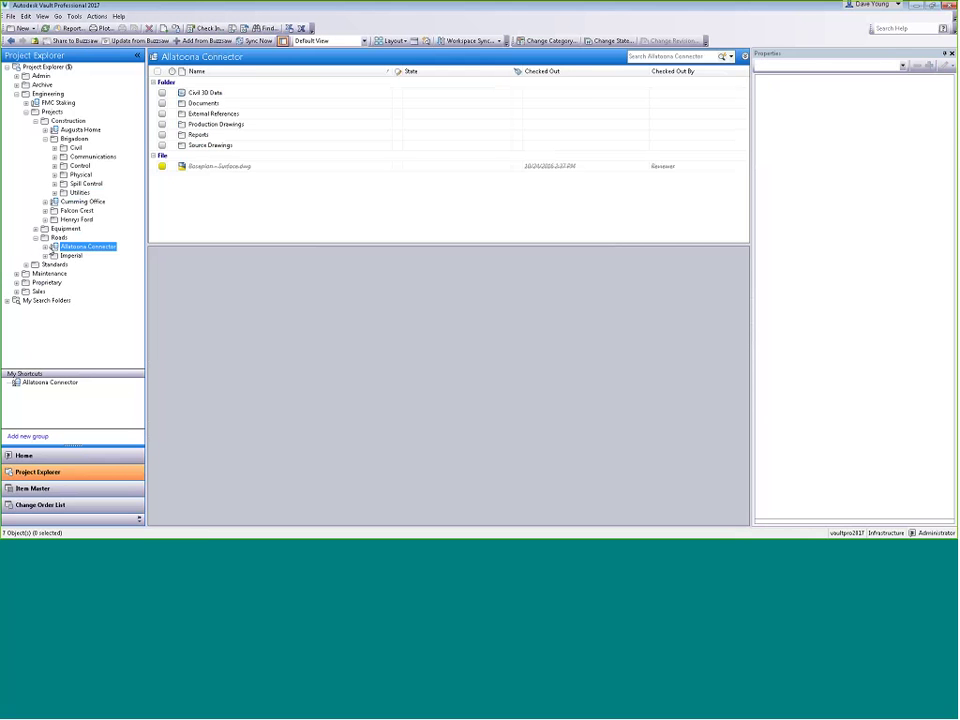
pyautogui.click(45, 246)
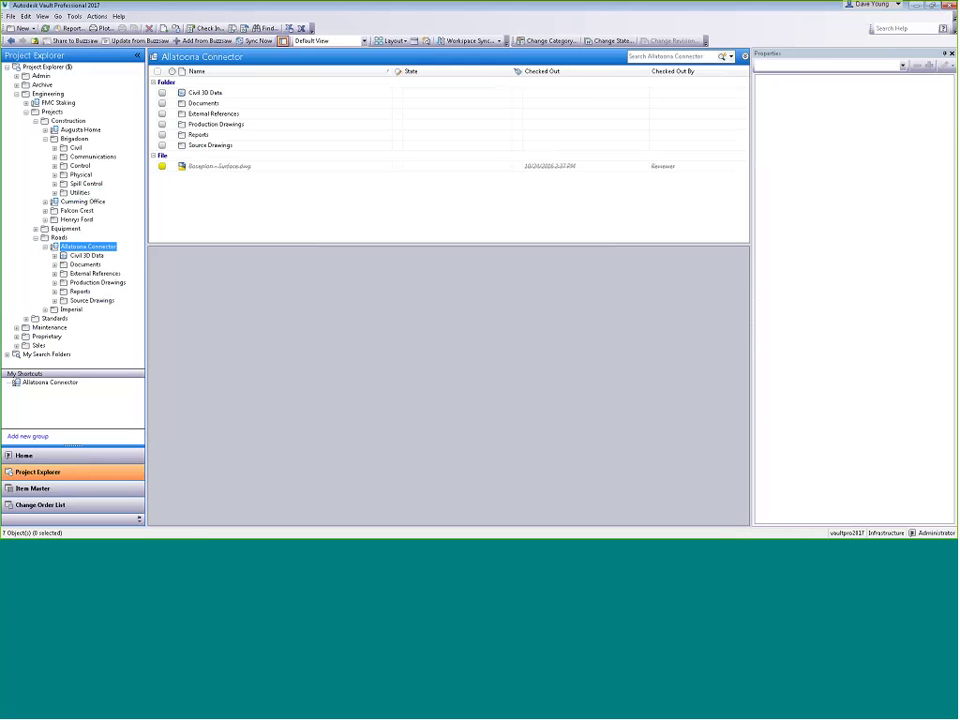
pyautogui.click(92, 300)
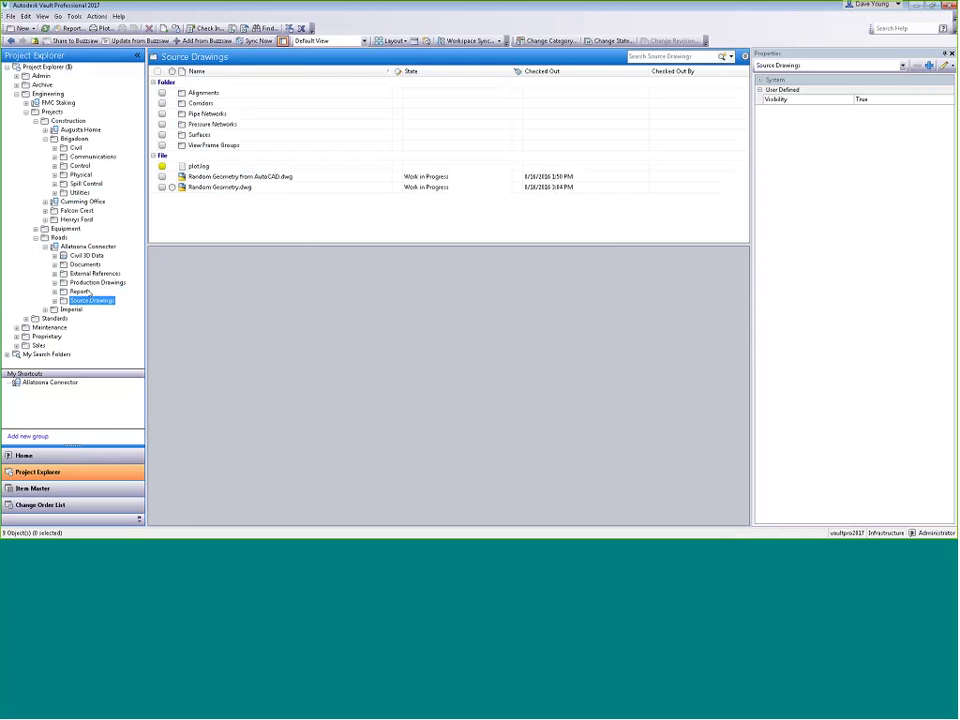
pyautogui.click(96, 282)
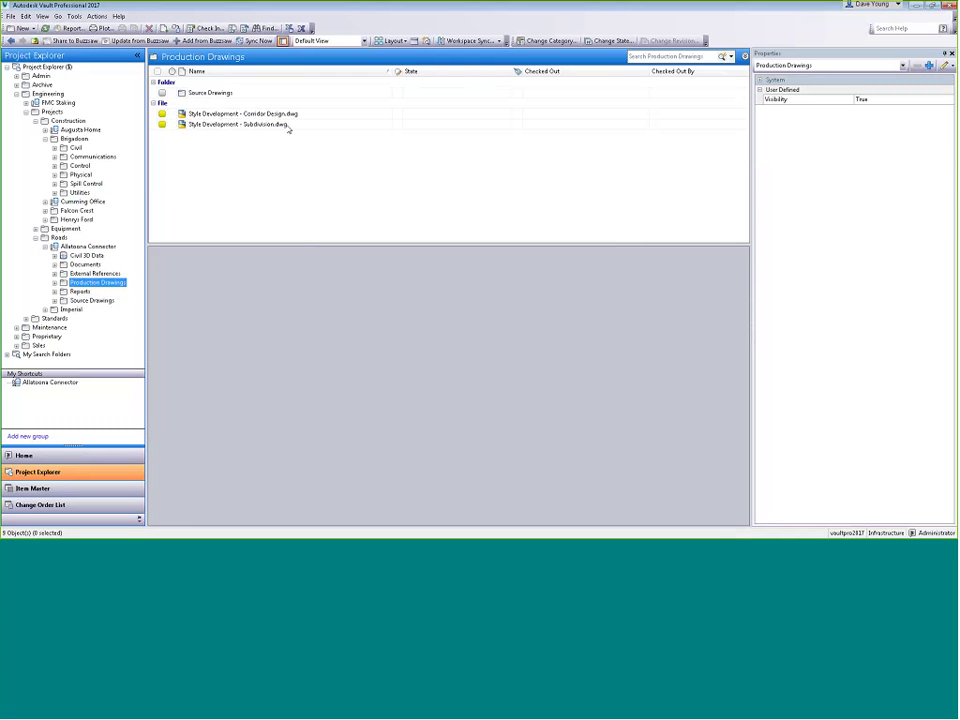
# View the version history of Style Development - Subdivision.dwg and of Style Development - Corridor Design.dwg
pyautogui.click(286, 125)
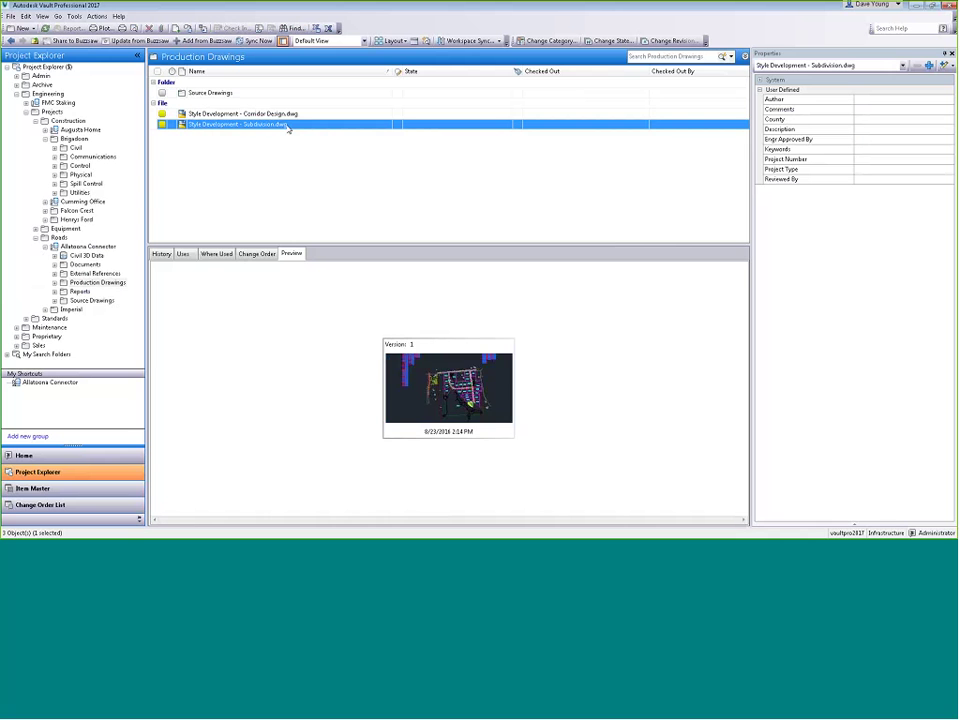
pyautogui.click(161, 253)
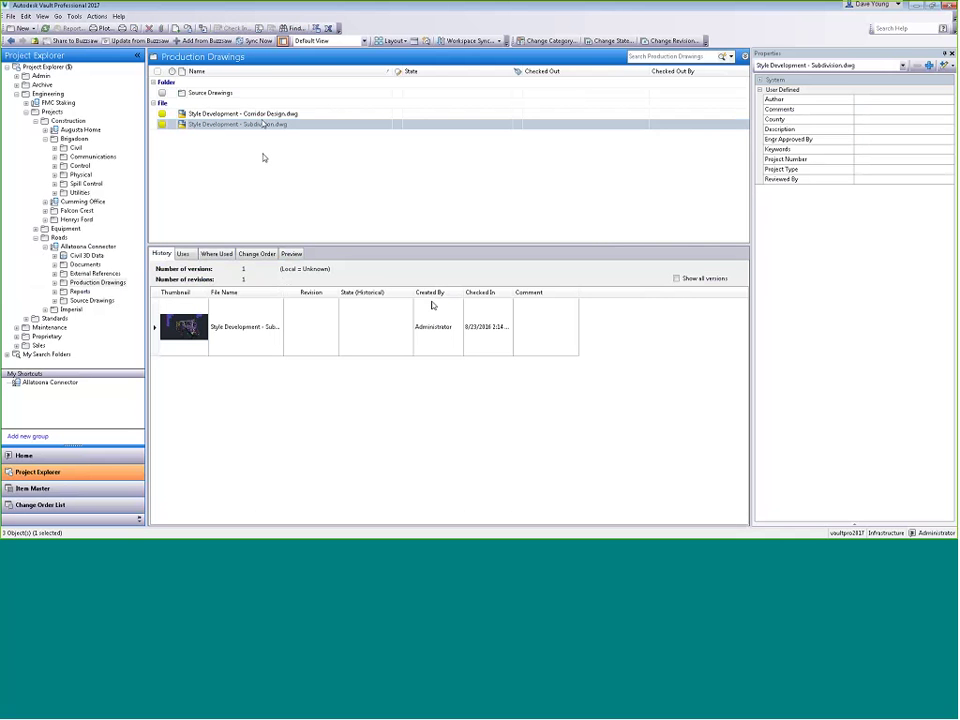
pyautogui.press('Up')
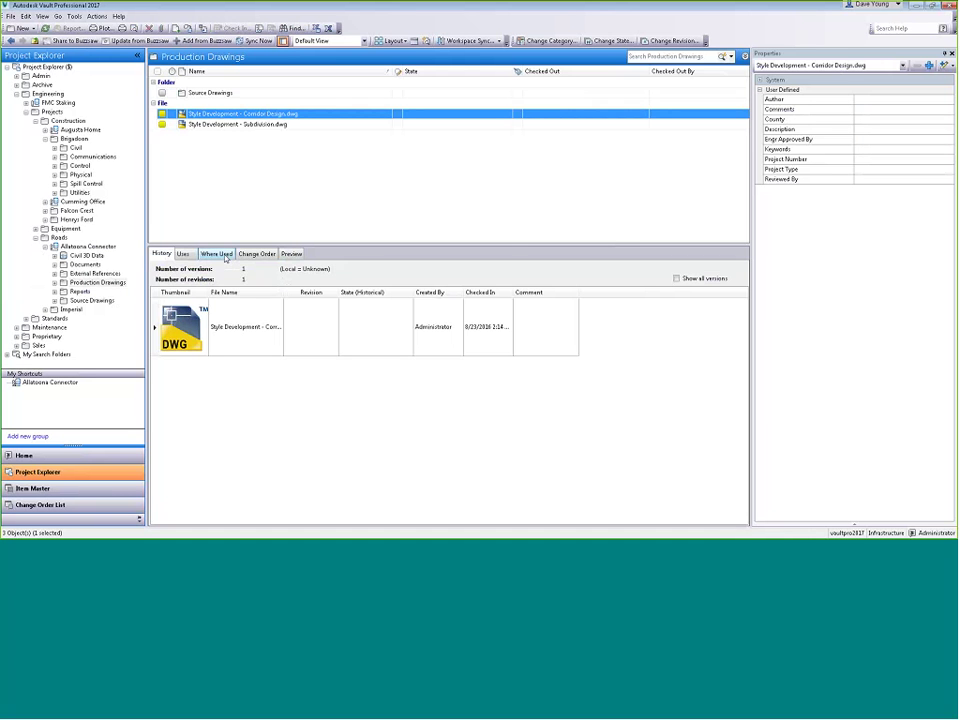
# Examine where Style Development - Corridor Design.dwg is used and which files it uses itself
pyautogui.click(225, 257)
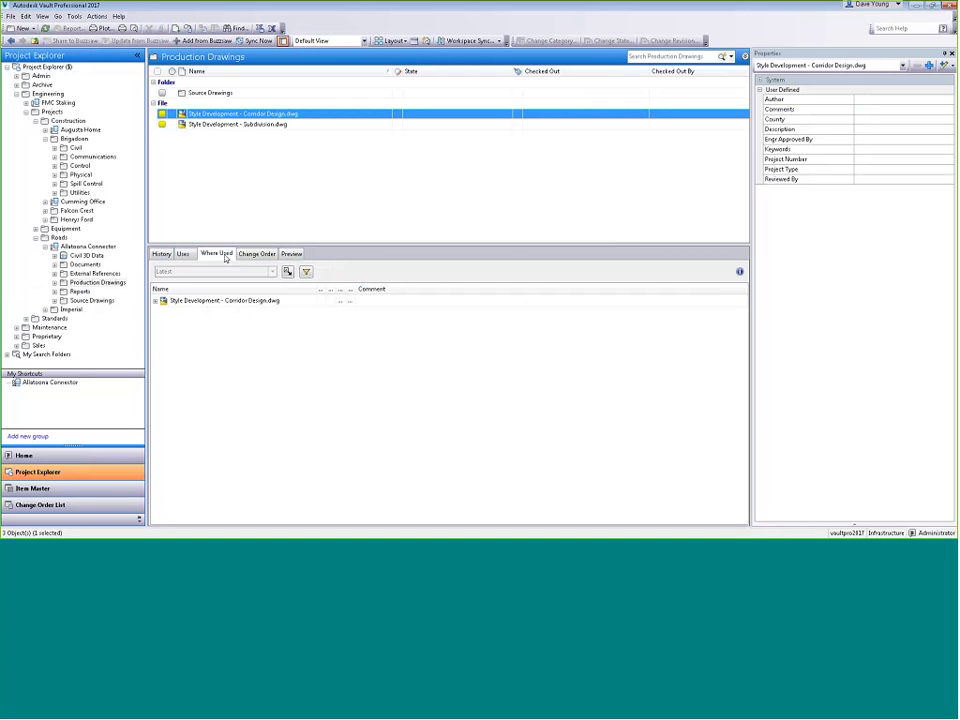
pyautogui.click(157, 301)
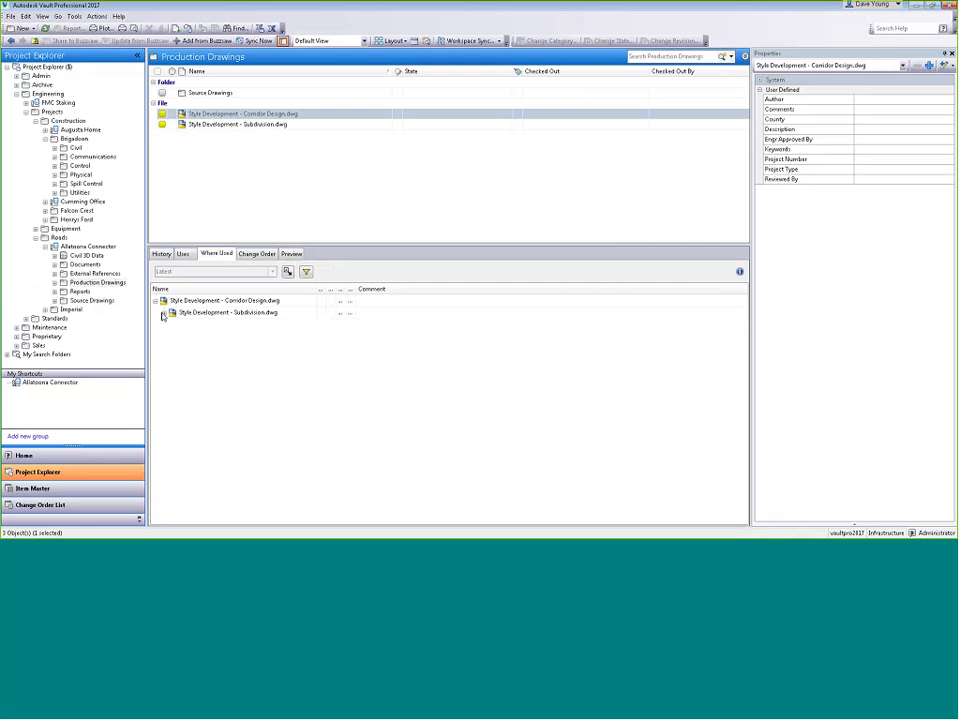
pyautogui.click(163, 314)
pyautogui.click(183, 254)
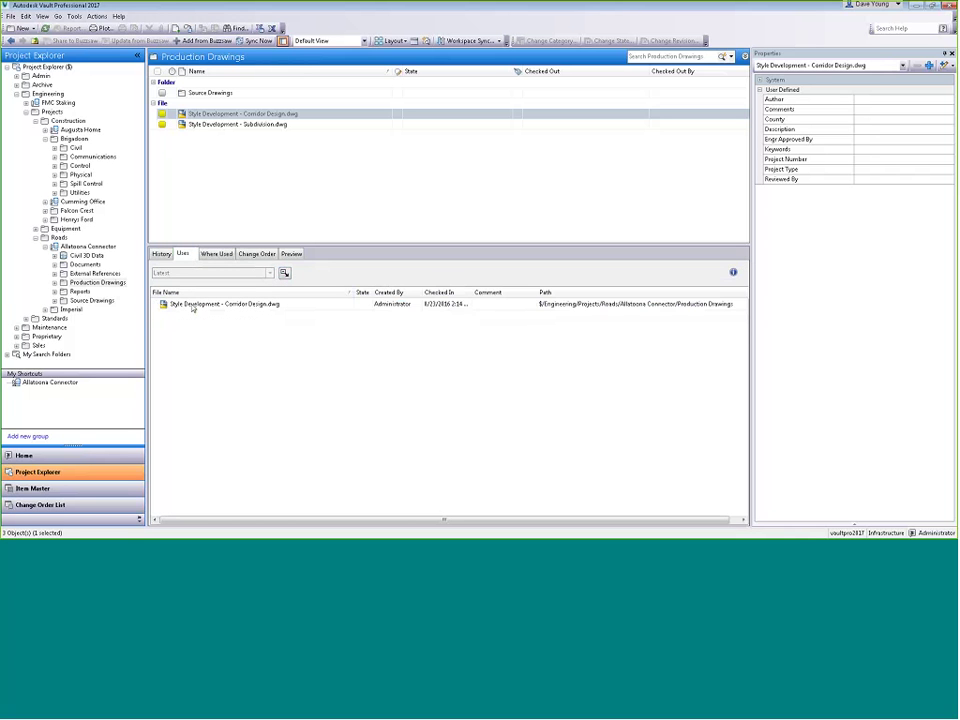
pyautogui.click(270, 304)
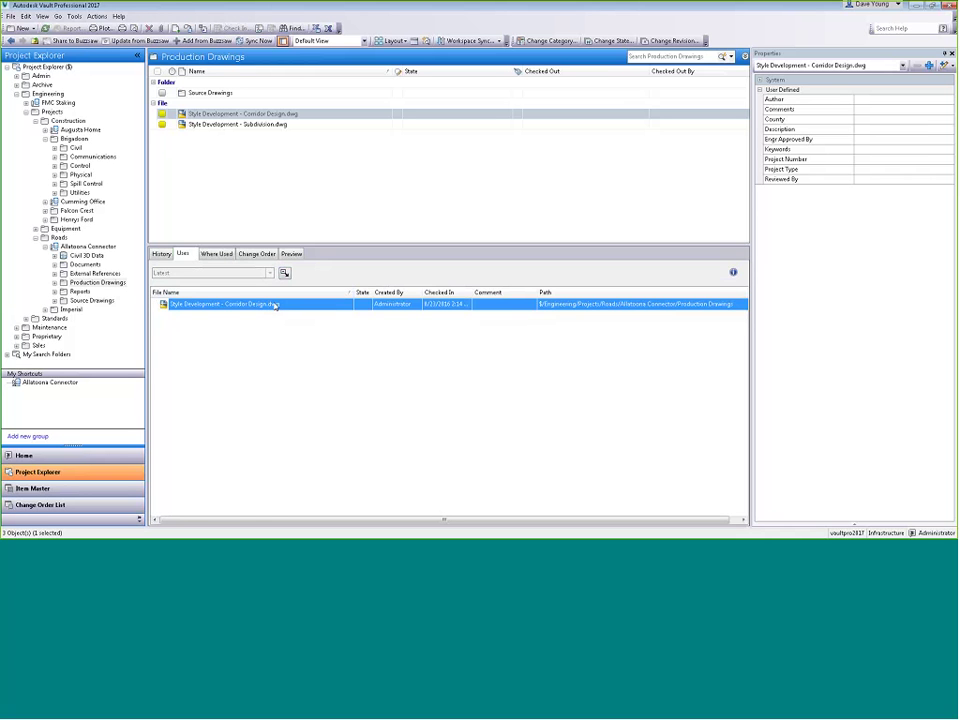
# List the files that Style Development - Subdivision.dwg uses, and return to its version history
pyautogui.click(203, 127)
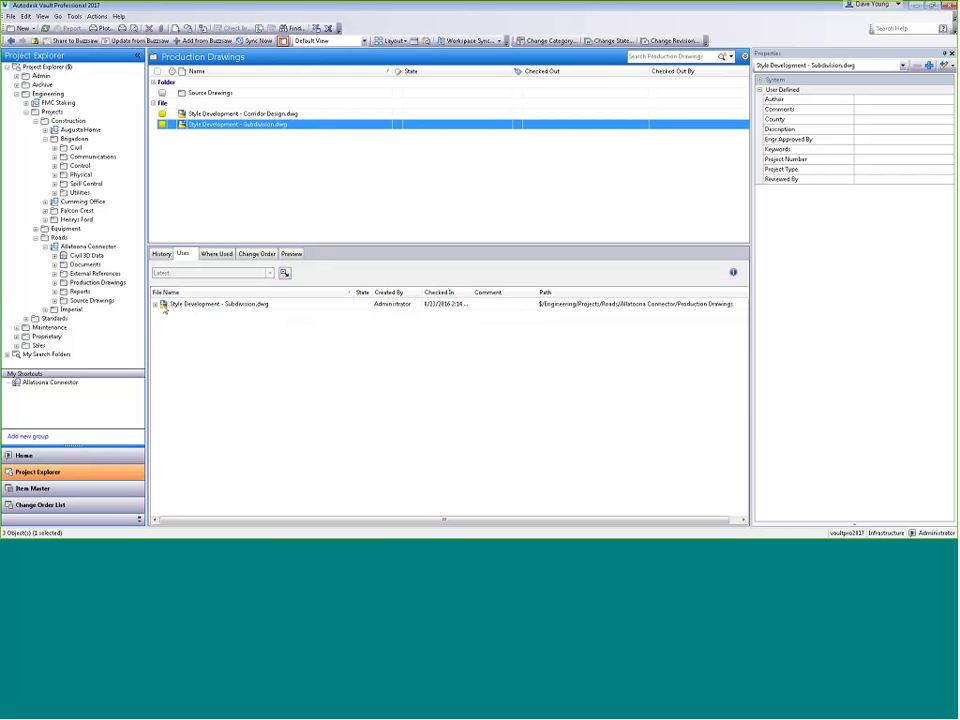
pyautogui.click(156, 304)
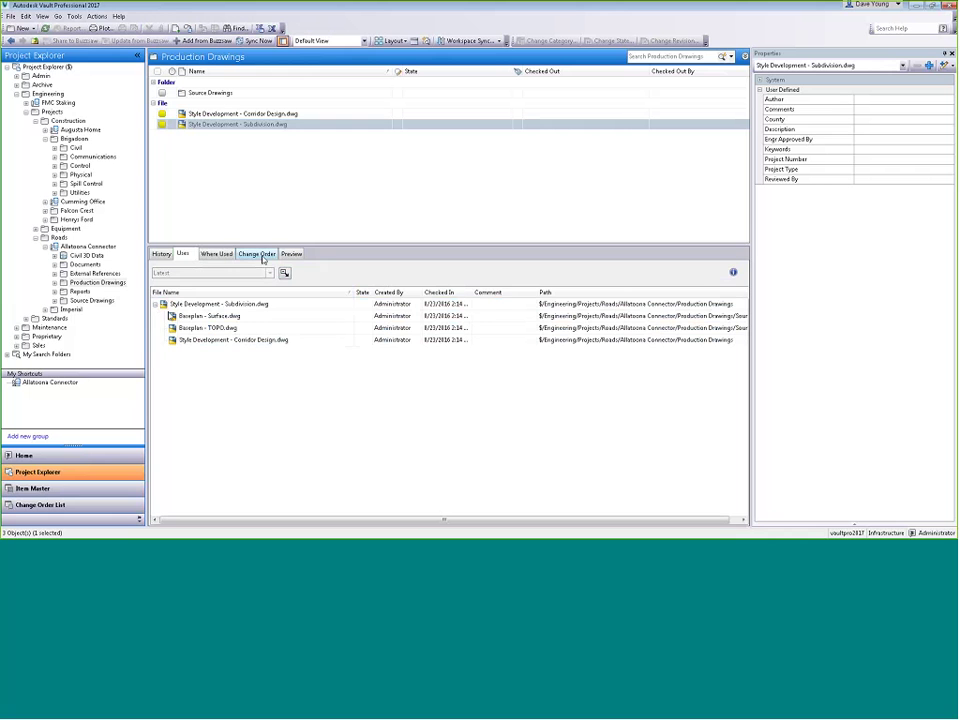
pyautogui.click(160, 254)
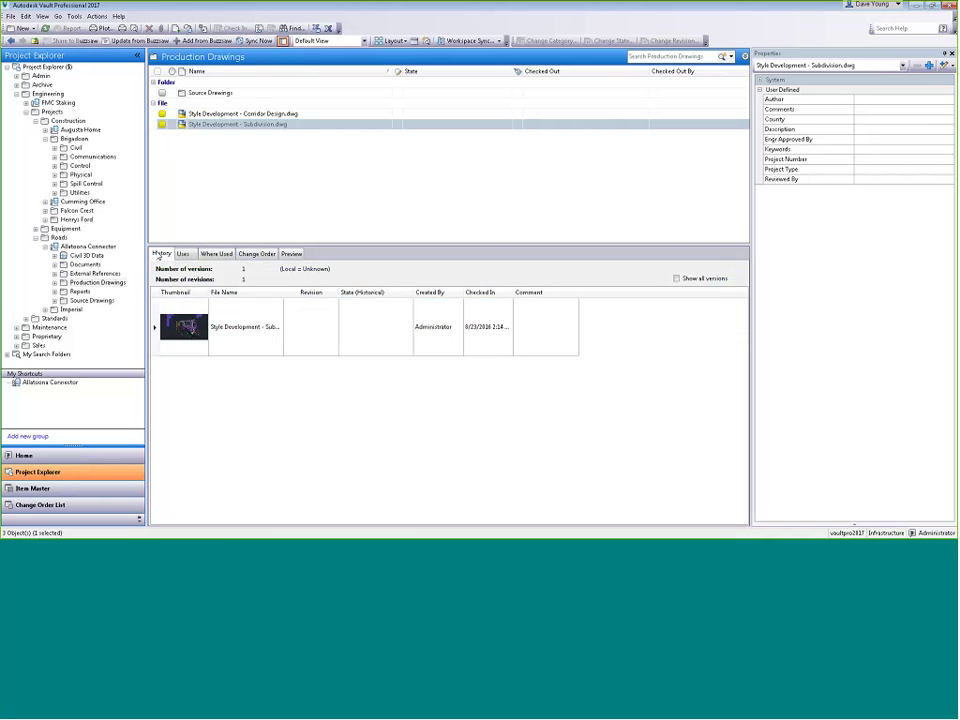
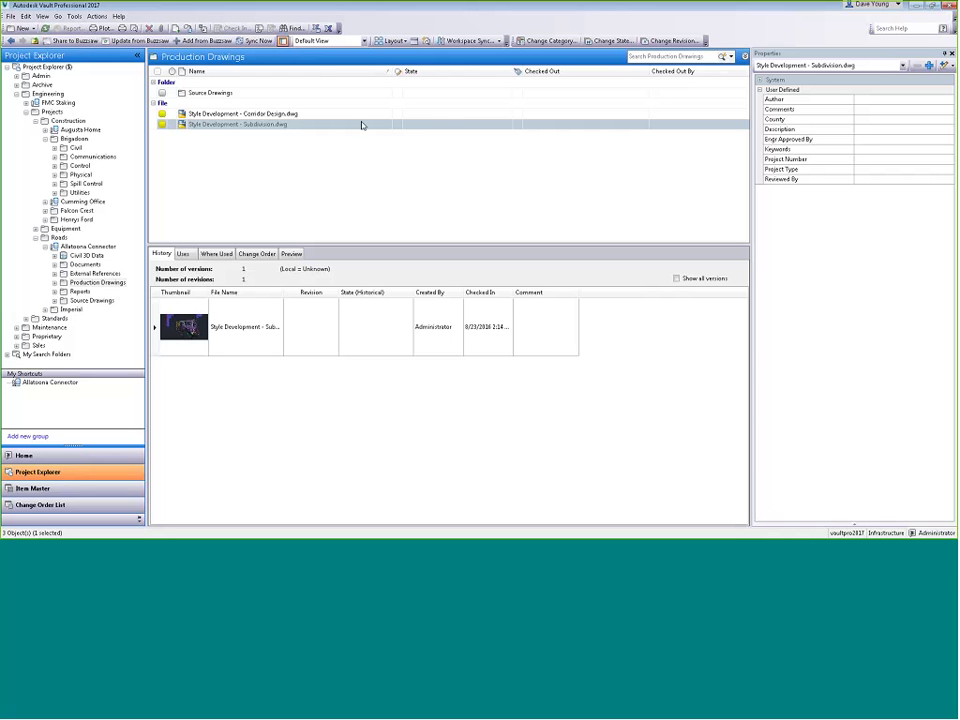
# Review the Change State options for the Corridor Design and Subdivision drawings together without applying a lifecycle state
pyautogui.keyDown('ctrl'); pyautogui.click(445, 116); pyautogui.keyUp('ctrl')
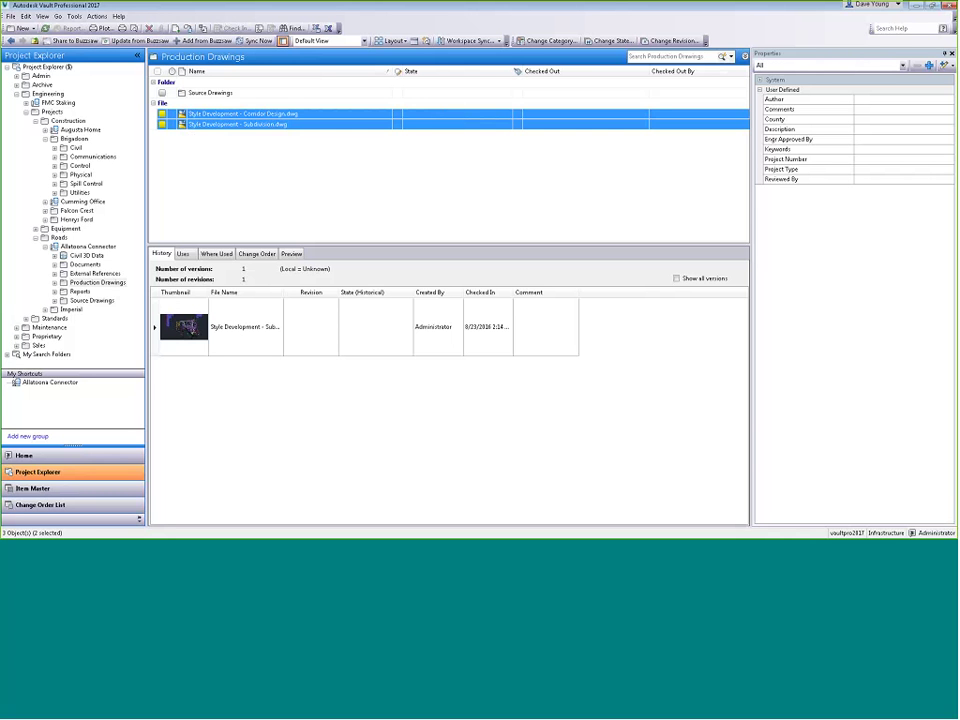
pyautogui.click(600, 42)
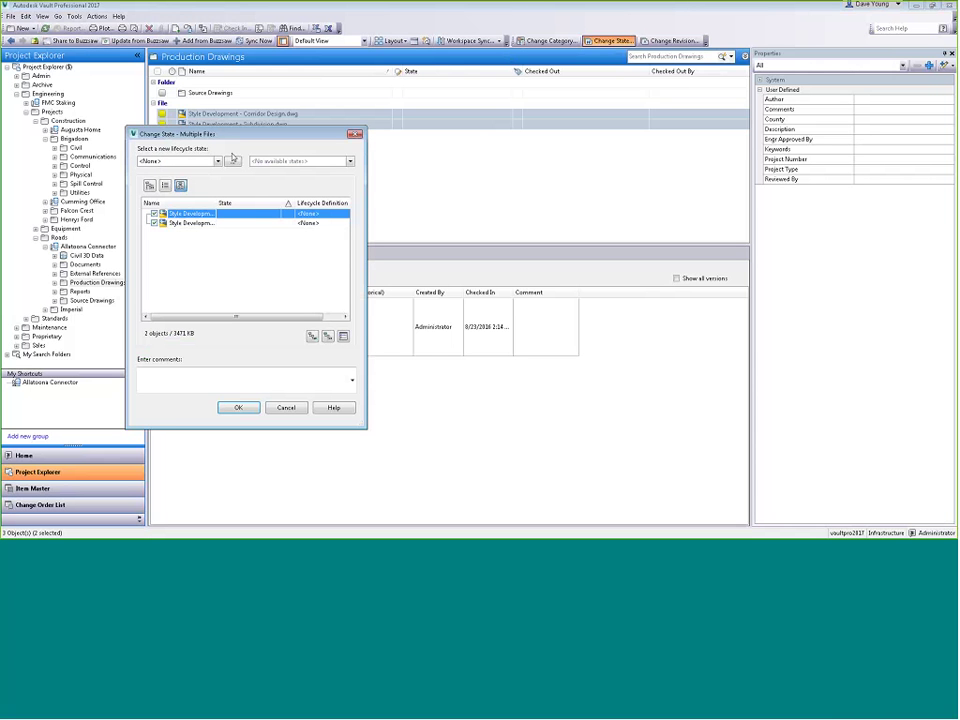
pyautogui.click(286, 408)
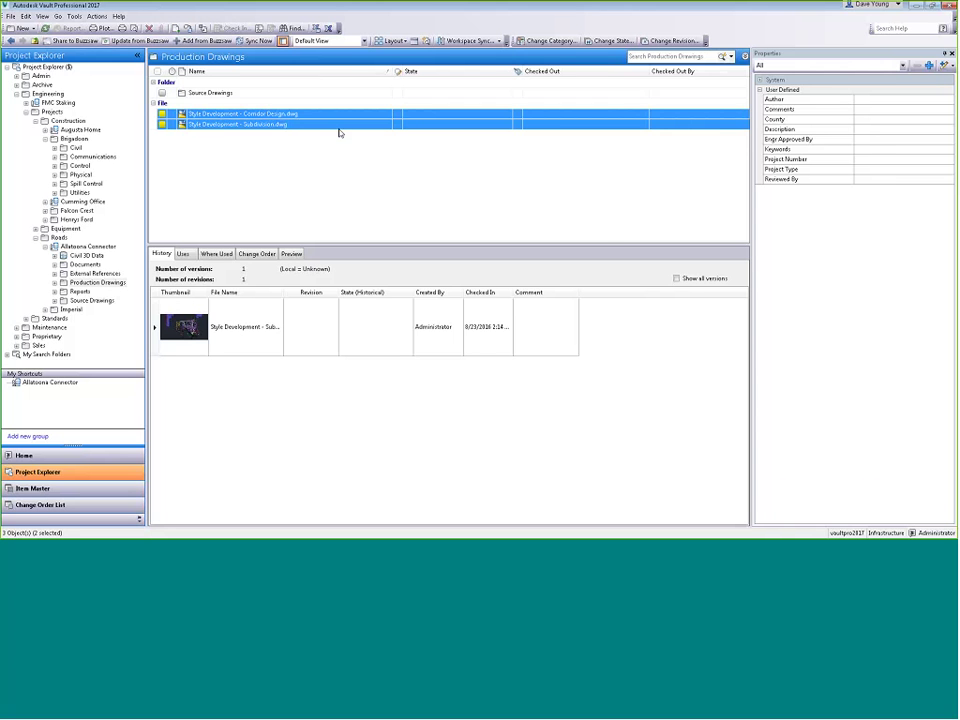
# Try to assign the Model - Survey category to the Corridor Design and Subdivision drawings together
pyautogui.click(543, 41)
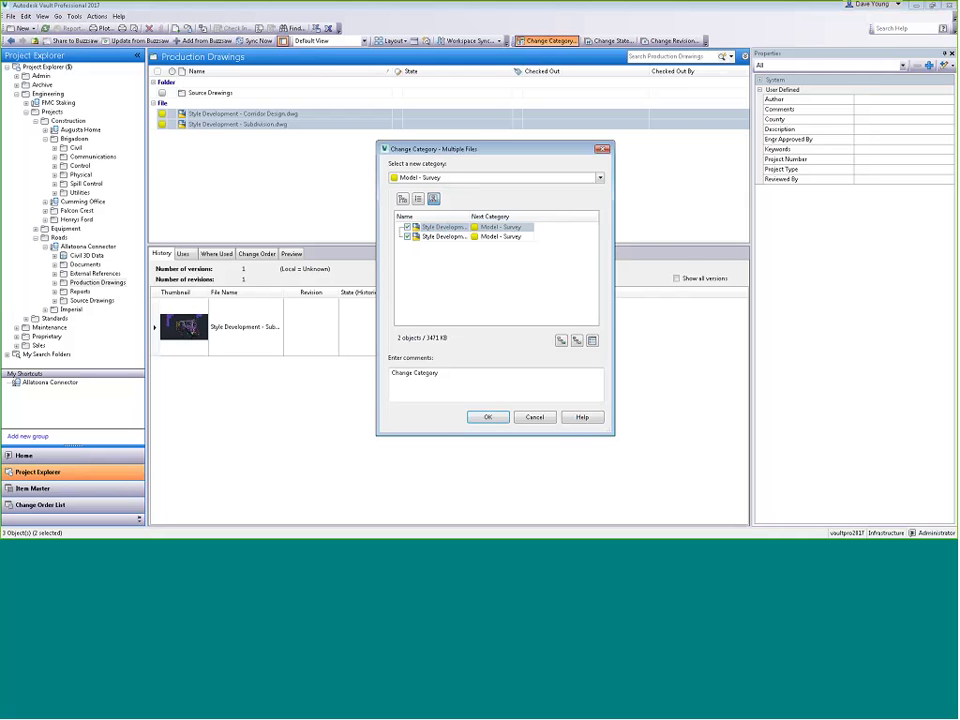
pyautogui.click(600, 177)
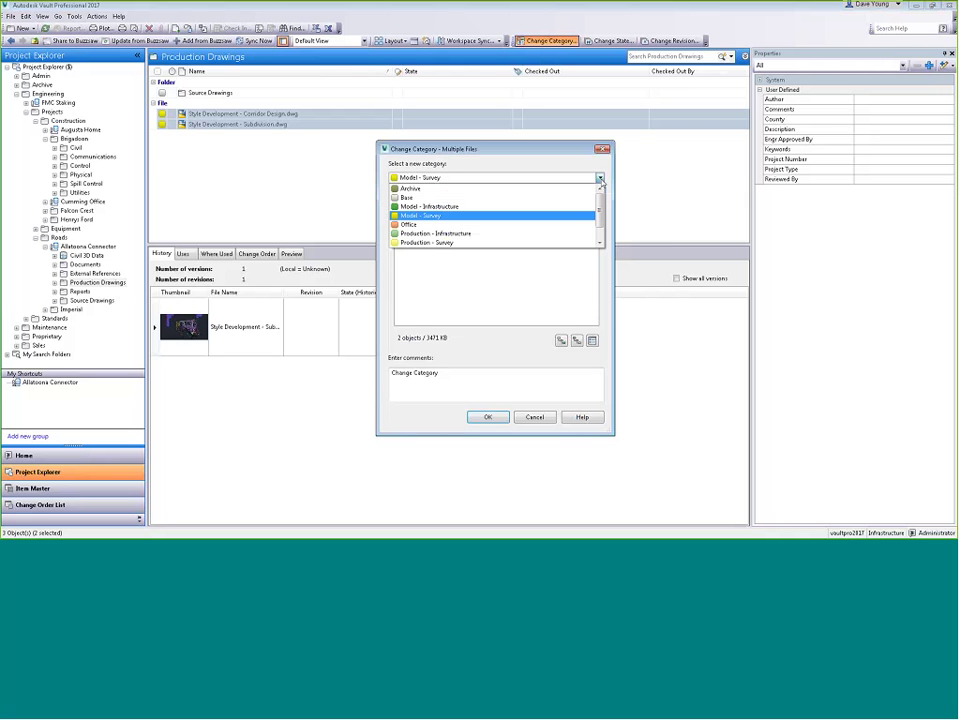
pyautogui.click(420, 215)
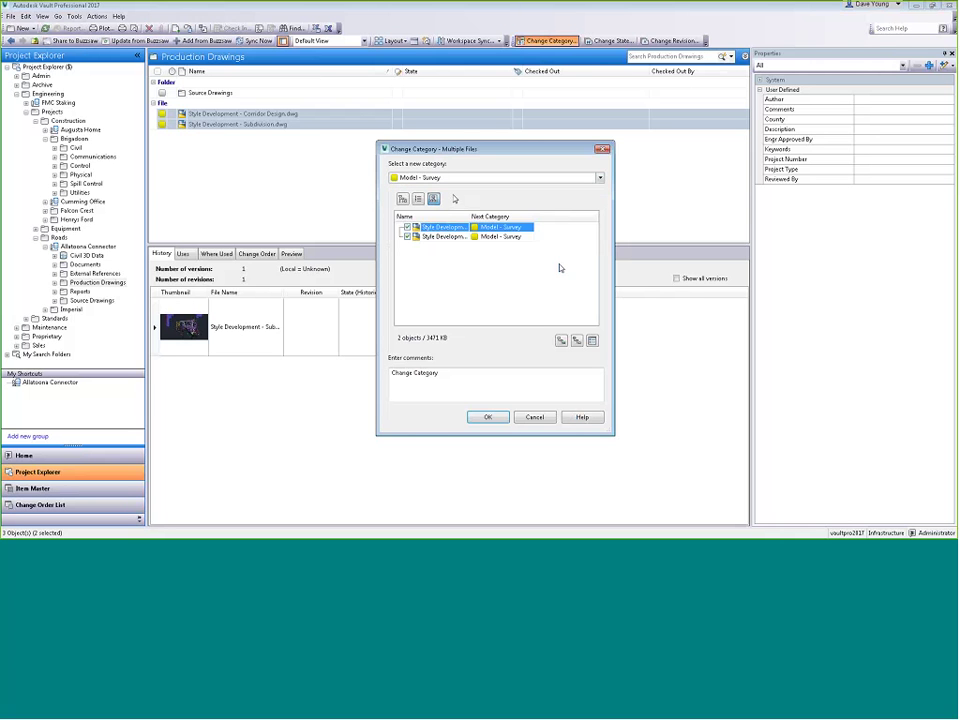
pyautogui.click(490, 418)
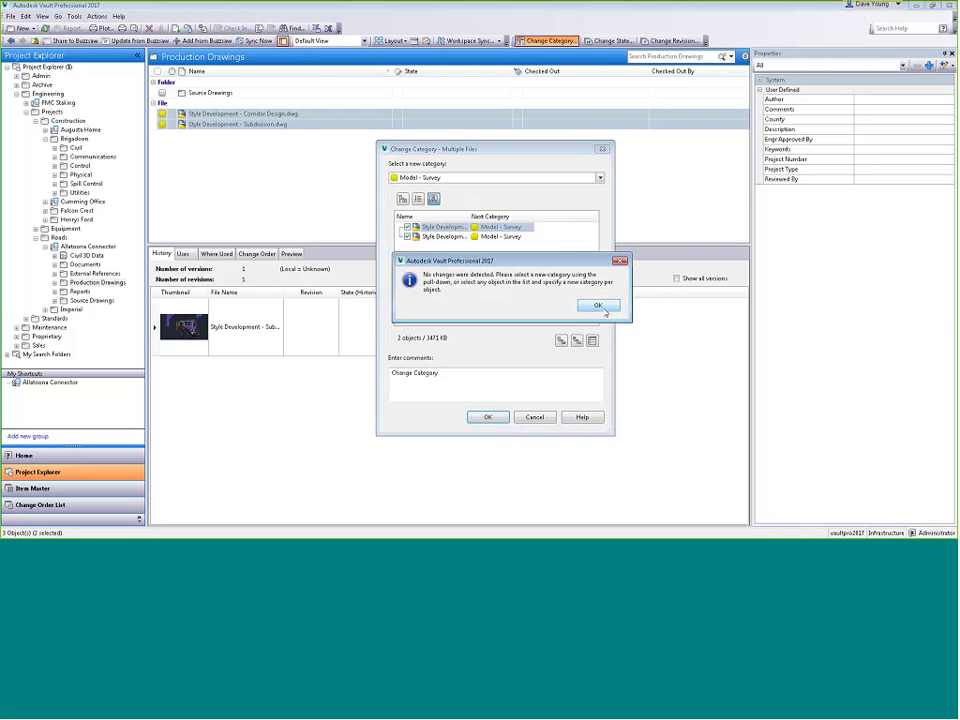
pyautogui.click(597, 303)
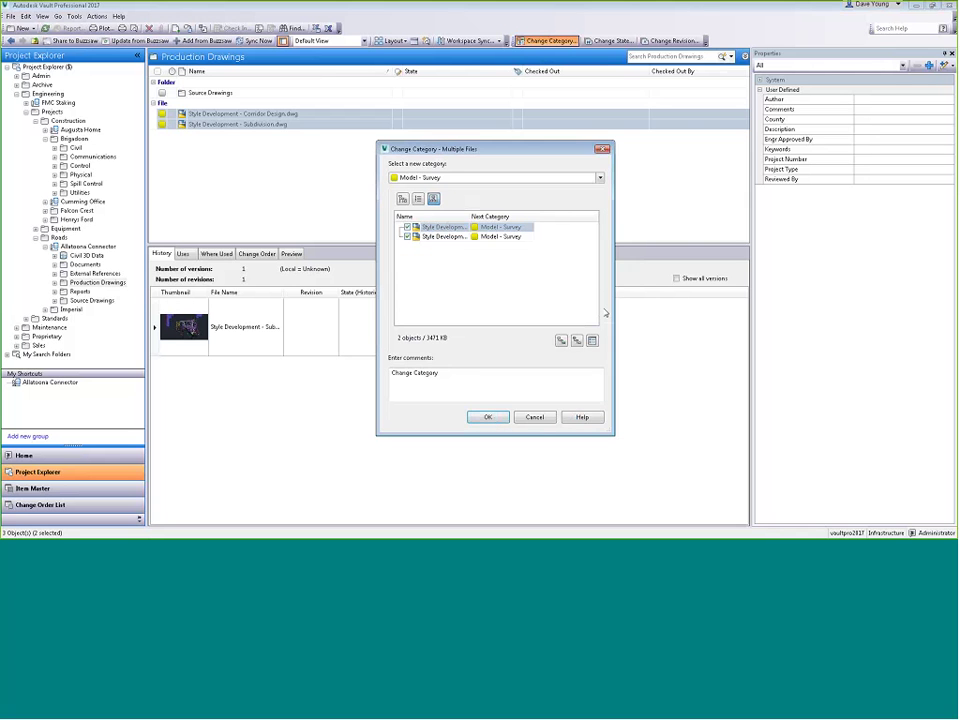
pyautogui.click(535, 418)
# Assign the Basic Approval Process lifecycle definition with the Work in Progress state to the Corridor Design and Subdivision drawings
pyautogui.click(610, 40)
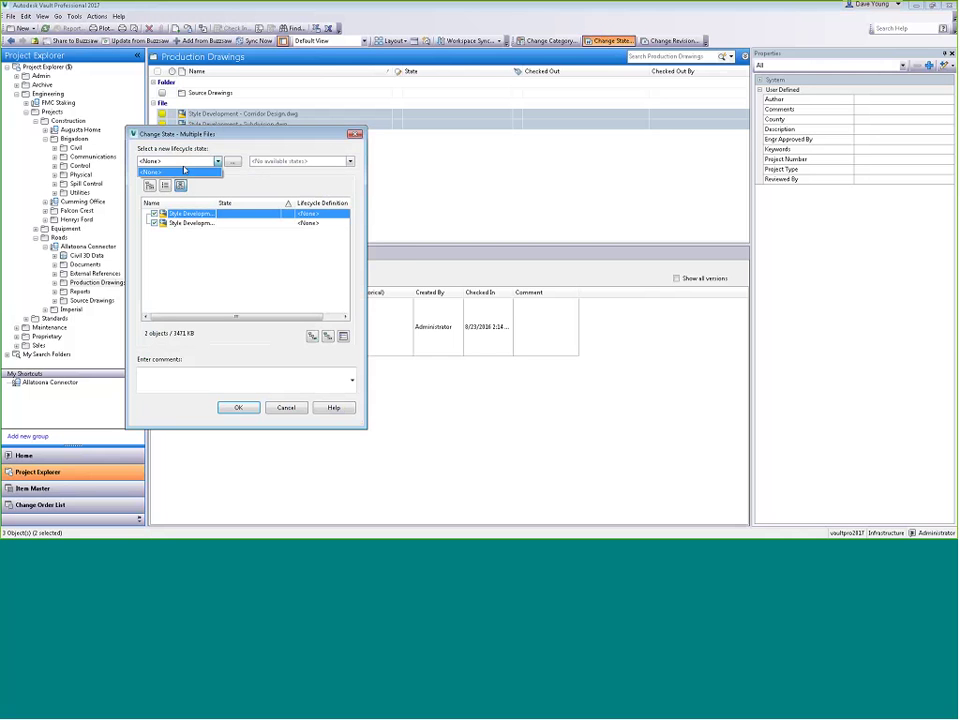
pyautogui.click(232, 161)
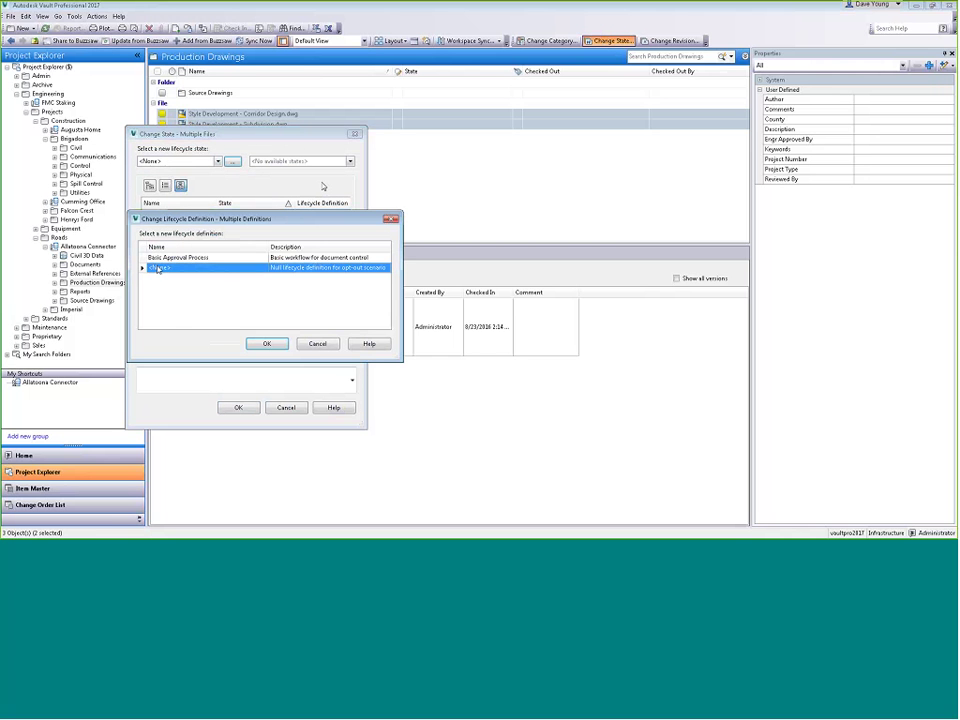
pyautogui.click(218, 258)
pyautogui.click(266, 344)
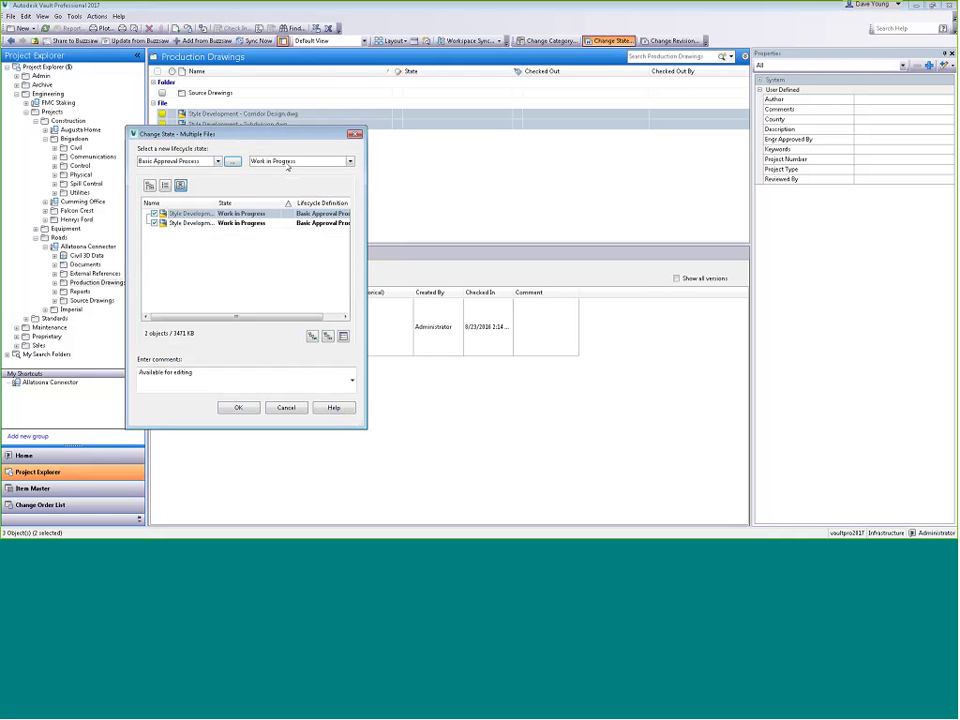
pyautogui.click(288, 162)
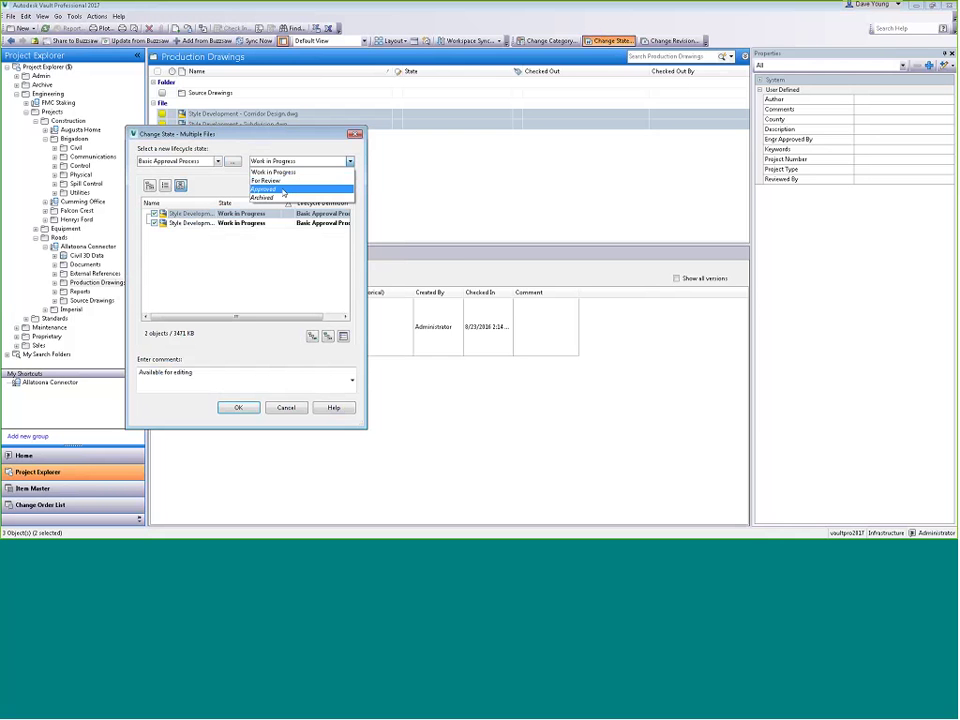
pyautogui.click(273, 172)
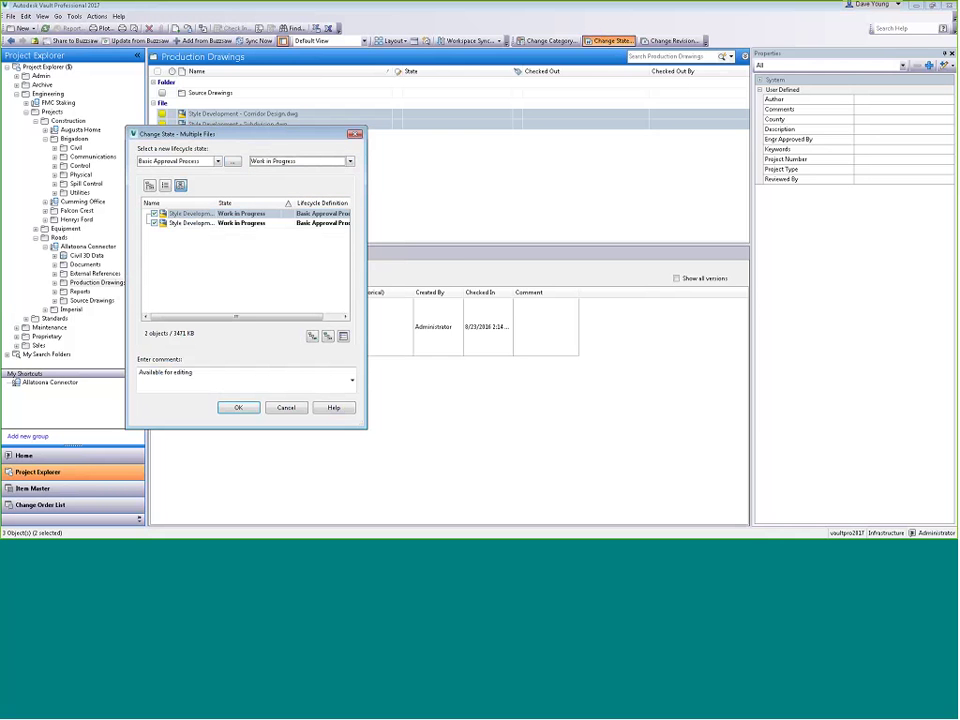
pyautogui.click(238, 407)
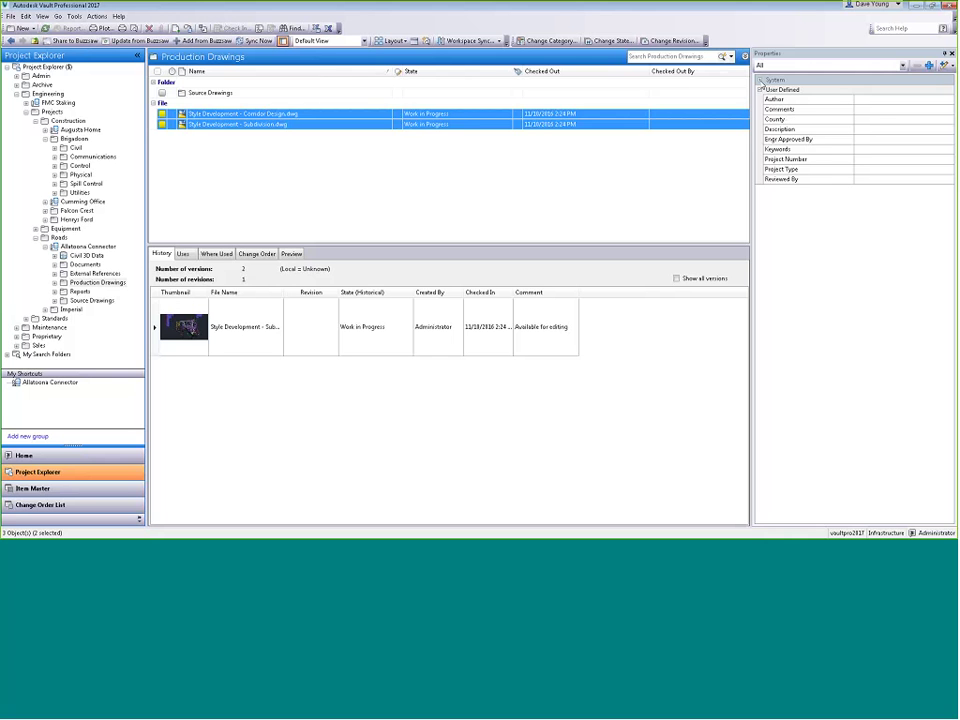
# Examine the system properties shared by the two drawings, including category, check-in, creator and lifecycle details, and collapse the System group again
pyautogui.click(759, 80)
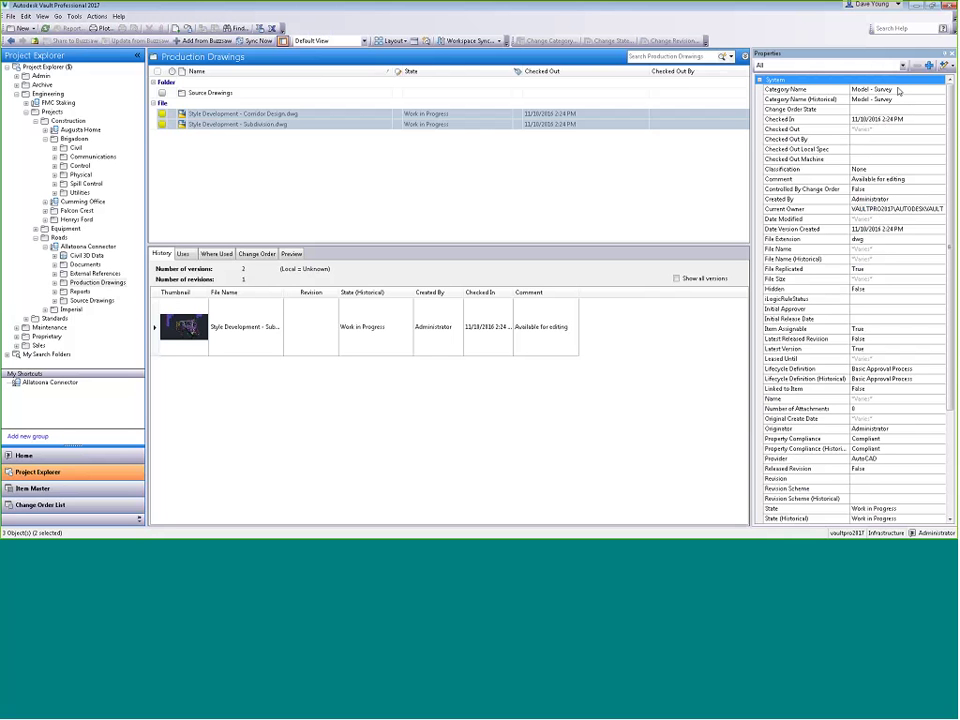
pyautogui.click(908, 119)
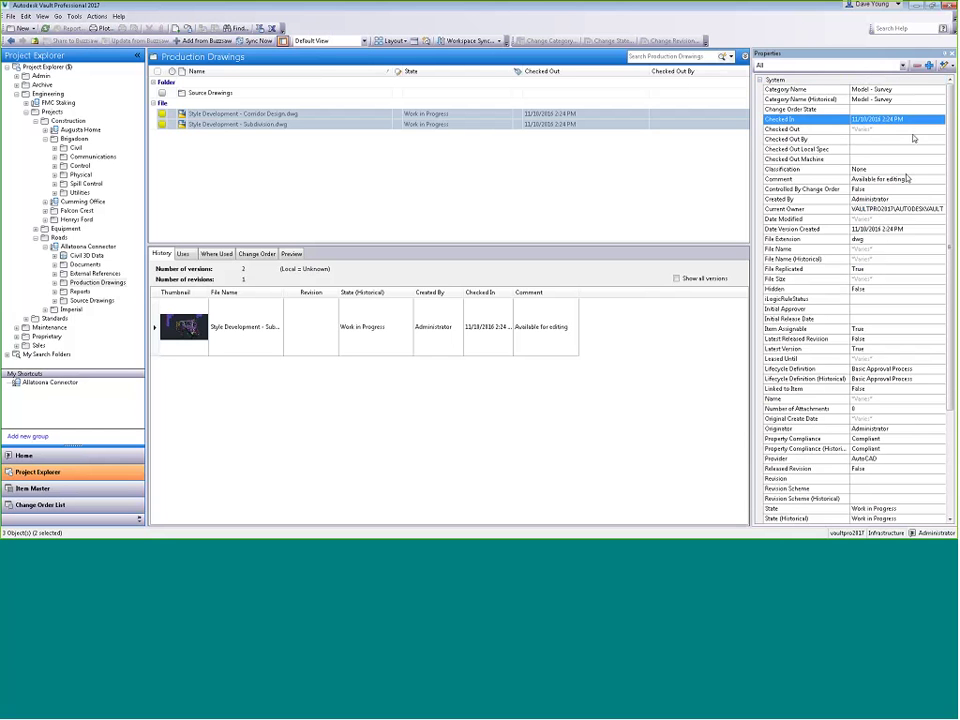
pyautogui.click(898, 201)
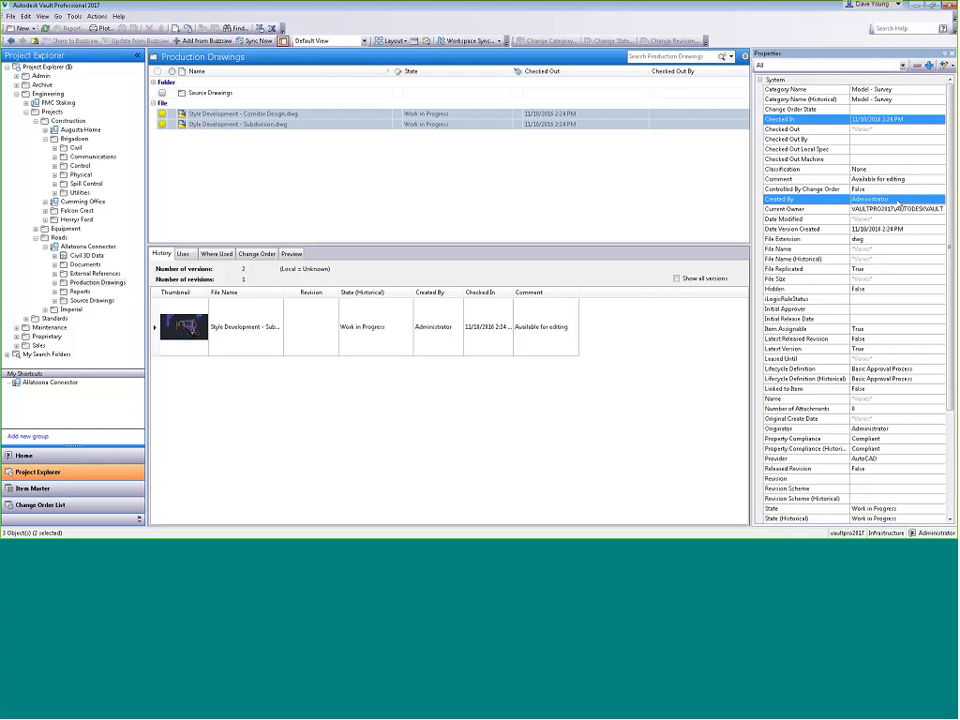
pyautogui.click(897, 241)
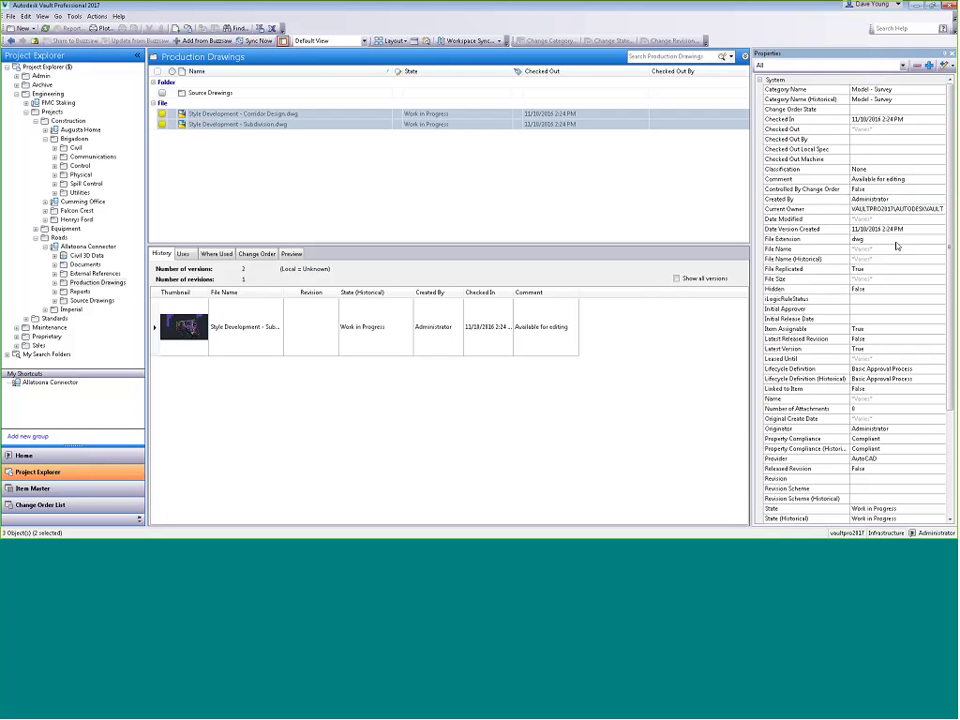
pyautogui.scroll(-2, 900, 280)
pyautogui.scroll(-1, 901, 297)
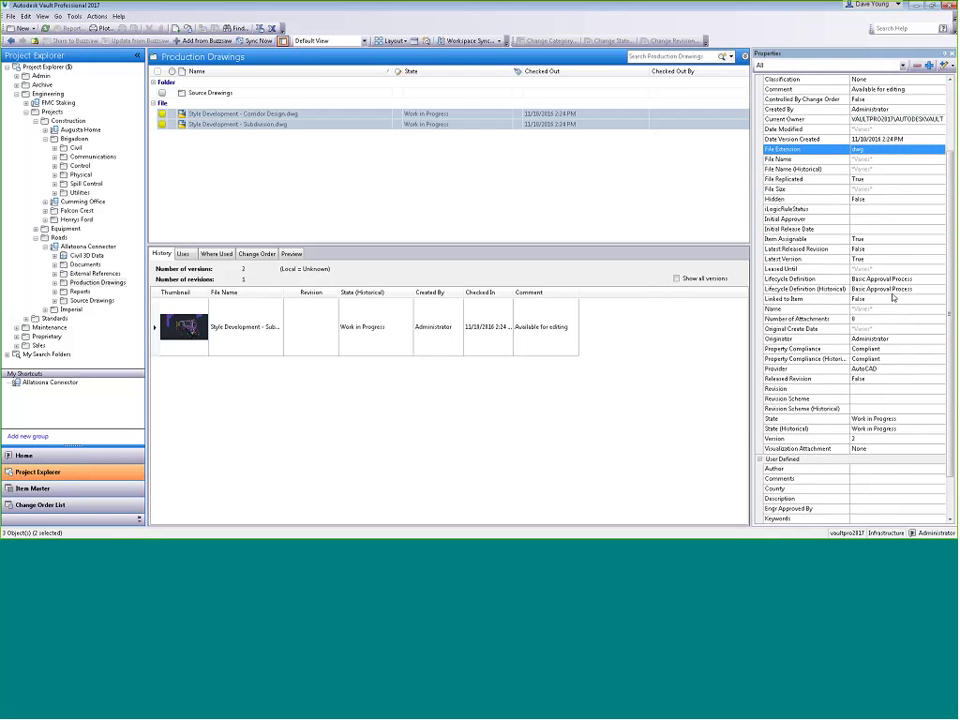
pyautogui.scroll(3, 898, 297)
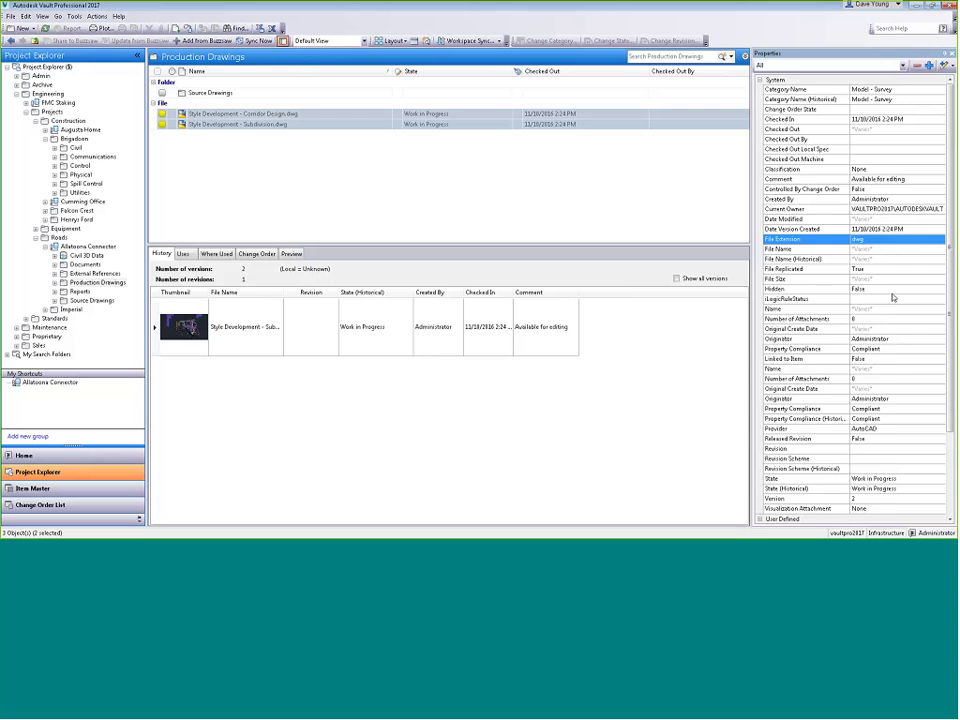
pyautogui.doubleClick(785, 81)
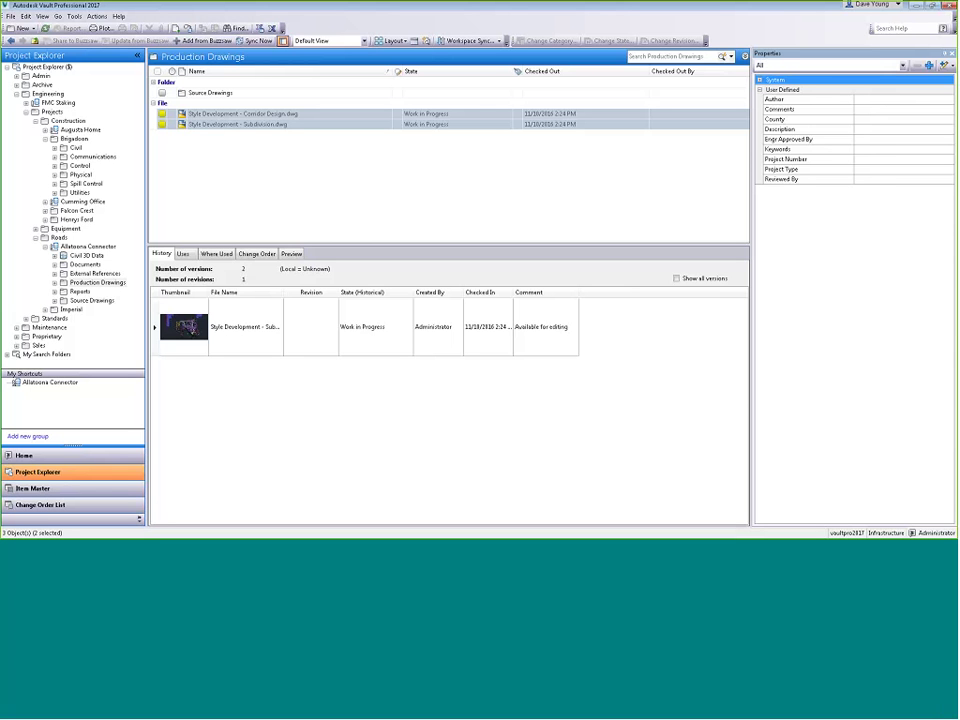
# Edit both drawings' Author, County and Project Number together, entering the author's initials, Cobb County and 123455 for Style Development - Subdivision.dwg
pyautogui.click(864, 120)
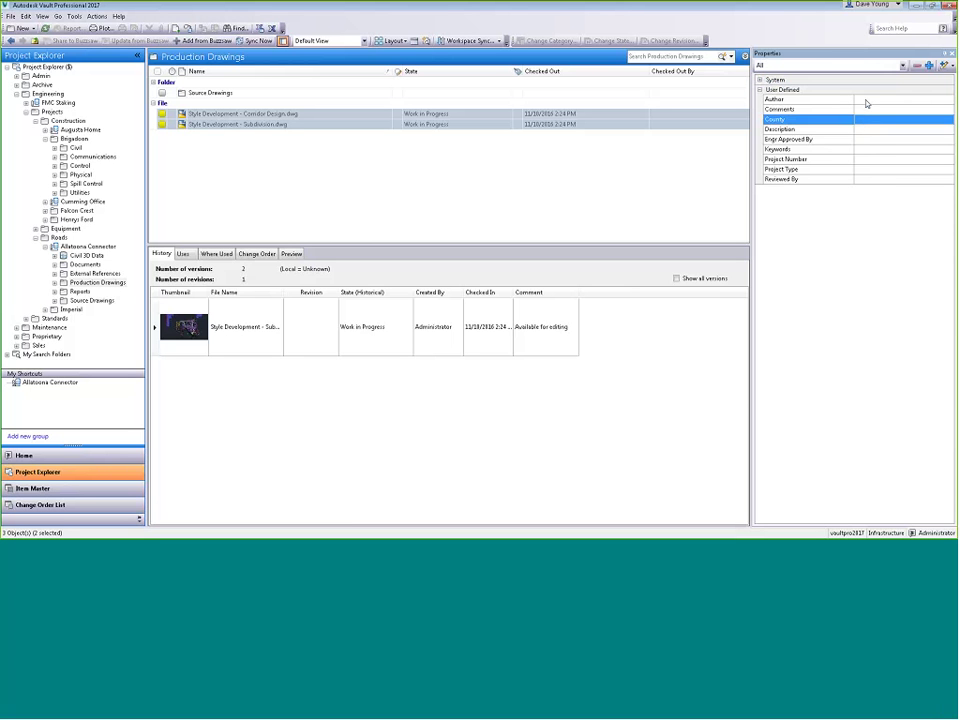
pyautogui.keyDown('ctrl'); pyautogui.click(866, 101); pyautogui.keyUp('ctrl')
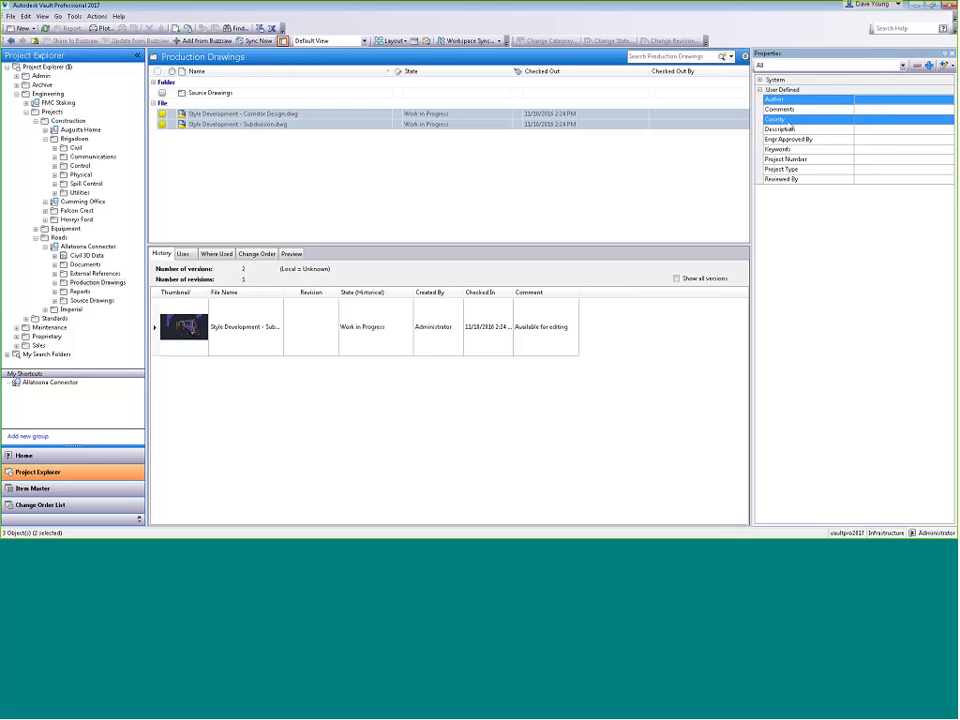
pyautogui.keyDown('ctrl'); pyautogui.click(800, 159); pyautogui.keyUp('ctrl')
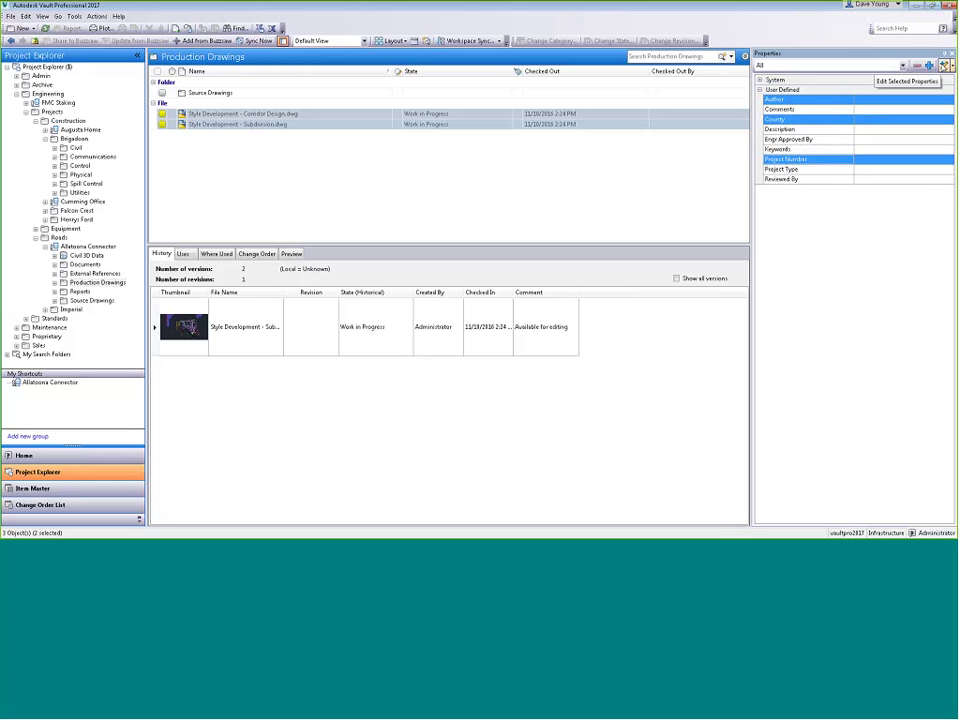
pyautogui.click(943, 65)
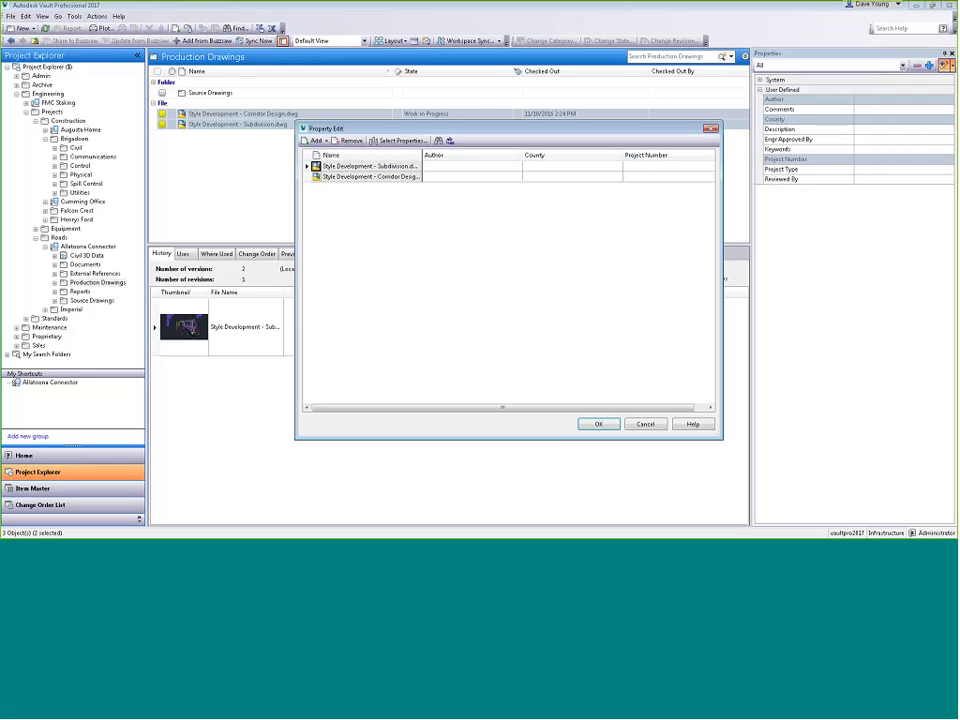
pyautogui.click(463, 168)
pyautogui.write('DEY')
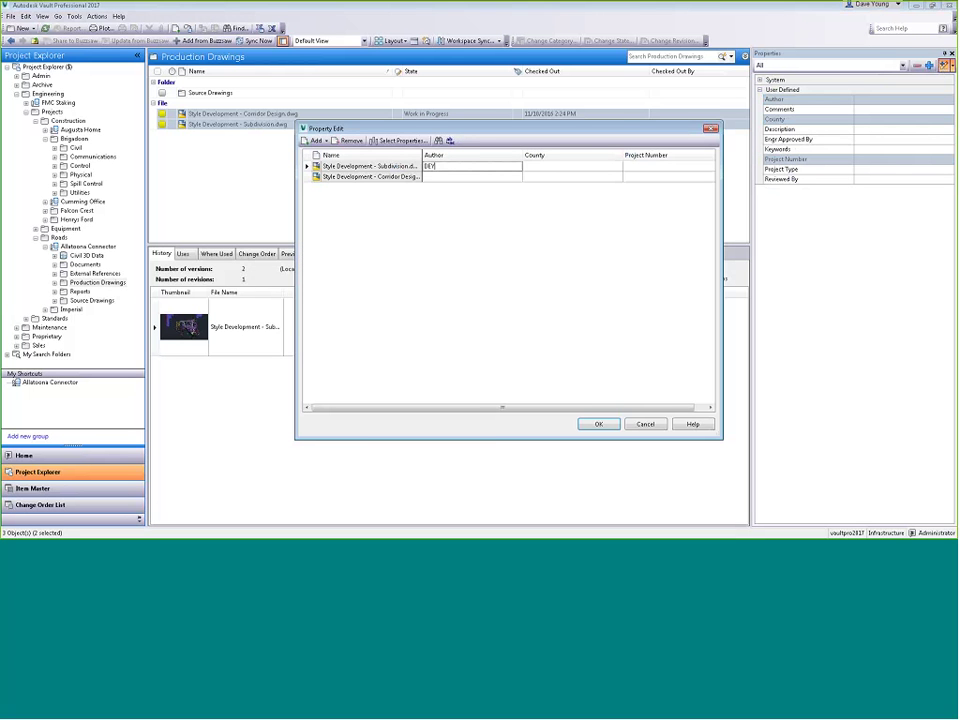
pyautogui.press('Tab')
pyautogui.write('Co')
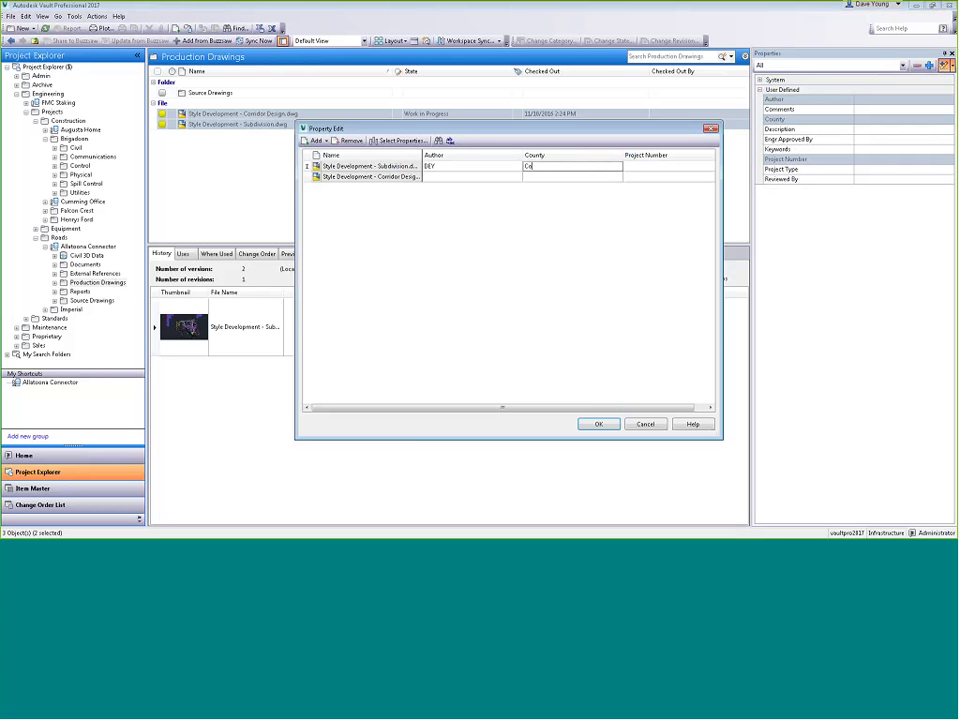
pyautogui.write('bb County')
pyautogui.press('Tab')
pyautogui.write('12345')
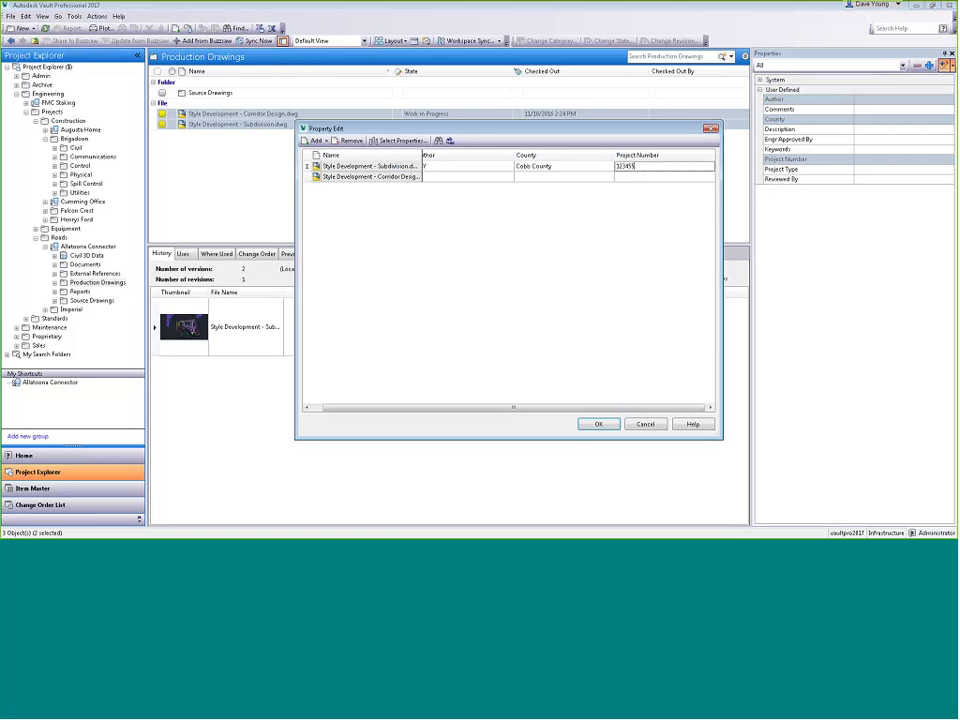
# Widen the Property Edit window and copy the Subdivision drawing's Author, County and Project Number values down to the Corridor Design drawing
pyautogui.hotkey('shift', 'Tab')
pyautogui.hotkey('shift', 'Tab')
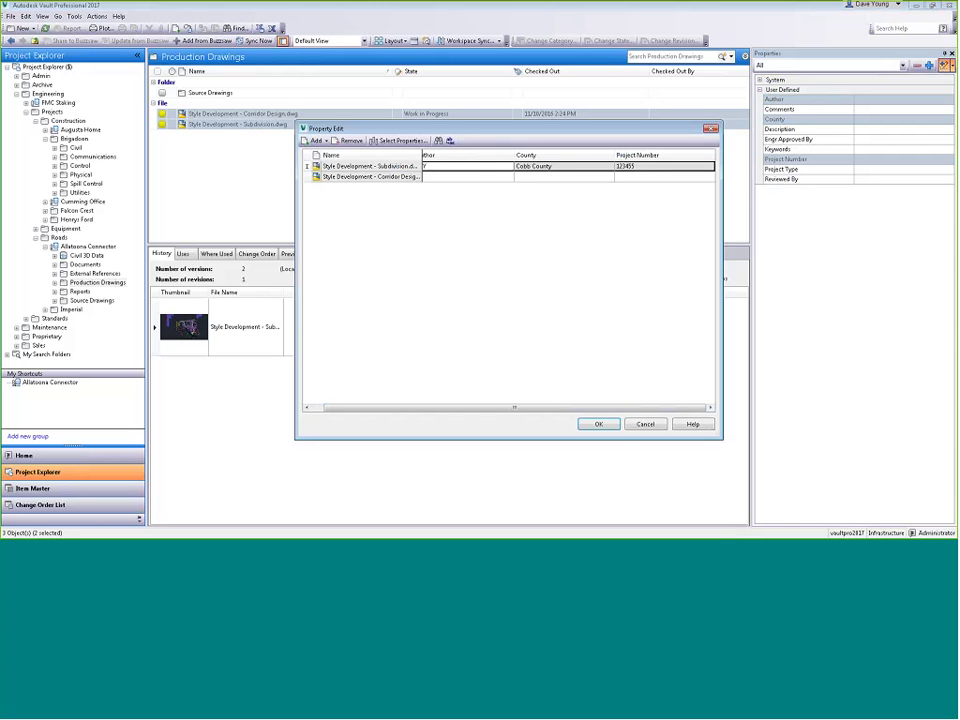
pyautogui.moveTo(722, 230); pyautogui.dragTo(863, 230)
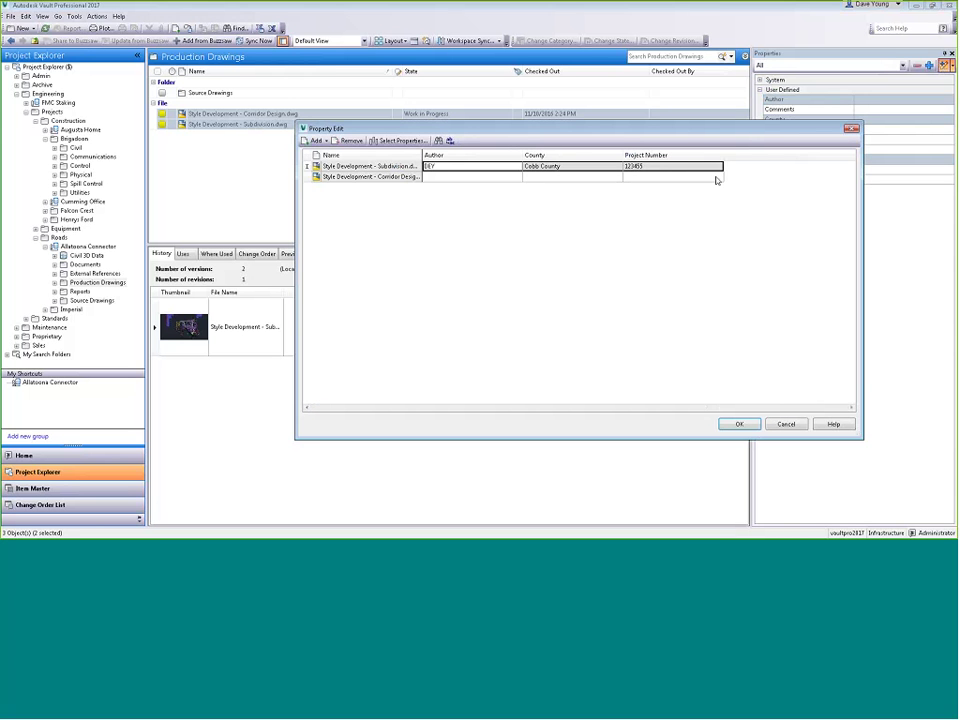
pyautogui.click(490, 177)
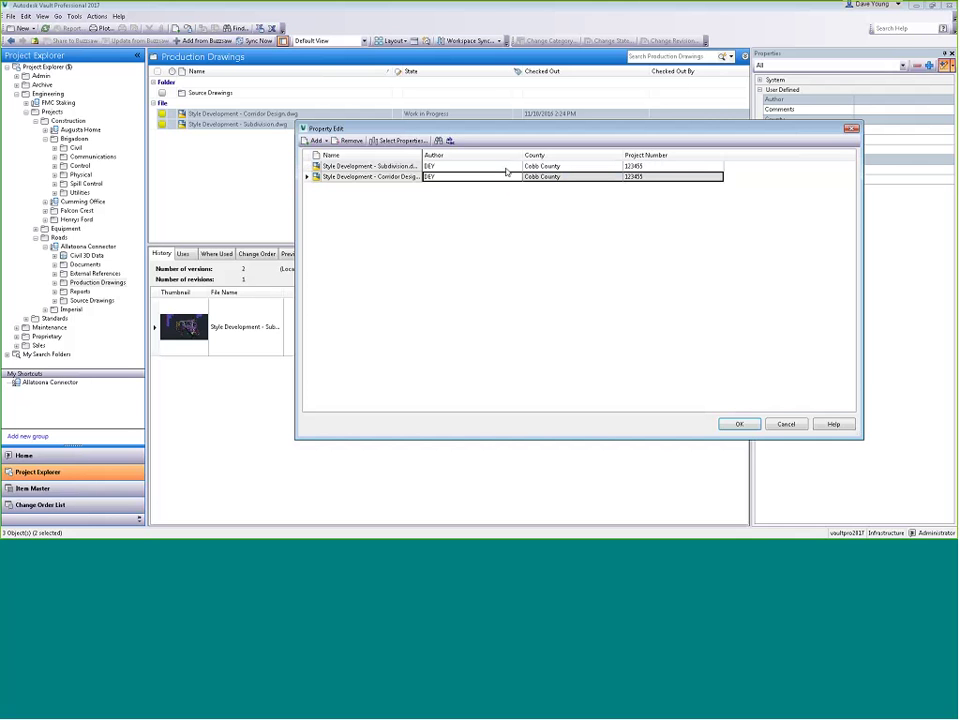
# Set County to Forsyth County for both drawings, apply the property edits and close the results report
pyautogui.click(568, 165)
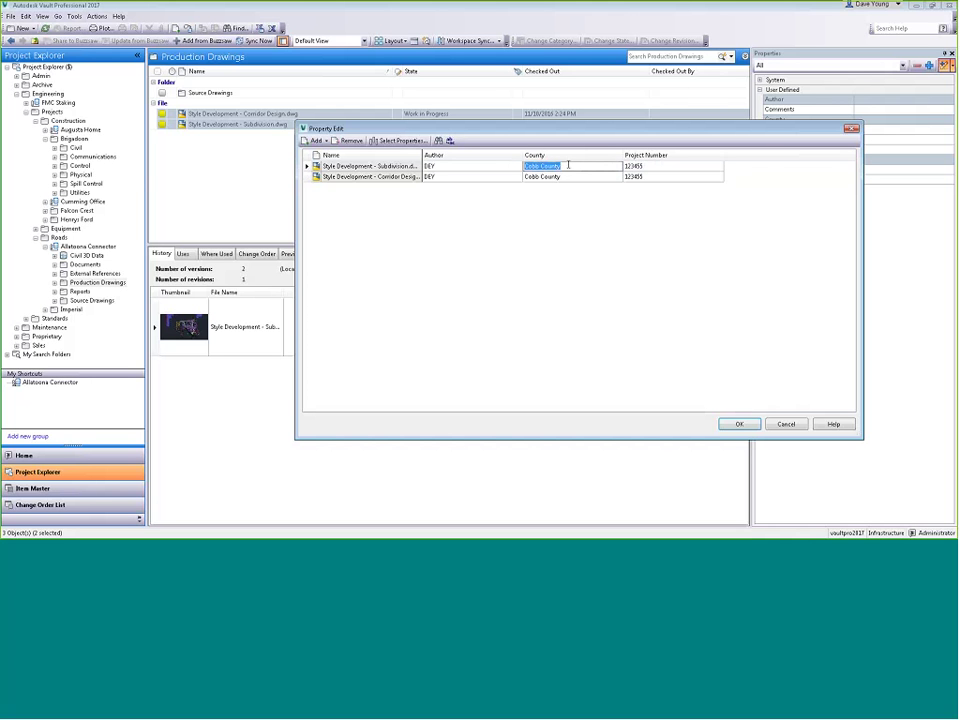
pyautogui.write('Forsyth County')
pyautogui.press('Tab')
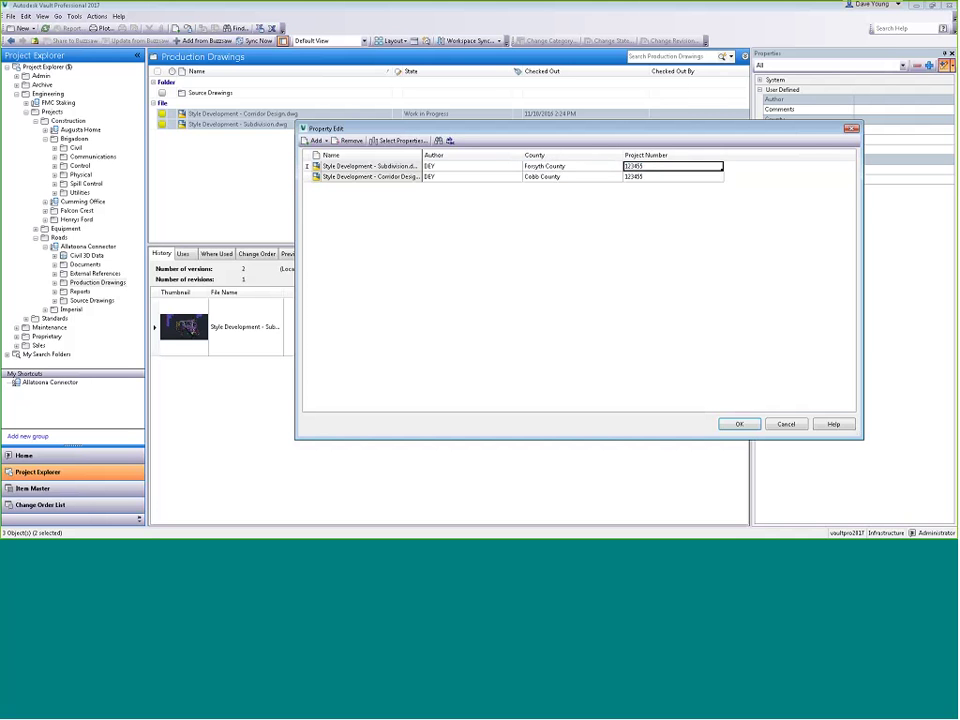
pyautogui.click(593, 168)
pyautogui.click(620, 177)
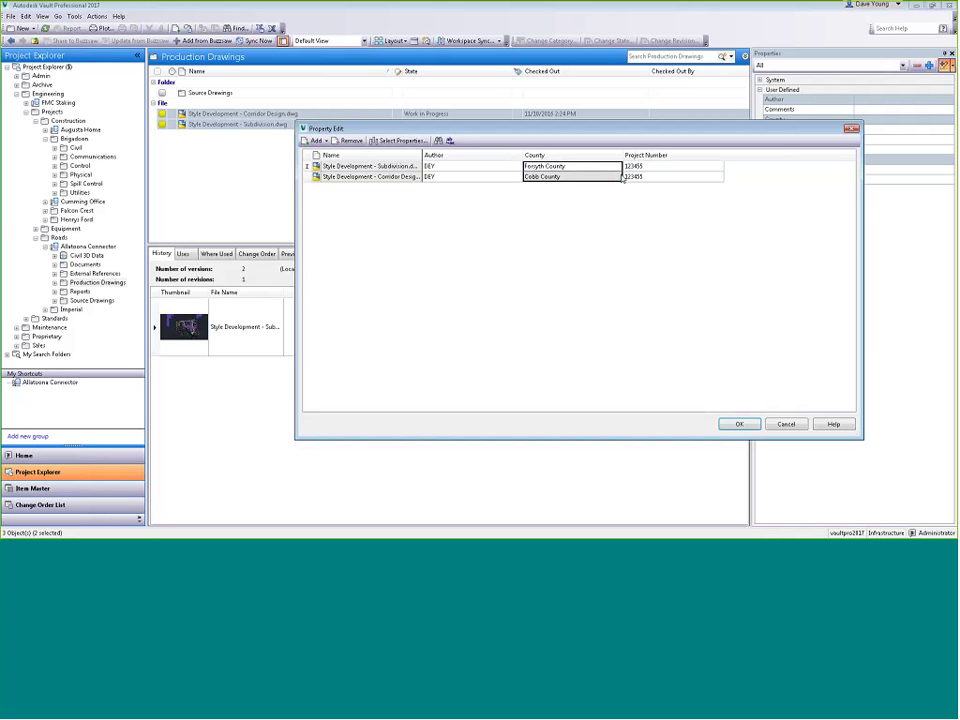
pyautogui.moveTo(622, 178); pyautogui.dragTo(615, 181)
pyautogui.click(739, 425)
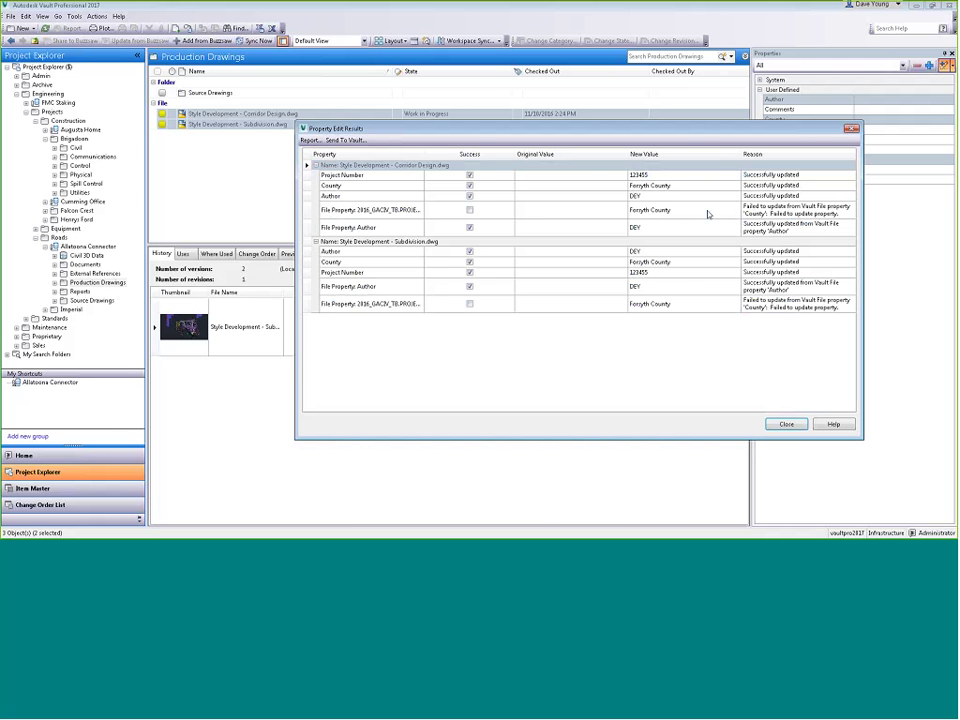
pyautogui.click(786, 424)
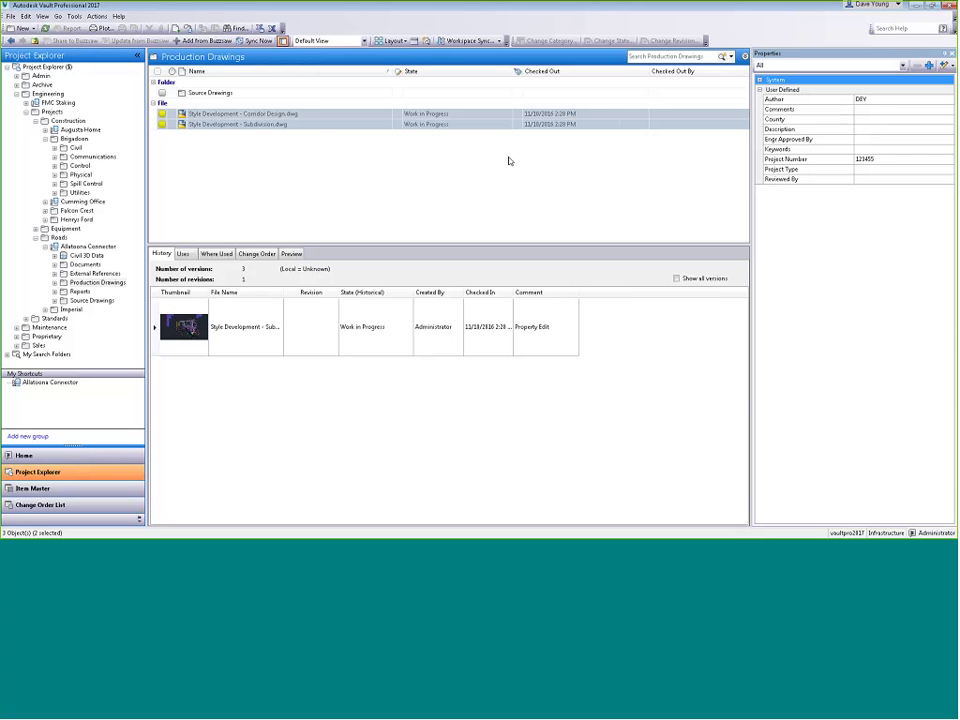
# Search the whole vault from the Project Explorer root for boone
pyautogui.click(42, 66)
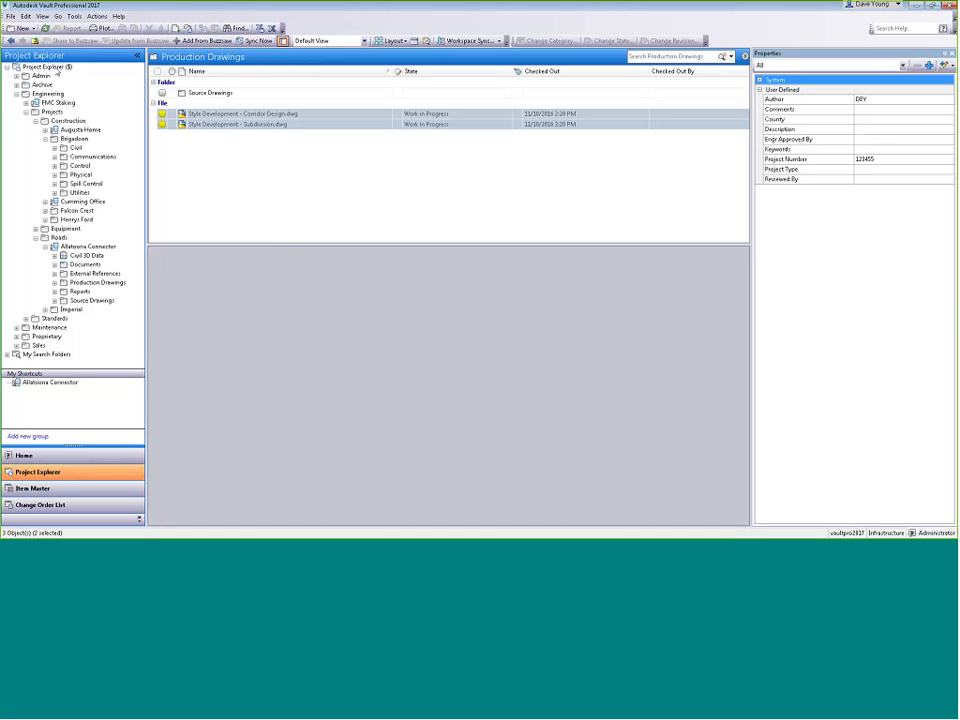
pyautogui.click(646, 56)
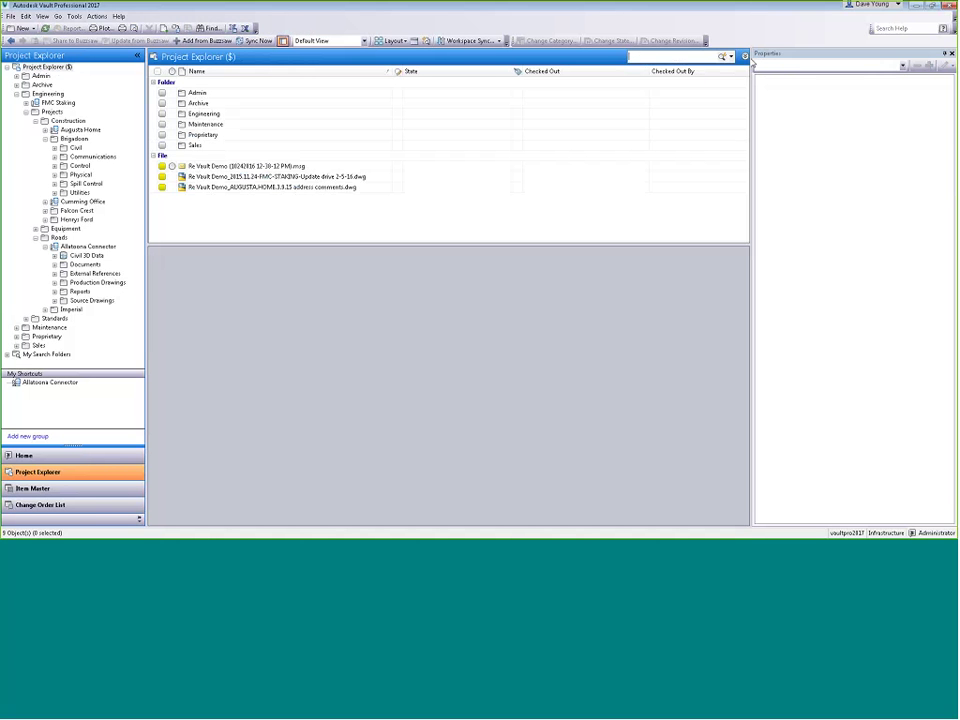
pyautogui.write('boone')
pyautogui.press('Return')
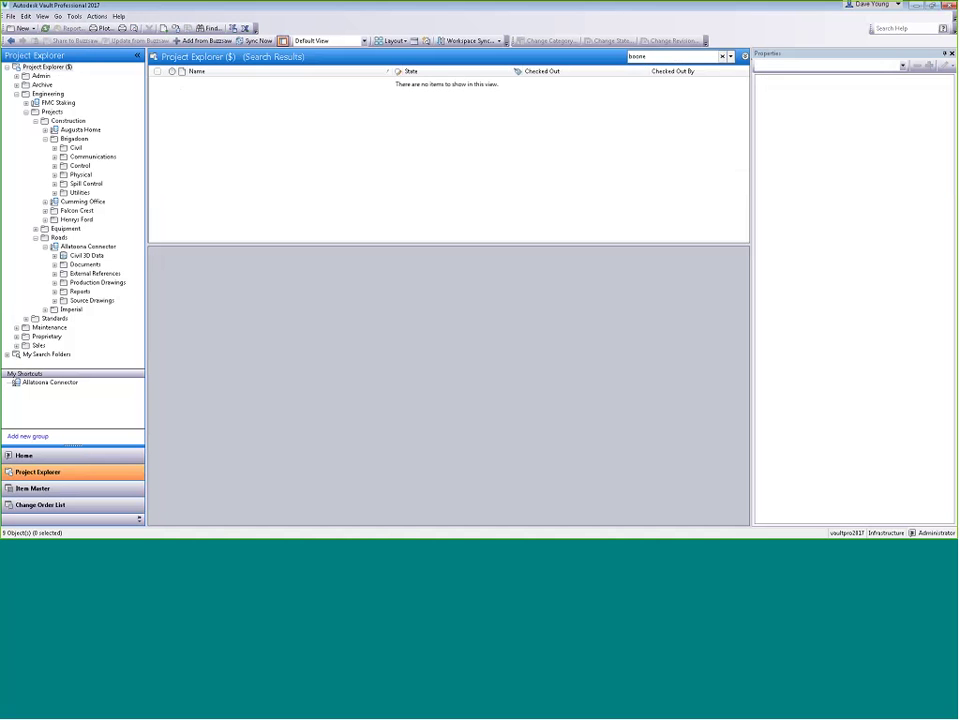
# Search the vault root for the author's initials and select all the drawings found, through Style Development - Subdivision.dwg
pyautogui.doubleClick(637, 56)
pyautogui.write('dev')
pyautogui.press('Return')
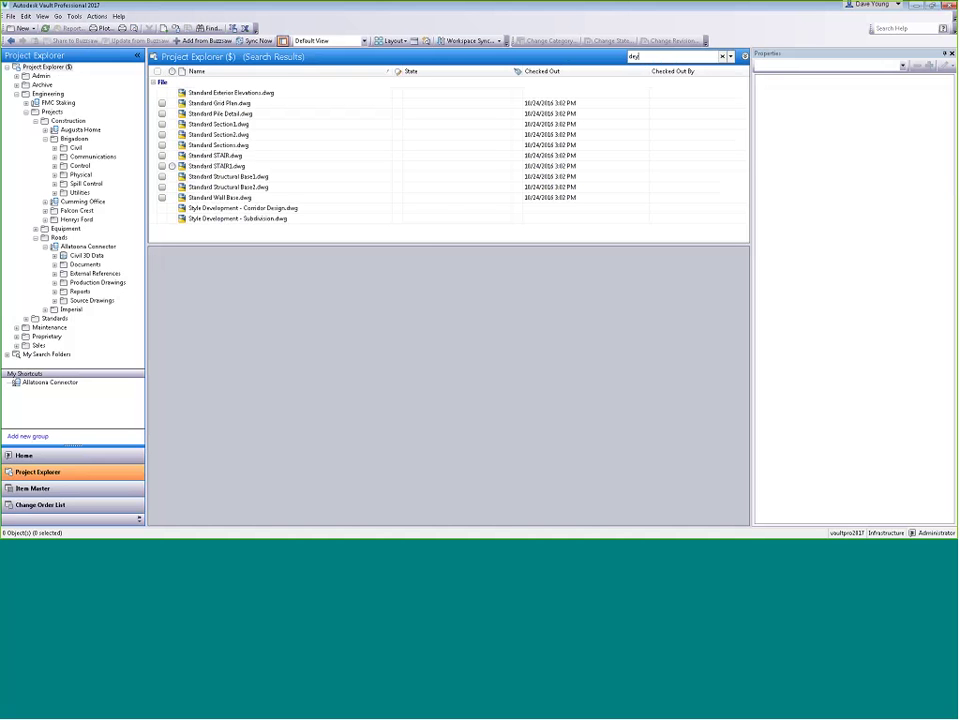
pyautogui.click(330, 93)
pyautogui.keyDown('shift'); pyautogui.click(322, 219); pyautogui.keyUp('shift')
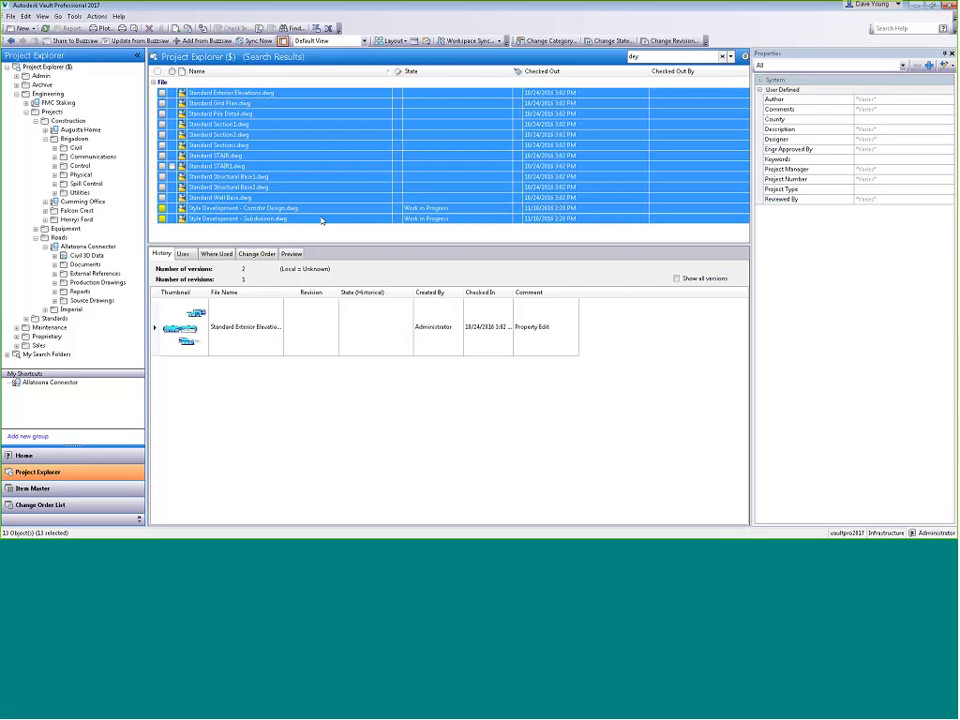
# Examine the user-defined properties of each drawing found, from Standard Exterior Elevations.dwg through the two Style Development drawings
pyautogui.click(341, 93)
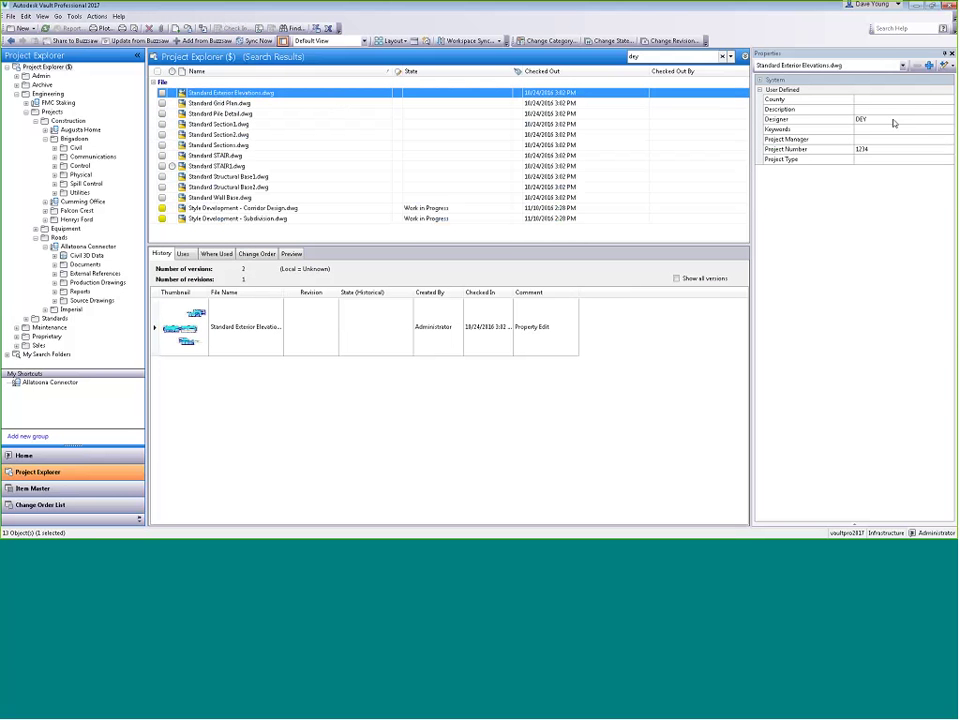
pyautogui.press('Down')
pyautogui.press('Down')
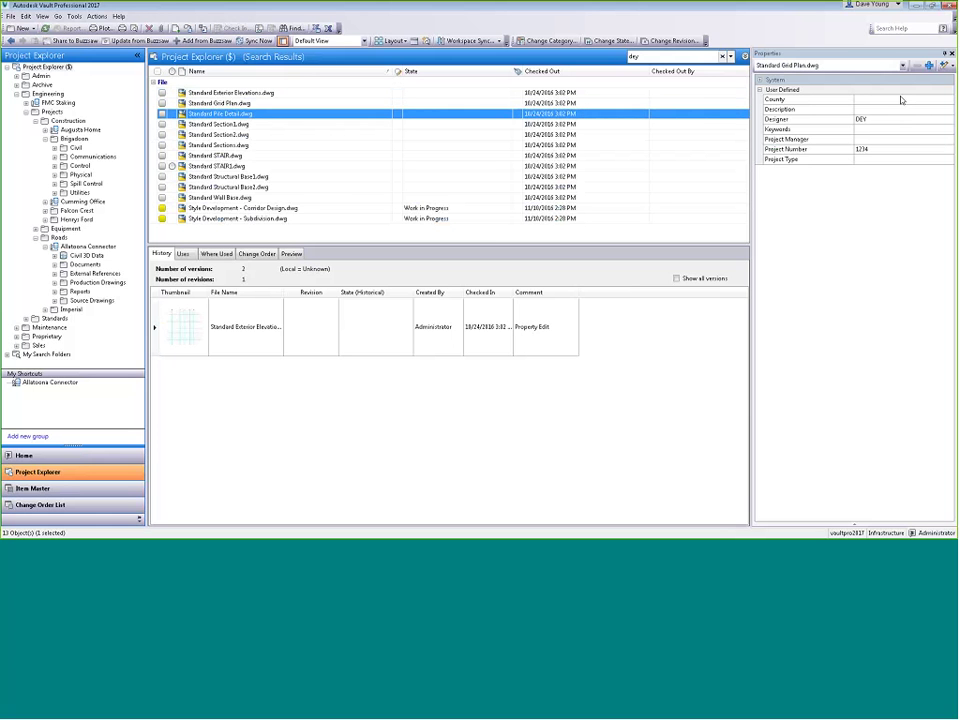
pyautogui.press('Down')
pyautogui.press('Down')
pyautogui.press('Down')
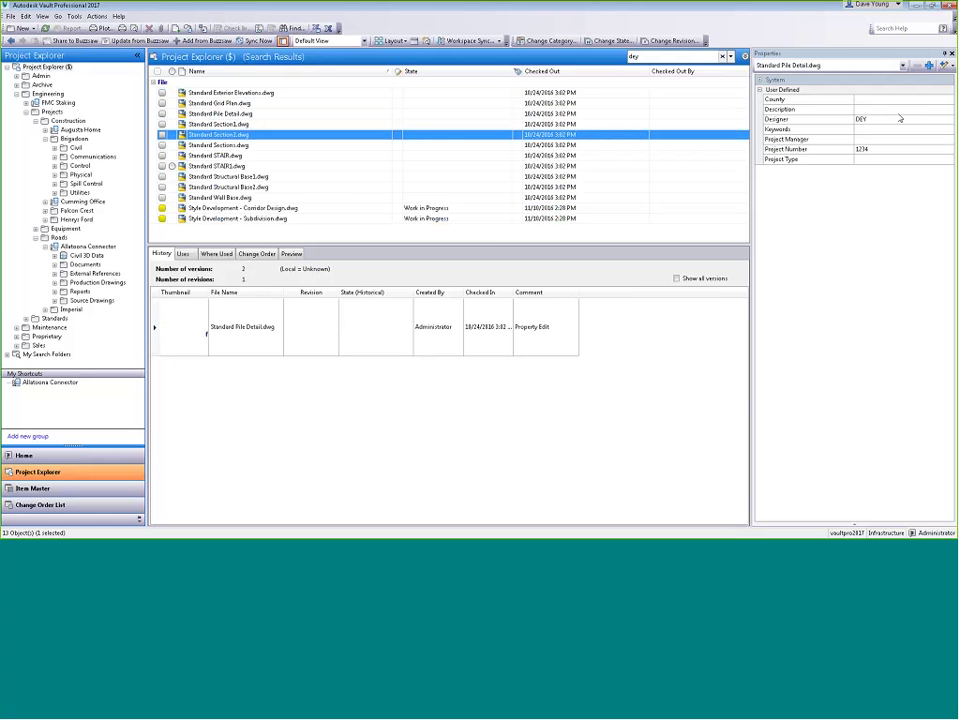
pyautogui.press('Down')
pyautogui.press('Down')
pyautogui.press('Down')
pyautogui.press('Down')
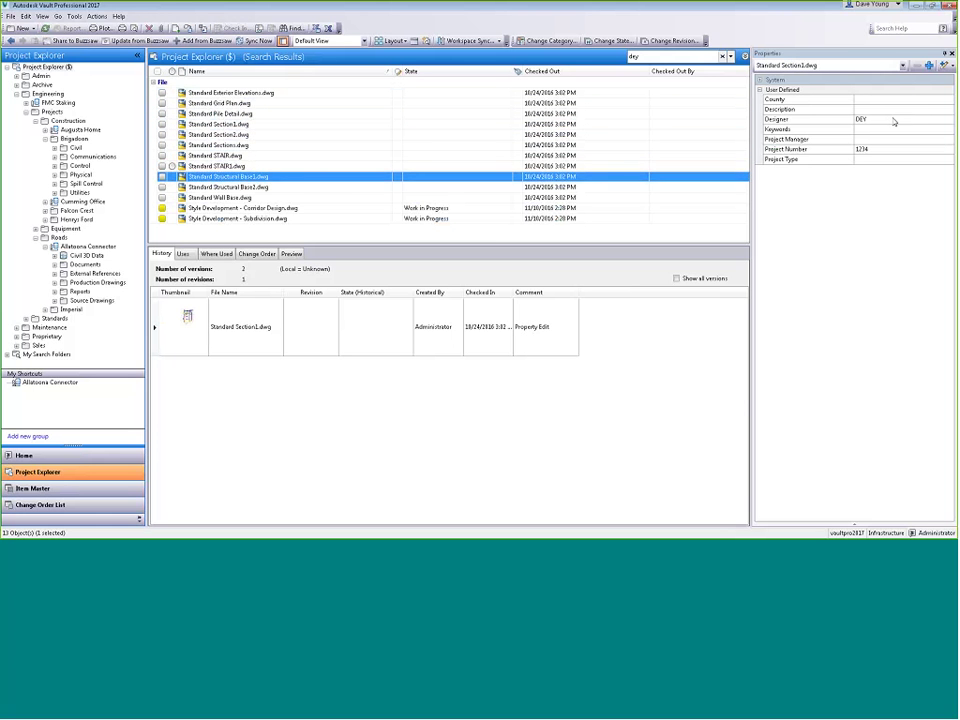
pyautogui.press('Down')
pyautogui.press('Down')
pyautogui.press('Down')
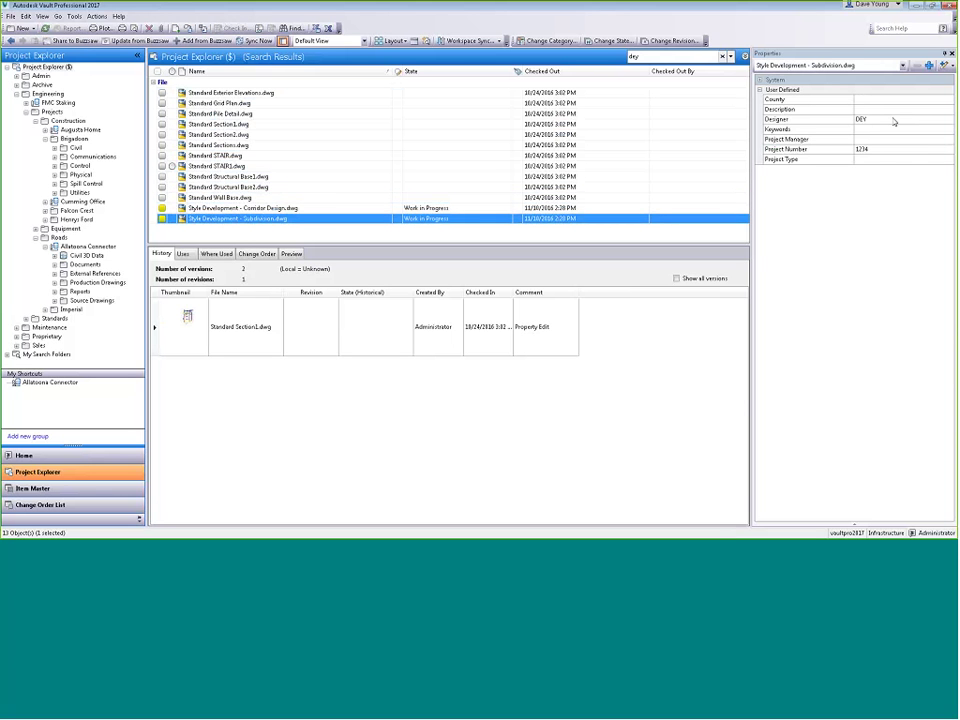
pyautogui.press('Up')
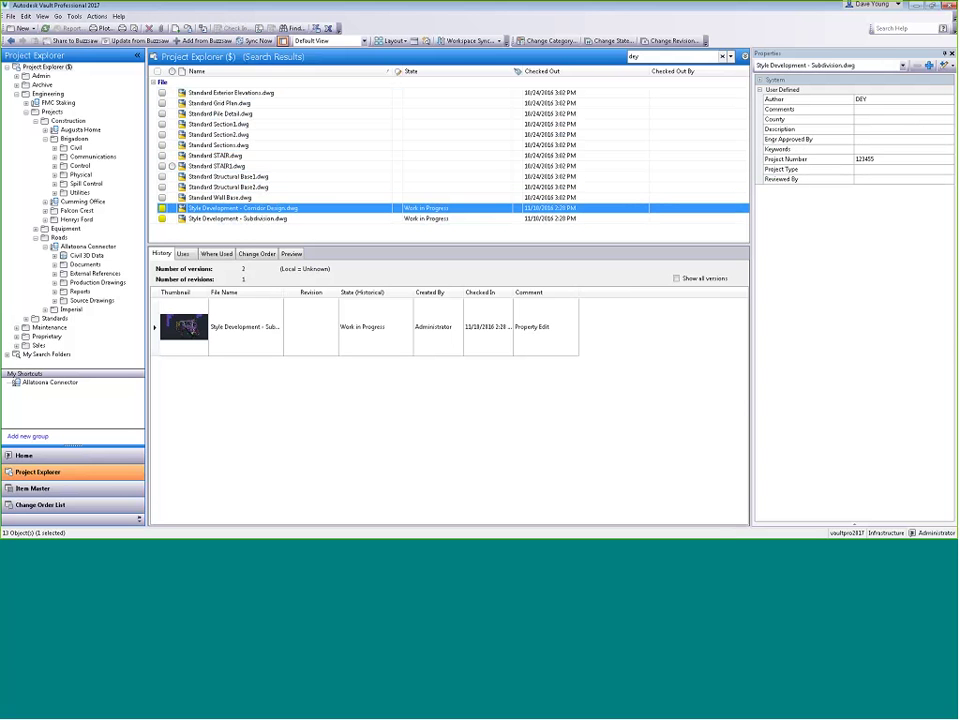
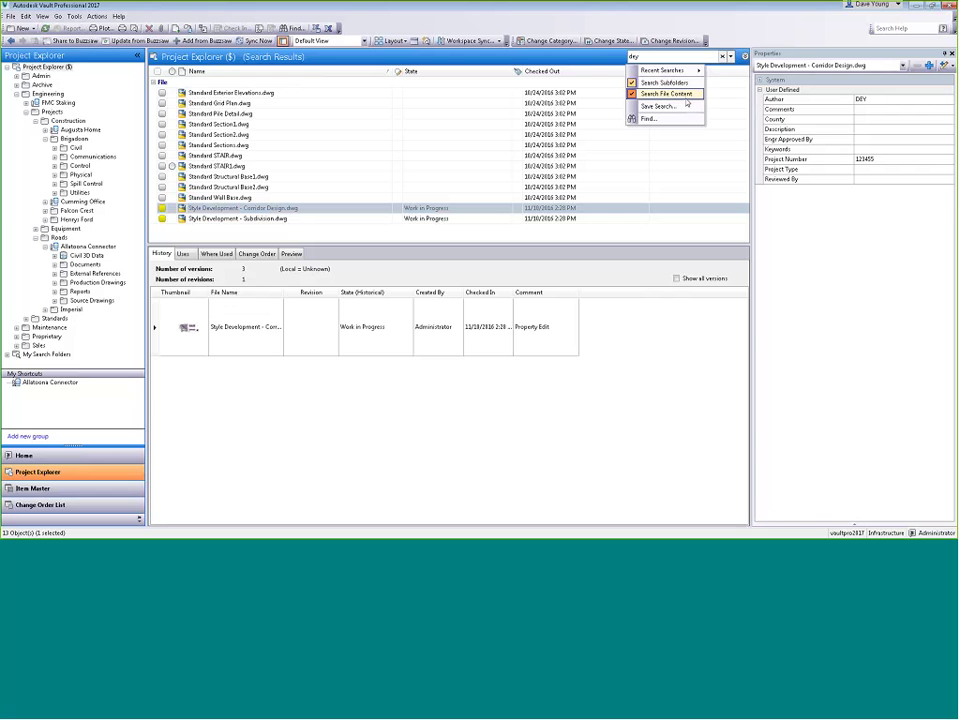
# Search the vault for schedule and enlarge the results list to show more files
pyautogui.click(680, 56)
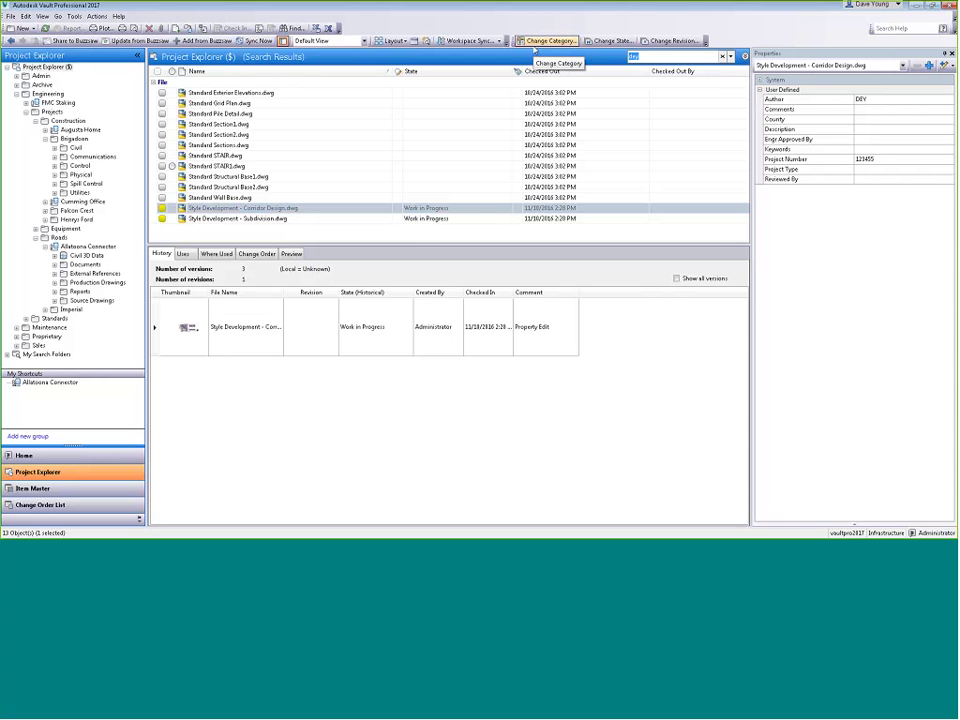
pyautogui.write('schedule')
pyautogui.press('Return')
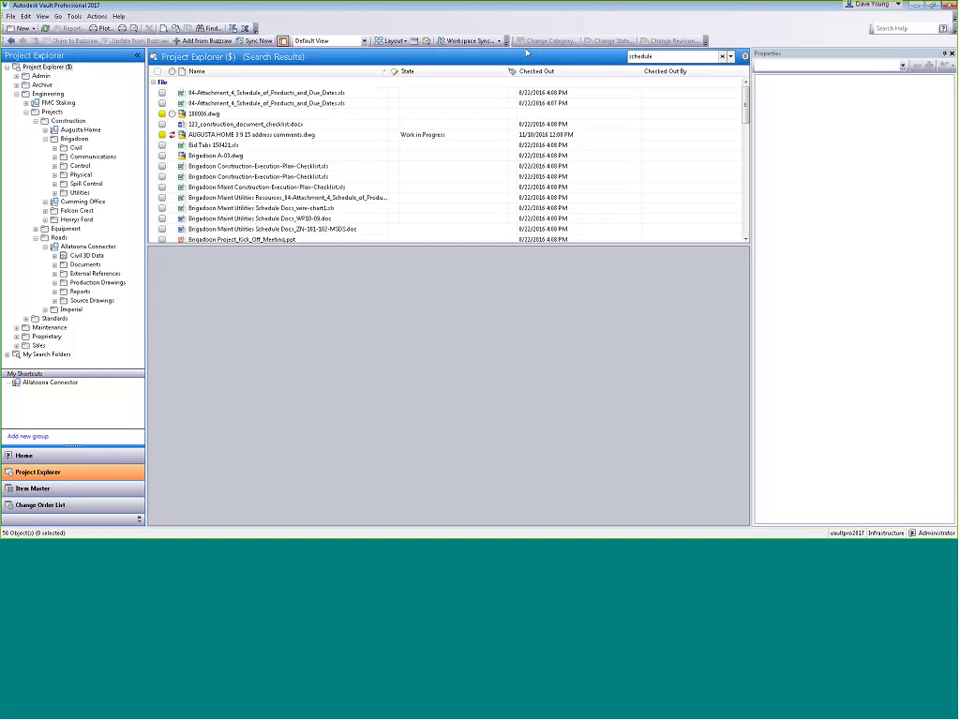
pyautogui.moveTo(492, 247); pyautogui.dragTo(486, 333)
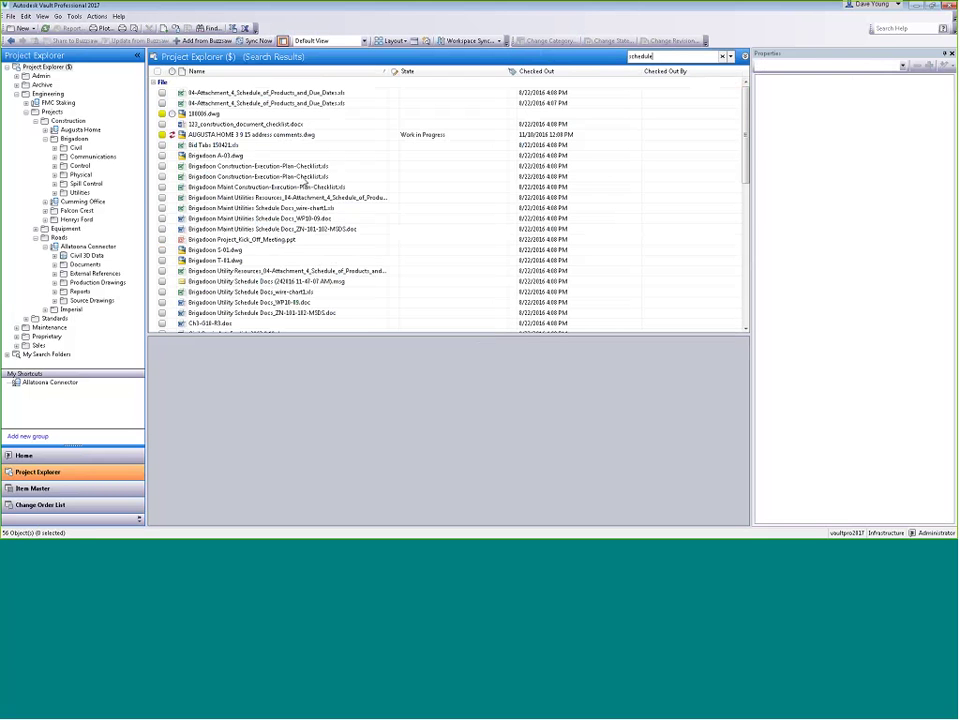
# Open the second Brigadoon Construction-Execution-Plan-Checklist.xls in Excel without checking it out
pyautogui.click(282, 176)
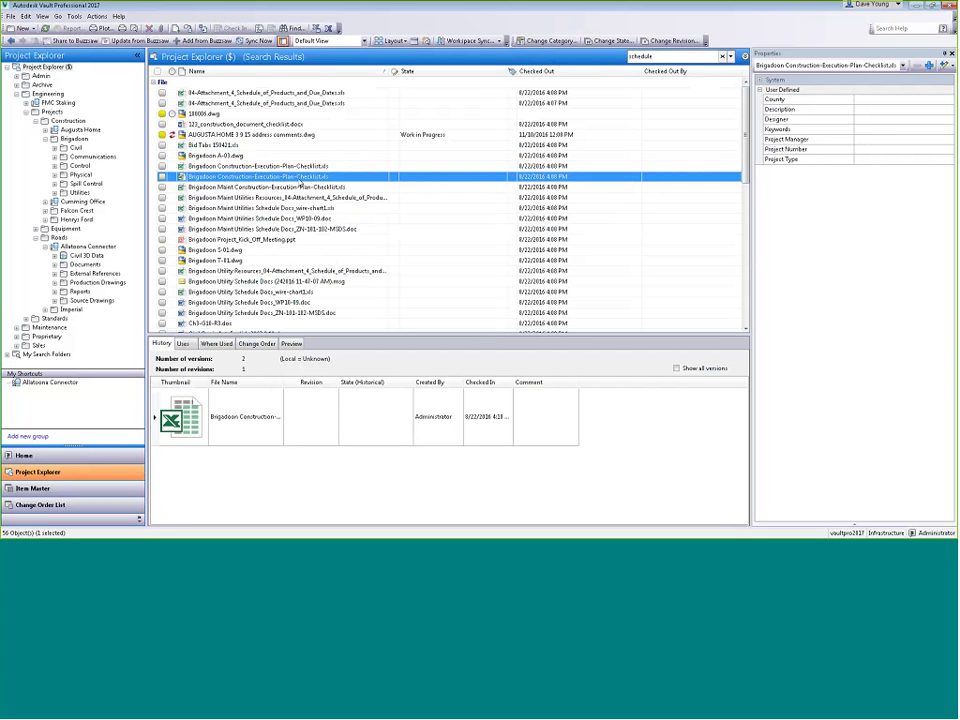
pyautogui.doubleClick(299, 178)
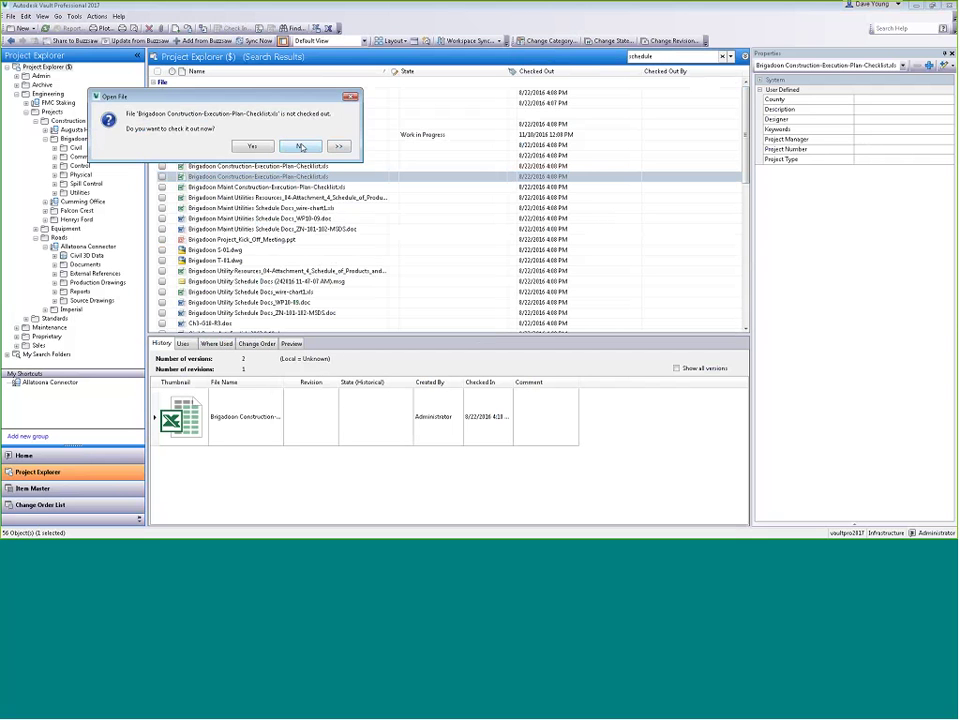
pyautogui.click(300, 146)
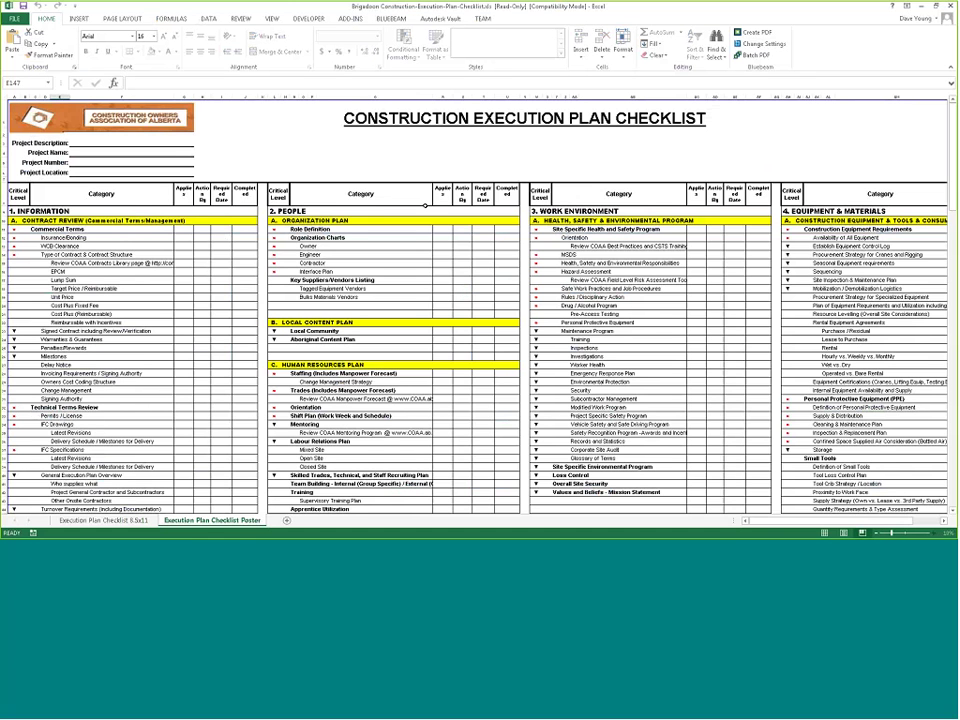
# Search the Execution Plan Checklist Poster sheet for schedule and dismiss the message
pyautogui.hotkey('ctrl', 'f')
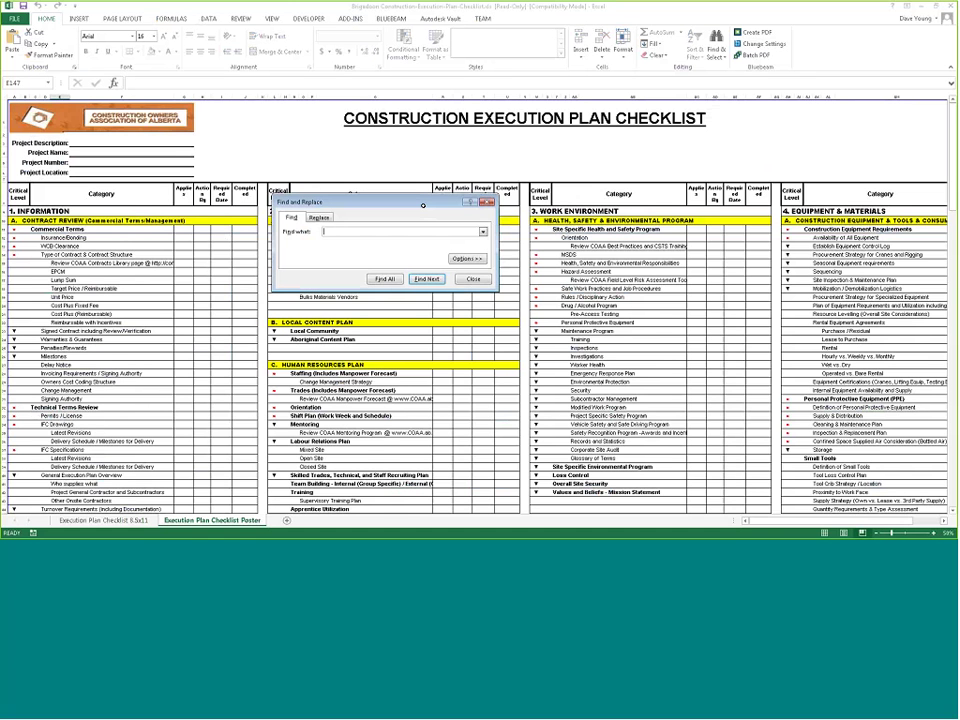
pyautogui.write('schedule')
pyautogui.press('Return')
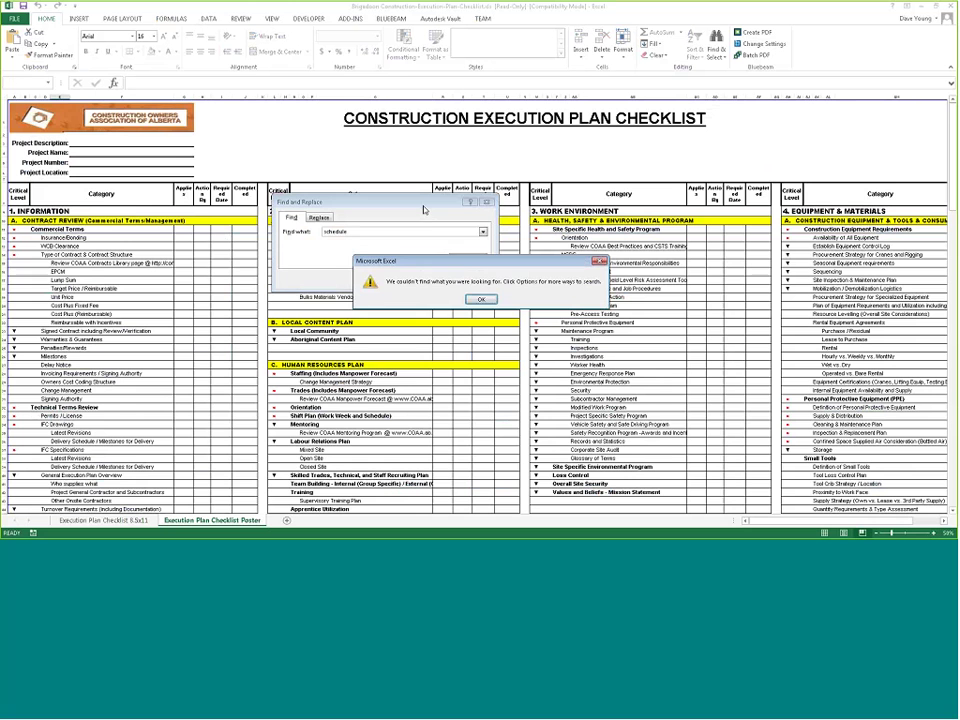
pyautogui.click(481, 300)
# Expand the search options, set the search to look in Values and find the schedule entries
pyautogui.click(463, 258)
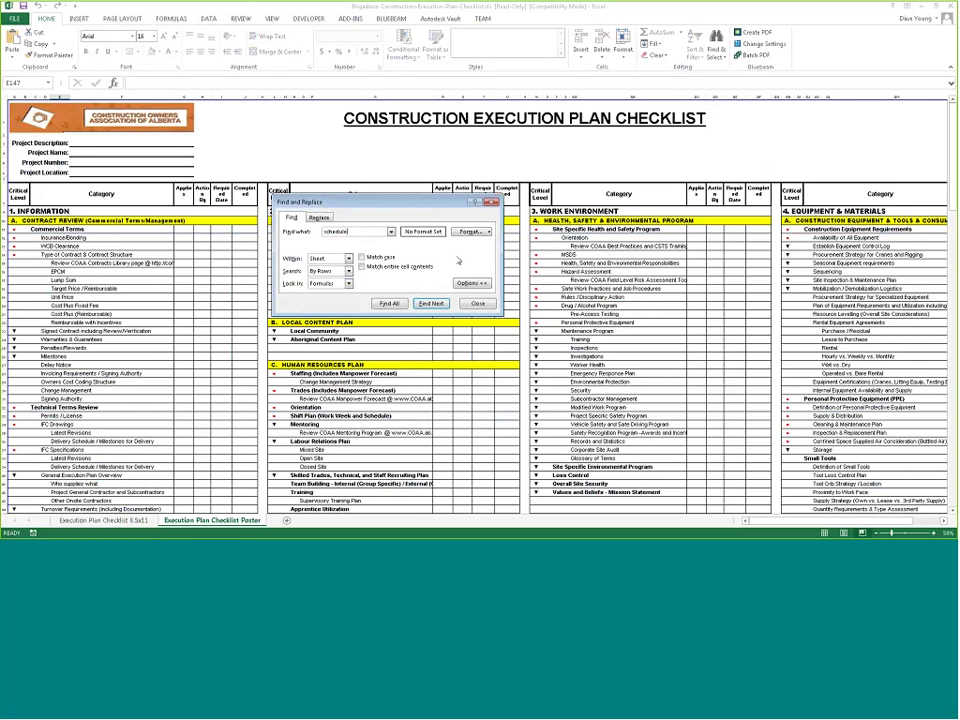
pyautogui.click(349, 284)
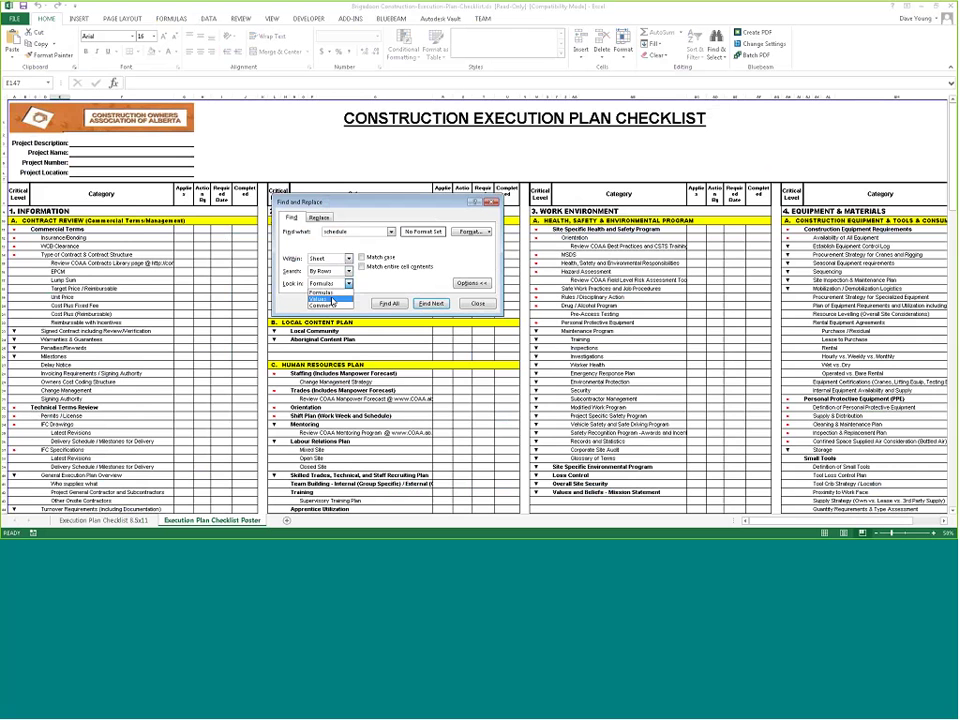
pyautogui.click(318, 299)
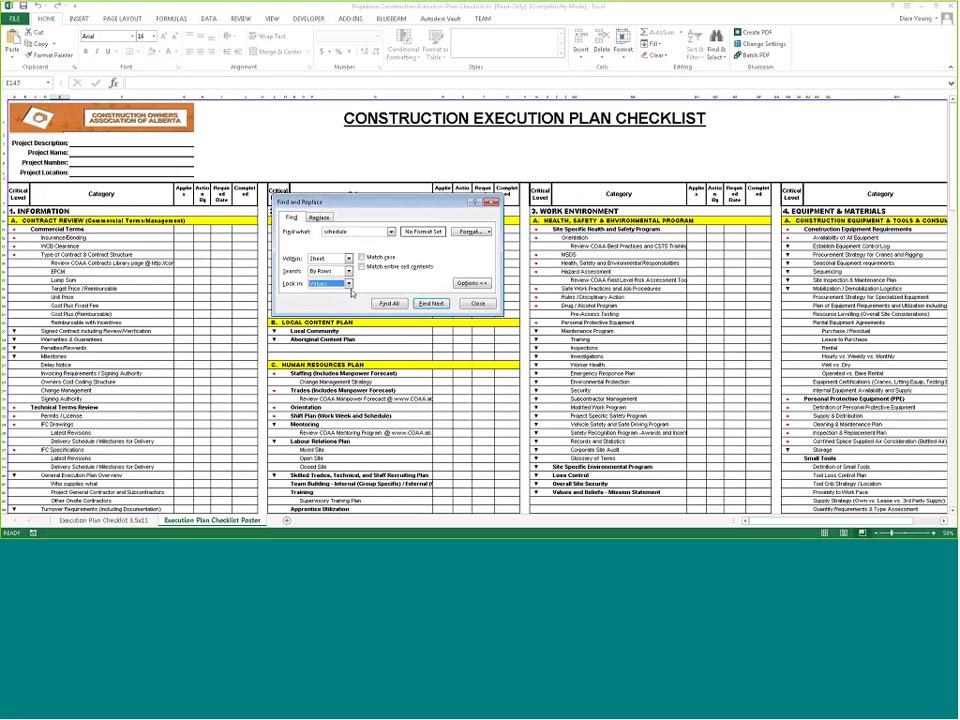
pyautogui.click(431, 303)
pyautogui.click(434, 304)
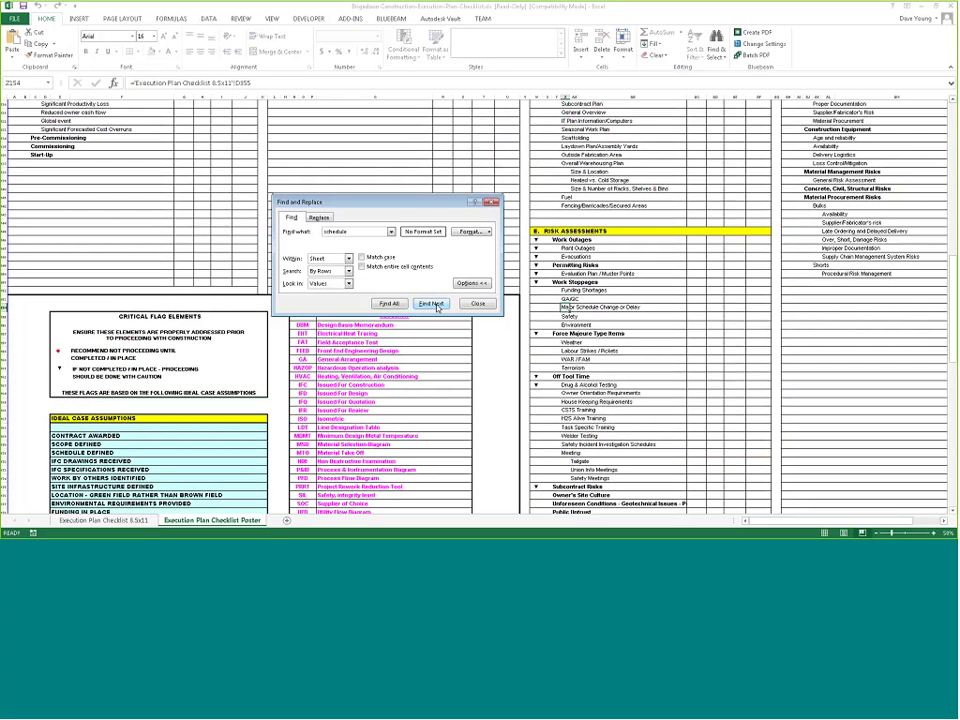
# Find the next schedule entry, select the Safety Incident Investigation Schedules row, and close the workbook without saving
pyautogui.moveTo(406, 207); pyautogui.dragTo(500, 128)
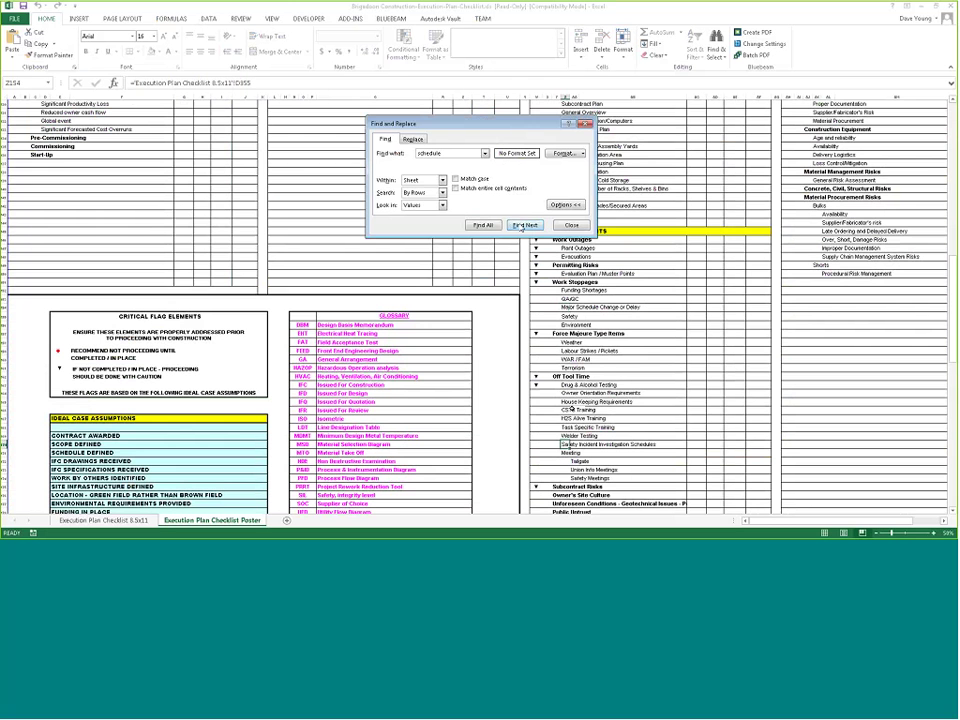
pyautogui.click(524, 225)
pyautogui.click(630, 445)
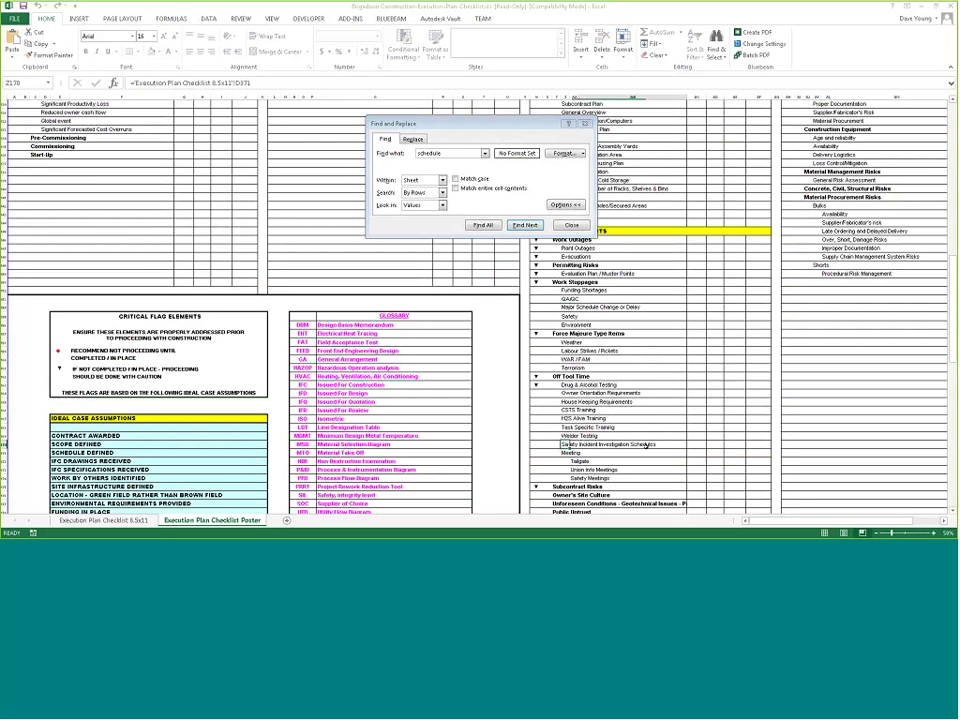
pyautogui.press('Escape')
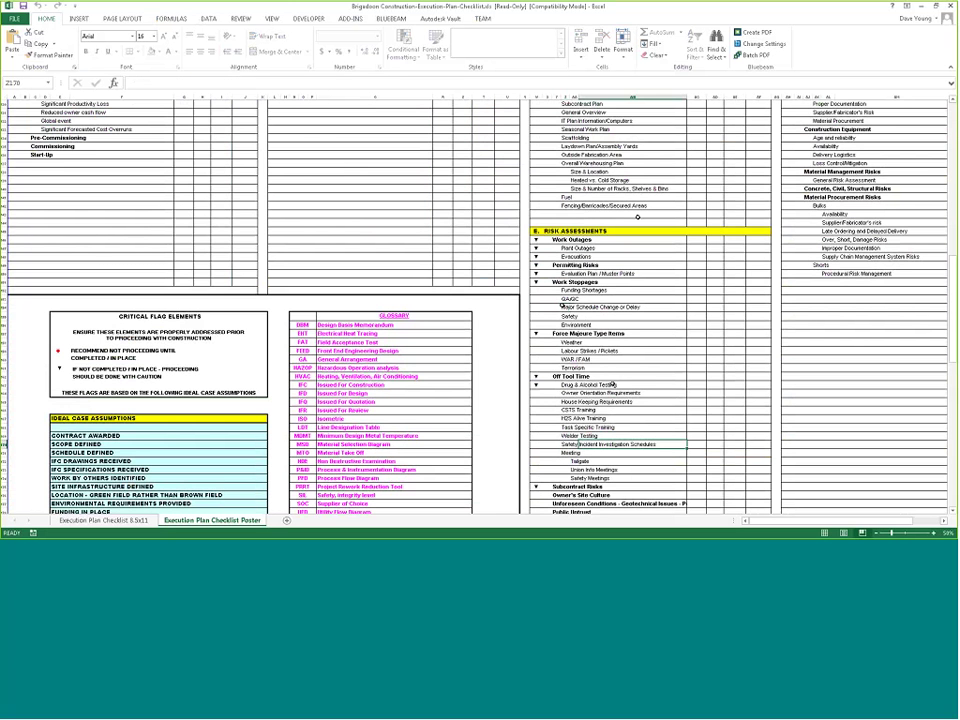
pyautogui.click(948, 8)
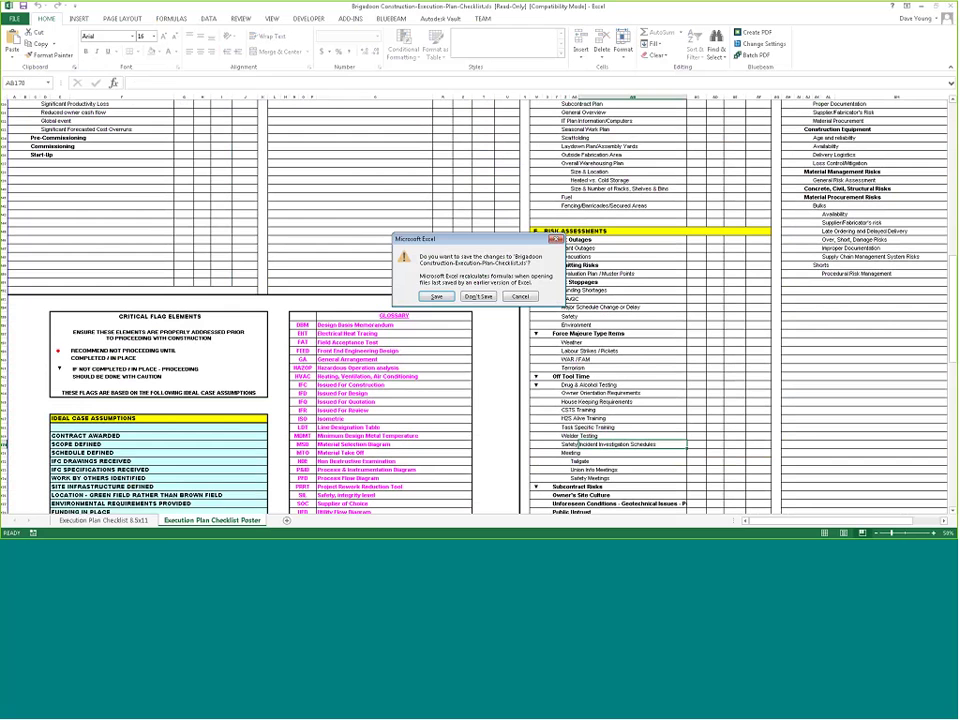
pyautogui.click(488, 296)
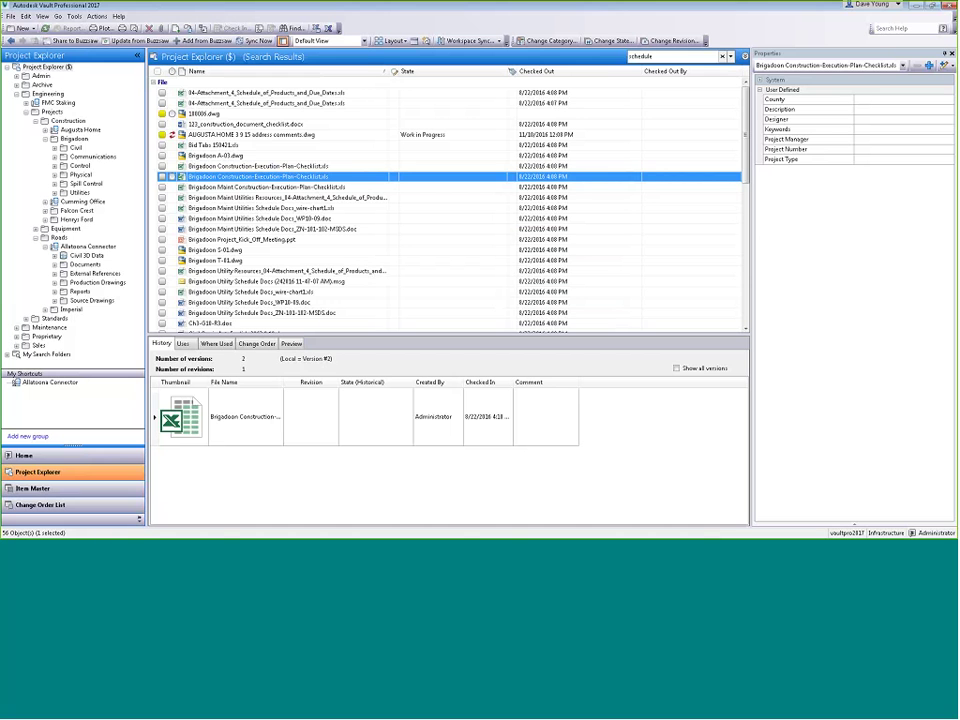
# Open Ch3-G10-R3.doc from the search results in Word and check it out
pyautogui.doubleClick(212, 323)
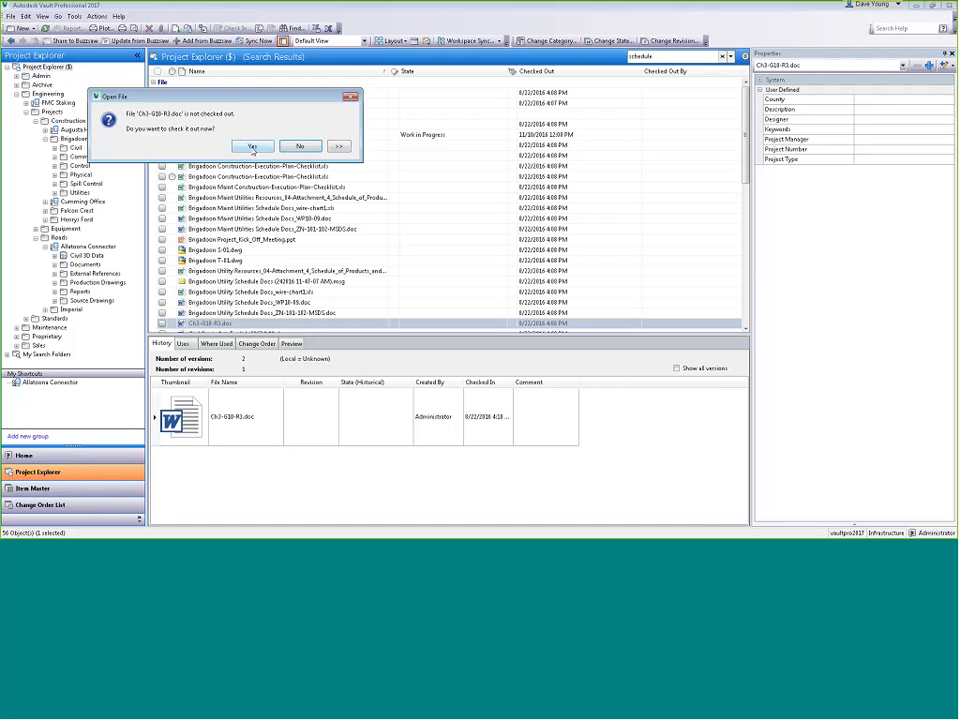
pyautogui.click(253, 148)
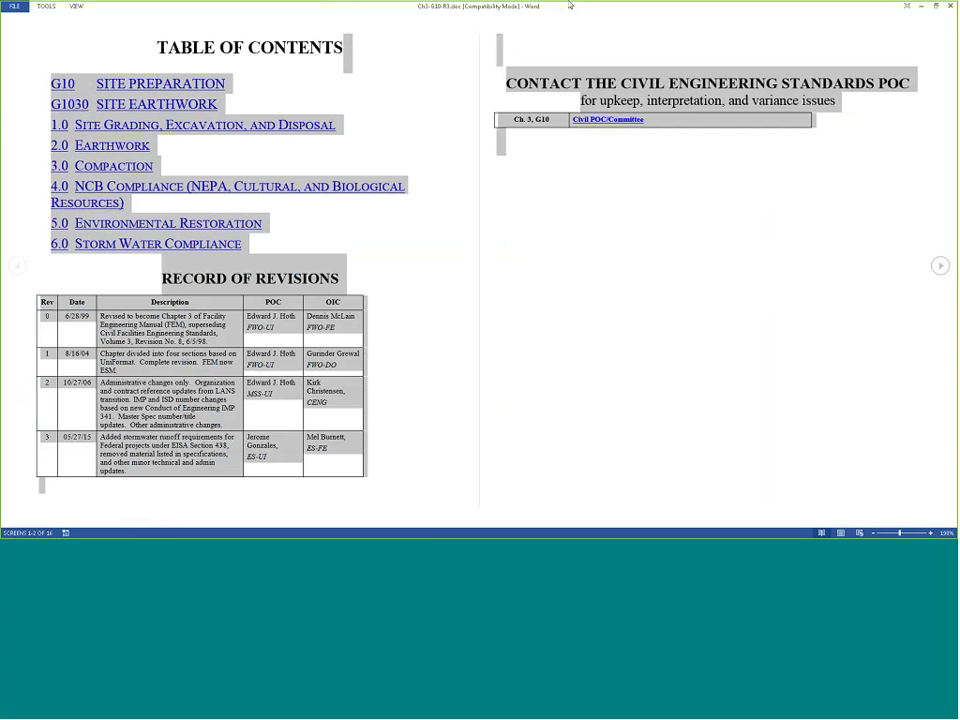
# View the Vault file operations available for Ch3-G10-R3.doc and return to the document
pyautogui.click(14, 6)
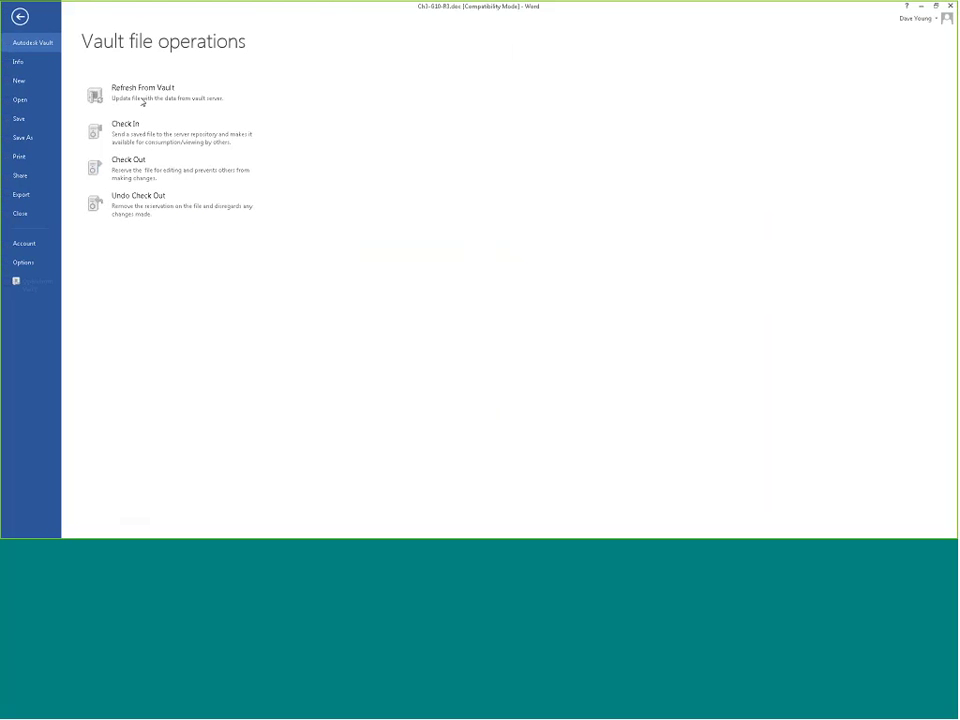
pyautogui.click(20, 16)
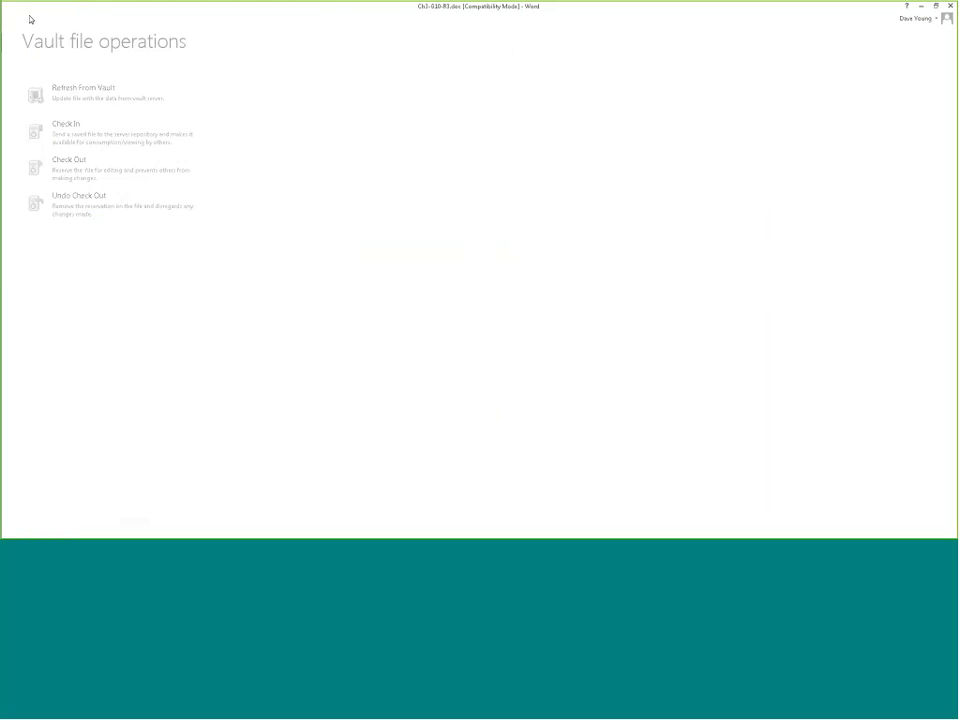
pyautogui.click(361, 198)
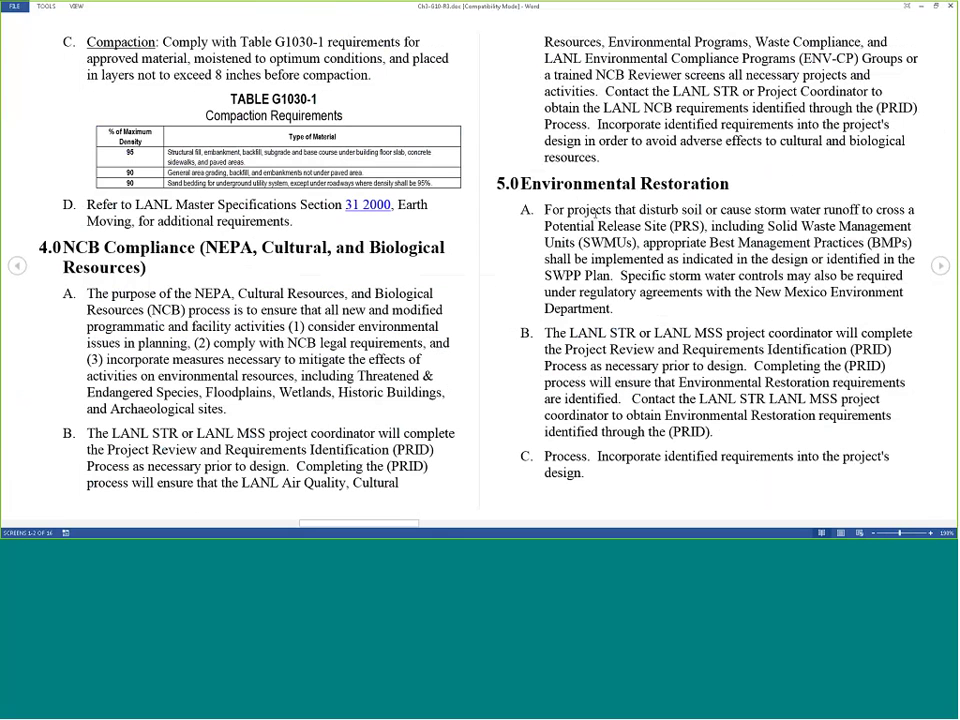
# Switch Ch3-G10-R3.doc from reading view to document editing in the maximized window
pyautogui.rightClick(597, 213)
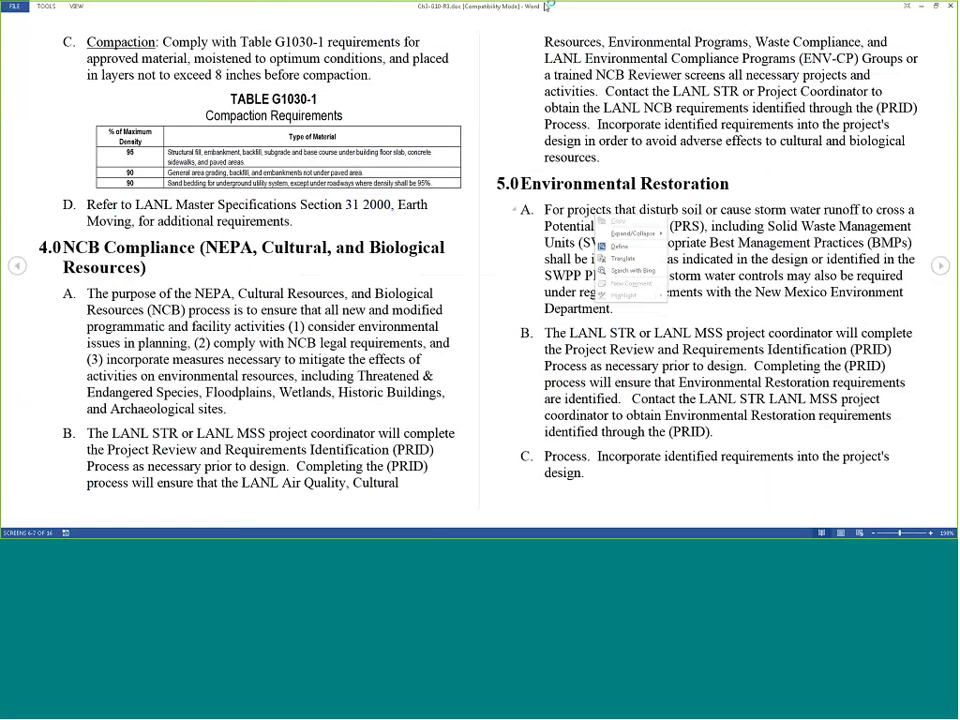
pyautogui.moveTo(527, 6); pyautogui.dragTo(578, 55)
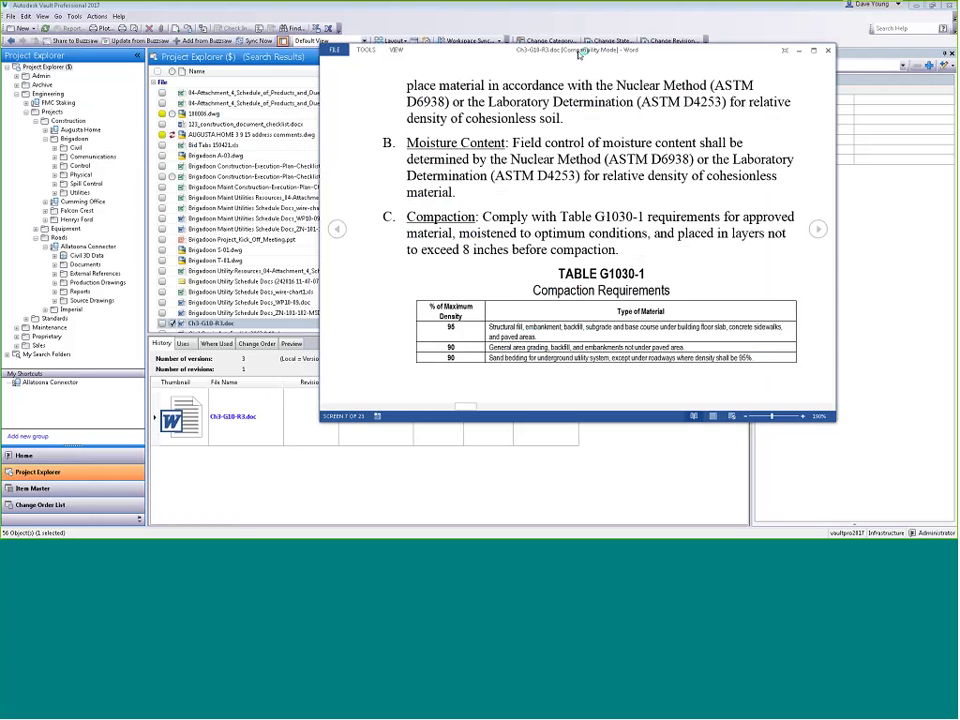
pyautogui.doubleClick(578, 55)
pyautogui.click(47, 6)
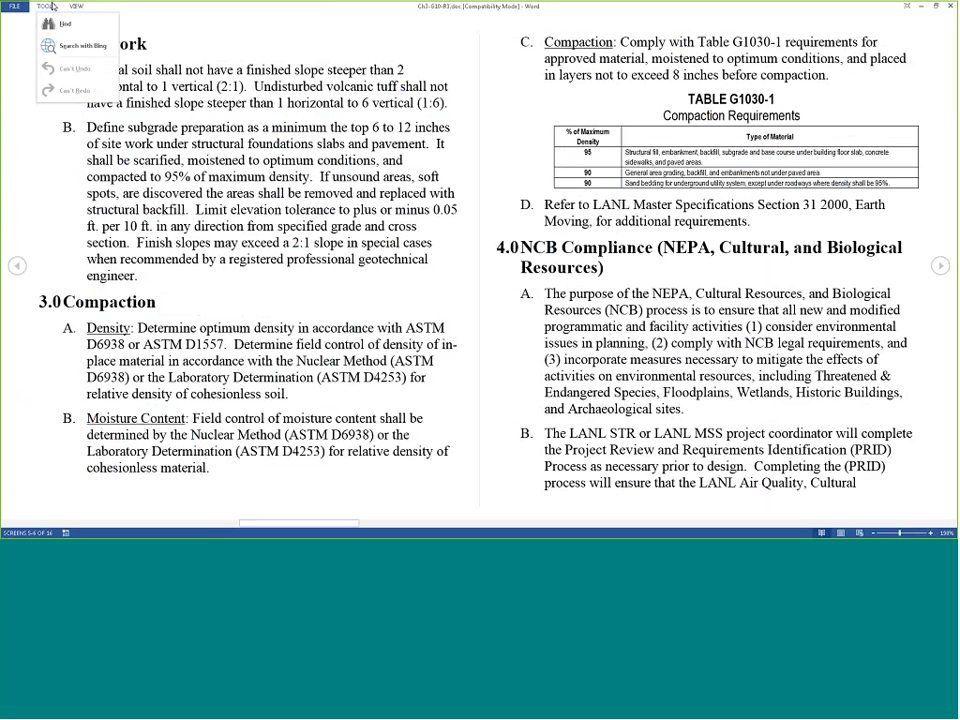
pyautogui.click(76, 6)
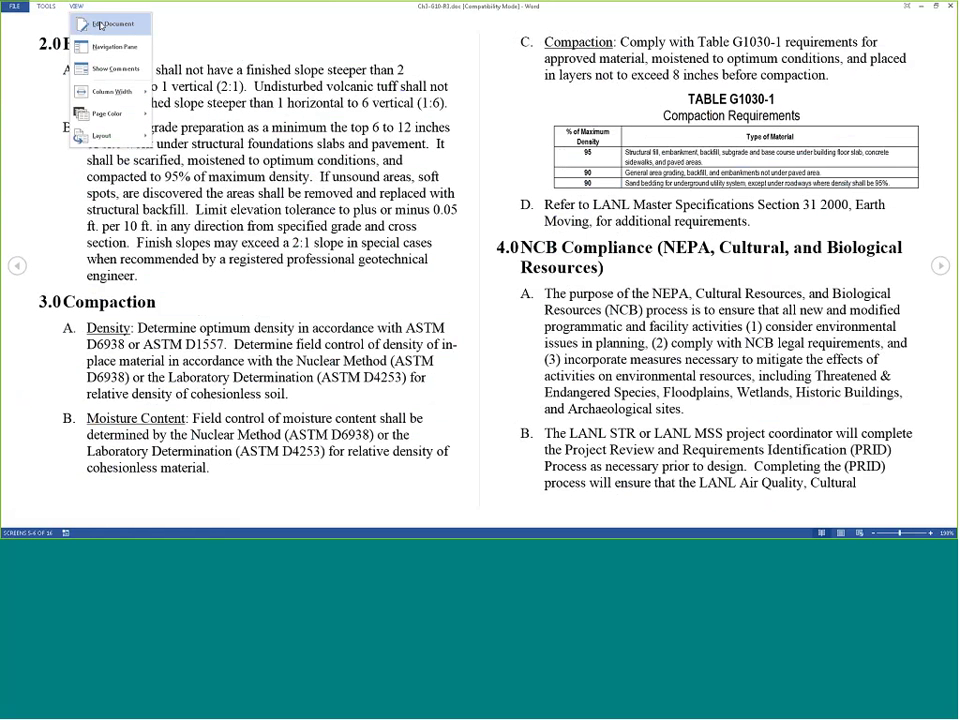
pyautogui.click(100, 24)
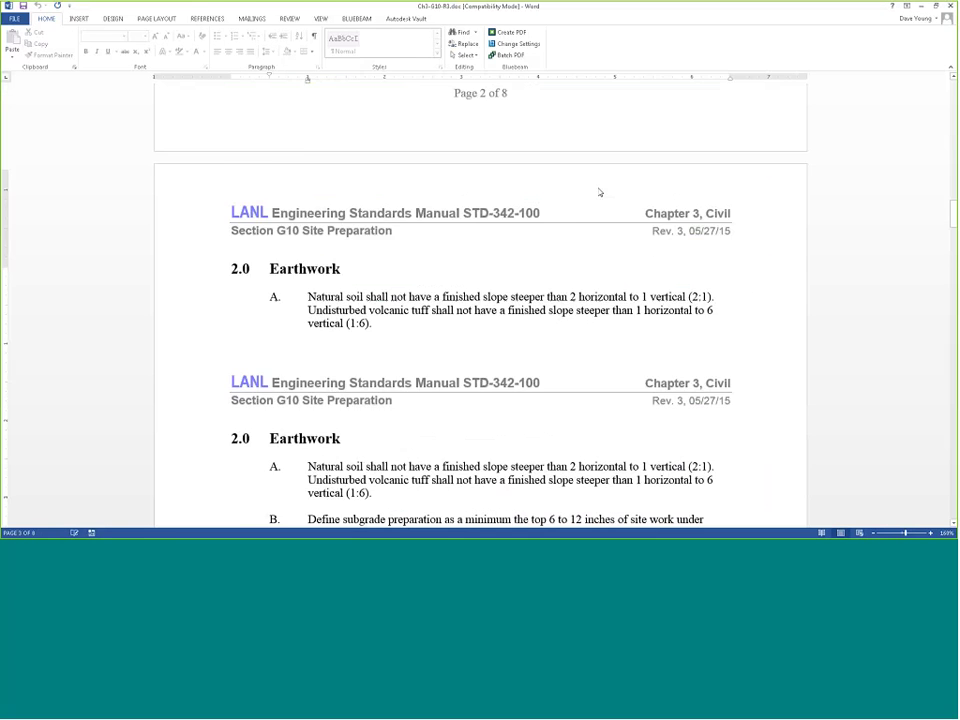
# Select the TABLE OF CONTENTS heading and the contents list below it on page 1
pyautogui.moveTo(953, 187); pyautogui.dragTo(953, 90)
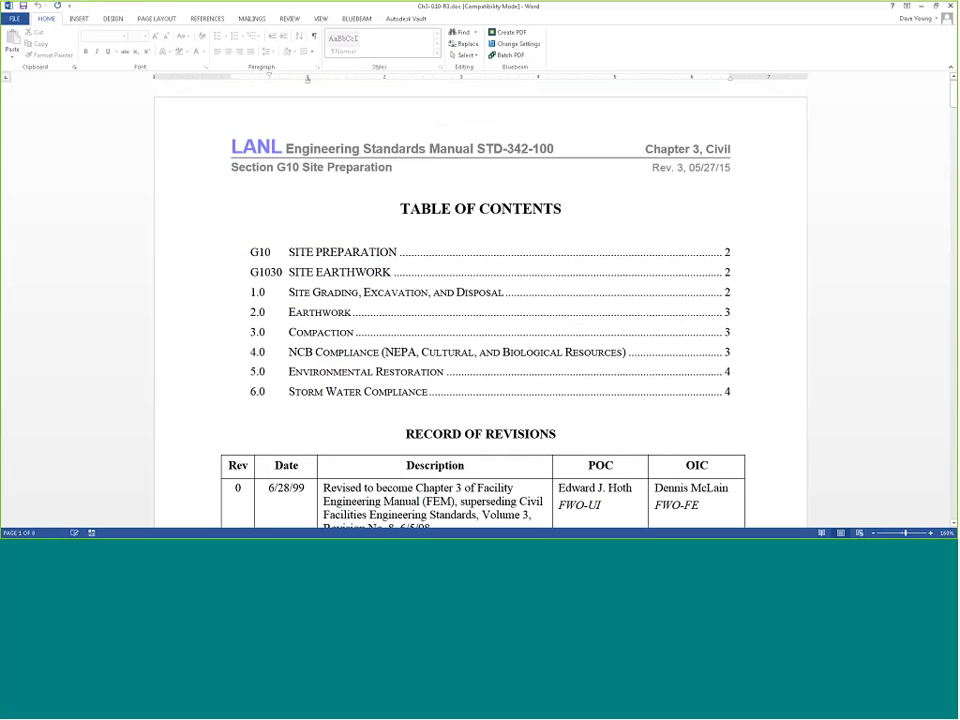
pyautogui.click(381, 197)
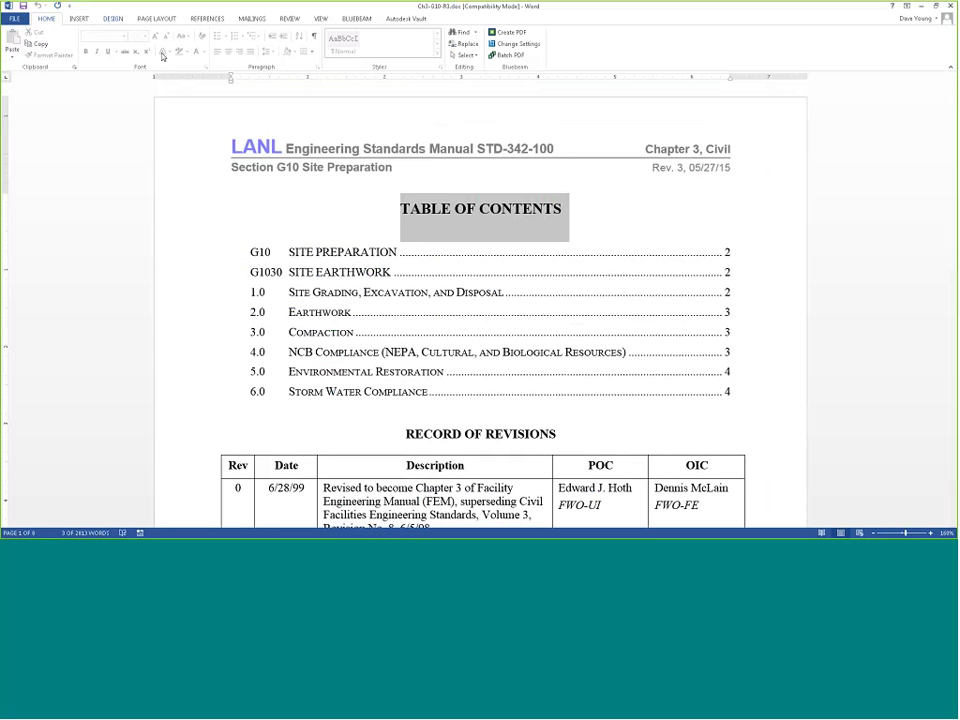
pyautogui.click(336, 244)
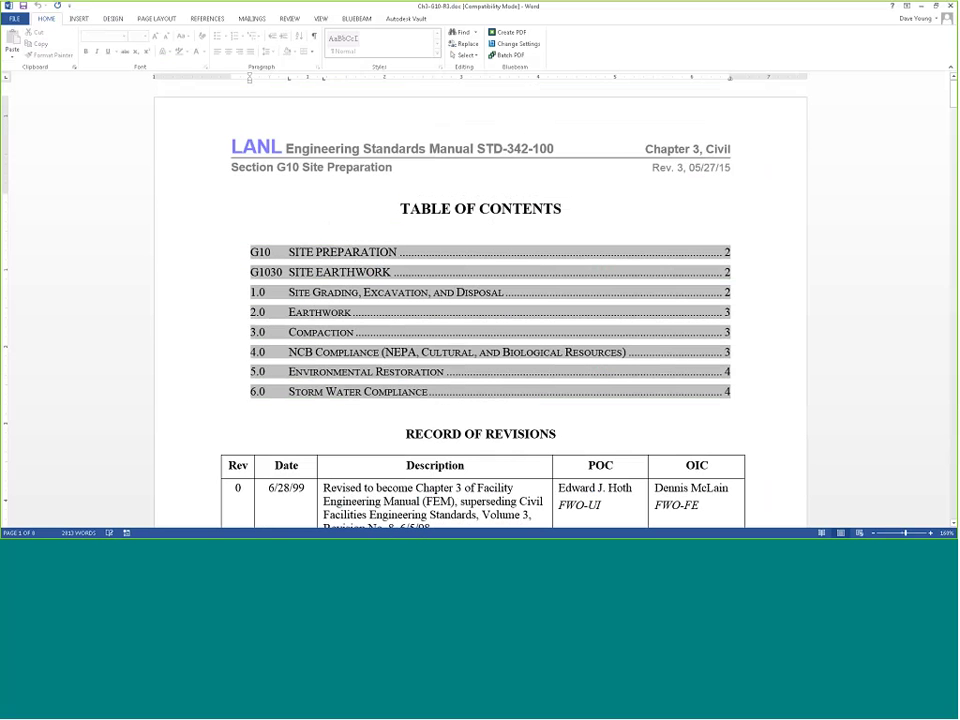
# Log in to the Infrastructure vault on server vaultpro2017 from Word with the Administrator vault account
pyautogui.click(406, 19)
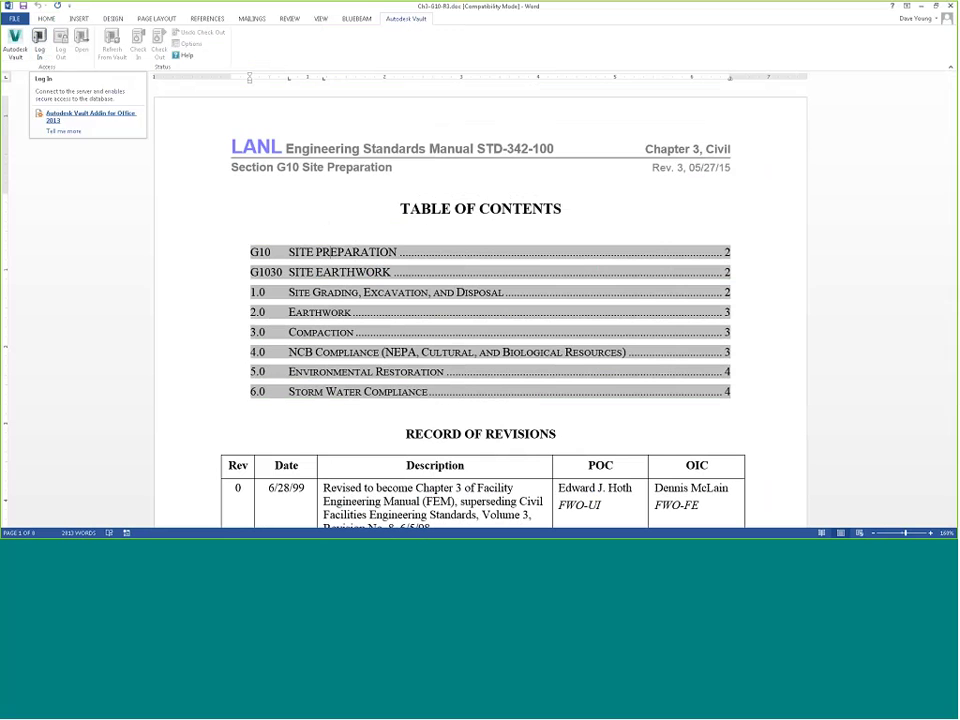
pyautogui.click(40, 42)
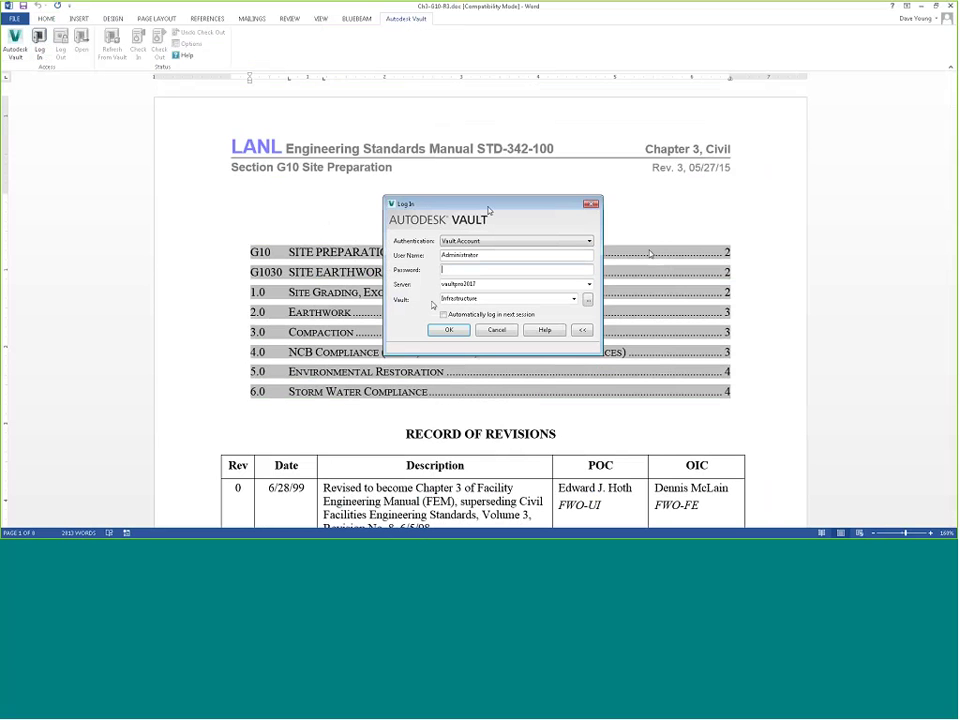
pyautogui.click(440, 330)
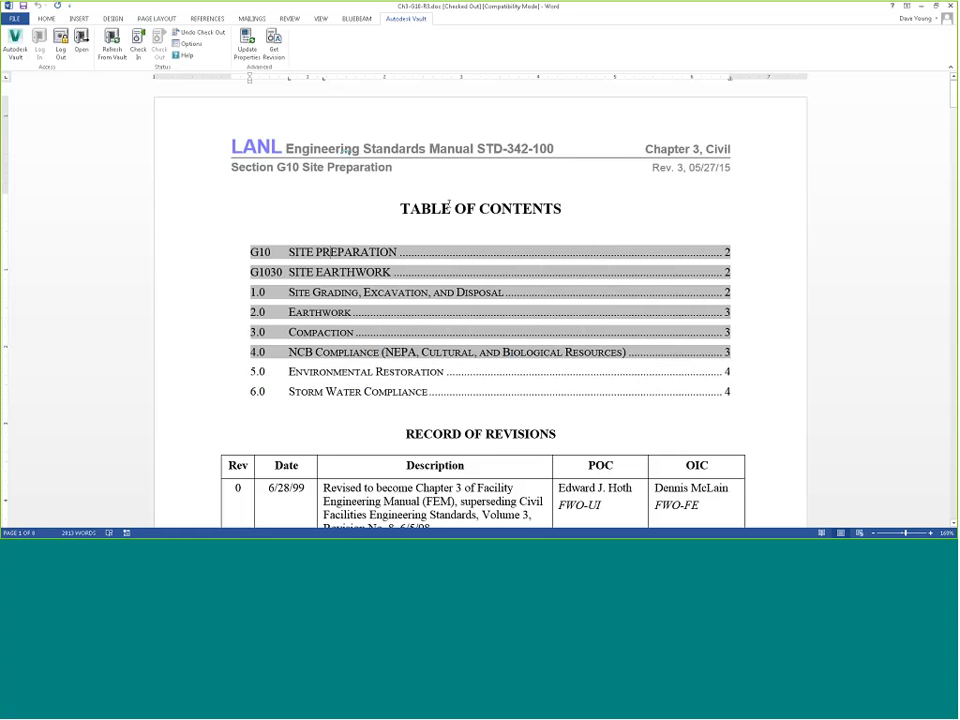
# Try to copy the TABLE OF CONTENTS heading and paste it after the heading
pyautogui.doubleClick(466, 208)
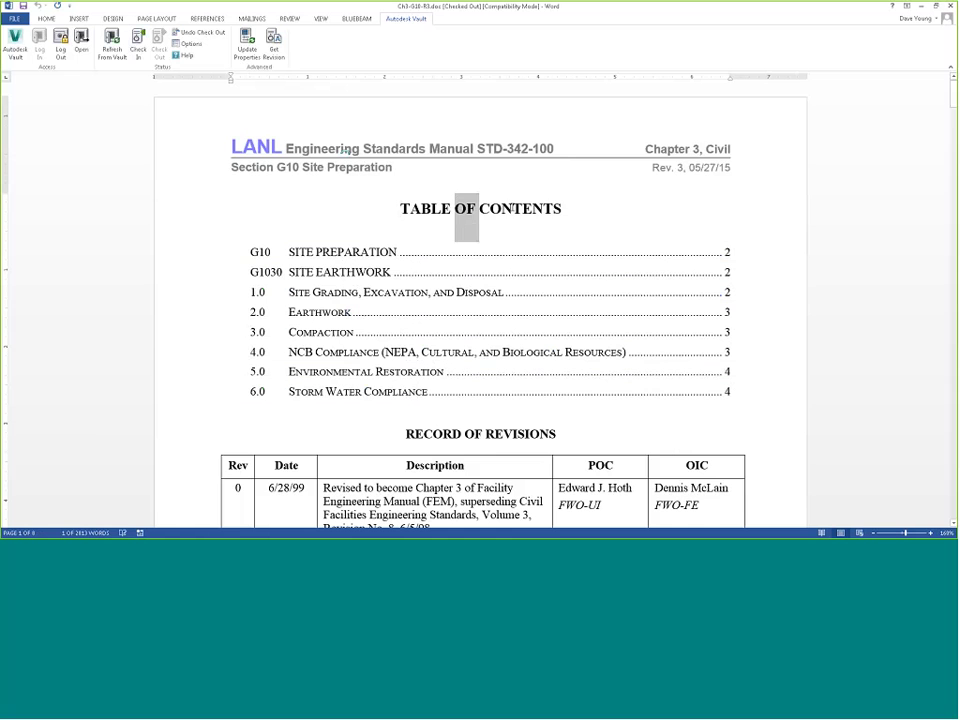
pyautogui.tripleClick(466, 208)
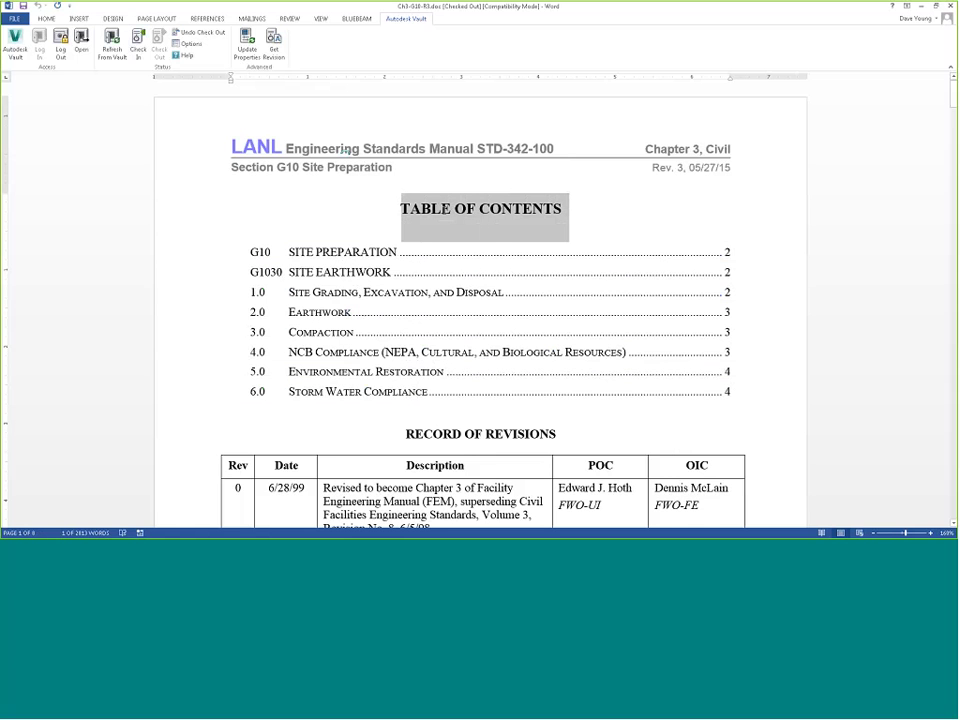
pyautogui.click(45, 19)
pyautogui.click(40, 45)
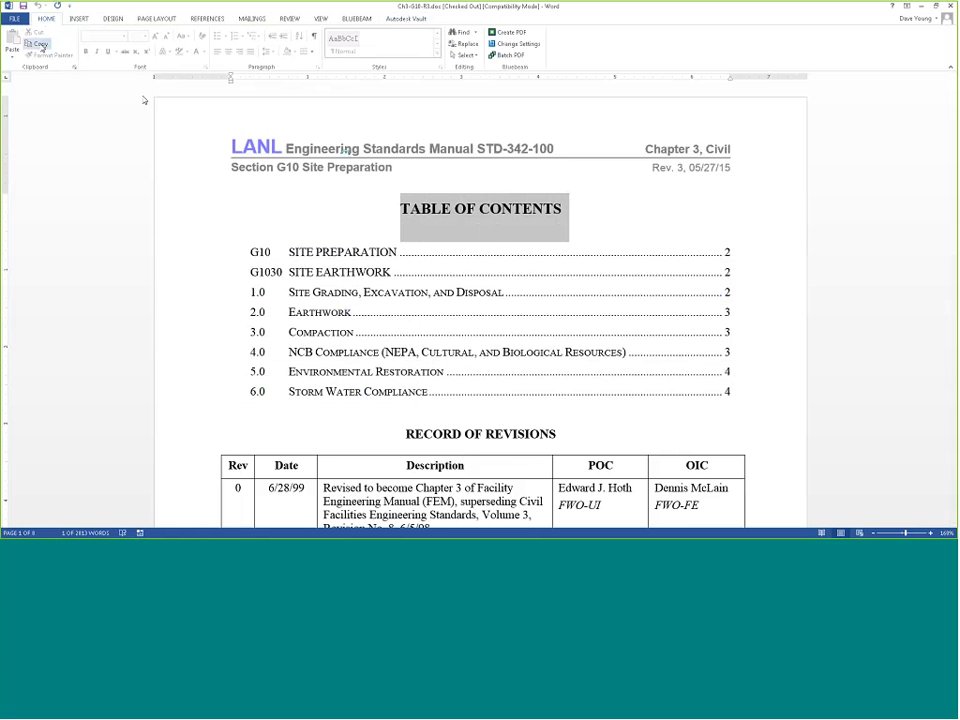
pyautogui.click(598, 210)
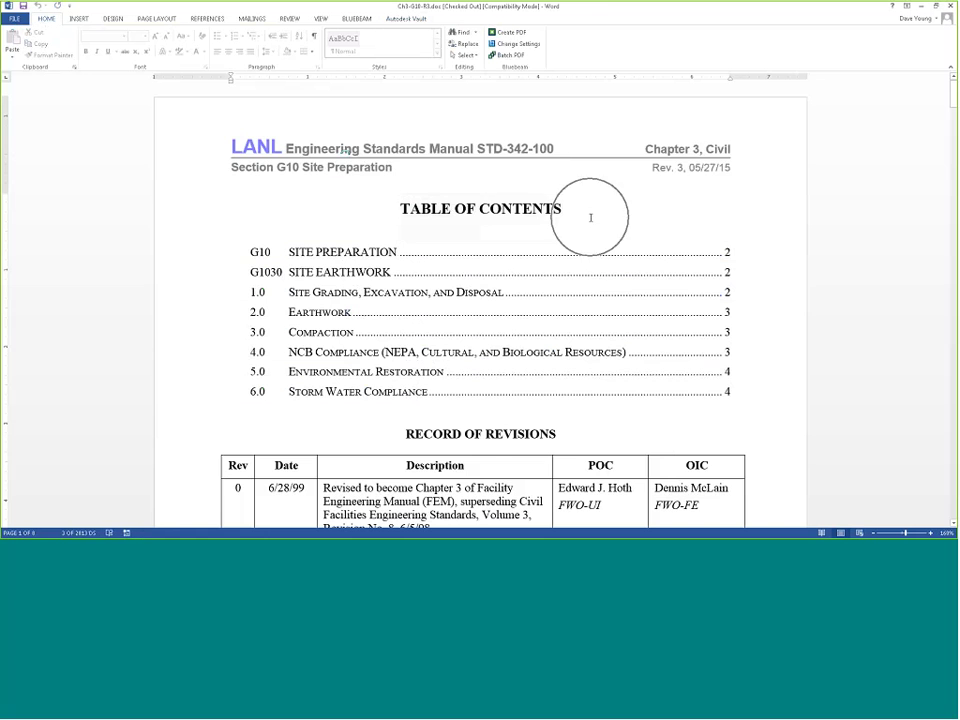
pyautogui.hotkey('ctrl', 'v')
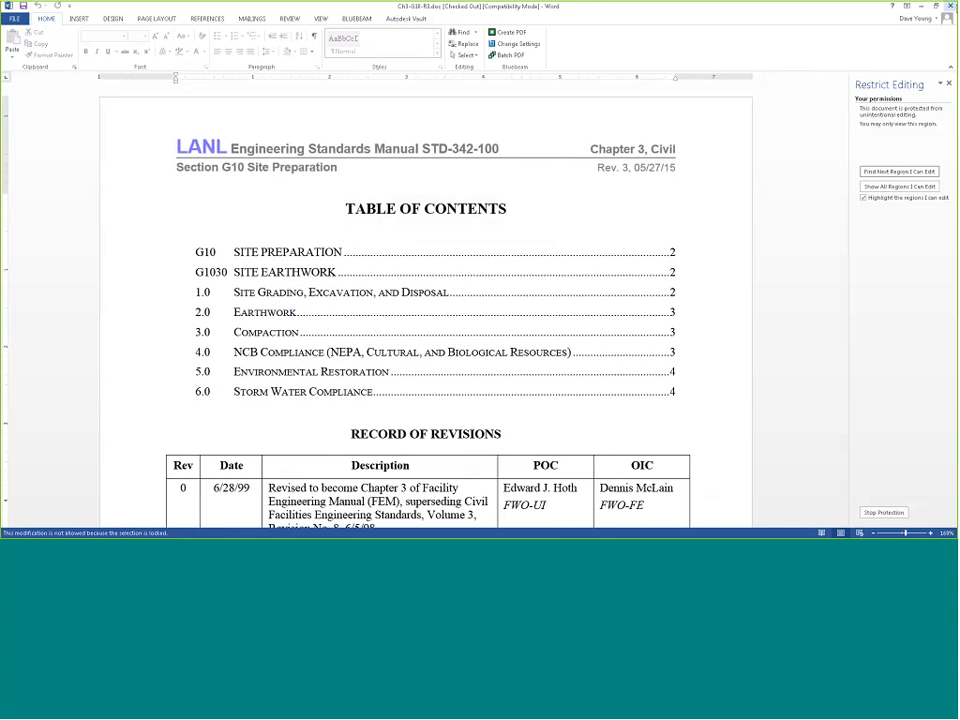
# Close Ch3-G10-R3.doc and decline checking it in to the vault
pyautogui.hotkey('ctrl', 'w')
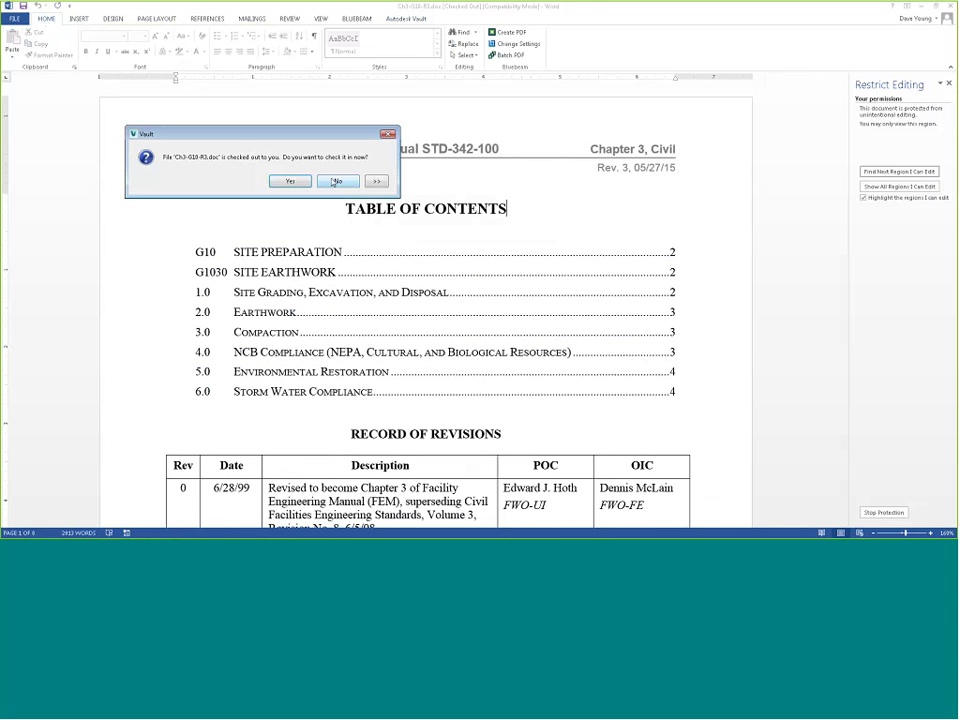
pyautogui.click(335, 182)
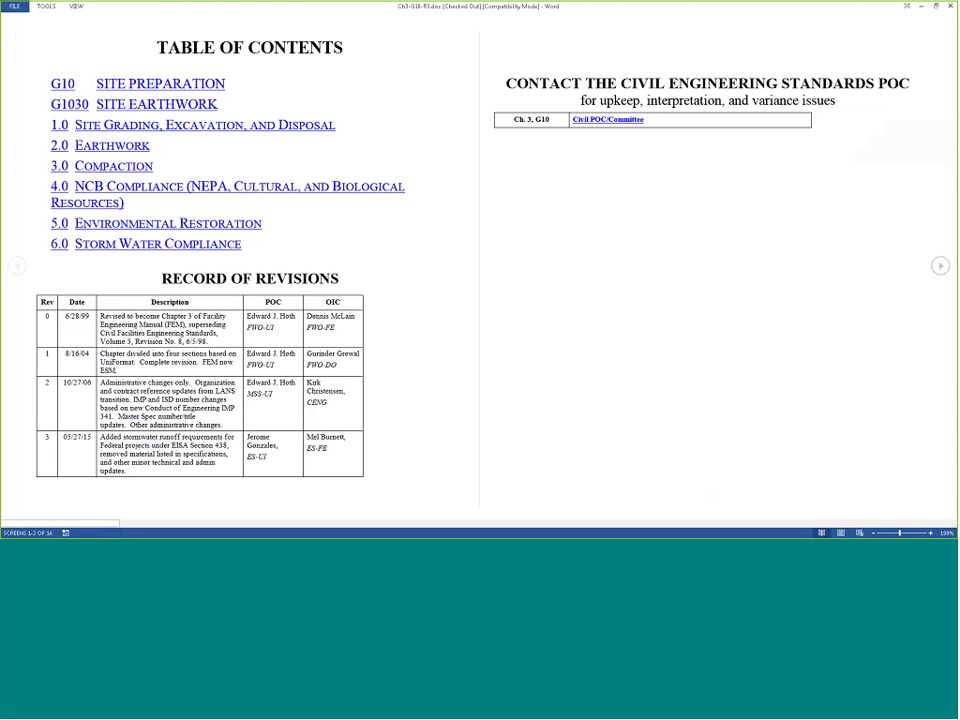
# Switch the reopened Ch3-G10-R3.doc to document editing, try an edit, and close it without checking it in
pyautogui.click(46, 6)
pyautogui.click(84, 6)
pyautogui.click(84, 6)
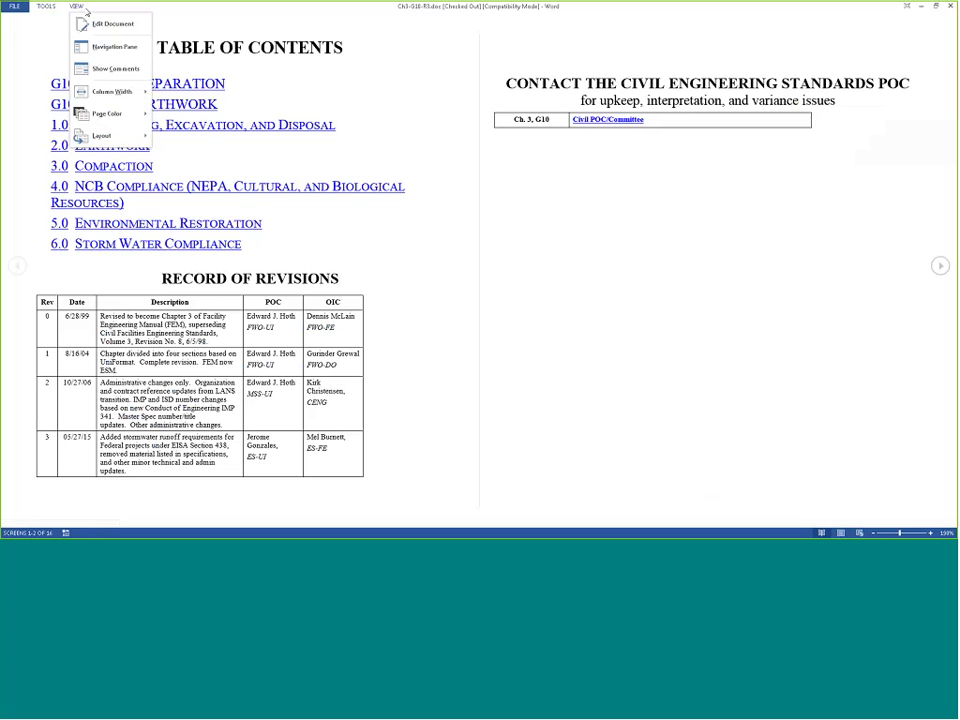
pyautogui.click(107, 24)
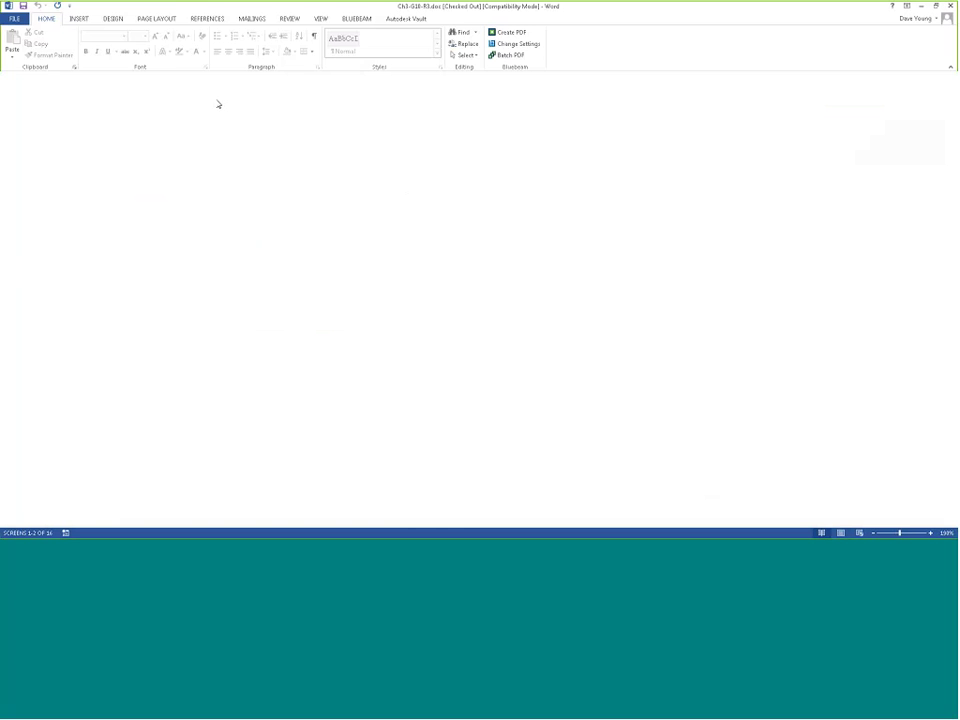
pyautogui.click(401, 133)
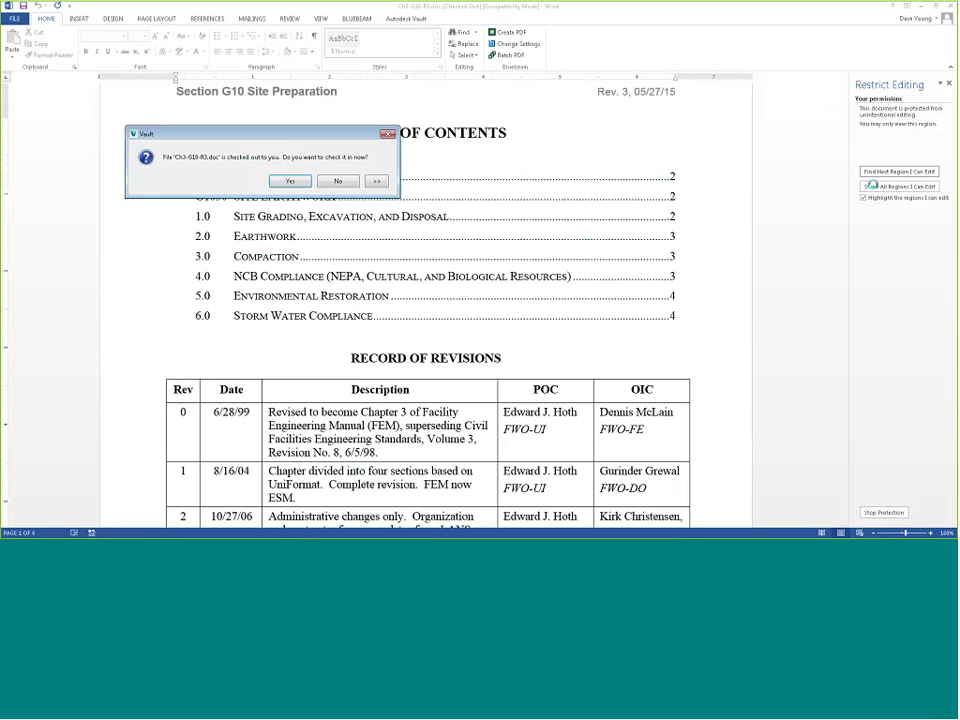
pyautogui.click(338, 181)
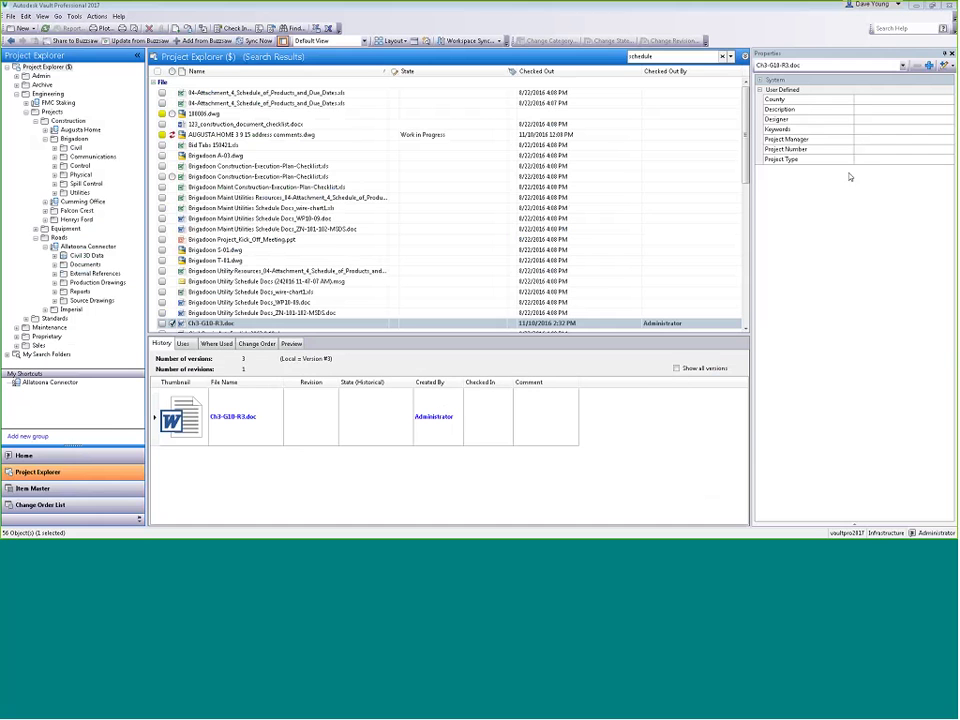
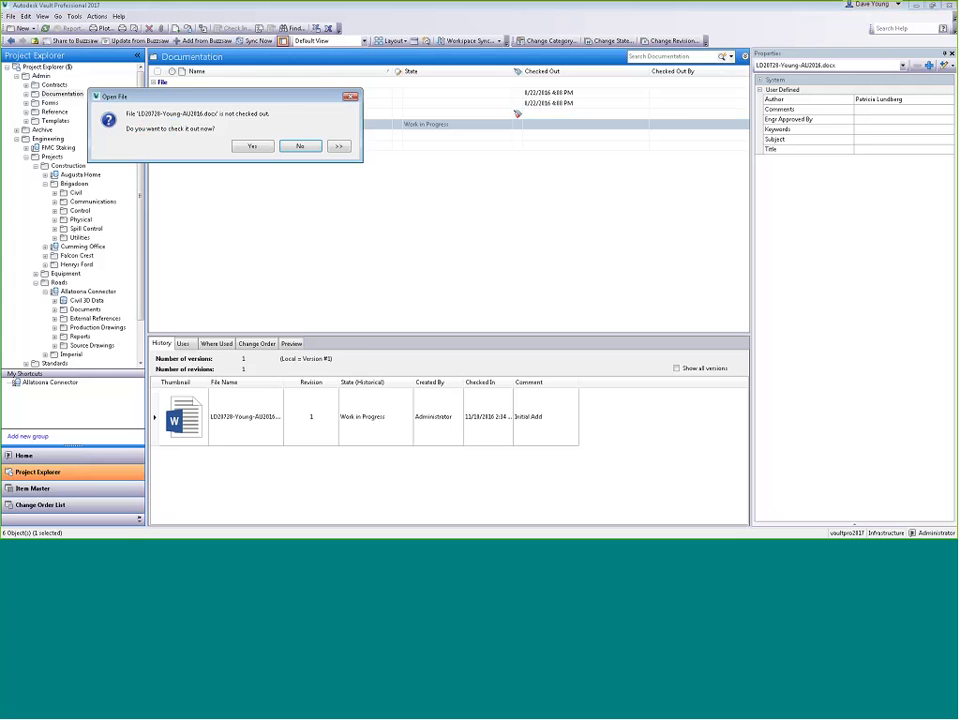
# Open the LD20728 Word document with check-out and color its title, Georeferenced Point Clouds in AutoCAD Civil 3D Surfaces, red
pyautogui.click(252, 146)
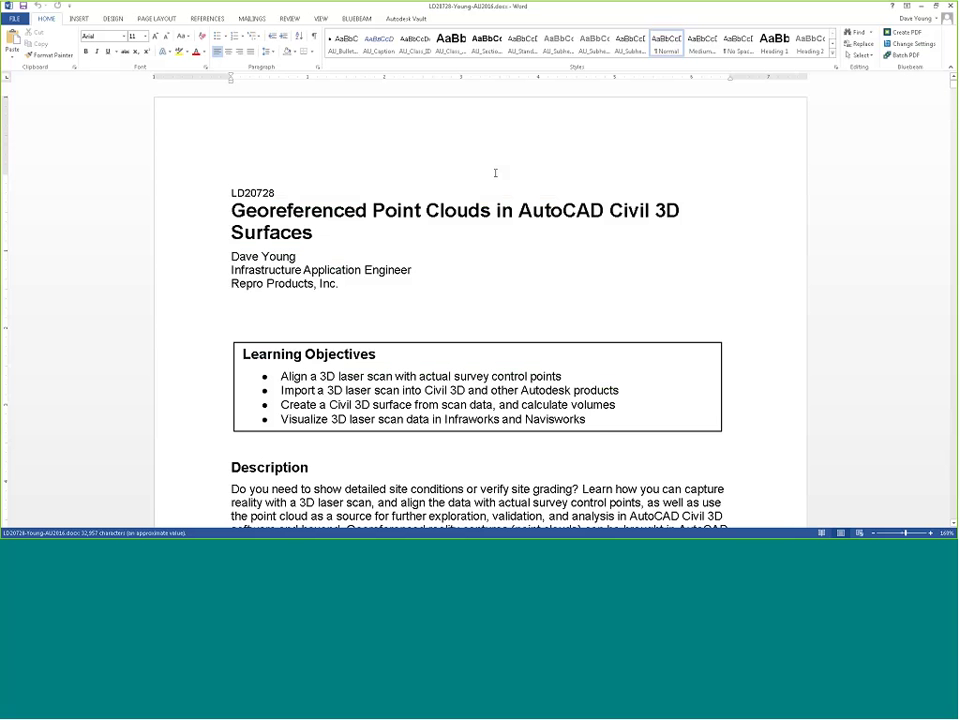
pyautogui.doubleClick(223, 210)
pyautogui.click(451, 42)
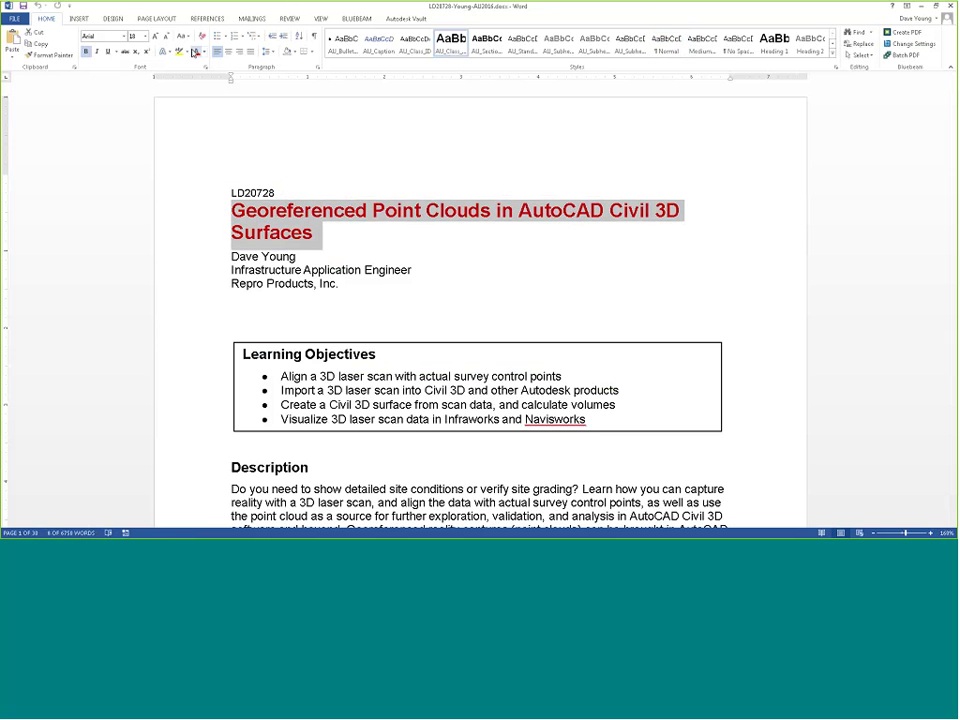
pyautogui.click(273, 310)
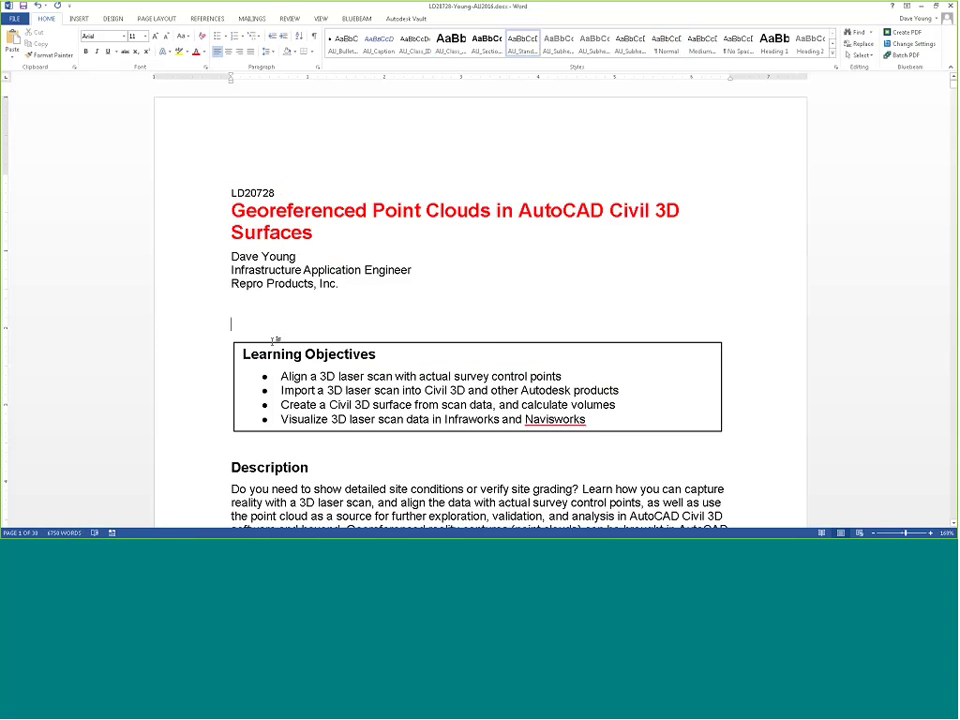
# Highlight all the text in the Learning Objectives box in yellow
pyautogui.click(267, 344)
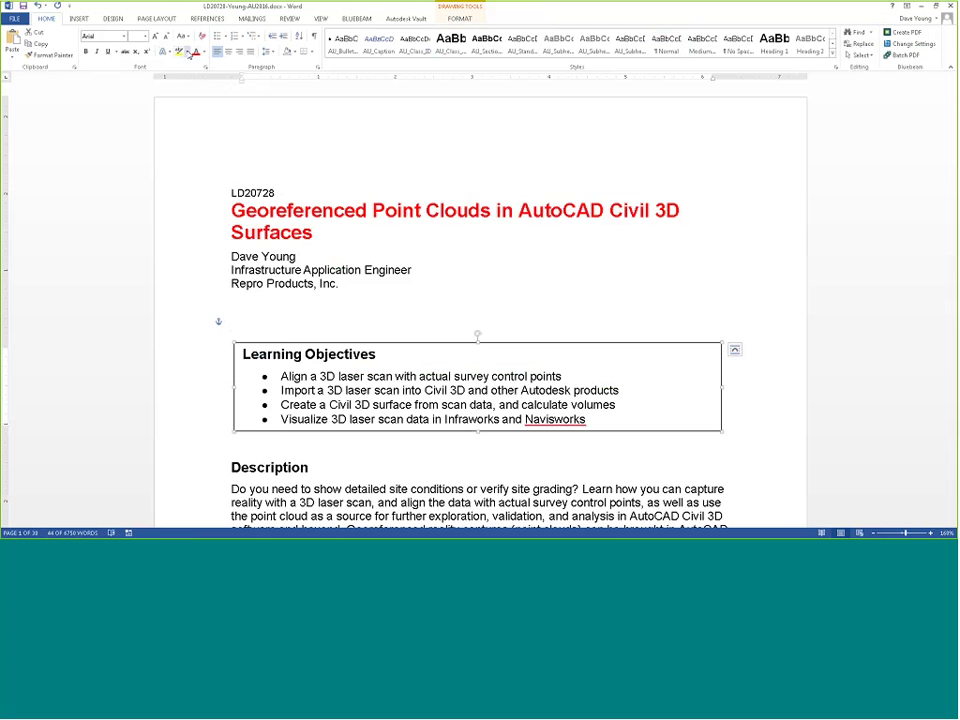
pyautogui.click(166, 53)
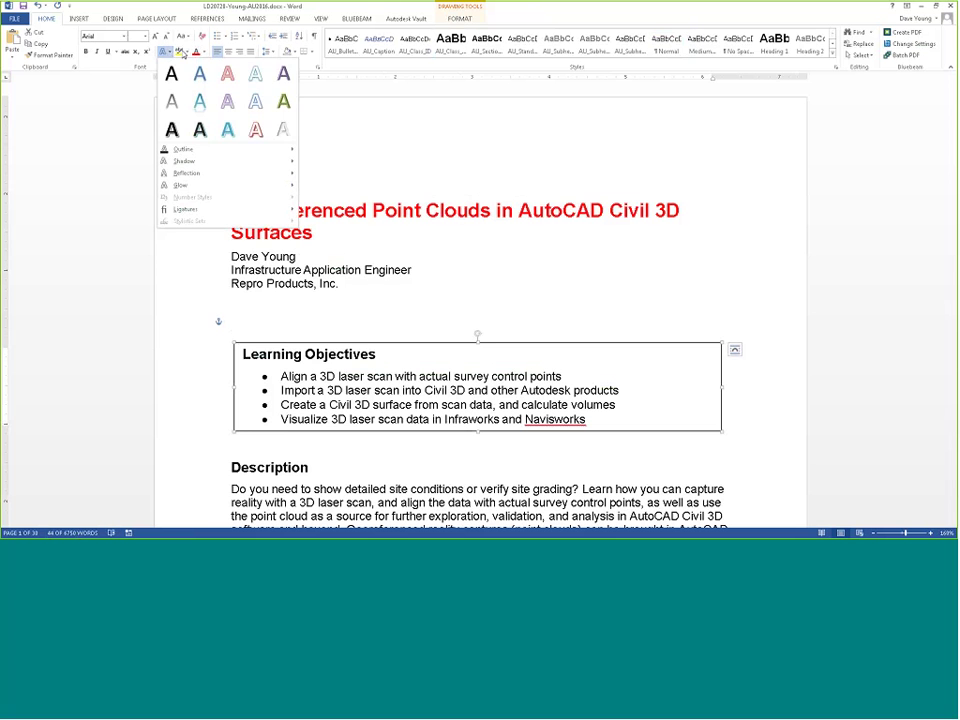
pyautogui.click(166, 53)
pyautogui.click(189, 54)
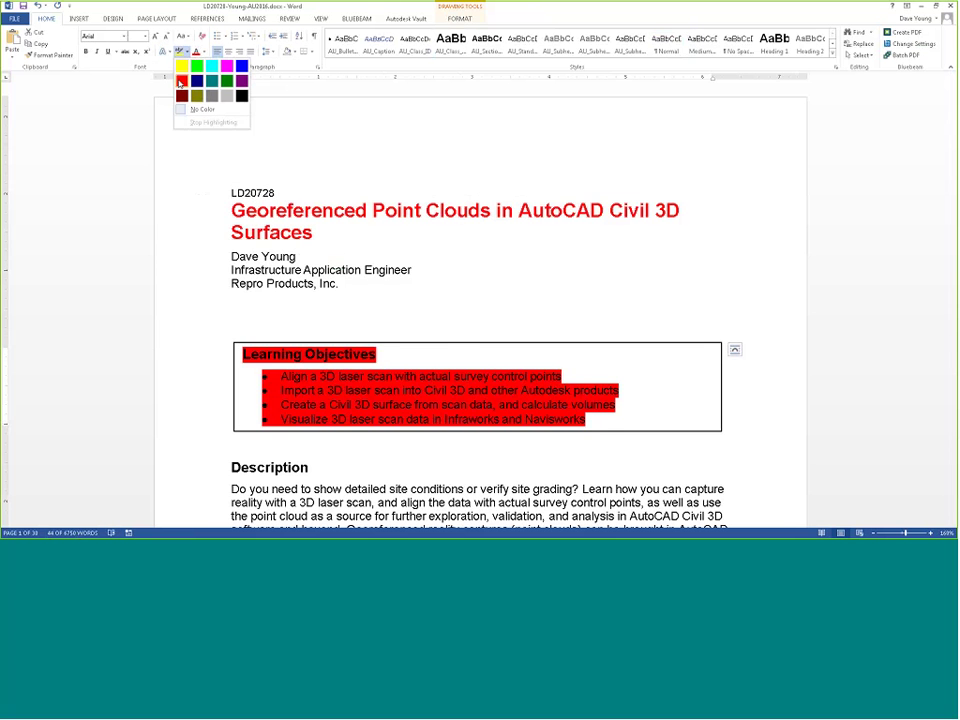
pyautogui.click(181, 66)
pyautogui.click(765, 320)
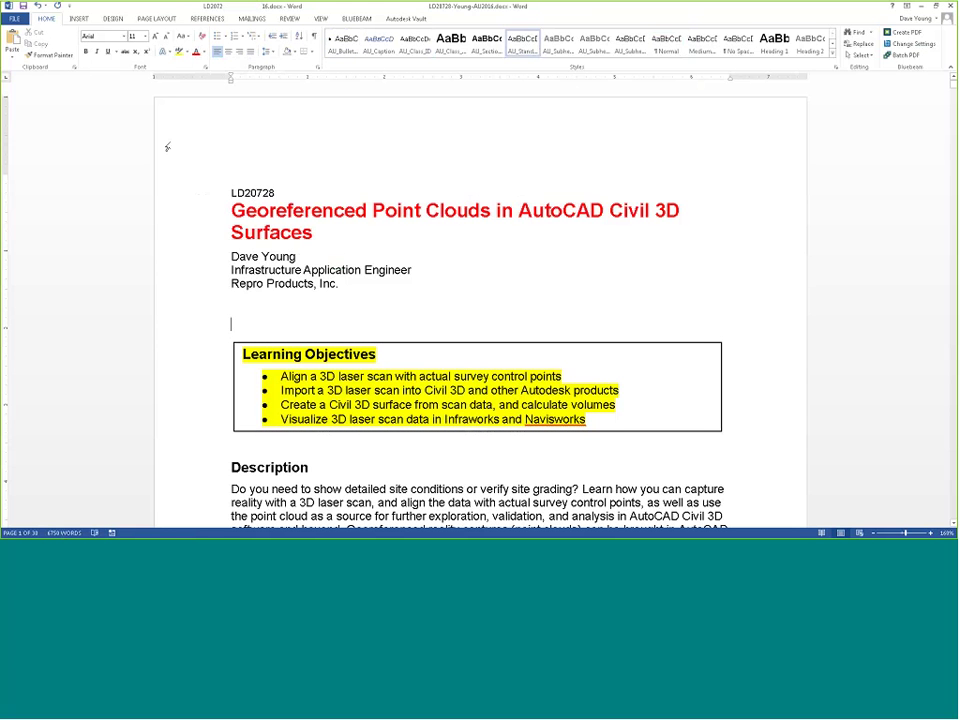
# Log in to the Infrastructure vault on server vaultpro2017 with the Administrator vault account from Word's Vault add-in
pyautogui.click(400, 19)
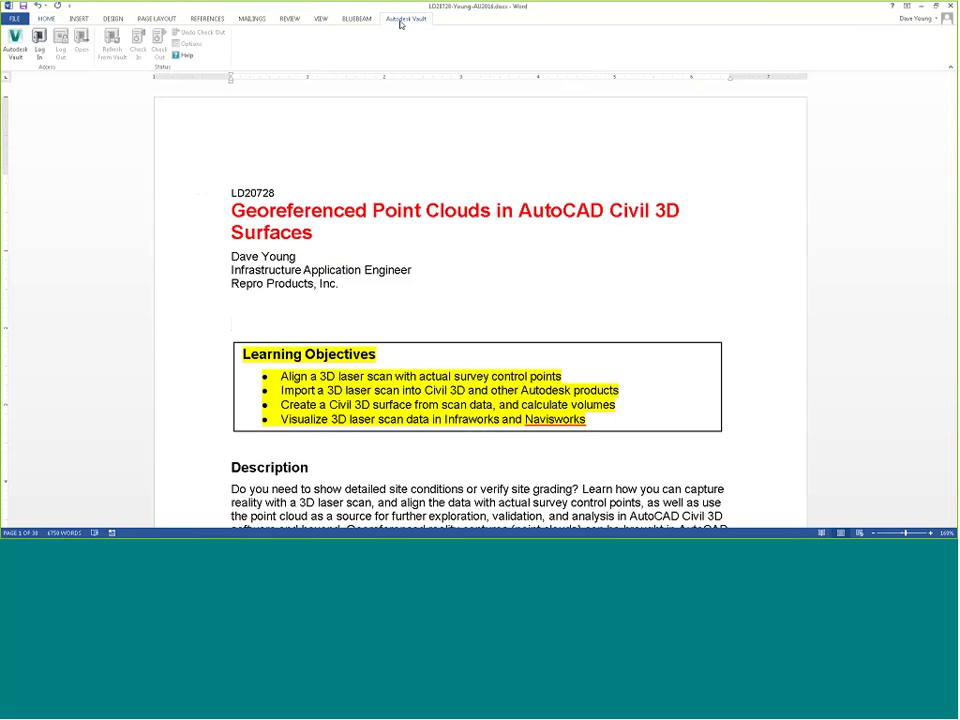
pyautogui.click(40, 44)
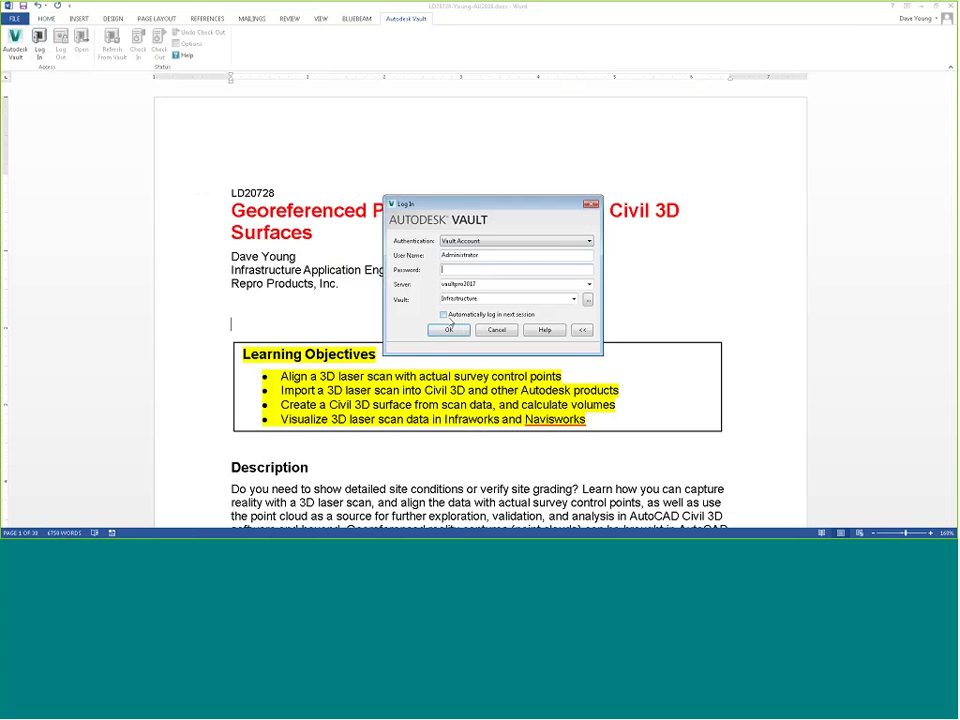
pyautogui.click(449, 329)
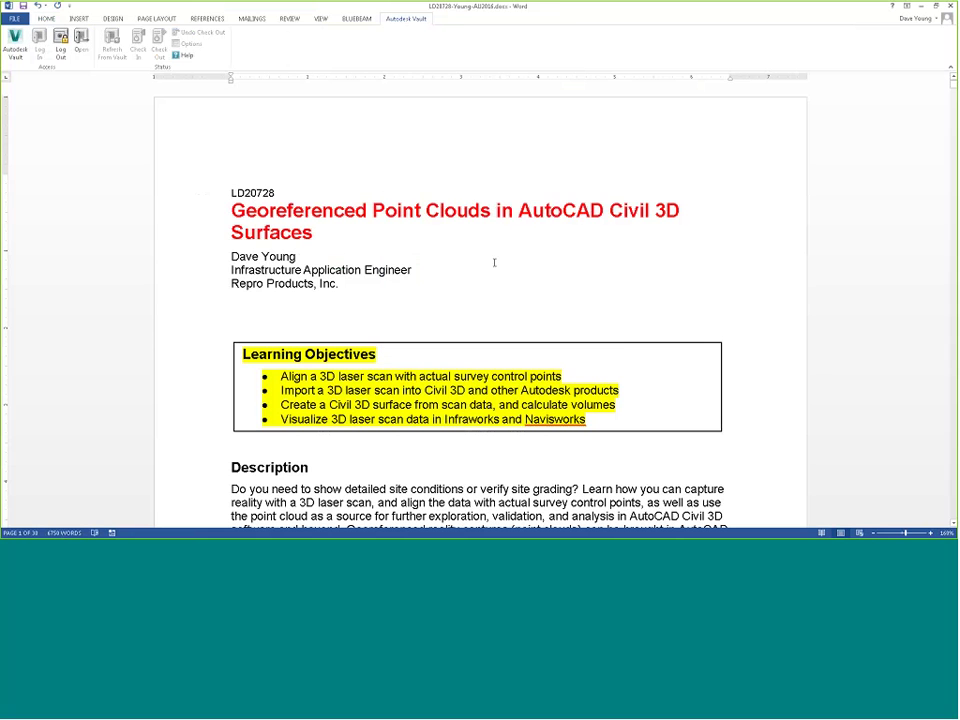
# Check the LD20728 document in to the vault with the comment "Changed Text Colors" and close it
pyautogui.click(138, 46)
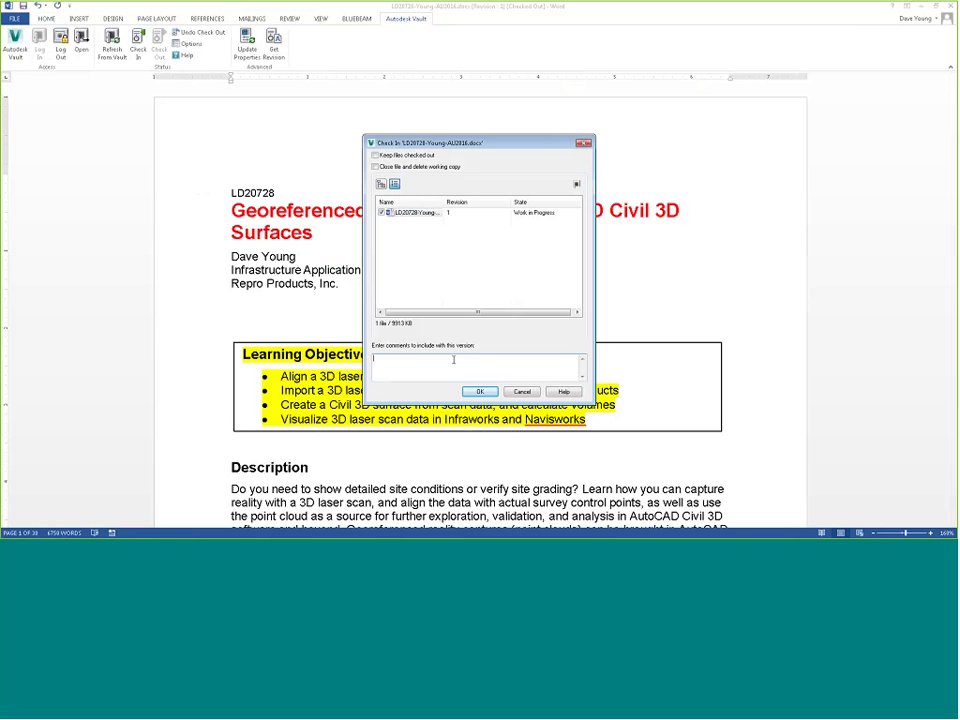
pyautogui.write('Changed Text')
pyautogui.write(' Cop')
pyautogui.write('ors')
pyautogui.click(481, 391)
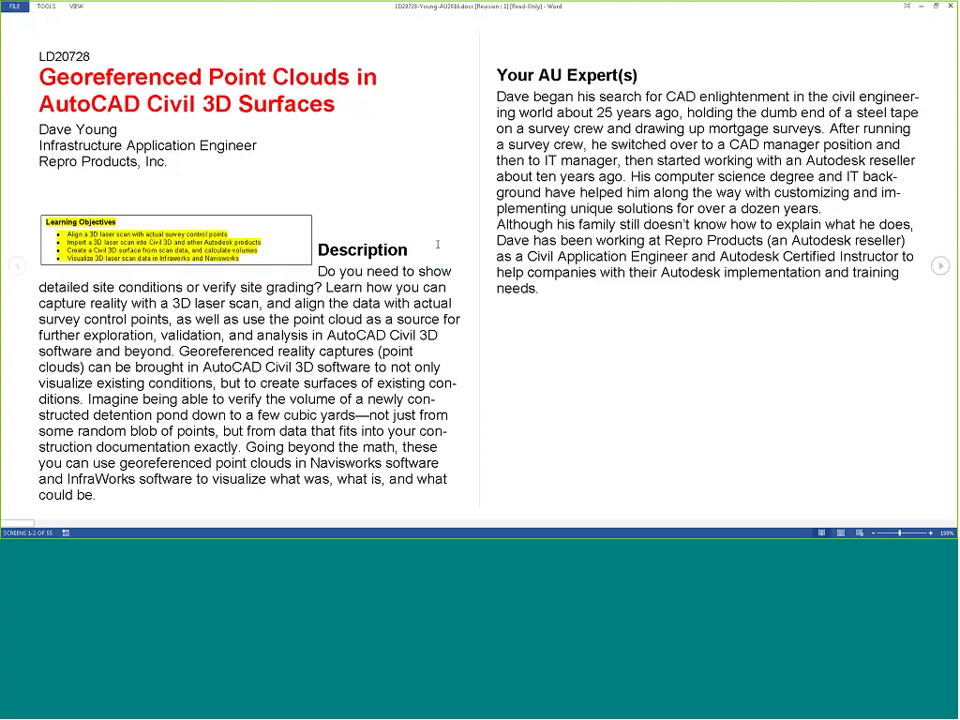
pyautogui.click(950, 6)
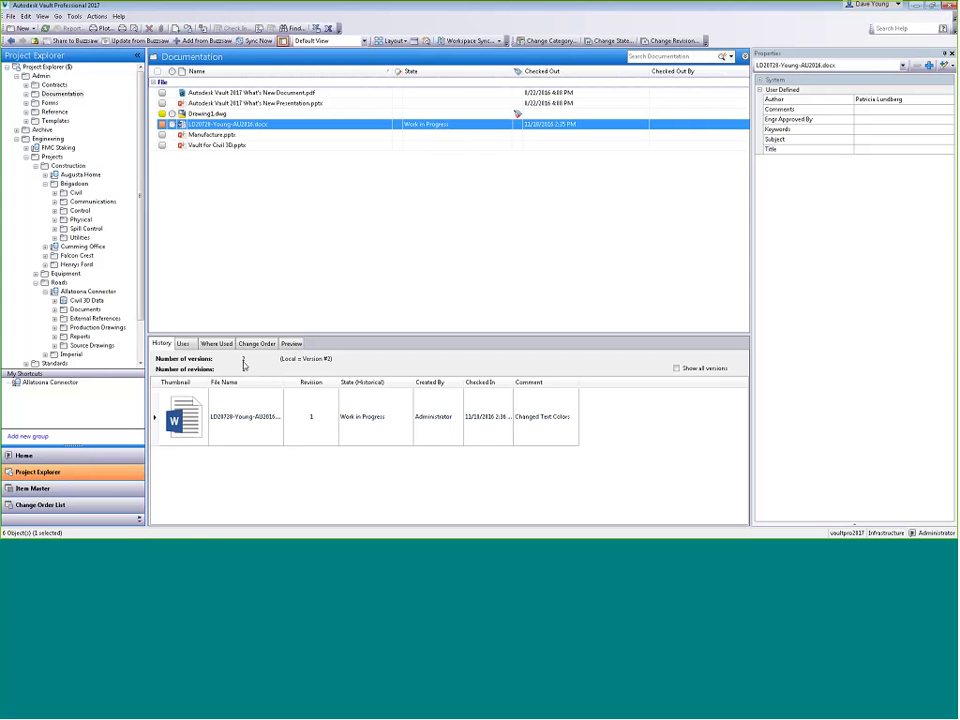
# Show all versions in the LD20728 document's history and select the version commented "Changed Text Colors"
pyautogui.click(676, 368)
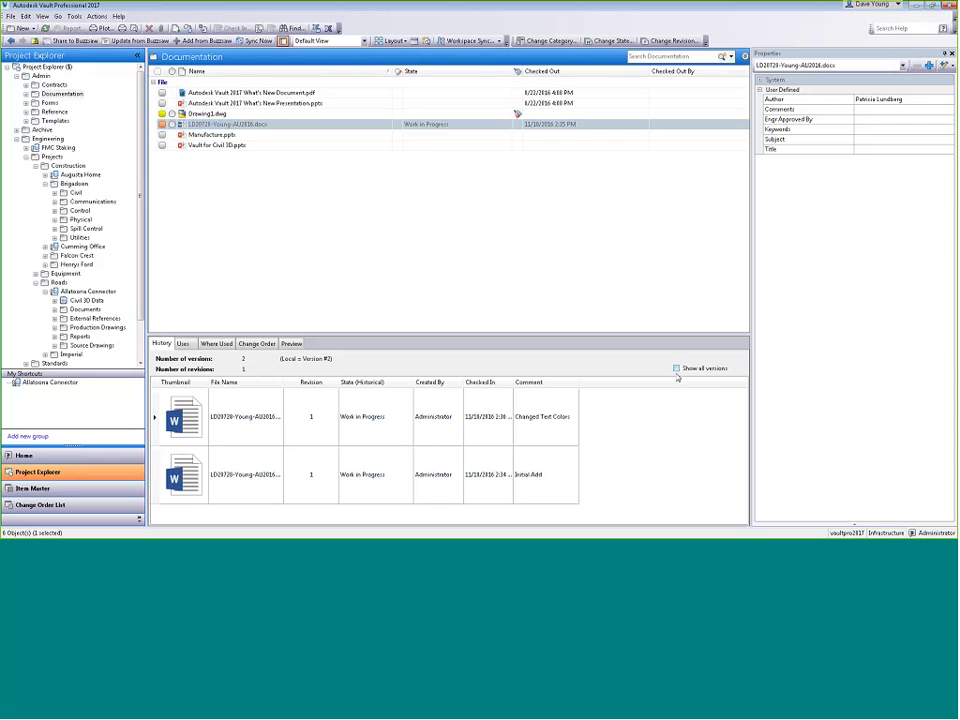
pyautogui.click(448, 461)
pyautogui.click(553, 424)
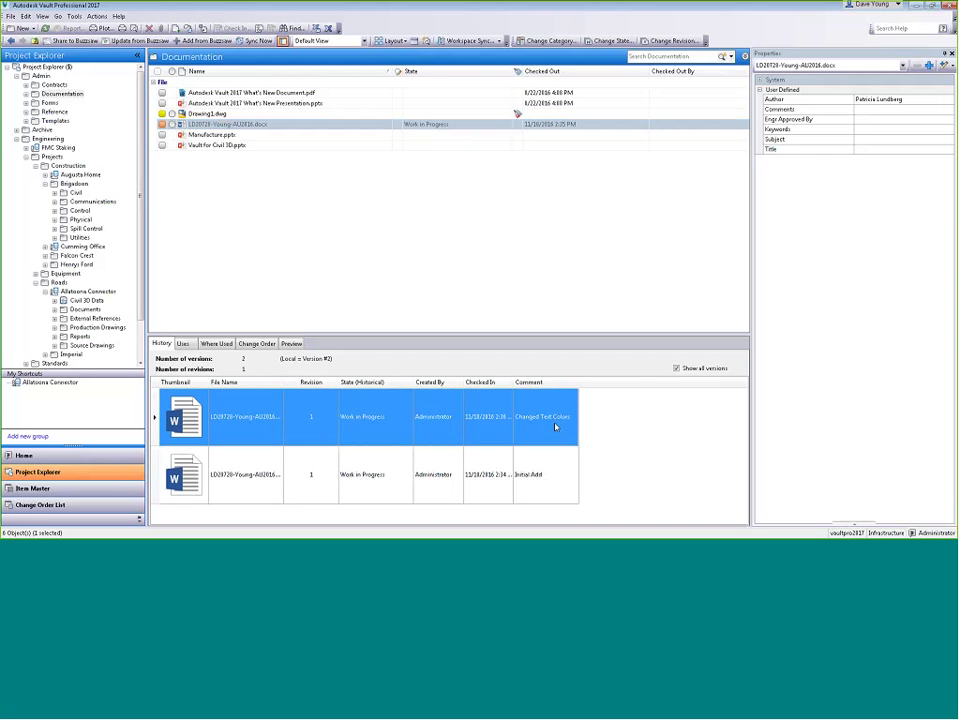
# Preview the "Changed Text Colors" version and examine its available revisions and view update options
pyautogui.click(291, 343)
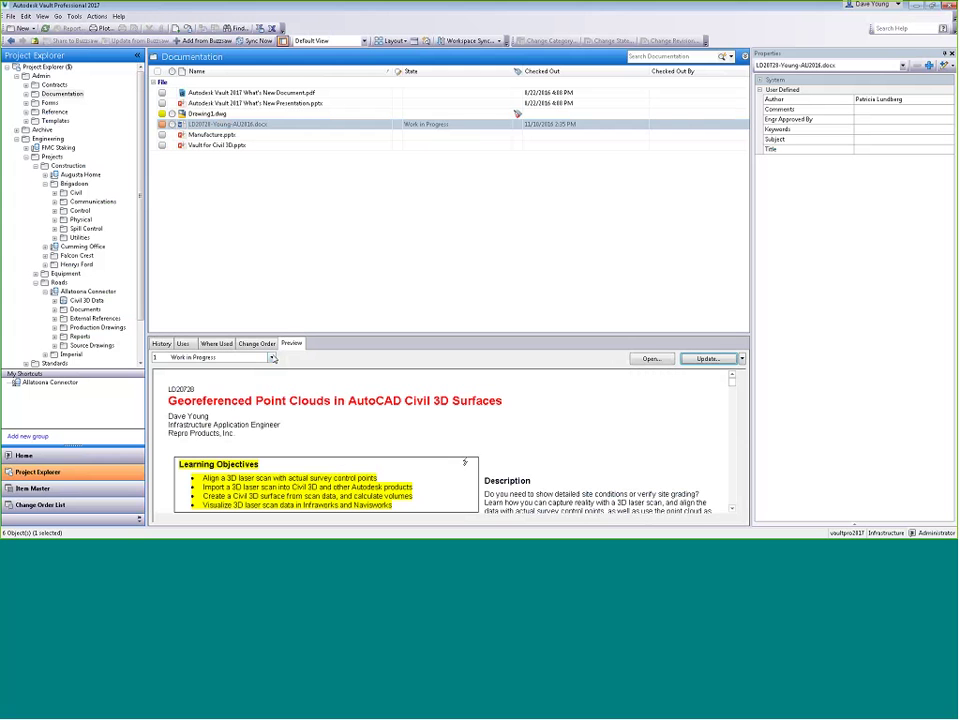
pyautogui.click(271, 357)
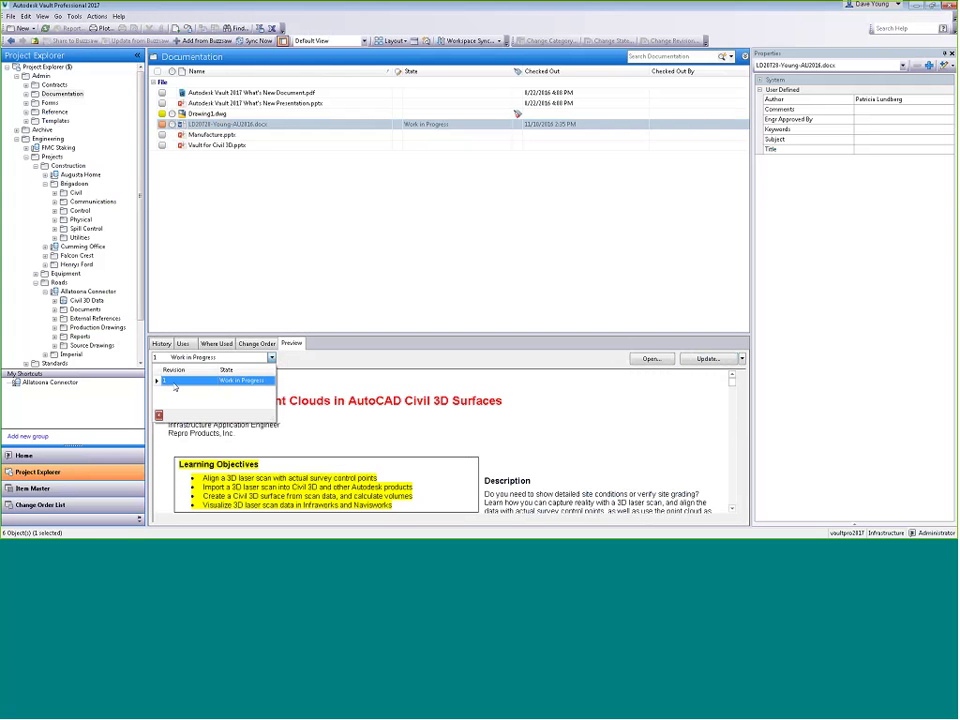
pyautogui.click(621, 367)
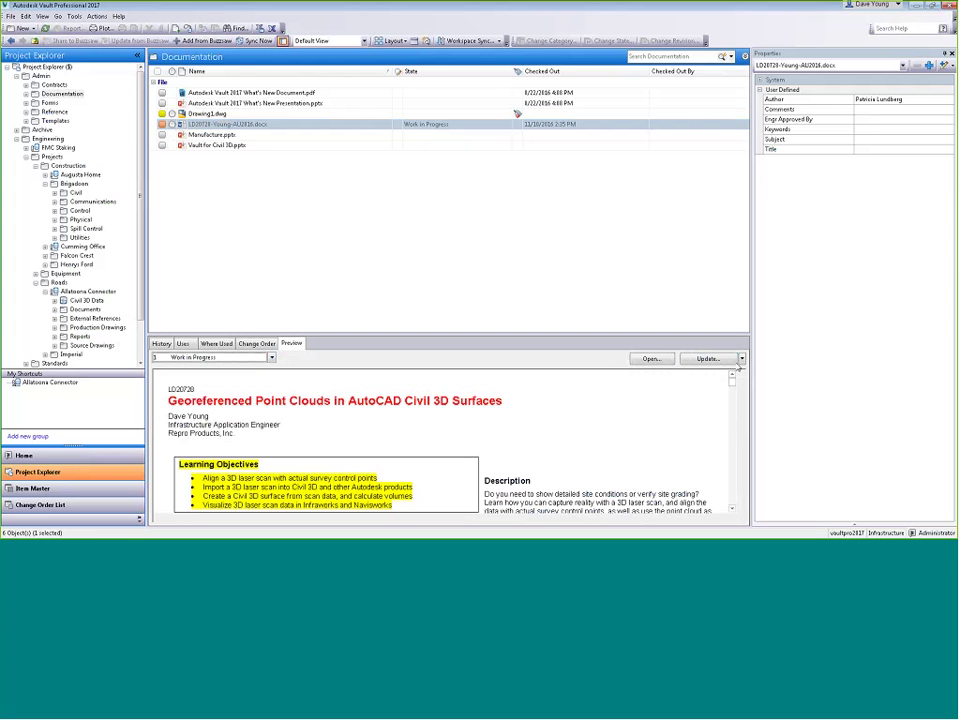
pyautogui.click(742, 359)
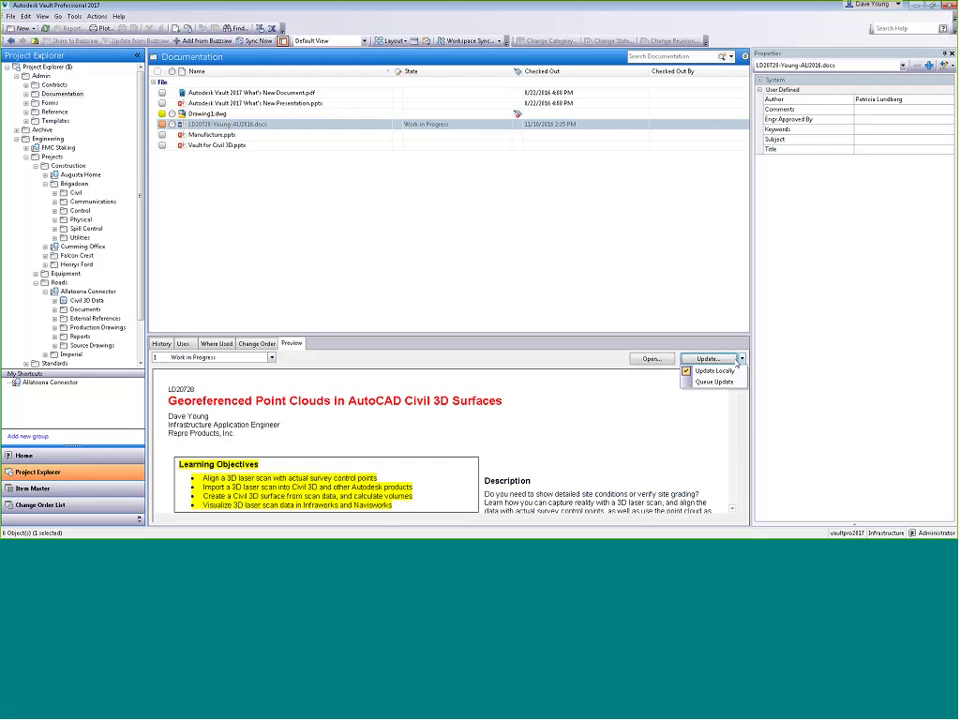
pyautogui.click(738, 366)
# Preview the "Initial Add" version from the document's history, try to update its view, and check the revision choices
pyautogui.click(161, 343)
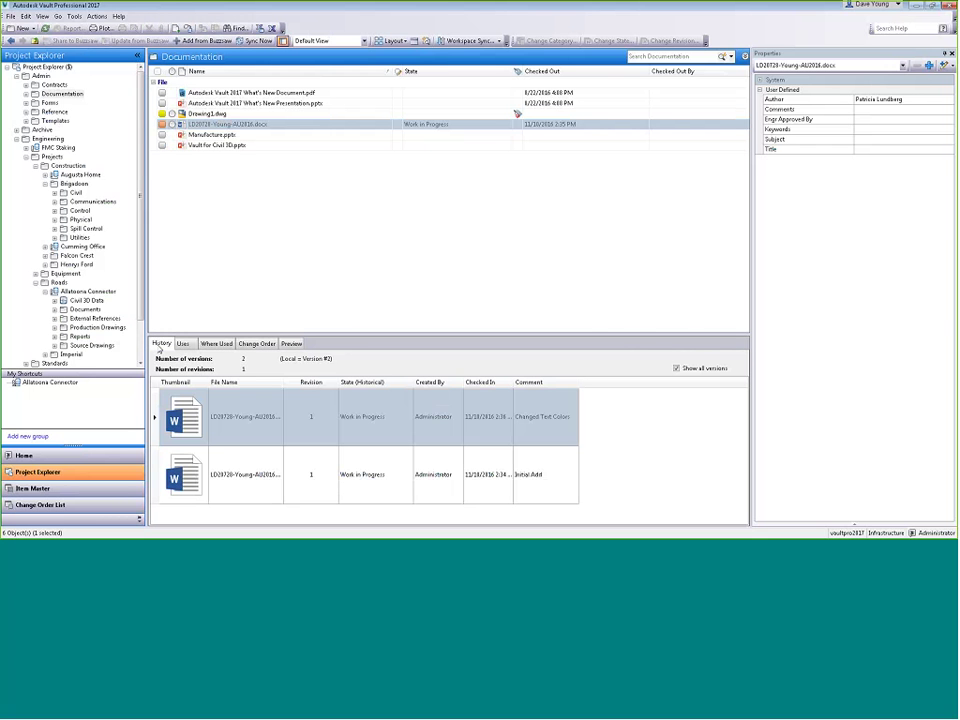
pyautogui.click(242, 484)
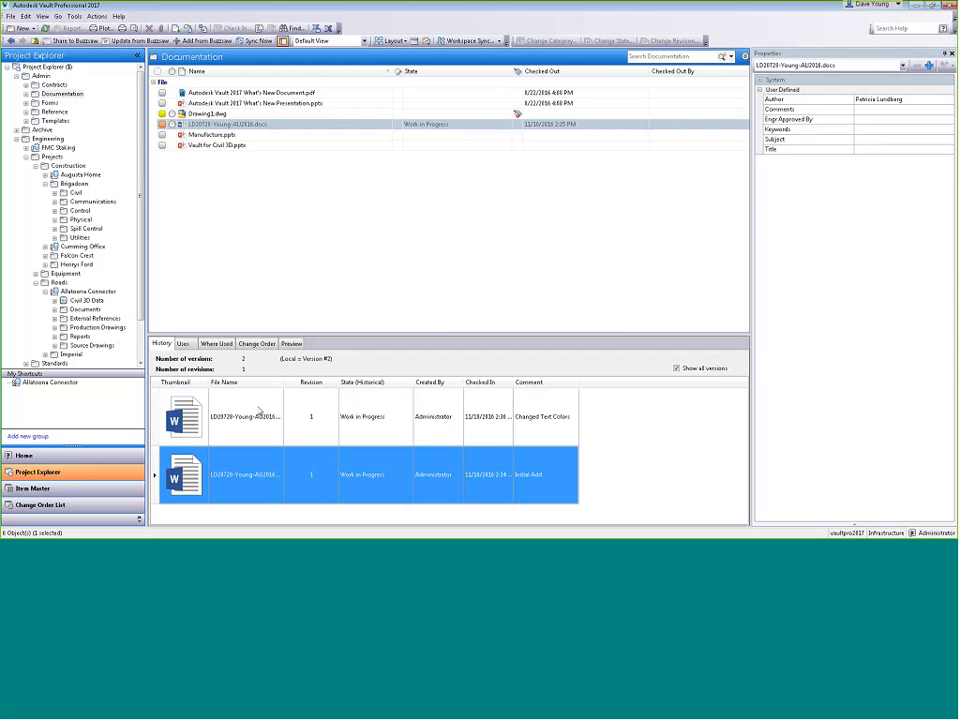
pyautogui.click(290, 344)
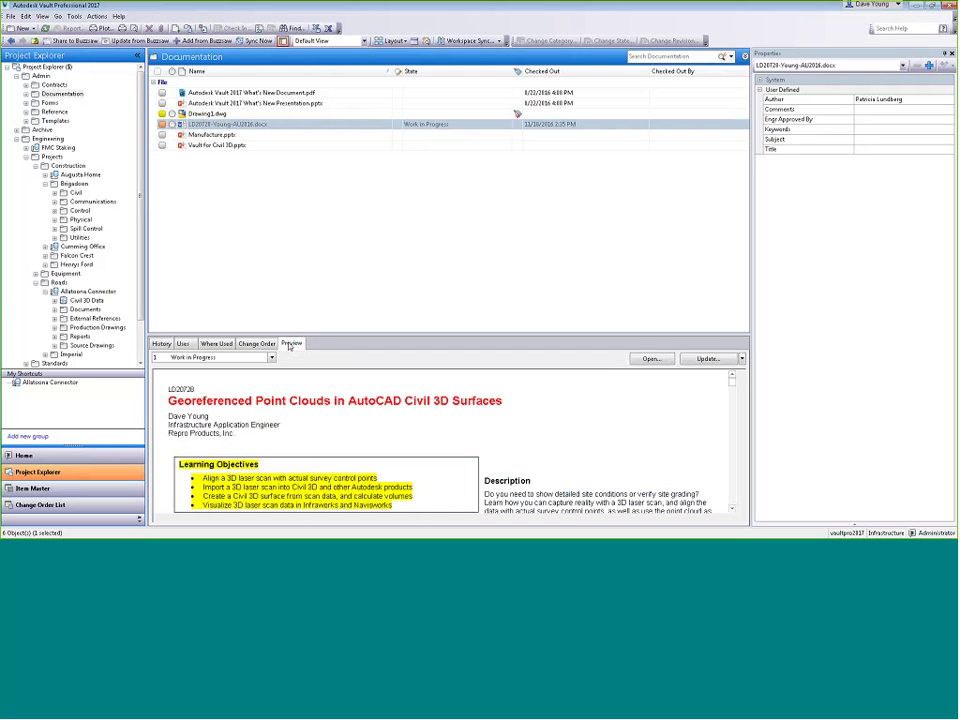
pyautogui.click(652, 359)
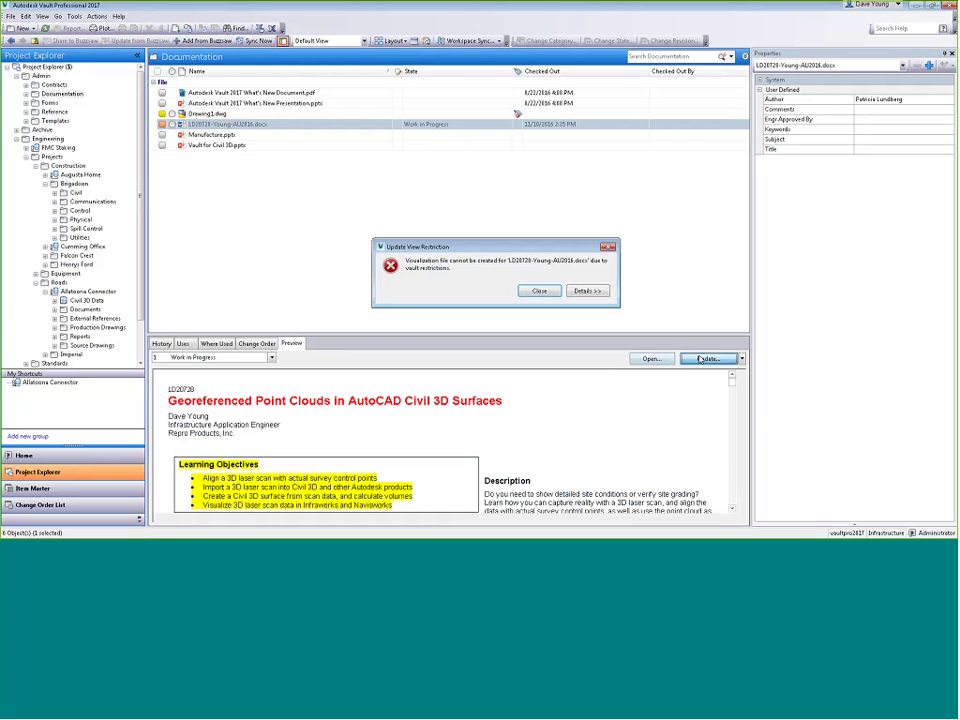
pyautogui.click(549, 295)
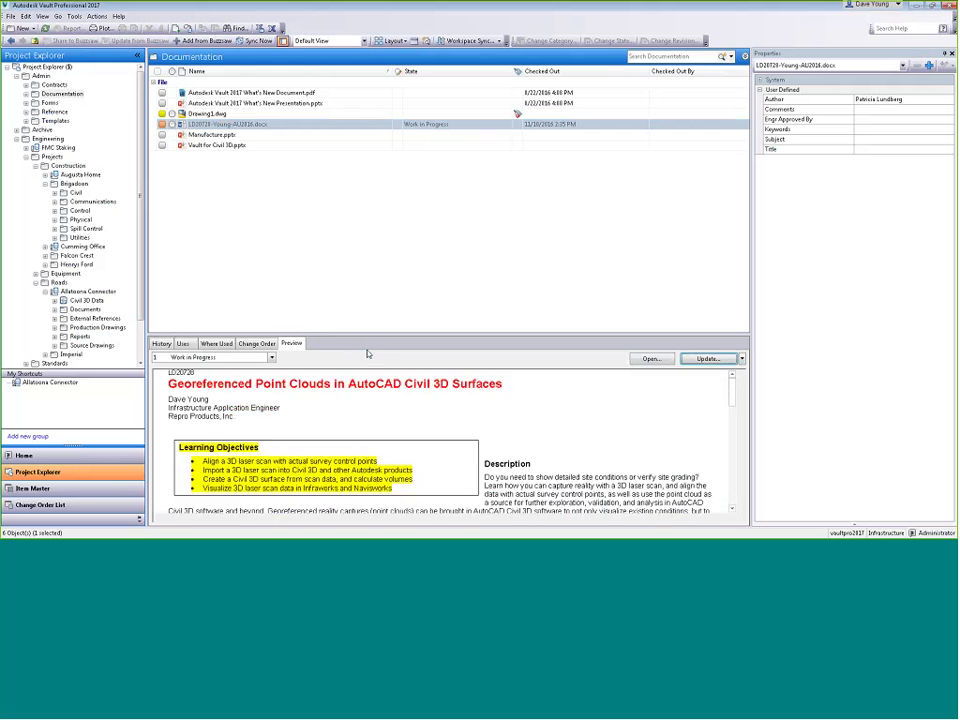
pyautogui.click(271, 358)
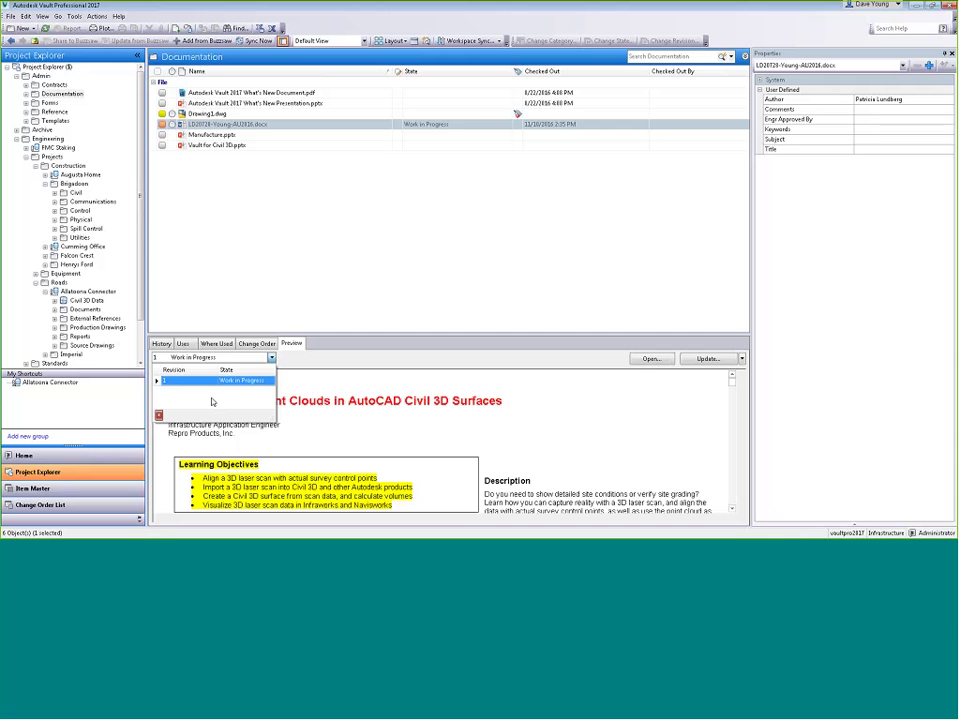
pyautogui.click(346, 290)
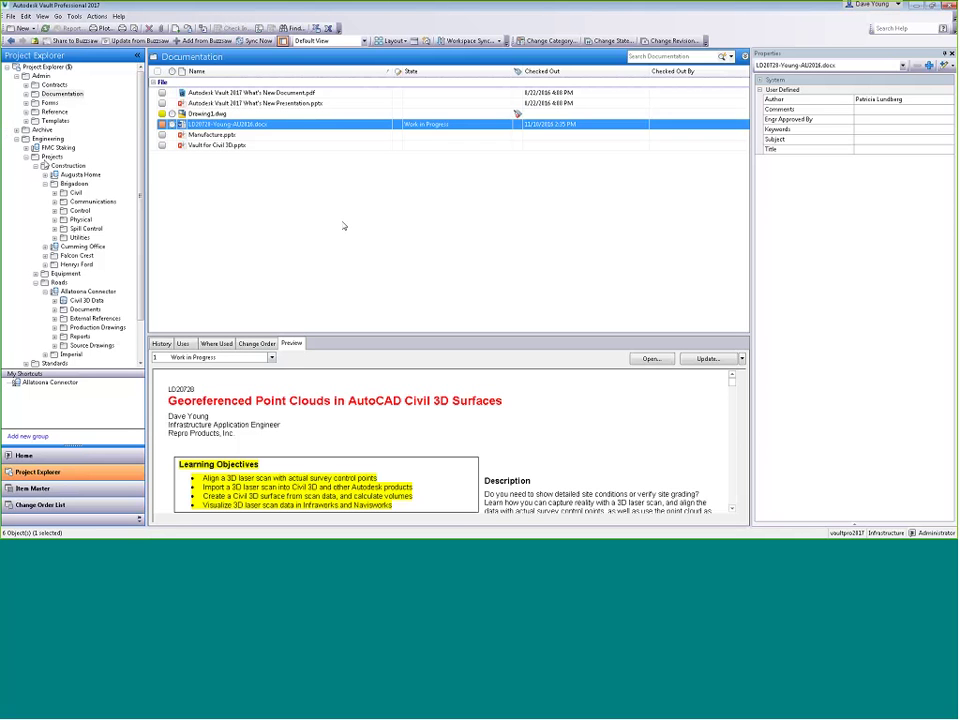
# Collapse the Engineering folder and search the whole vault for items whose Checked Out By property contains Administrator
pyautogui.click(16, 139)
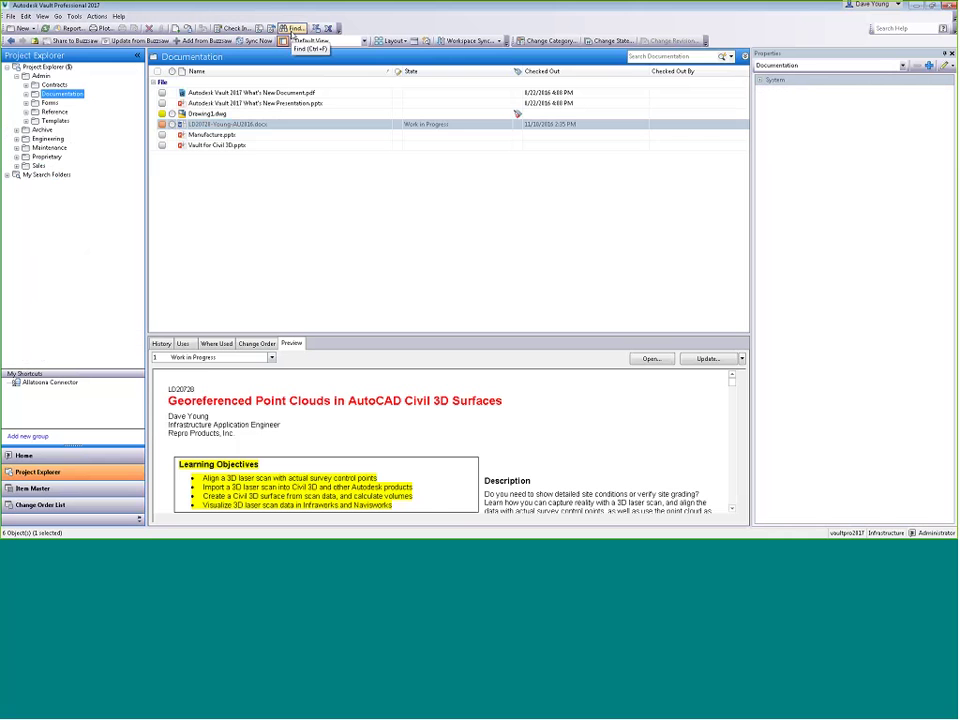
pyautogui.click(291, 30)
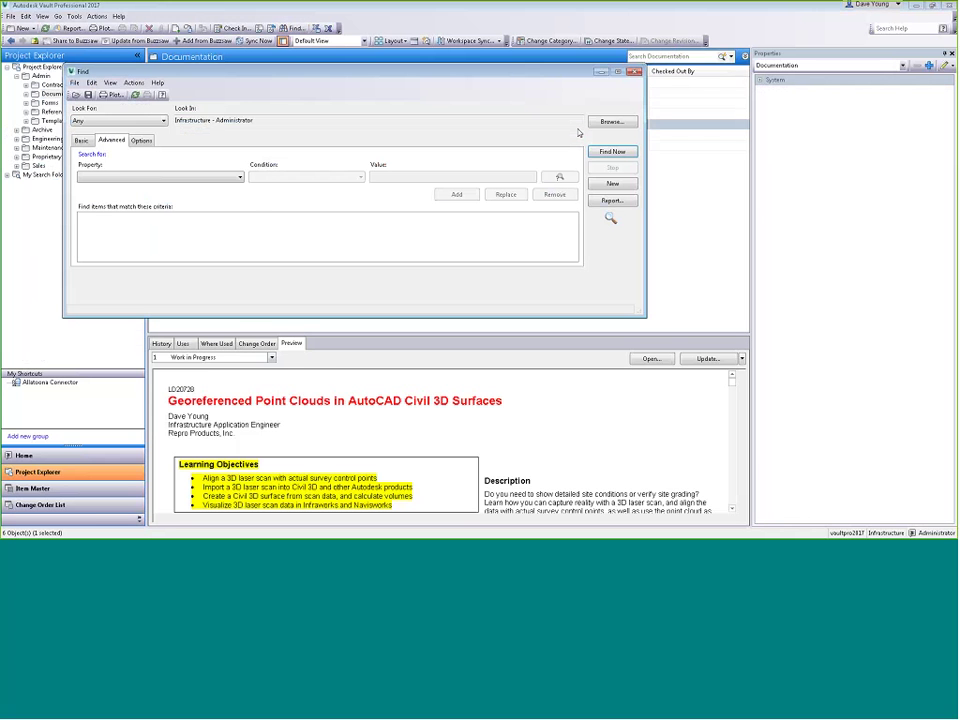
pyautogui.click(162, 177)
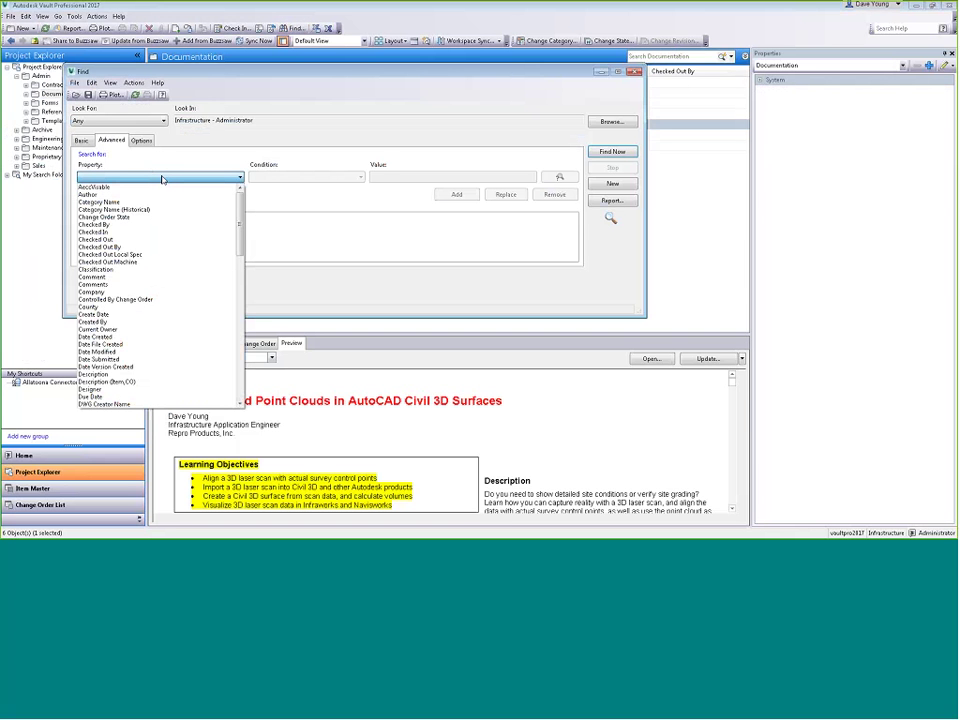
pyautogui.click(122, 247)
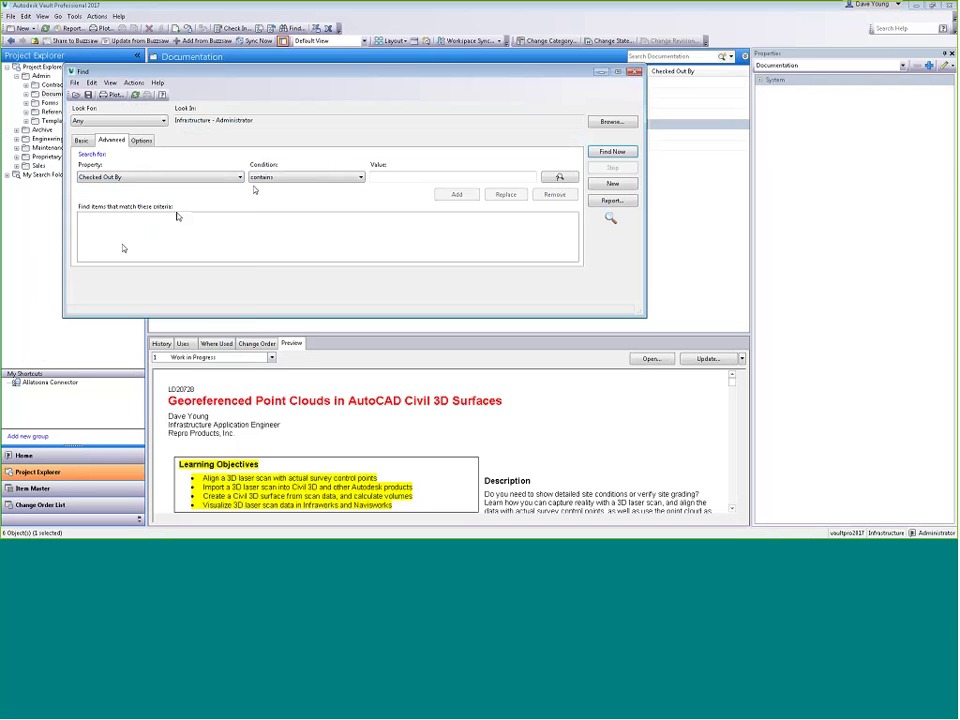
pyautogui.click(404, 180)
pyautogui.write('Adm')
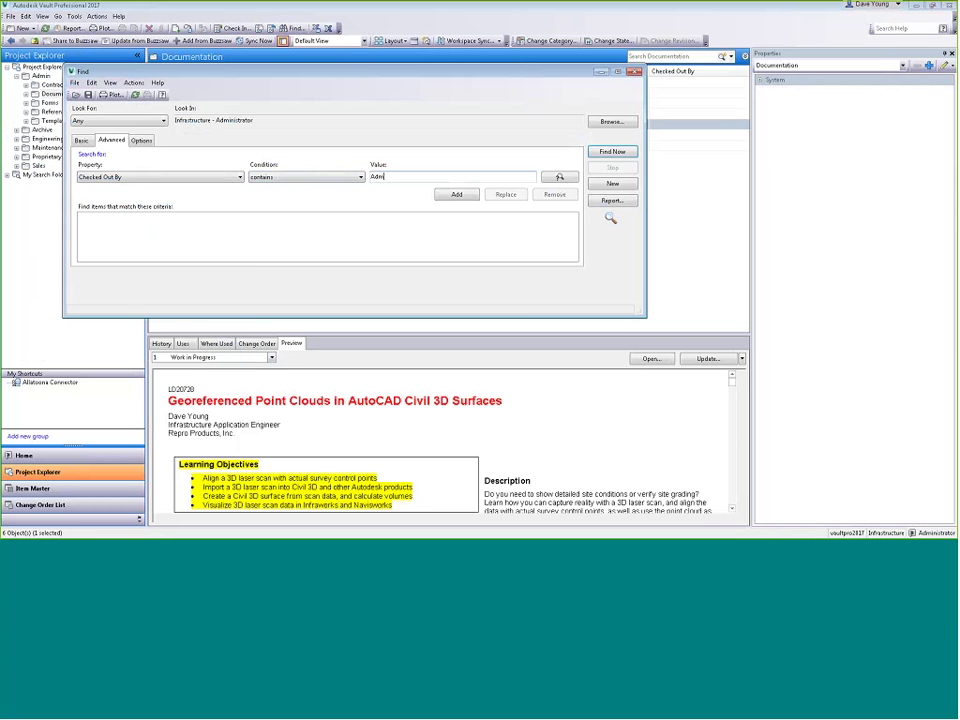
pyautogui.write('inistrator')
pyautogui.click(451, 196)
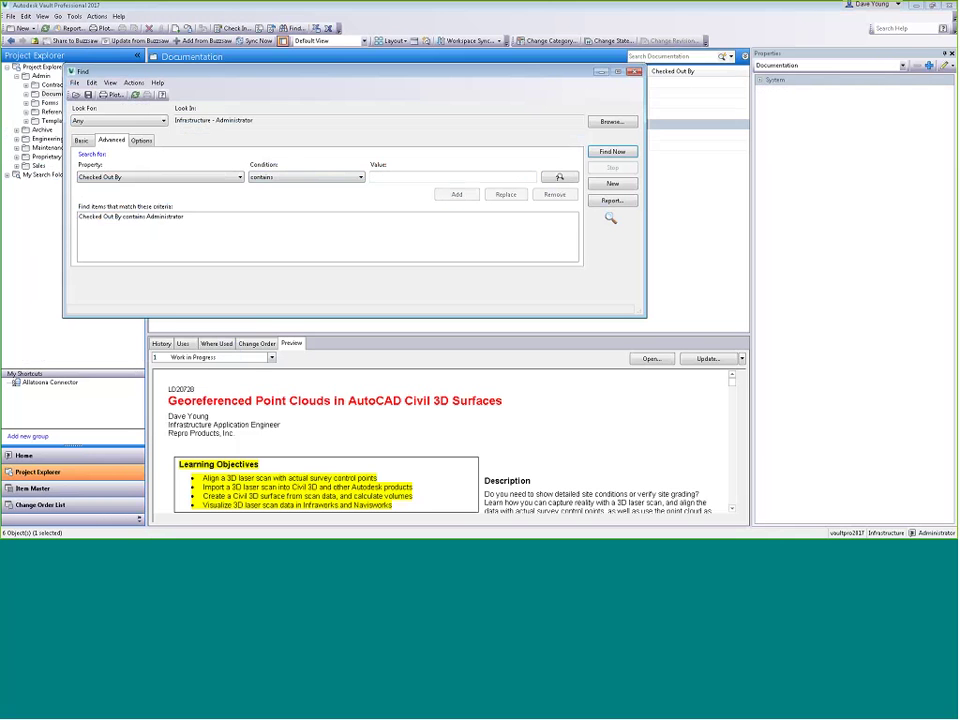
pyautogui.click(612, 151)
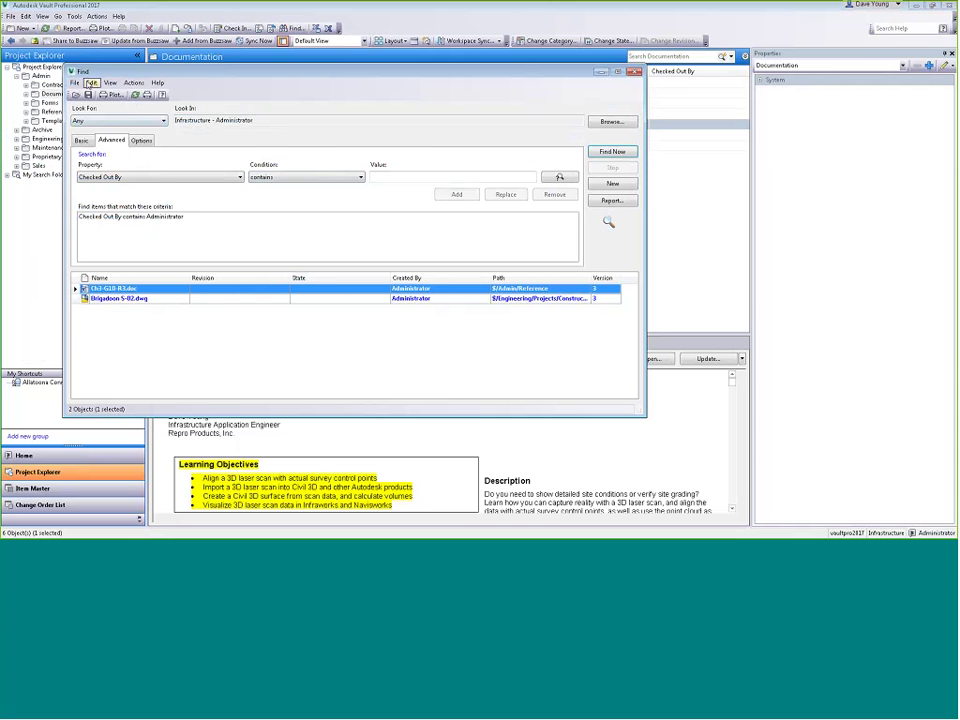
pyautogui.click(75, 83)
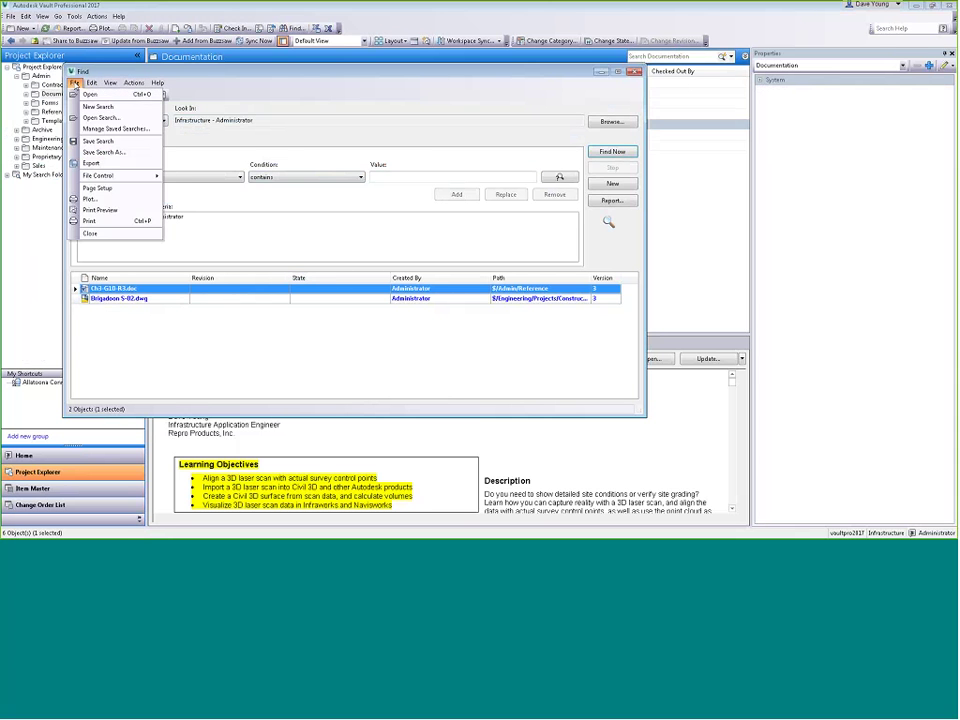
pyautogui.click(101, 154)
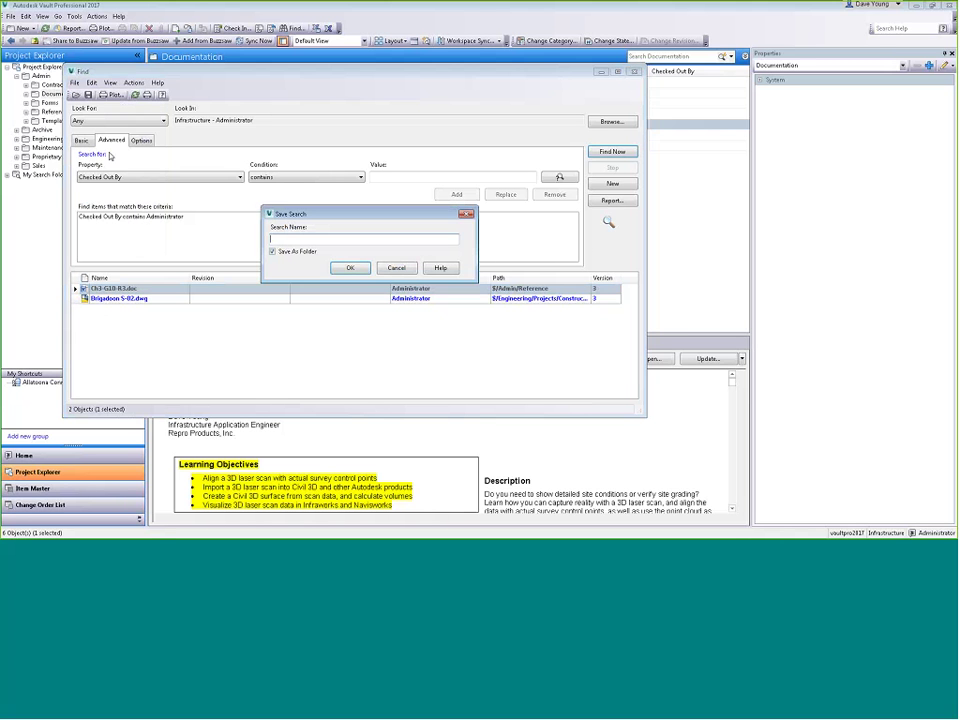
pyautogui.click(396, 268)
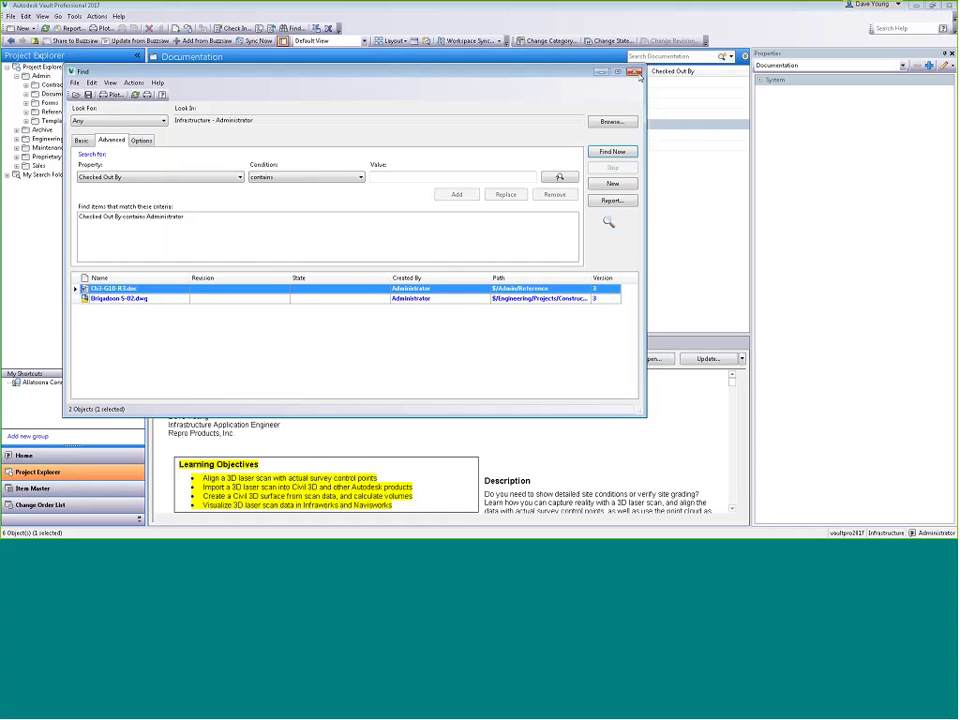
# Close the Find window and open the saved search folder "Files I have checked out"
pyautogui.press('Escape')
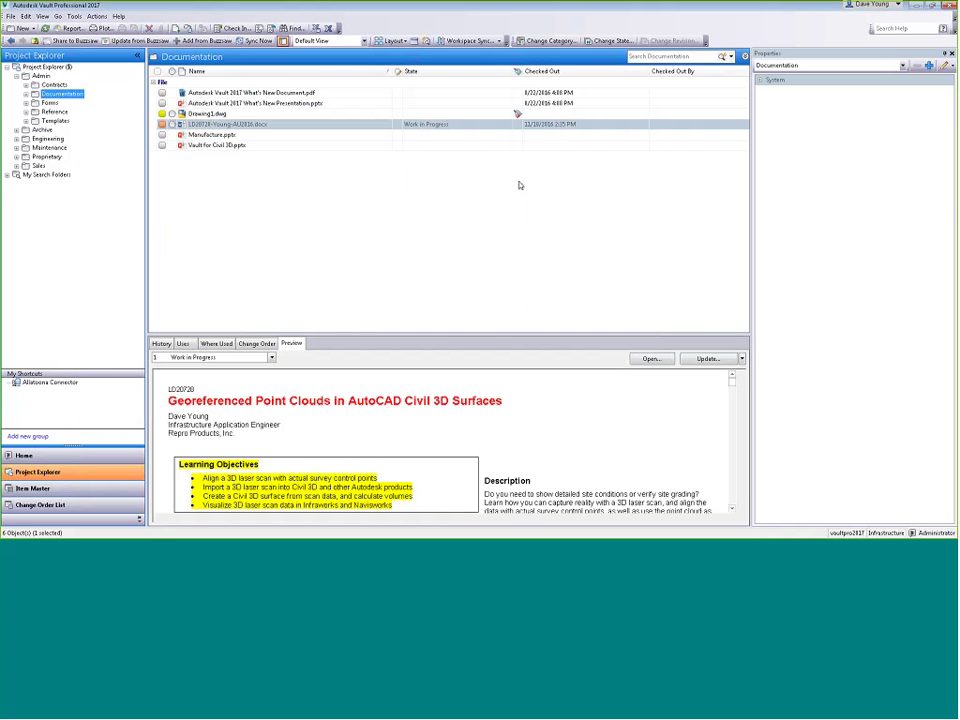
pyautogui.click(8, 175)
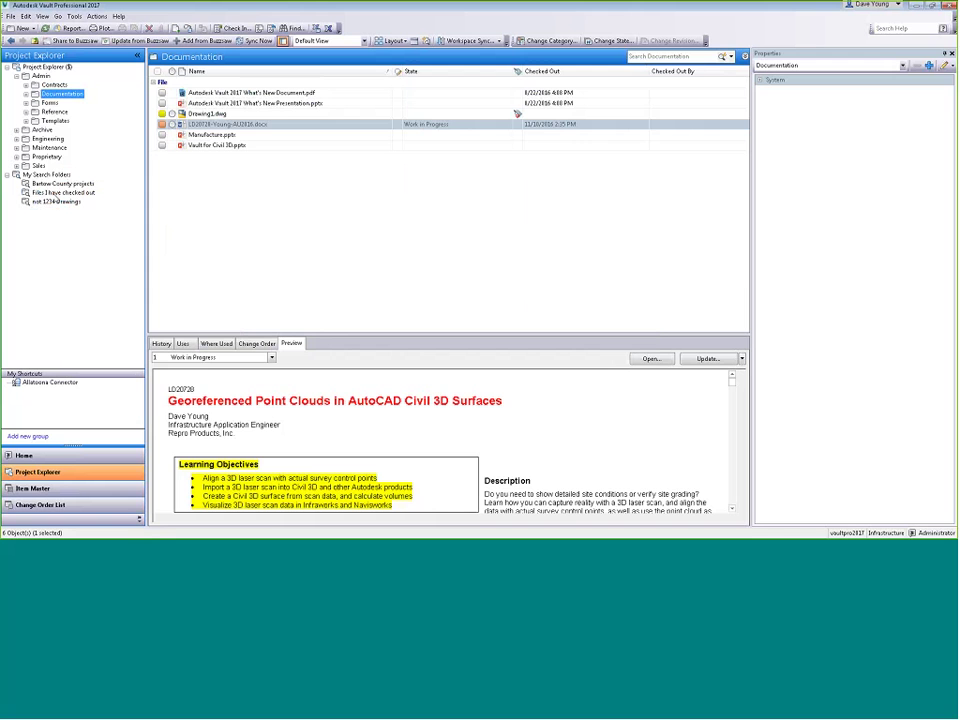
pyautogui.click(57, 201)
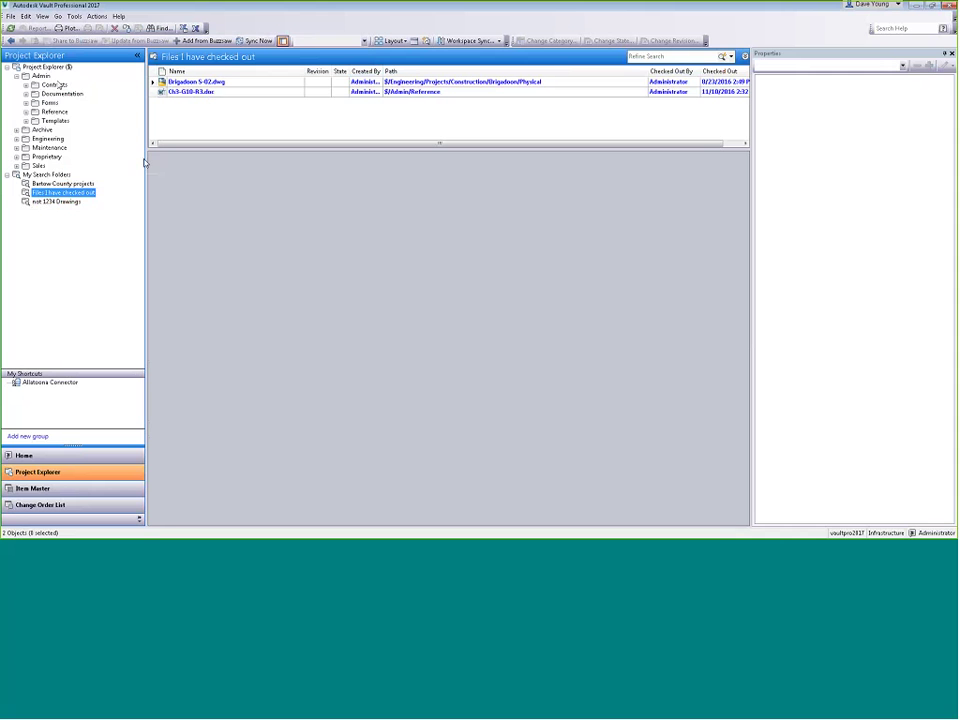
# Open and expand the Engineering folder in the project tree and collapse its Projects subfolder
pyautogui.click(48, 139)
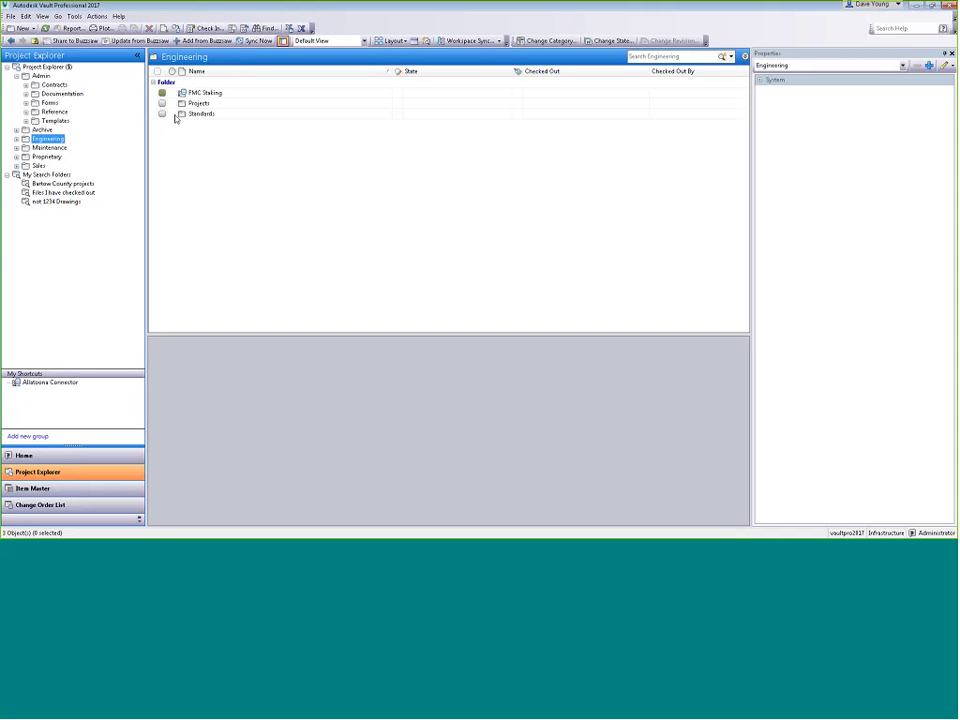
pyautogui.doubleClick(56, 142)
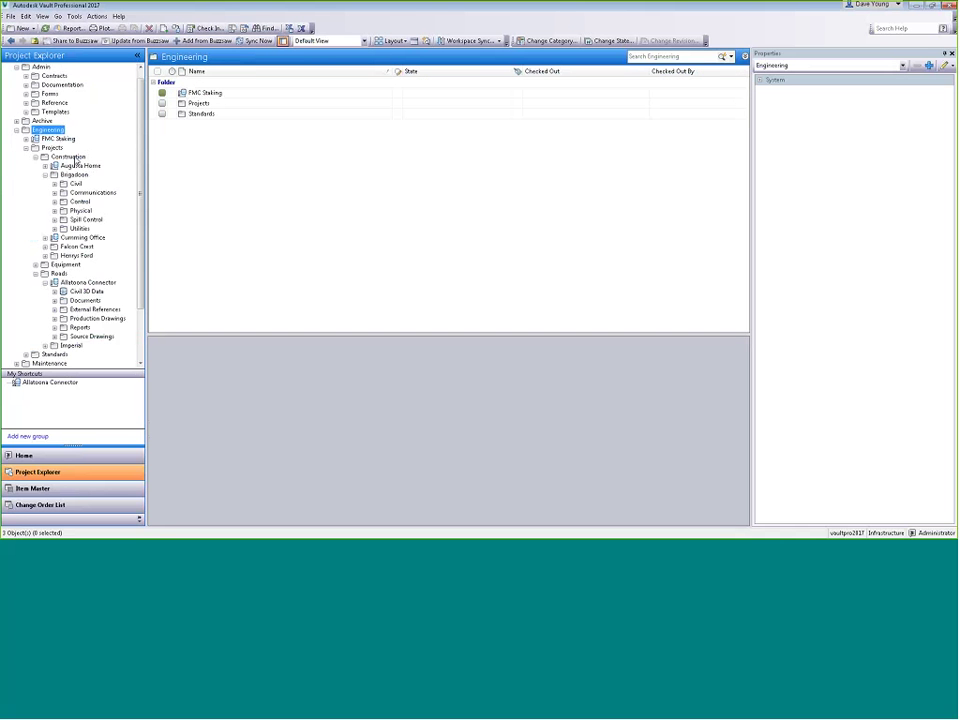
pyautogui.click(26, 148)
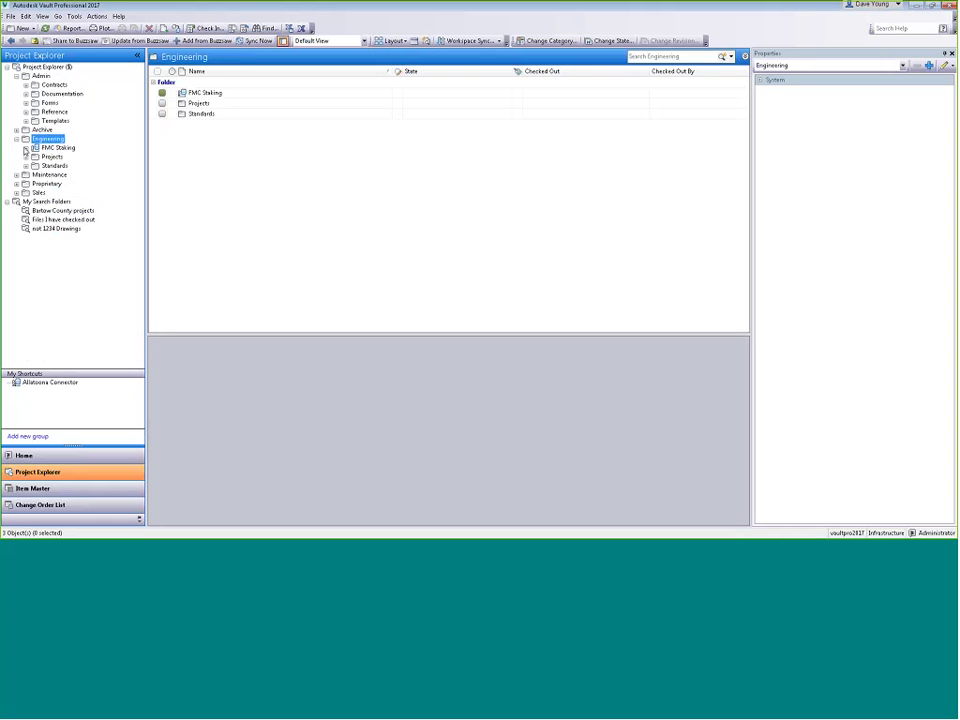
# Expand the Projects subfolder under Engineering and open the Brigadoon folder inside Construction
pyautogui.click(26, 156)
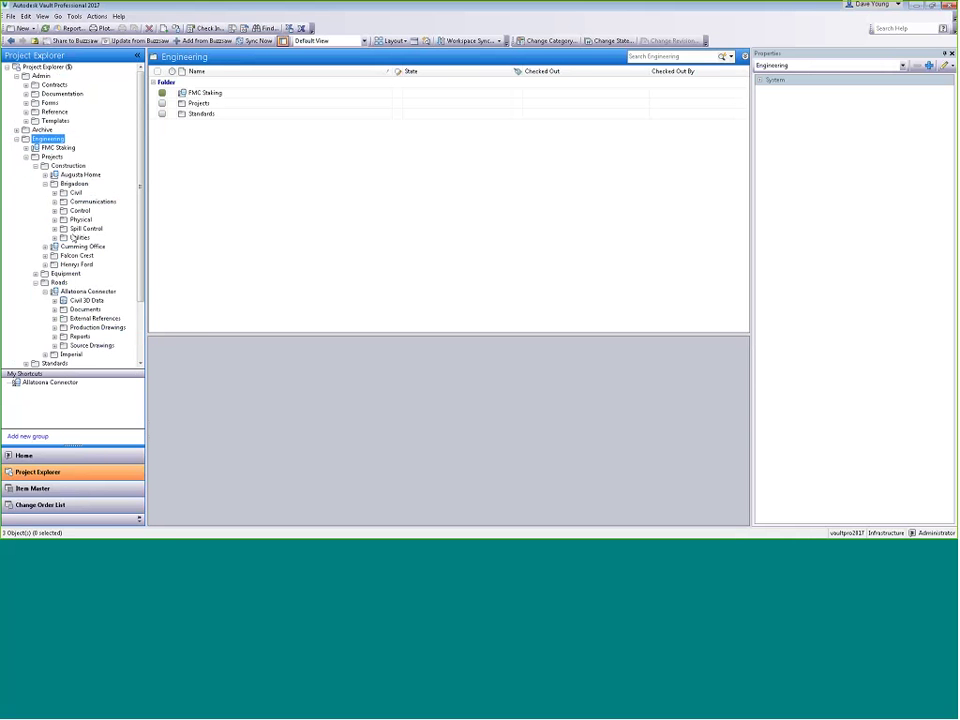
pyautogui.click(35, 166)
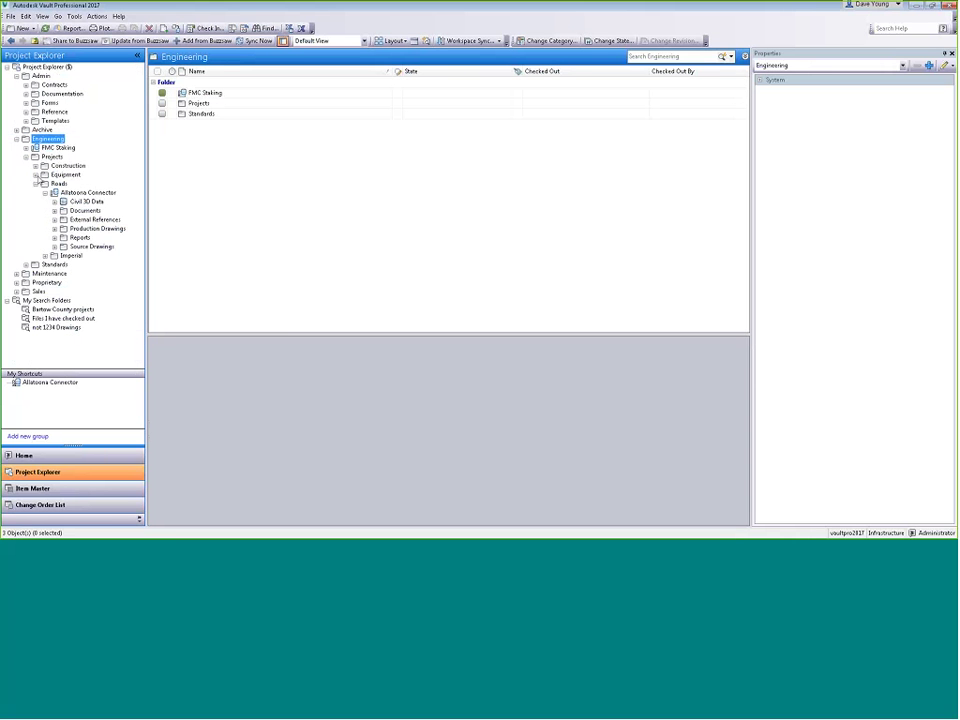
pyautogui.click(35, 166)
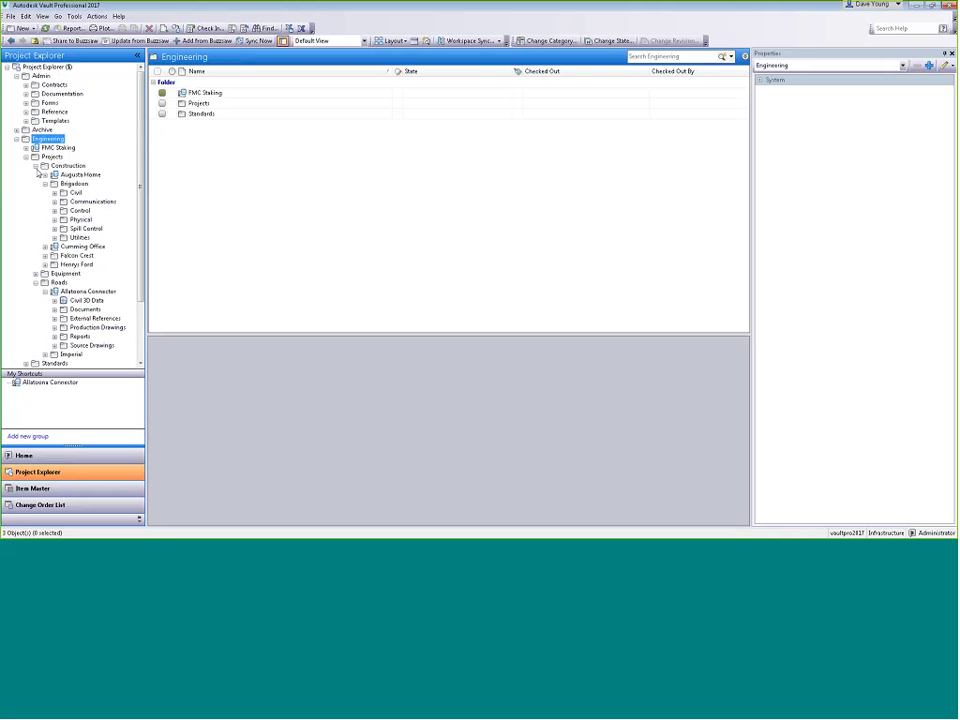
pyautogui.click(74, 184)
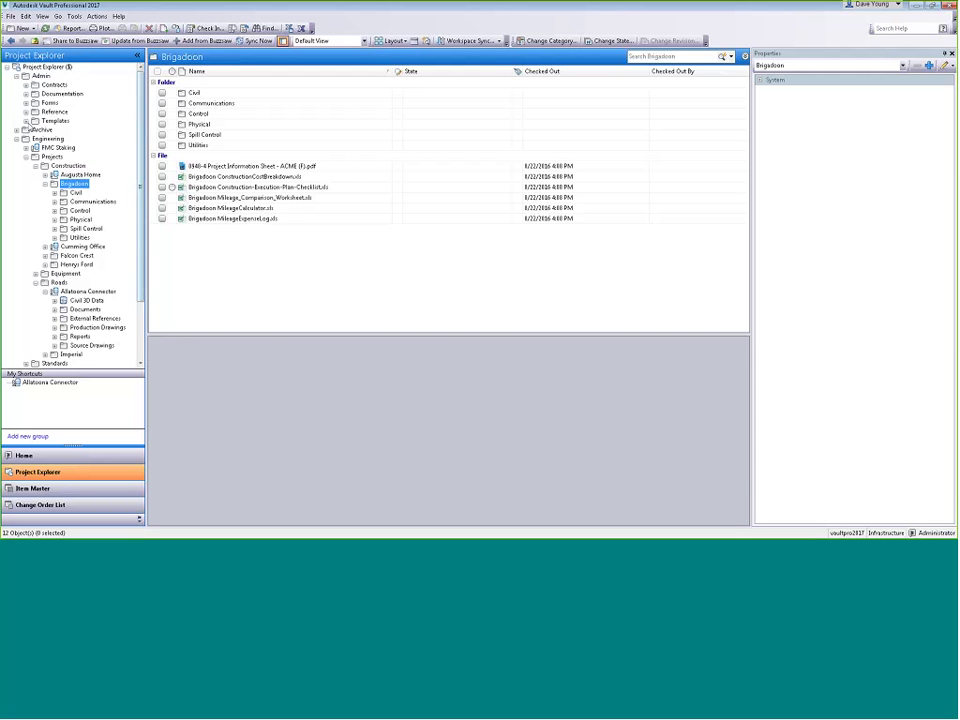
# Search the whole vault from the root folder for "dwg"
pyautogui.click(27, 66)
pyautogui.click(669, 54)
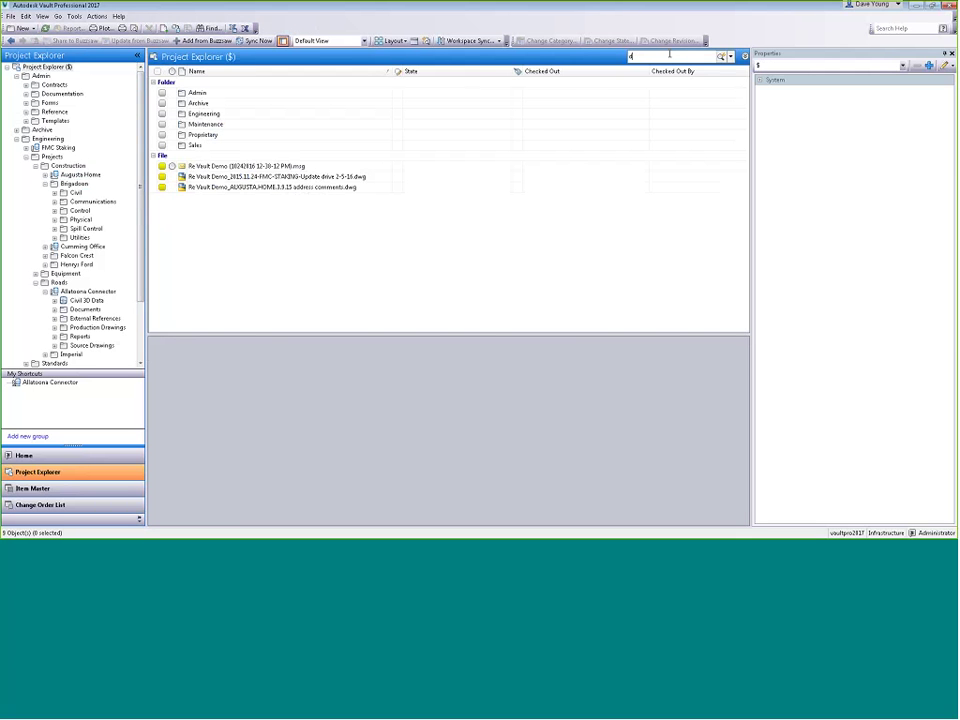
pyautogui.write('dwg')
pyautogui.press('Return')
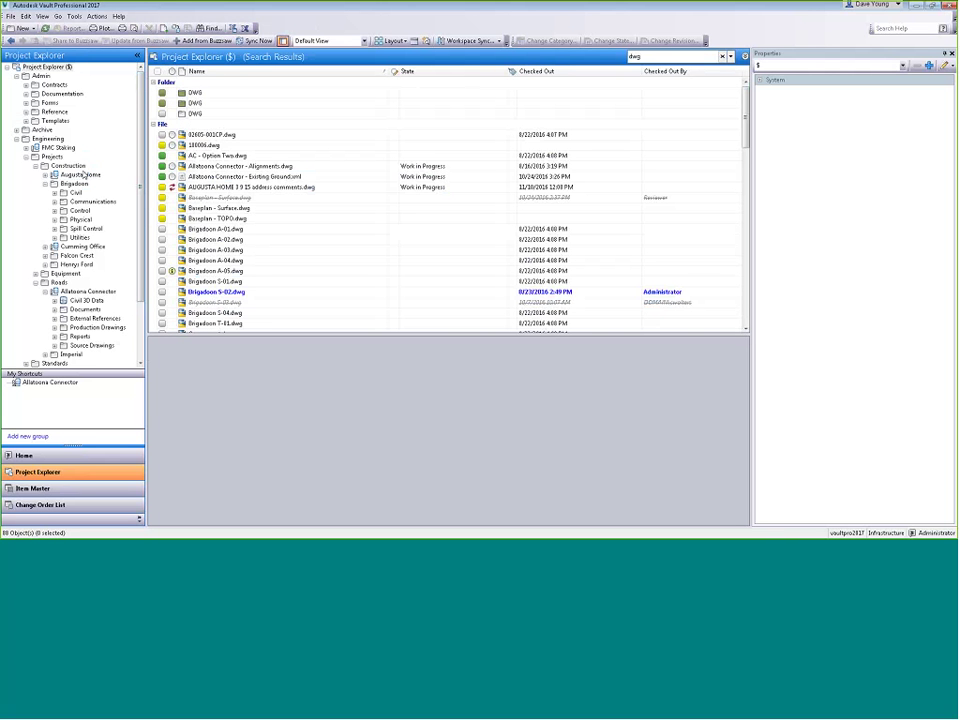
# Open the Allatoona Connector project folder under Roads and open its Baseplan - Surface.dwg drawing in Civil 3D
pyautogui.click(25, 157)
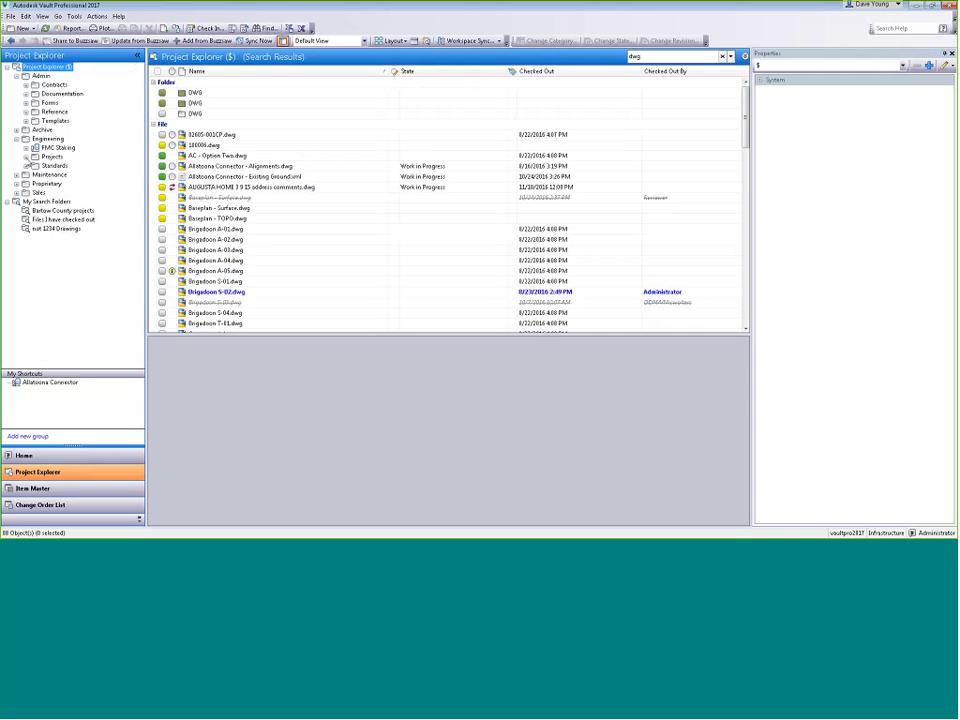
pyautogui.click(25, 157)
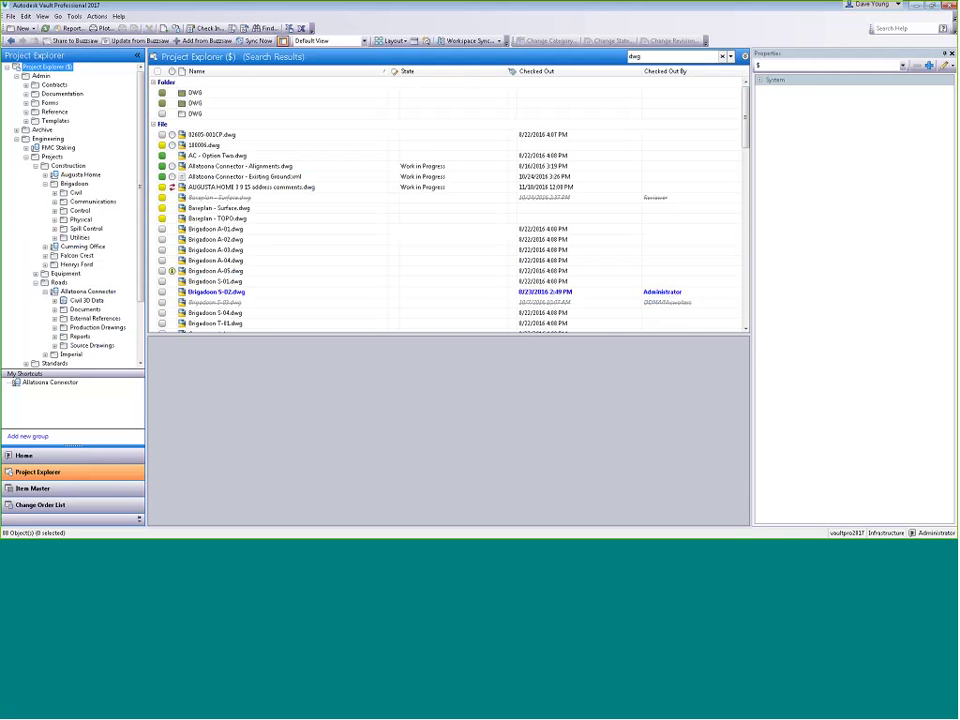
pyautogui.click(86, 292)
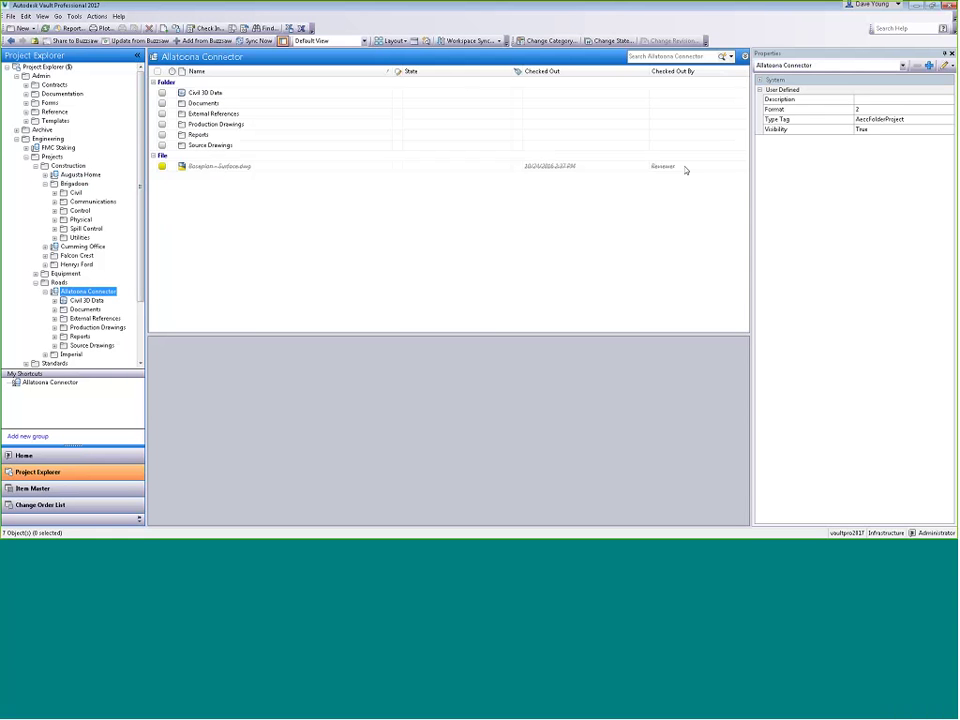
pyautogui.doubleClick(242, 167)
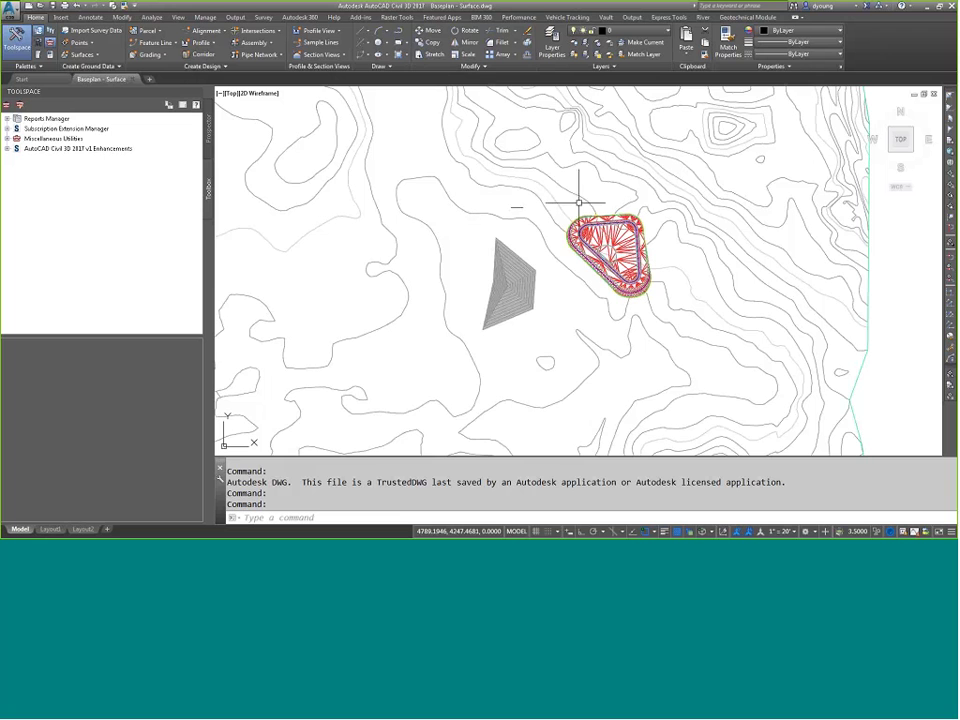
# View the full extent of the Baseplan - Surface drawing, close it without saving, and switch back to Vault
pyautogui.scroll(-6, 469, 270)
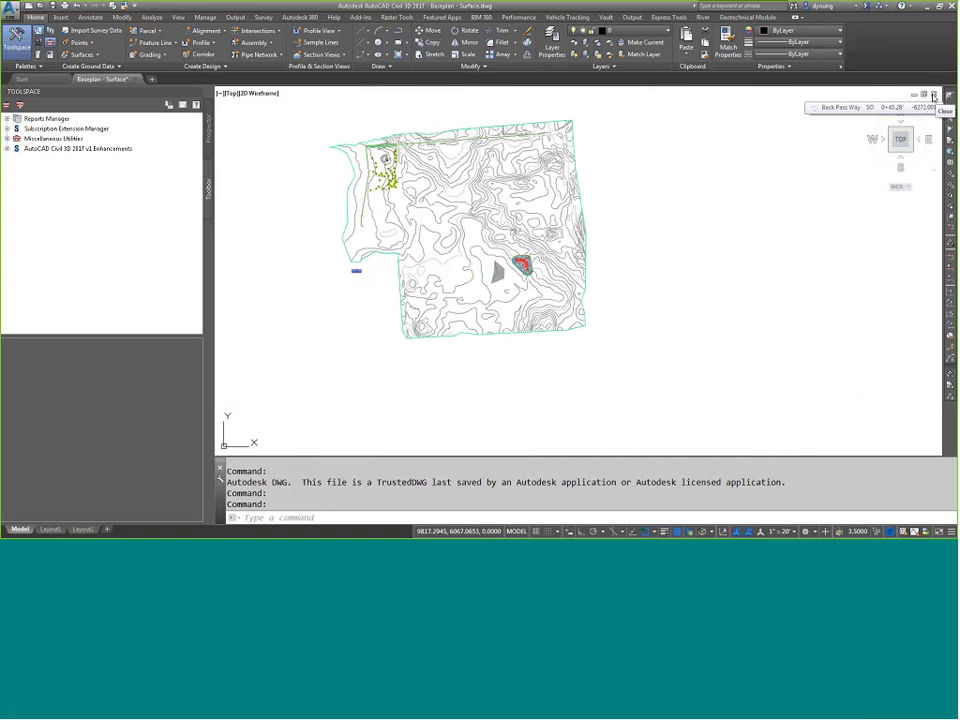
pyautogui.click(933, 96)
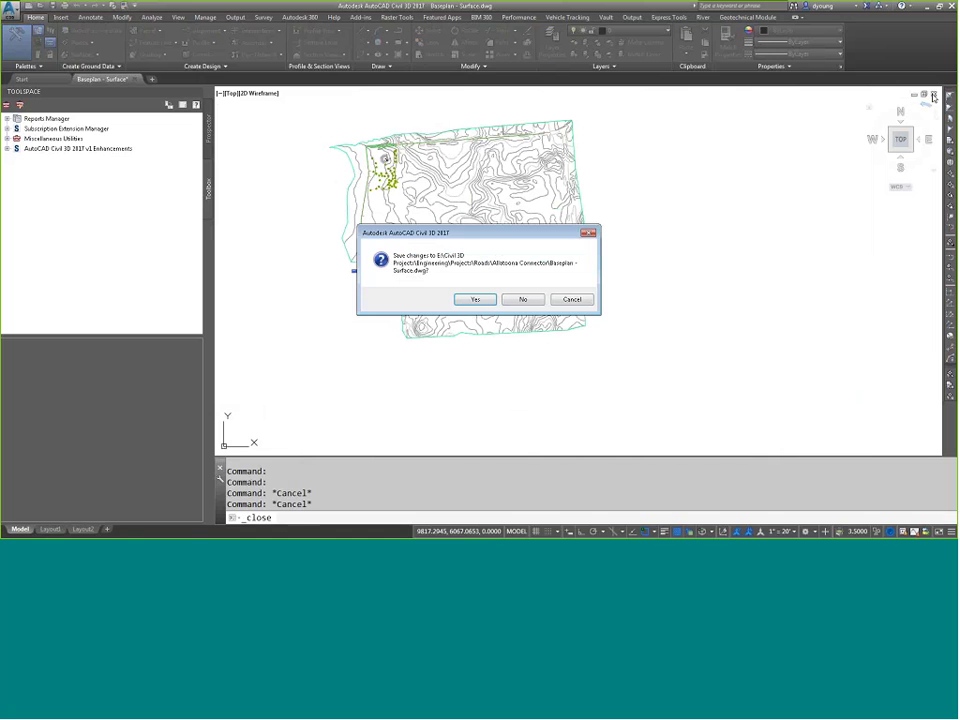
pyautogui.click(522, 299)
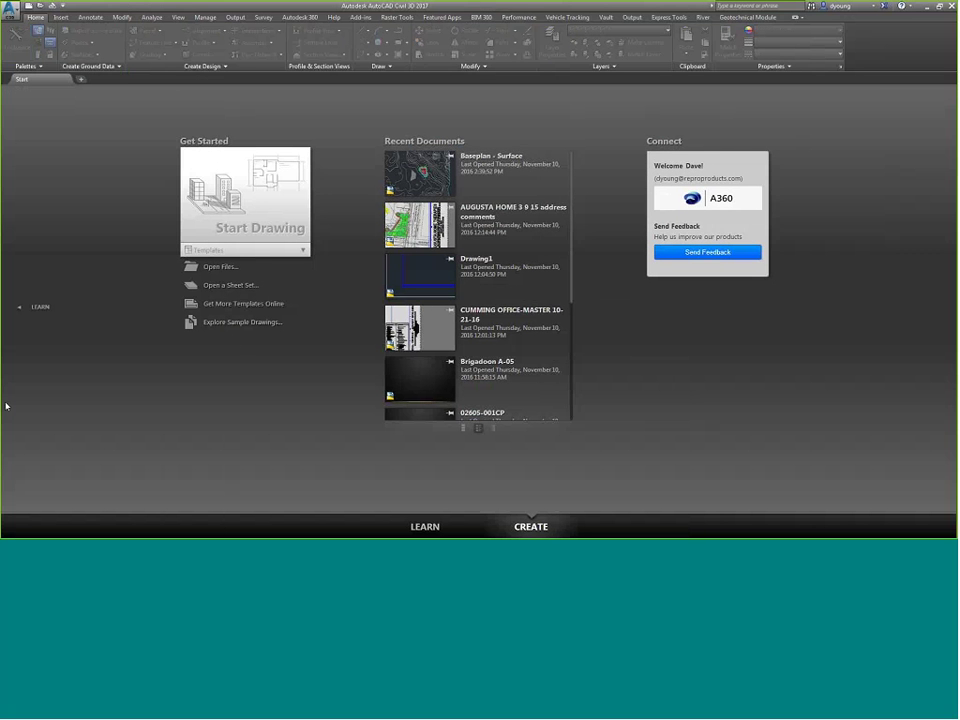
pyautogui.hotkey('alt', 'Tab')
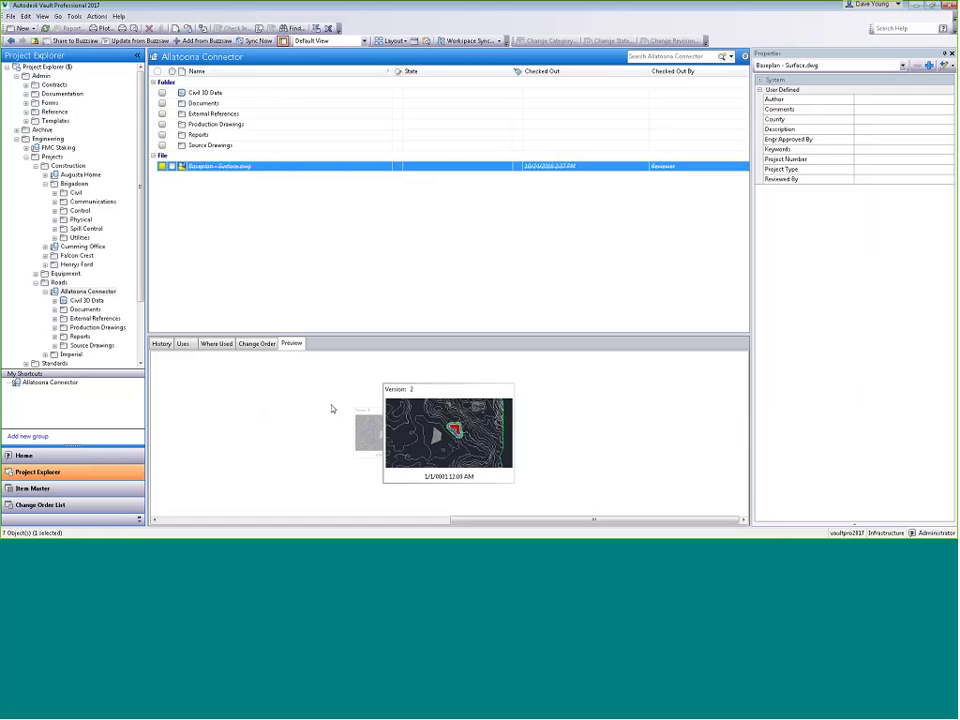
# Check out Style Development - Subdivision.dwg from Allatoona Connector's Production Drawings folder and open it in Civil 3D
pyautogui.click(204, 148)
pyautogui.doubleClick(204, 147)
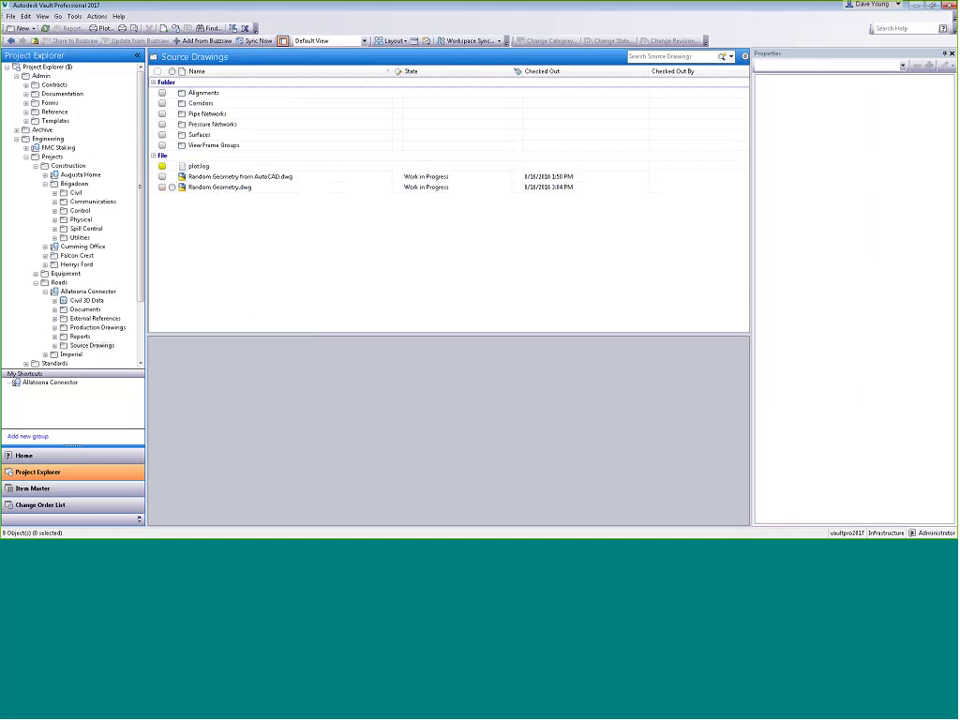
pyautogui.click(97, 327)
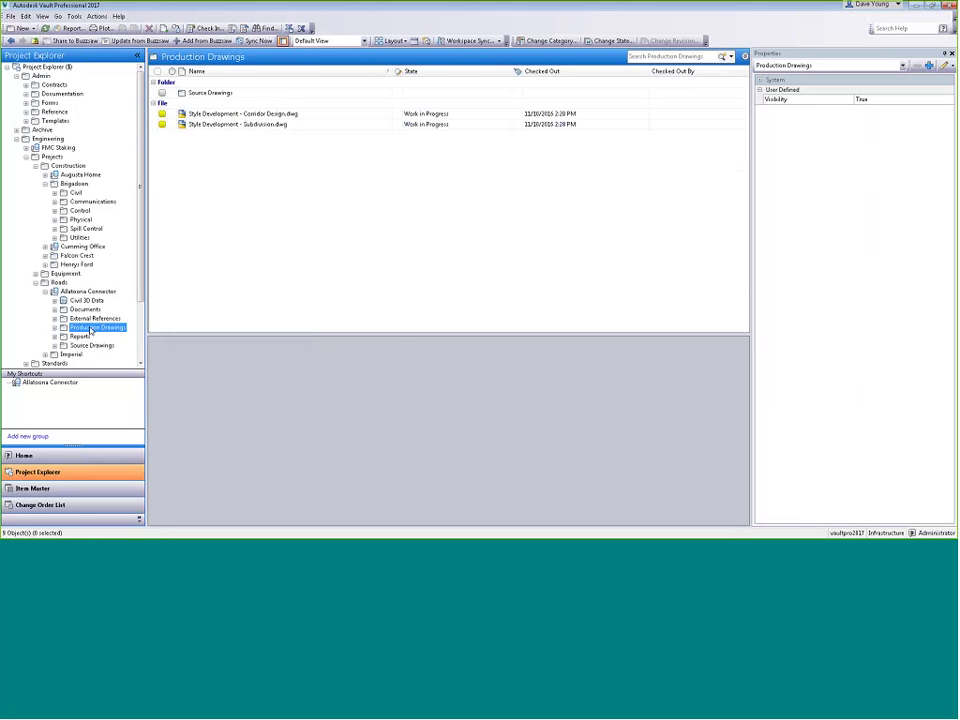
pyautogui.doubleClick(258, 125)
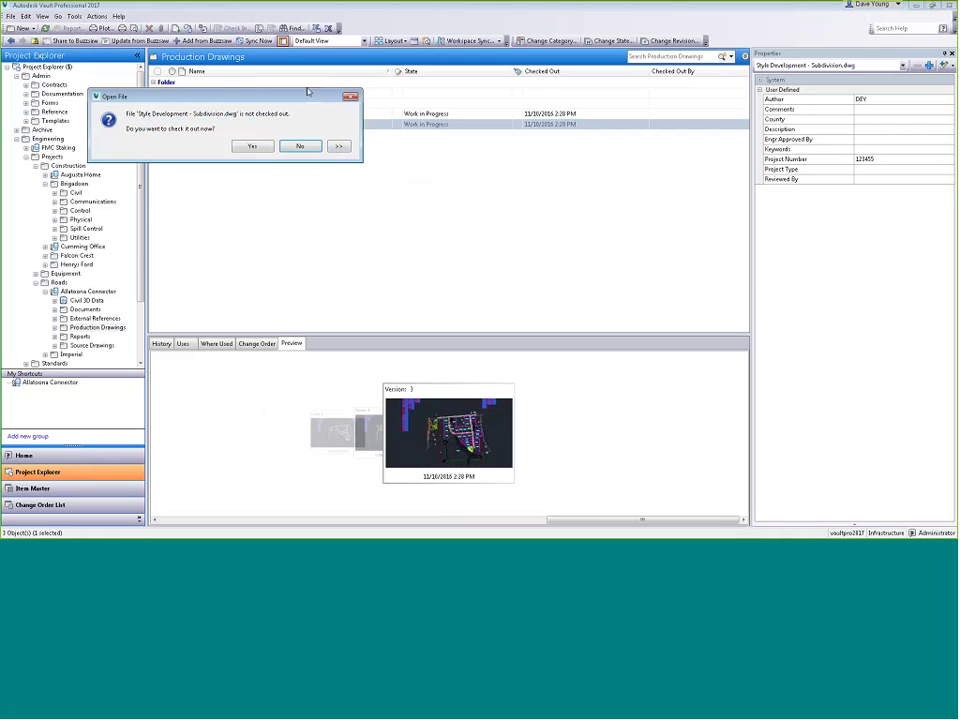
pyautogui.moveTo(304, 100); pyautogui.dragTo(386, 181)
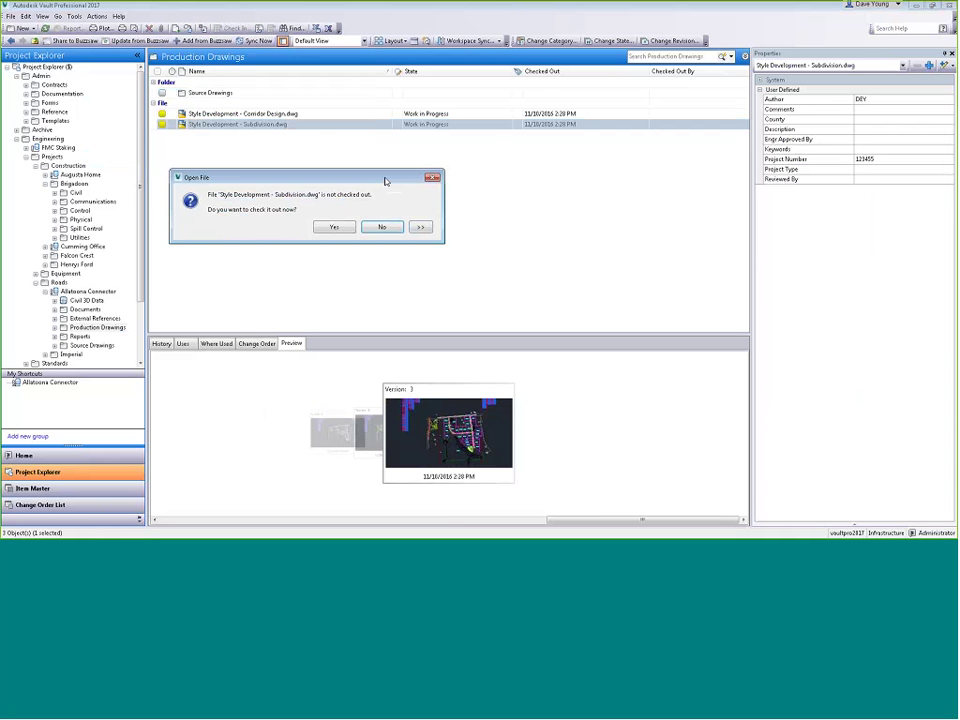
pyautogui.click(334, 227)
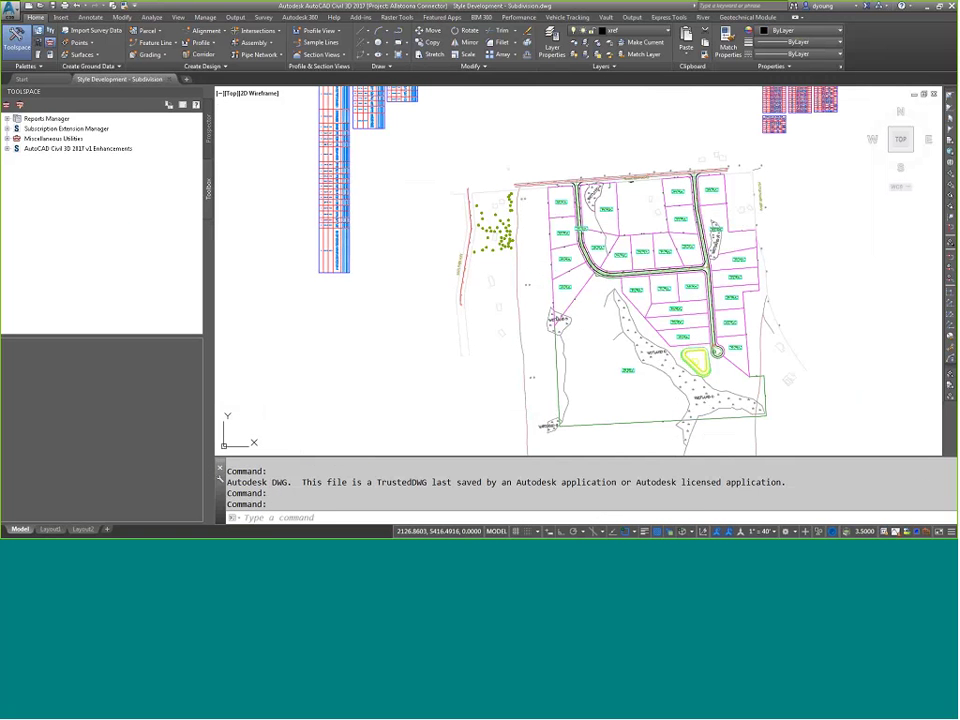
# Examine the drawing's Surfaces and Centerline Alignments in the Toolspace Prospector, including the Black Bear Road reference details
pyautogui.click(208, 188)
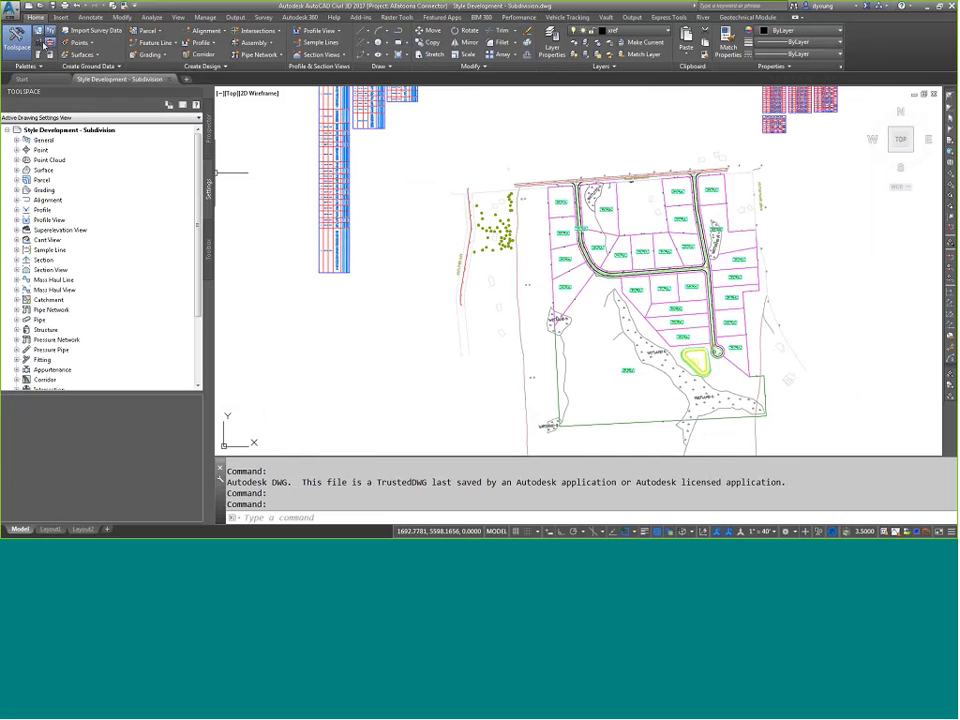
pyautogui.click(210, 128)
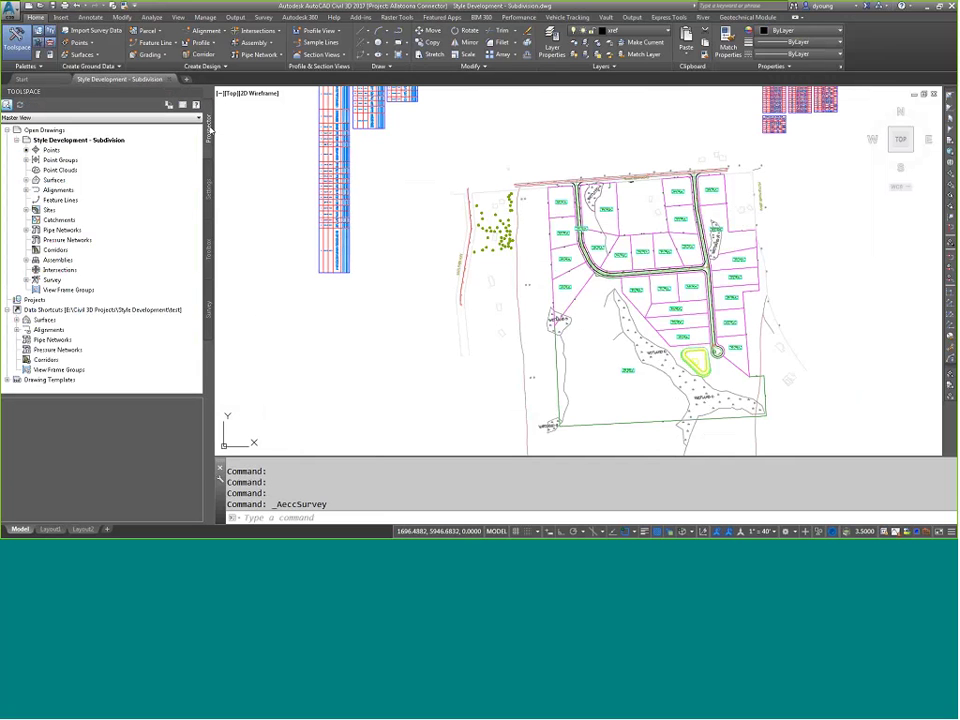
pyautogui.click(26, 180)
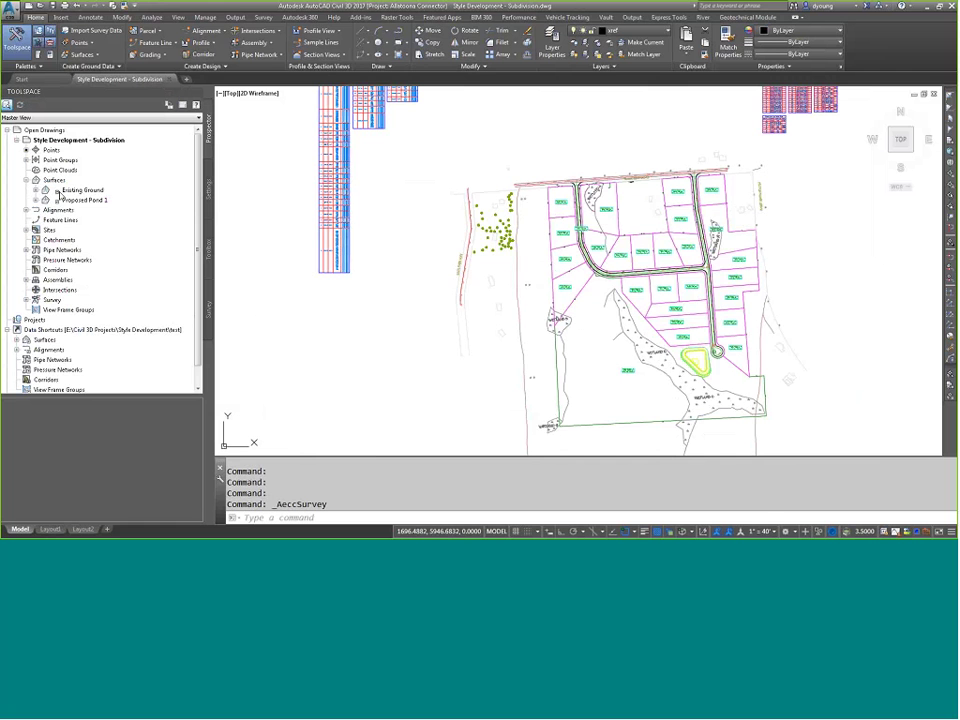
pyautogui.click(26, 210)
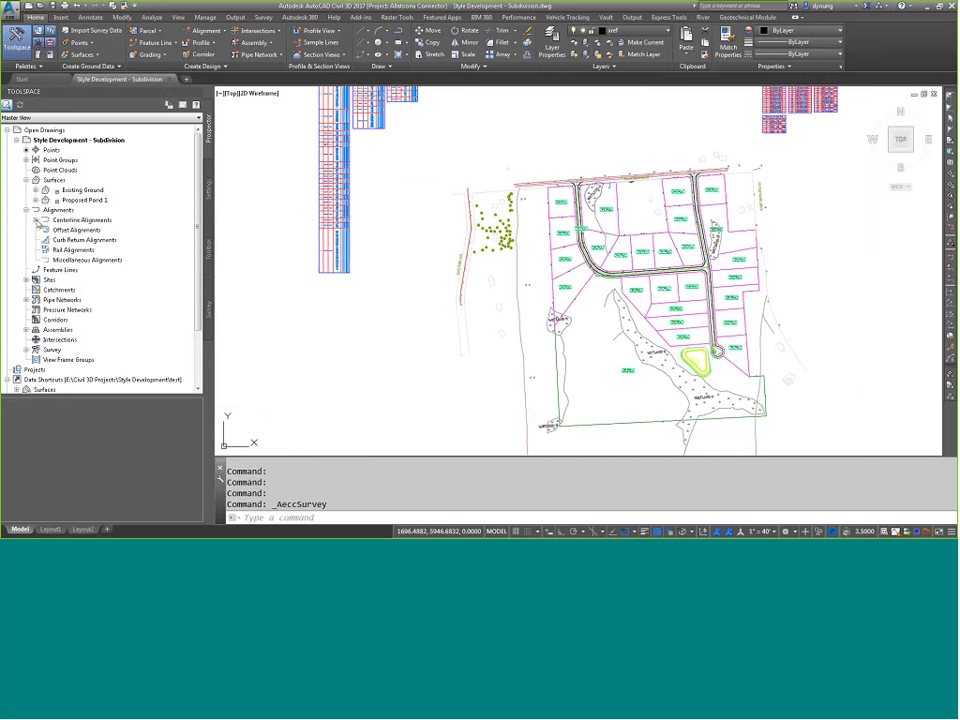
pyautogui.click(36, 220)
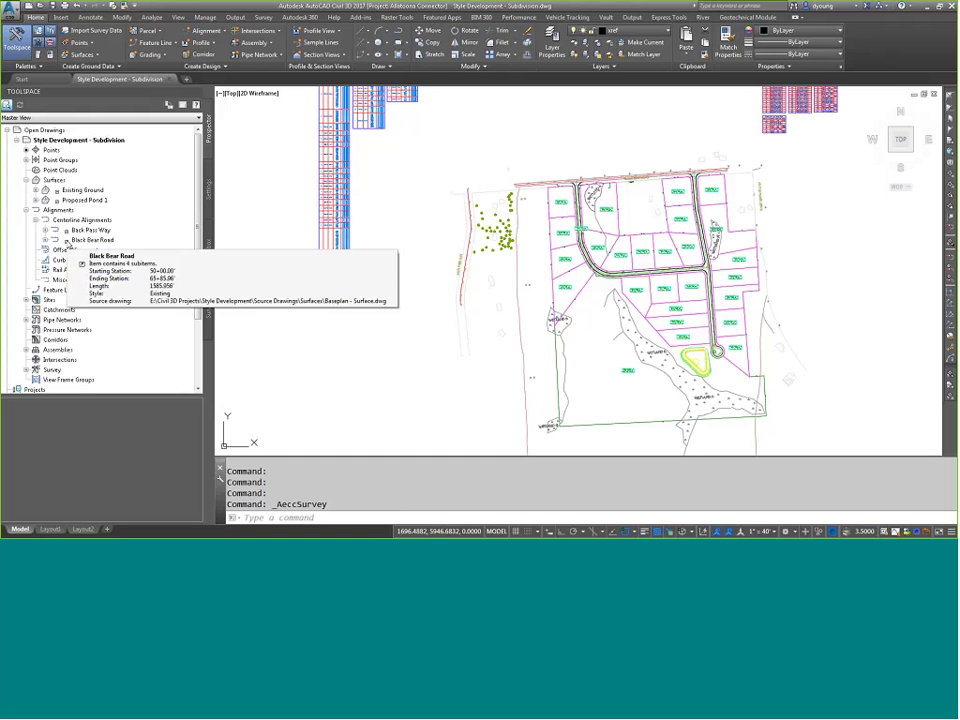
# Examine the centerline alignments listed under Data Shortcuts and collapse the Alignments branch again
pyautogui.scroll(-3, 150, 230)
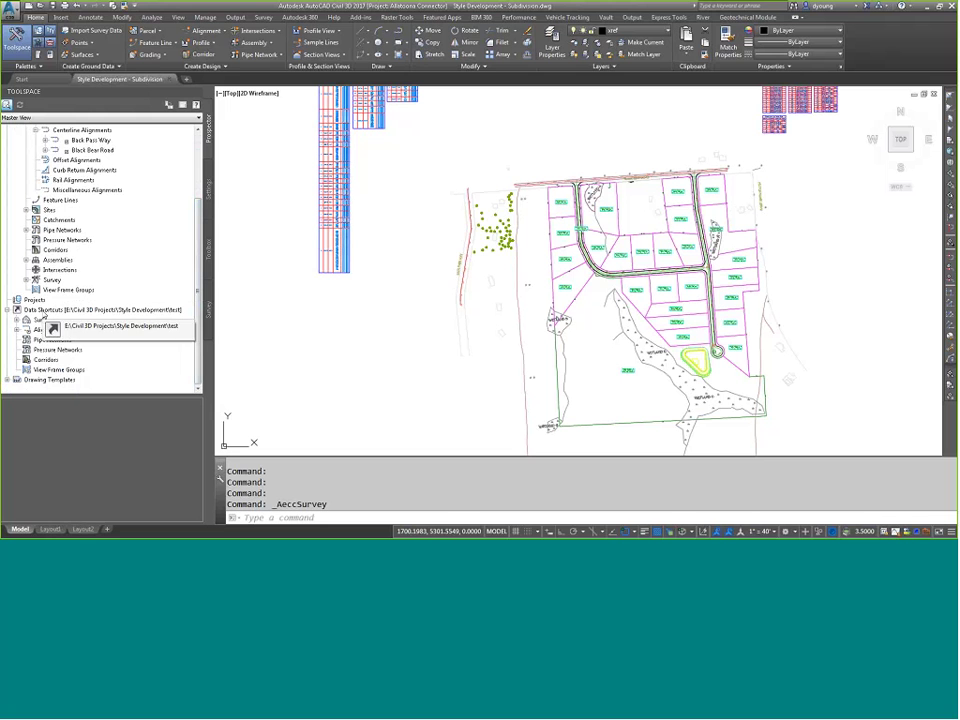
pyautogui.click(18, 330)
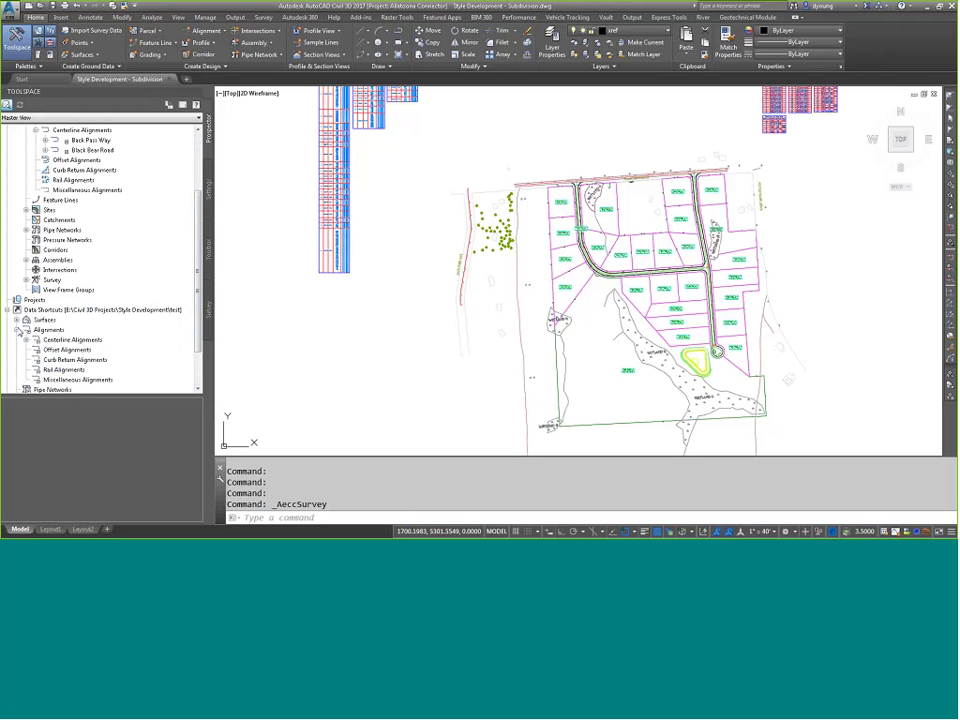
pyautogui.click(27, 340)
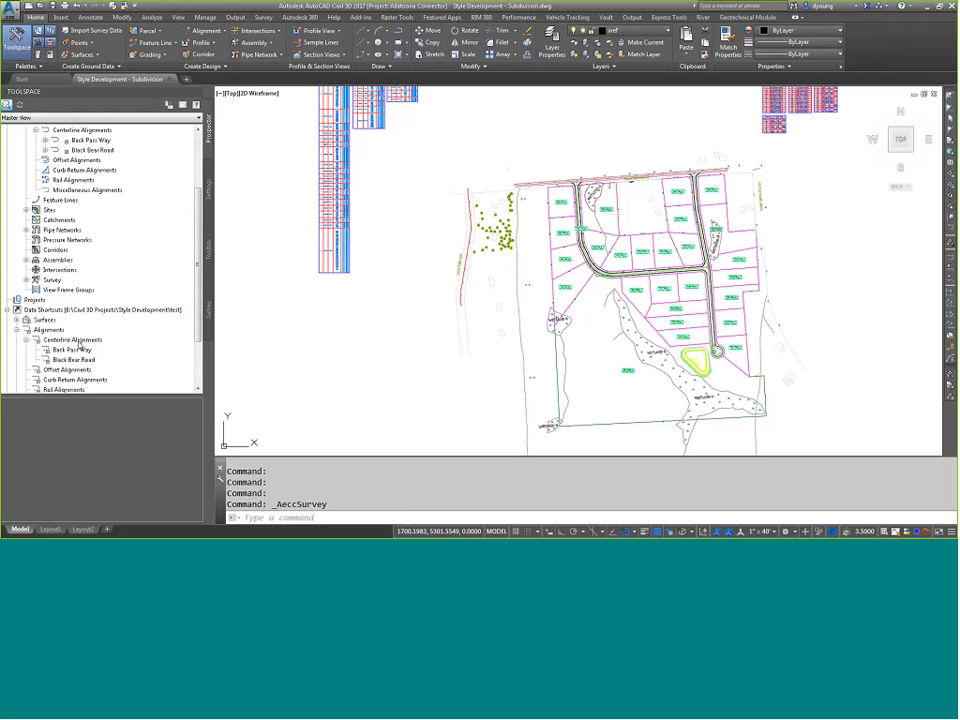
pyautogui.click(17, 330)
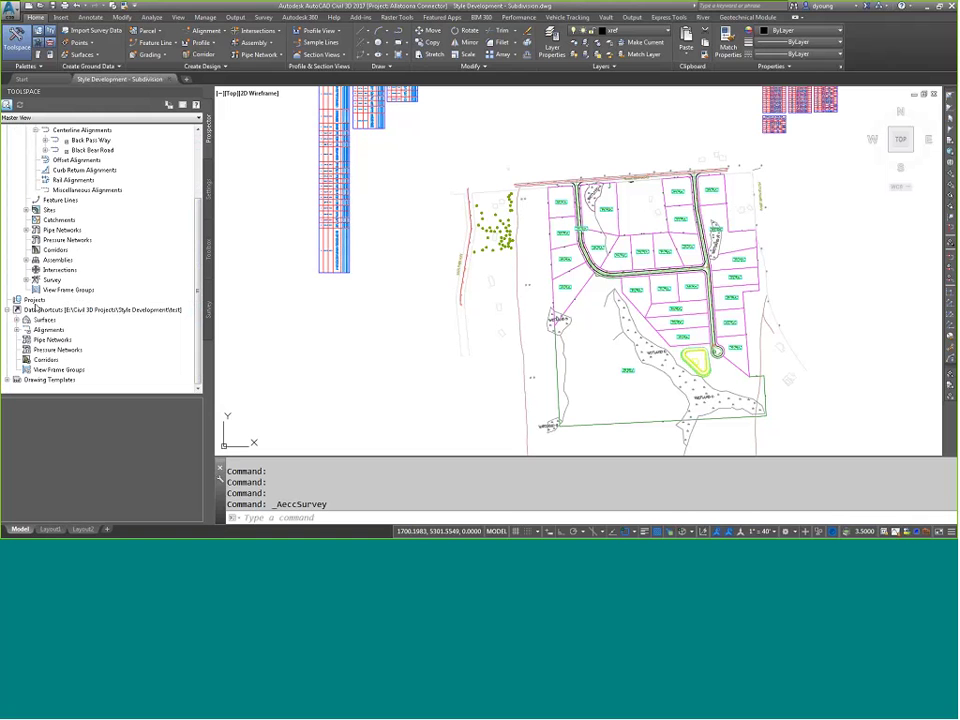
# Select the Projects collection and check which ribbon tabs are enabled, leaving the tab selection as is
pyautogui.click(32, 300)
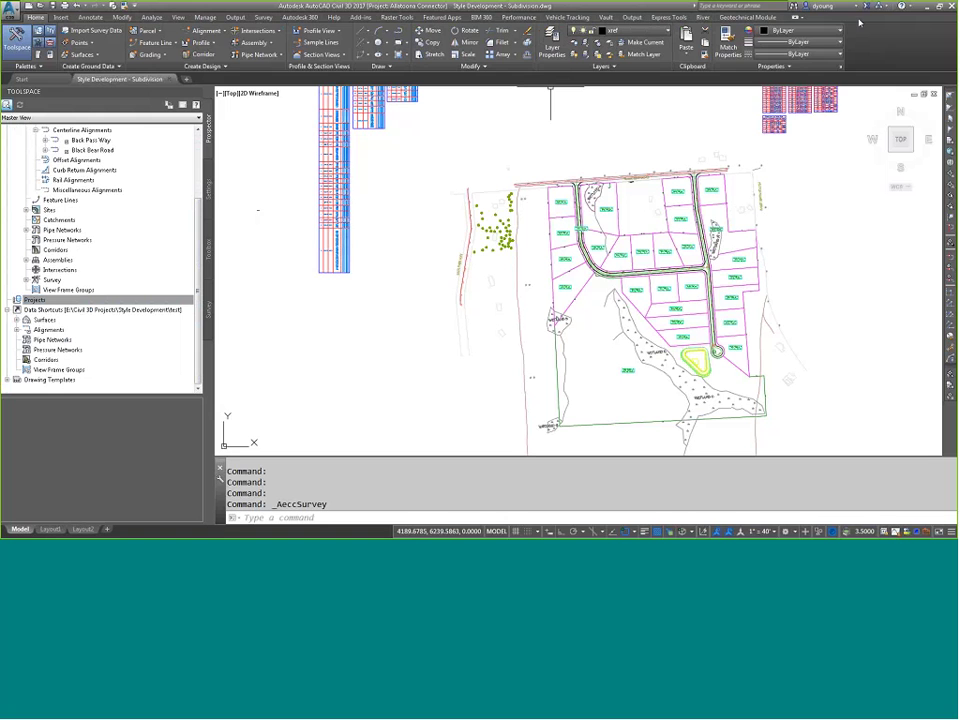
pyautogui.rightClick(752, 20)
pyautogui.moveTo(815, 55)
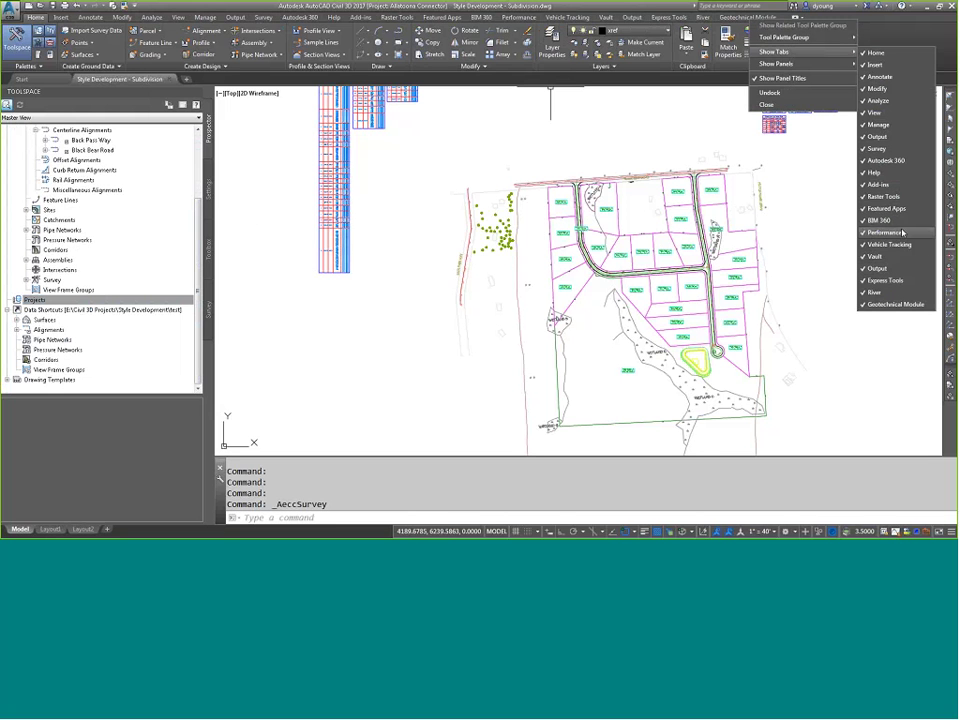
pyautogui.press('Escape')
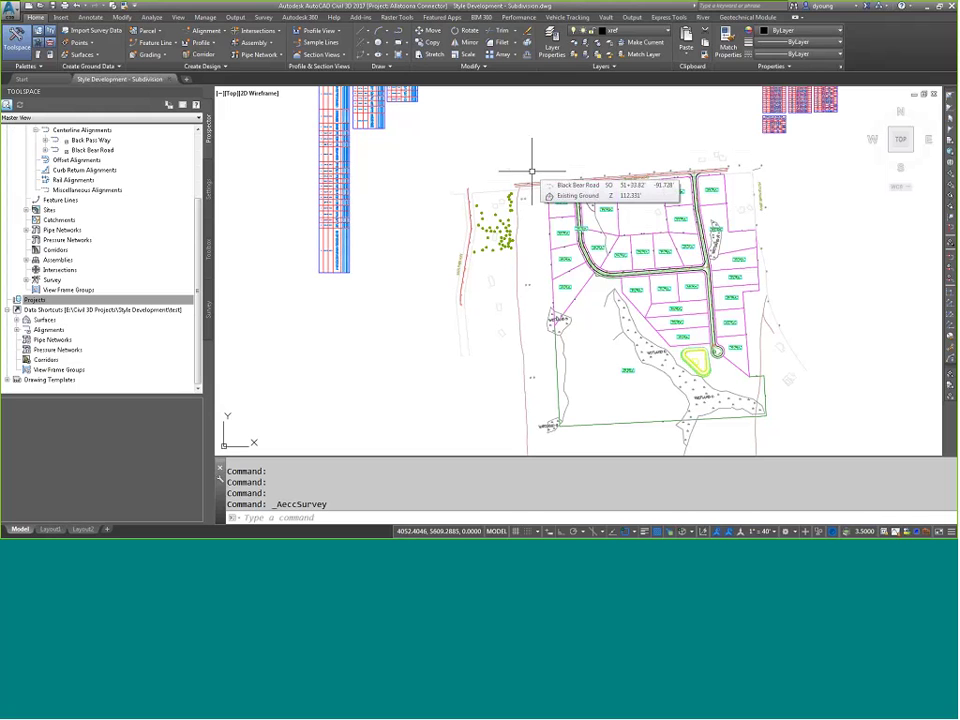
# Log in to the Infrastructure vault on server vaultpro2017 with the Administrator vault account from the Projects collection
pyautogui.rightClick(46, 300)
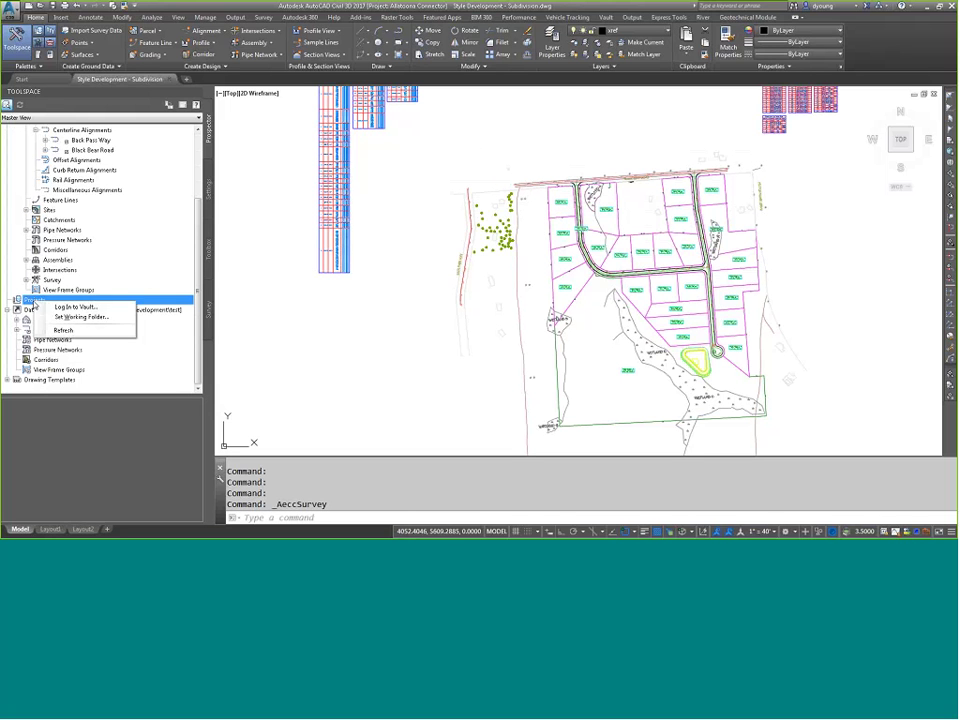
pyautogui.click(76, 308)
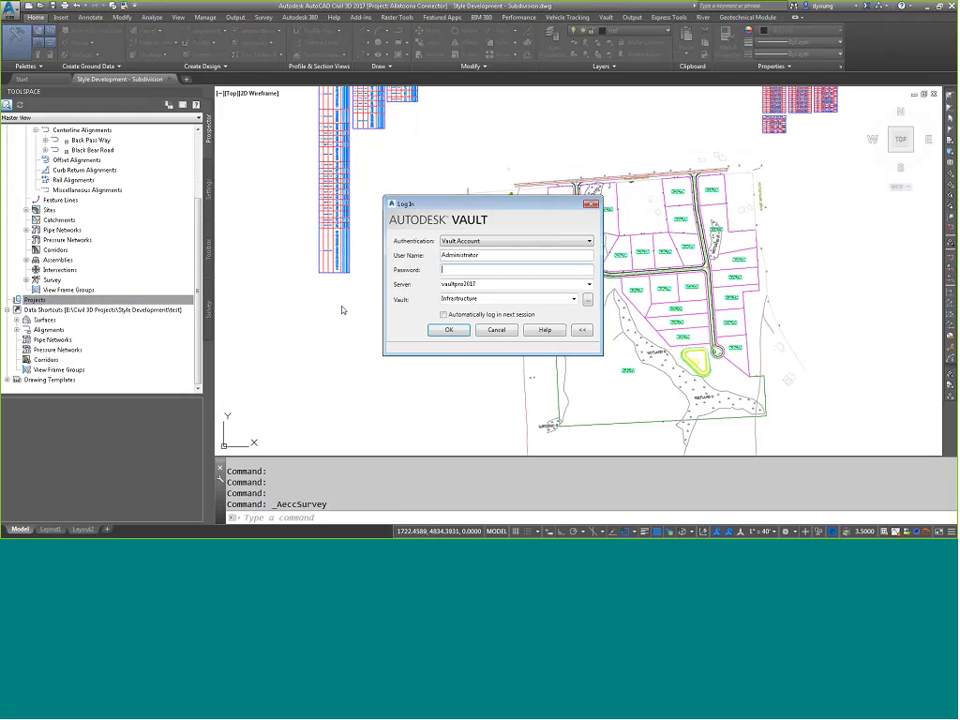
pyautogui.click(449, 328)
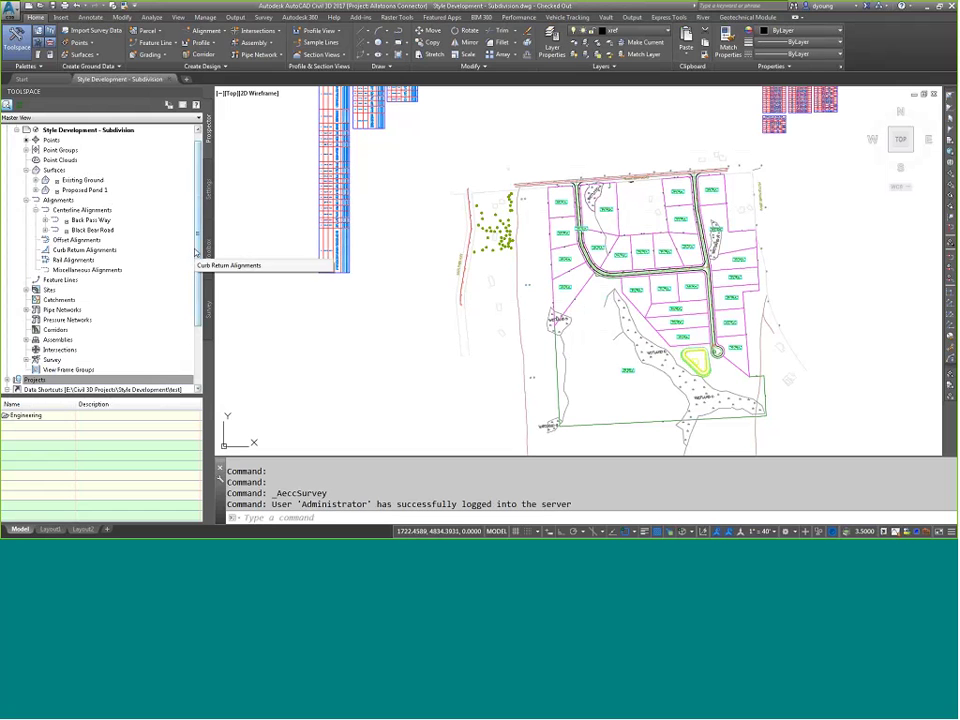
pyautogui.scroll(-3, 196, 257)
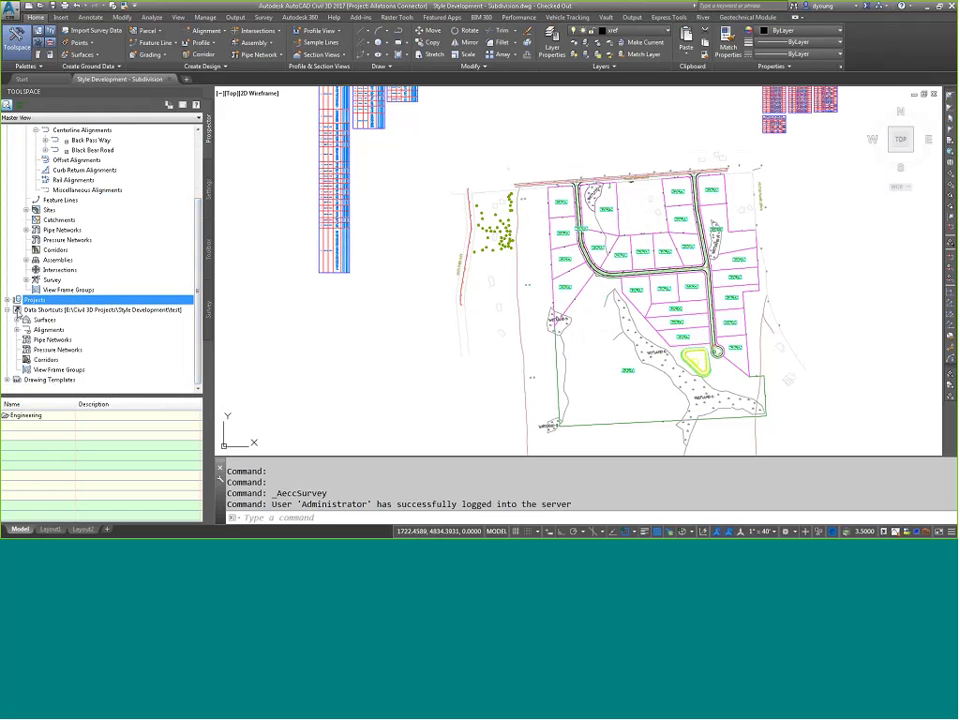
# Collapse Data Shortcuts and browse the vaulted Projects through Engineering, Projects and Roads to the Allatoona Connector project's contents
pyautogui.click(7, 310)
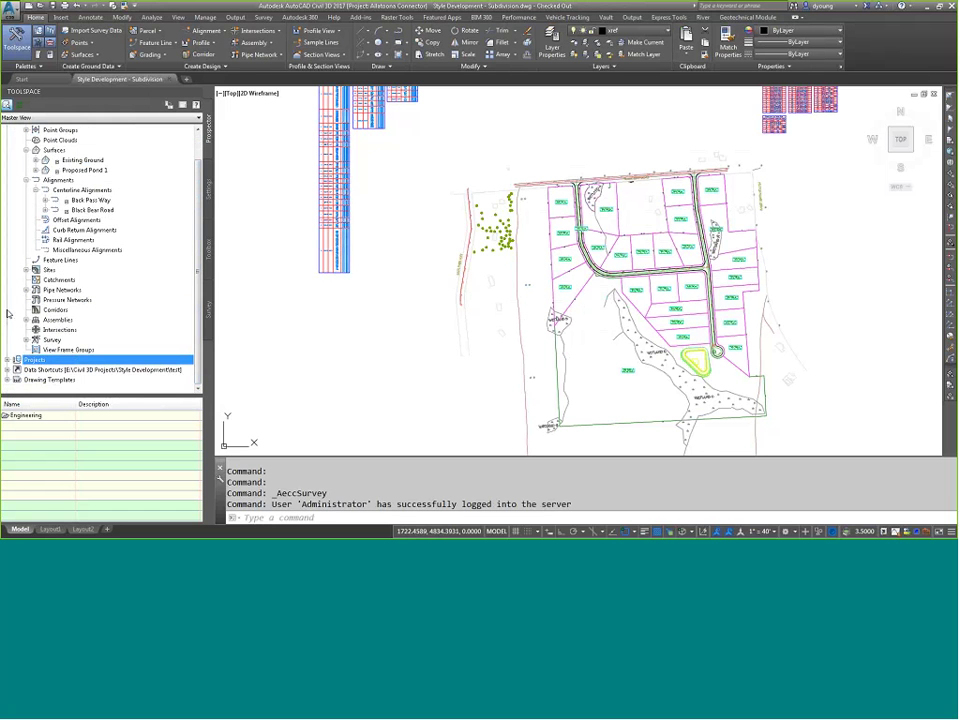
pyautogui.doubleClick(46, 361)
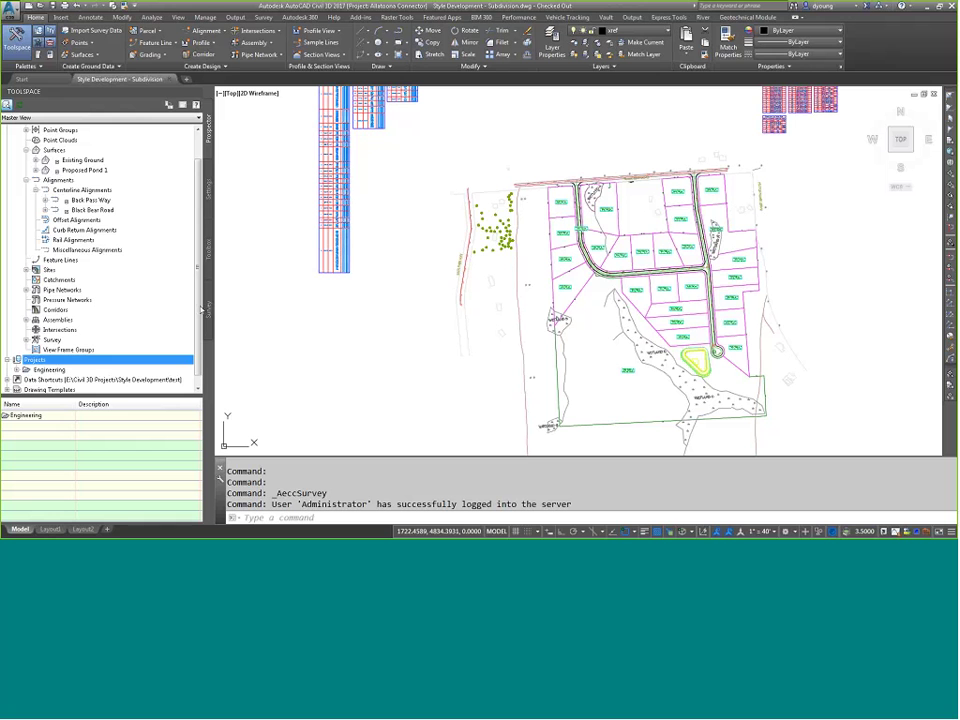
pyautogui.scroll(-1, 191, 288)
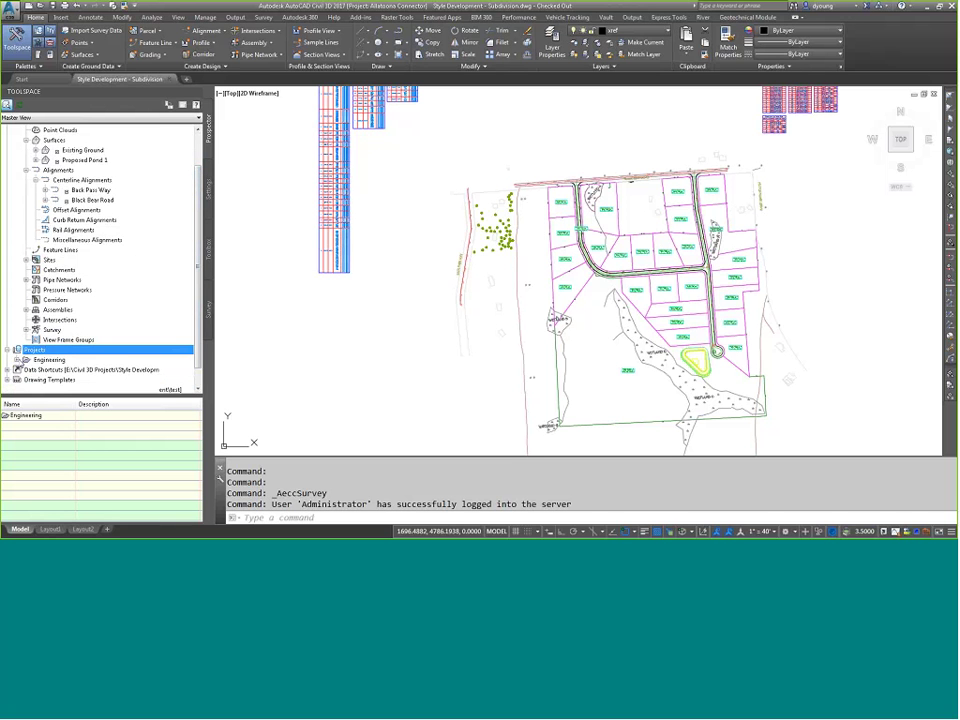
pyautogui.doubleClick(50, 359)
pyautogui.scroll(-1, 56, 349)
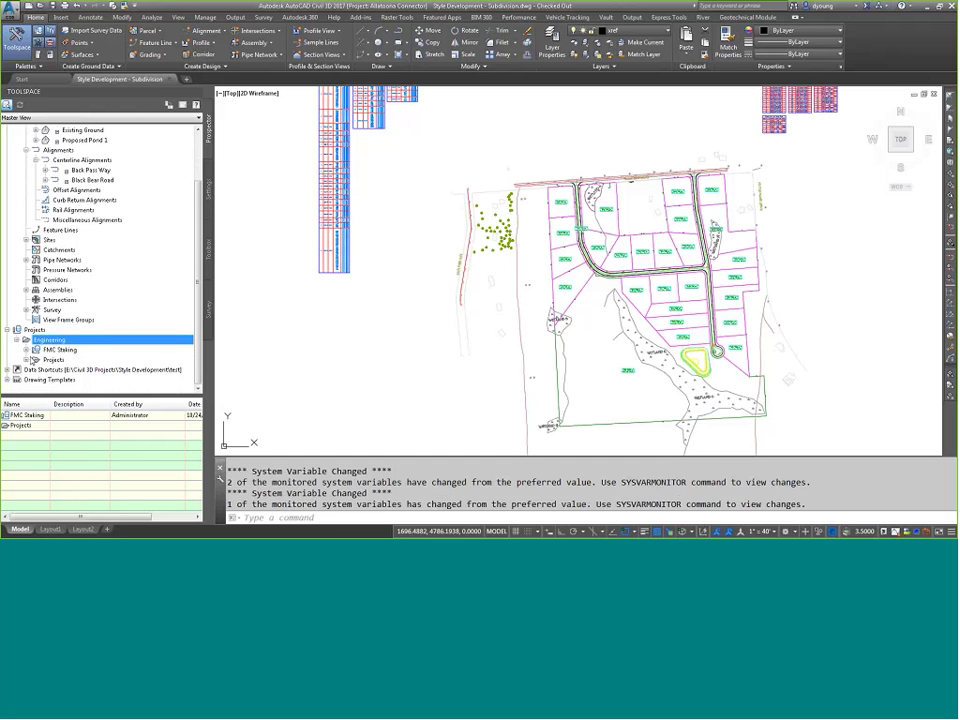
pyautogui.click(33, 359)
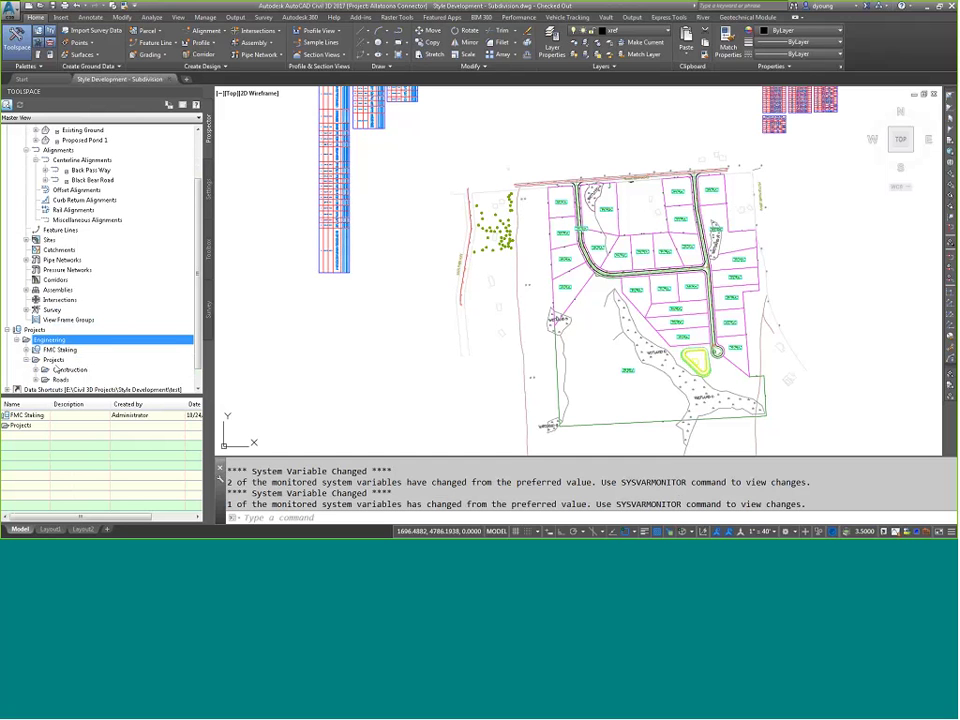
pyautogui.scroll(-1, 60, 370)
pyautogui.click(35, 359)
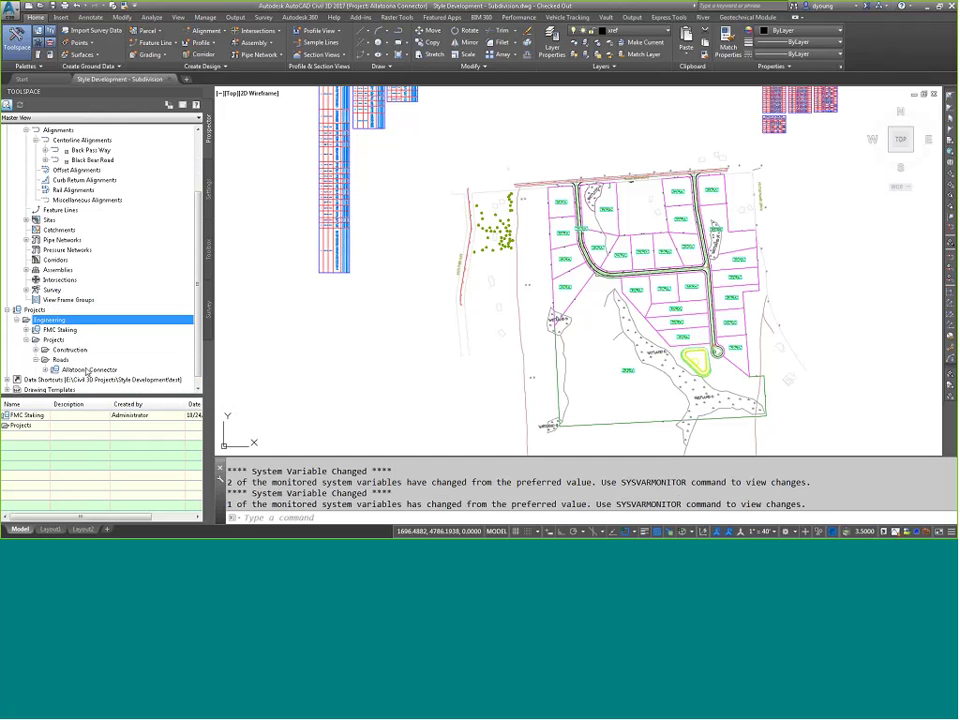
pyautogui.click(62, 370)
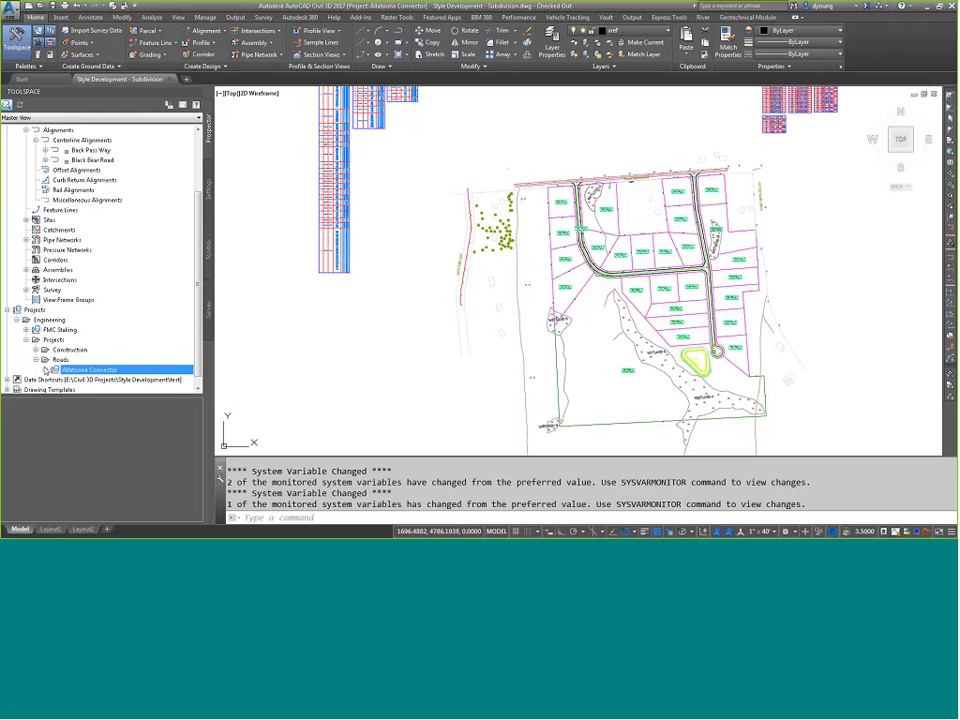
pyautogui.click(45, 370)
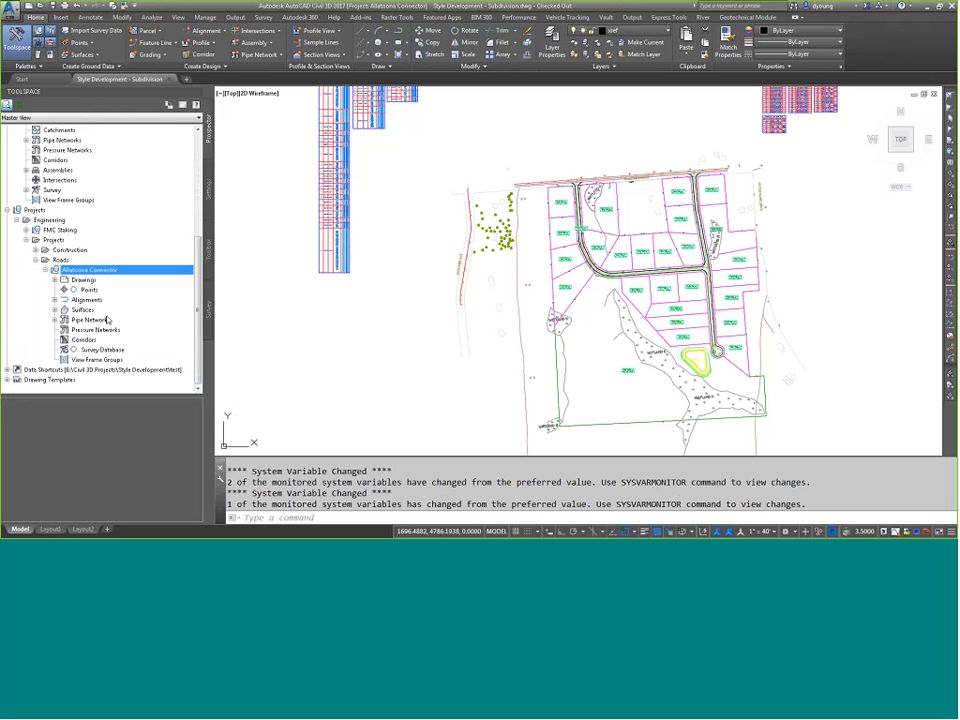
# Examine the Allatoona Connector project's centerline alignments and their source drawings, then collapse its Alignments branch
pyautogui.click(84, 301)
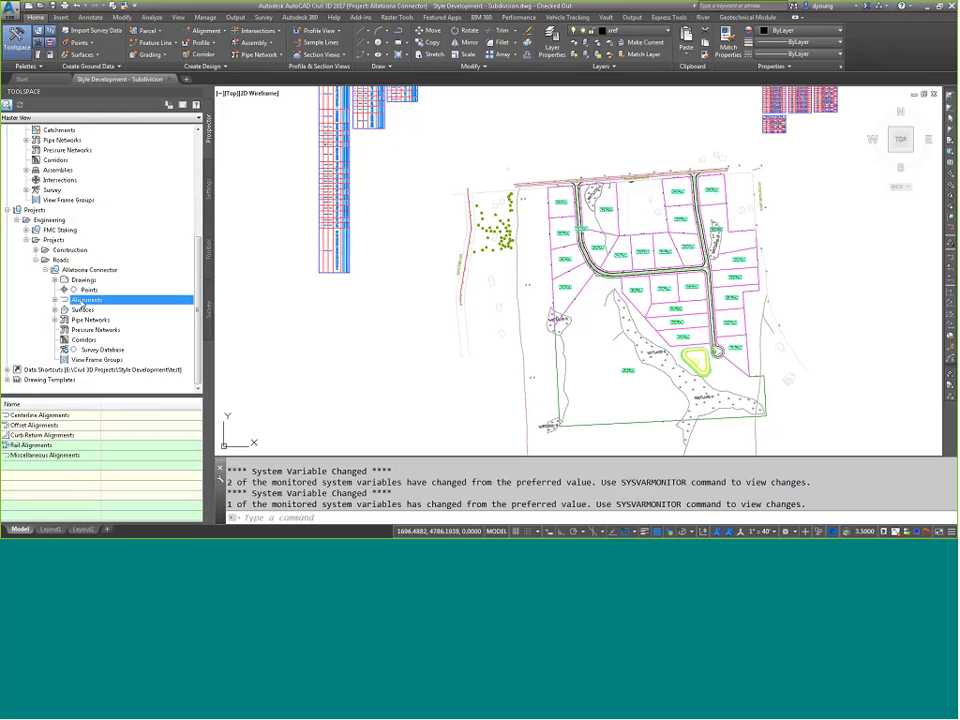
pyautogui.doubleClick(83, 303)
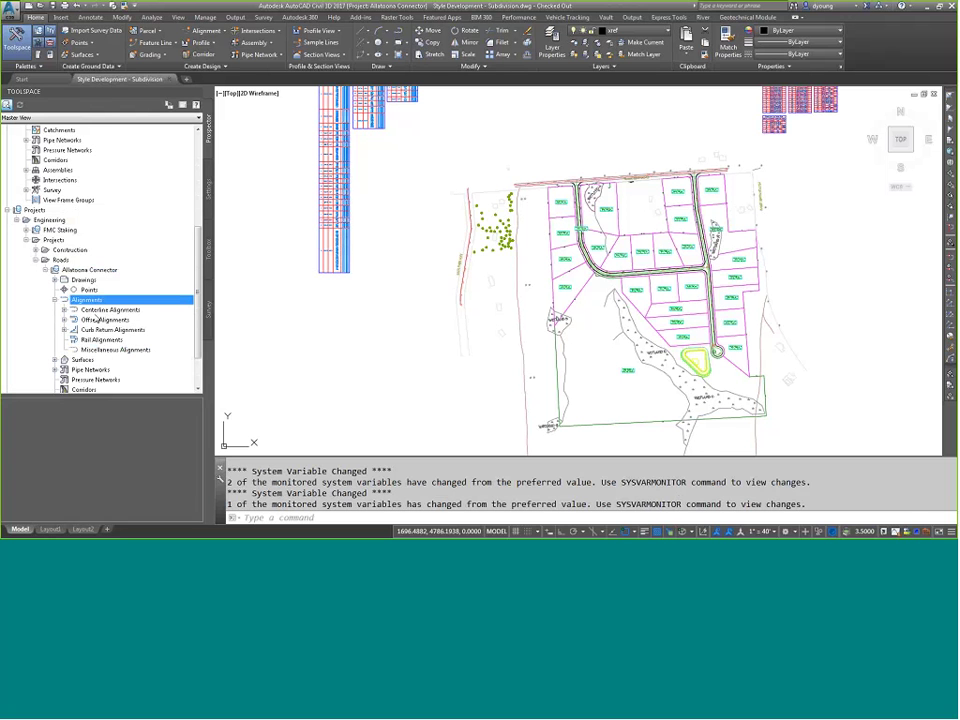
pyautogui.click(100, 310)
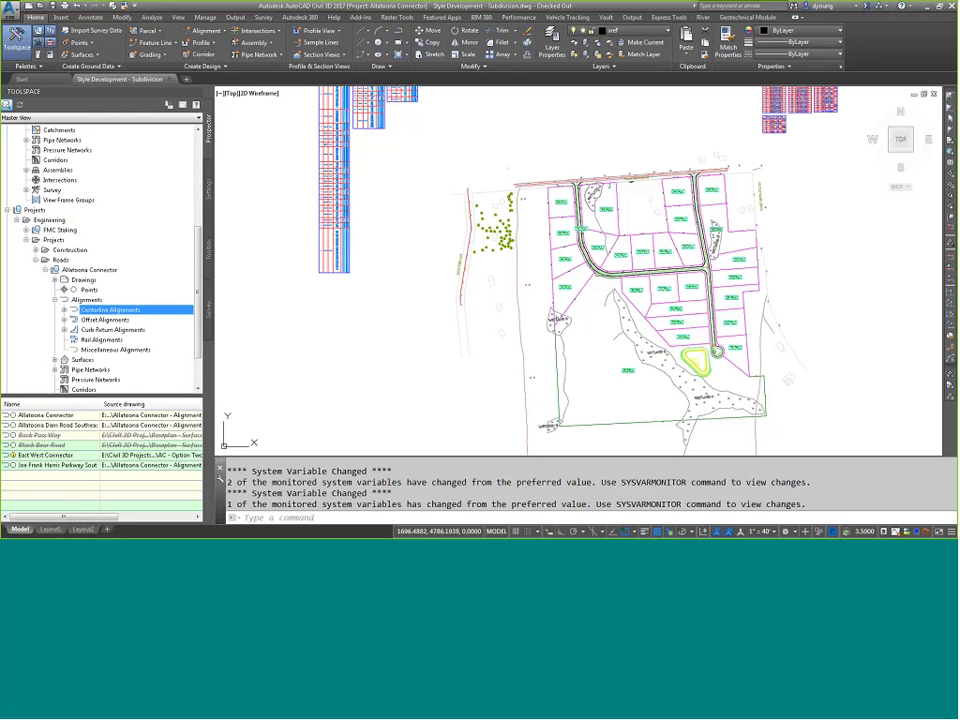
pyautogui.doubleClick(86, 300)
# Examine the Allatoona Connector project's surfaces with their source drawings, and the contents of its Drawings folder
pyautogui.click(56, 310)
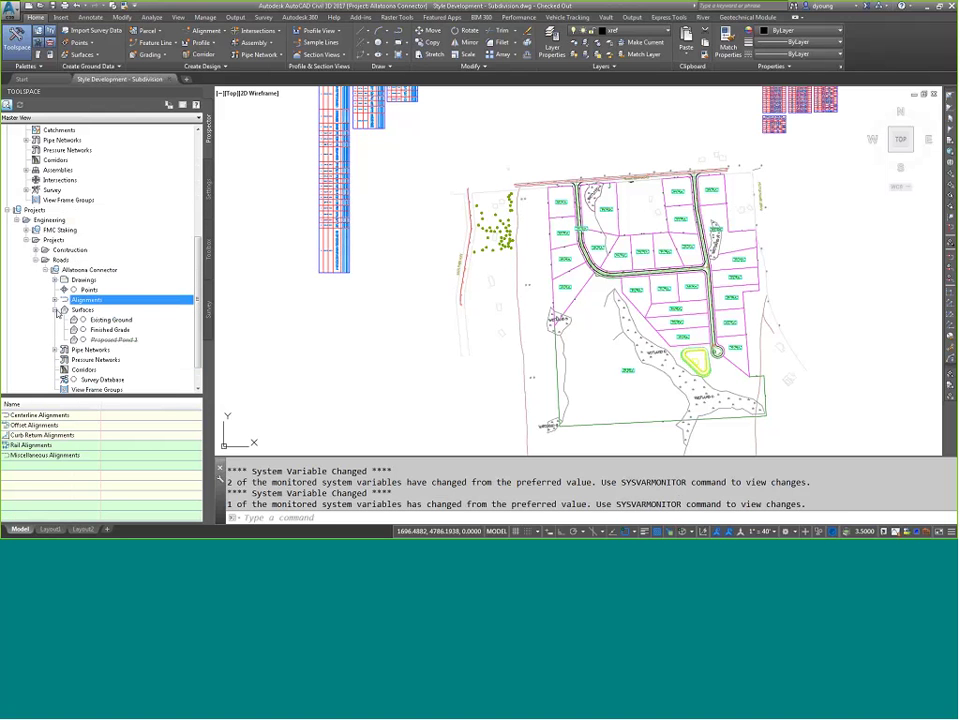
pyautogui.click(88, 310)
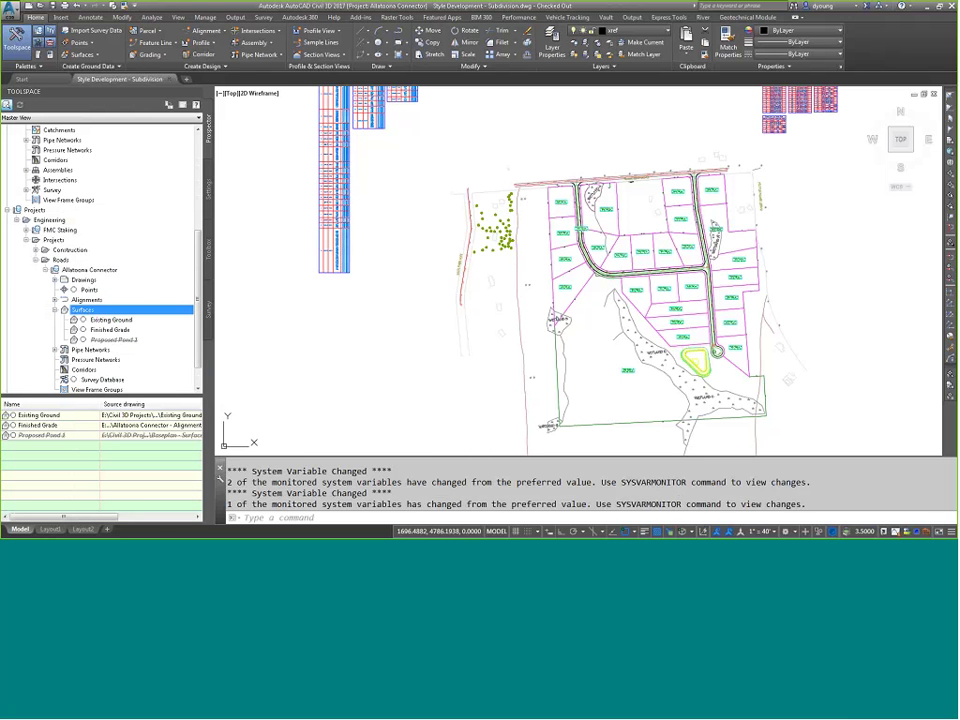
pyautogui.click(55, 280)
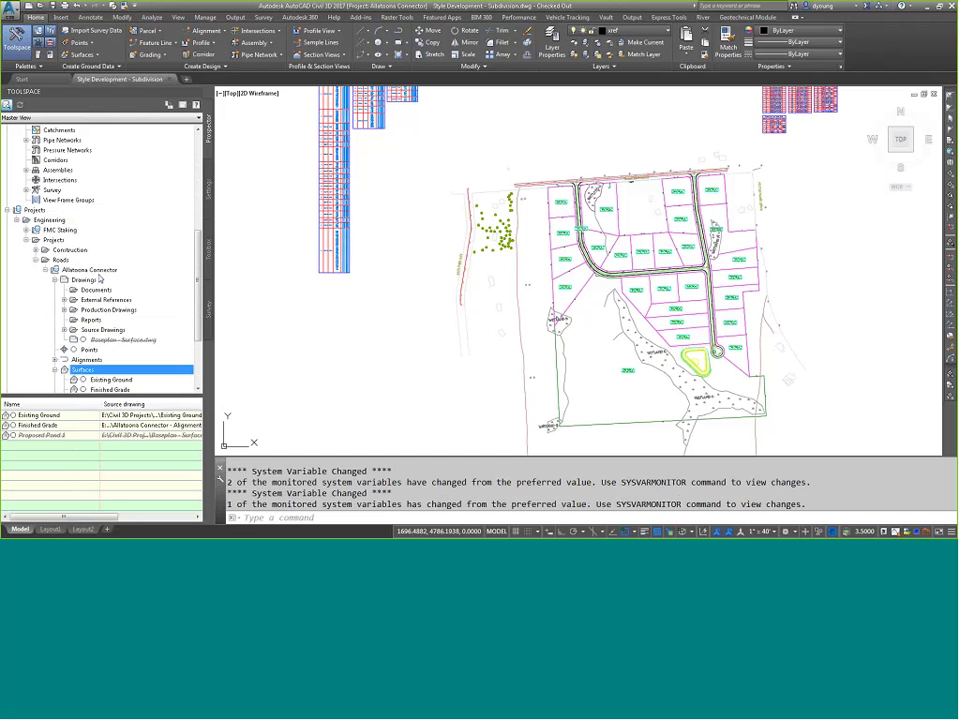
pyautogui.click(91, 280)
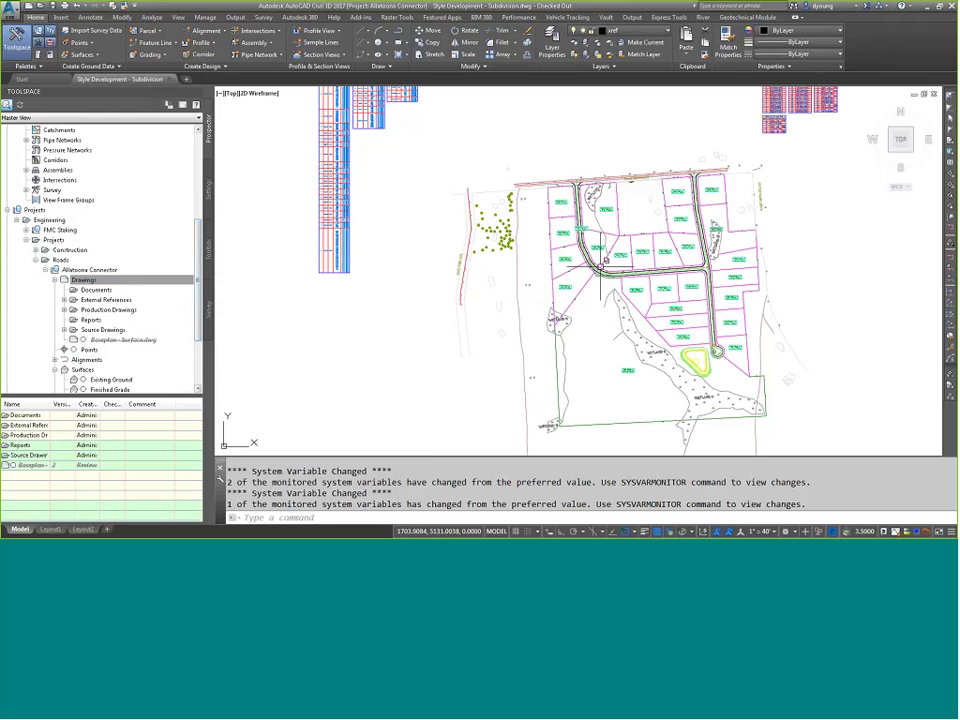
# Open the source drawing of the referenced Susan's Way alignment from its curve in the Subdivision drawing
pyautogui.scroll(2, 605, 268)
pyautogui.scroll(4, 588, 275)
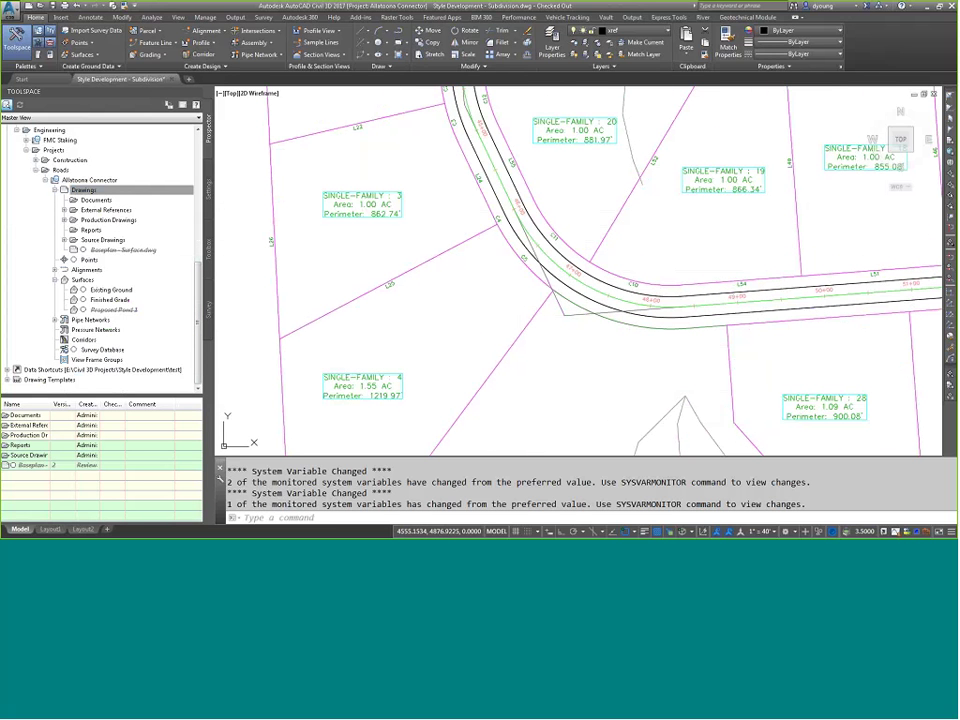
pyautogui.click(587, 285)
pyautogui.rightClick(589, 290)
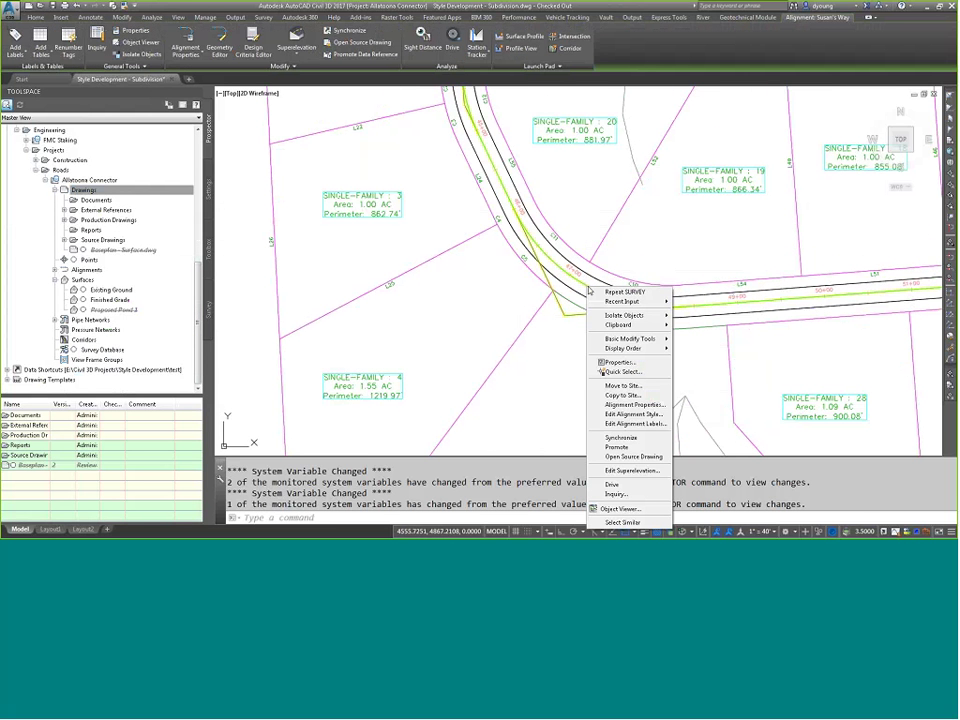
pyautogui.click(640, 458)
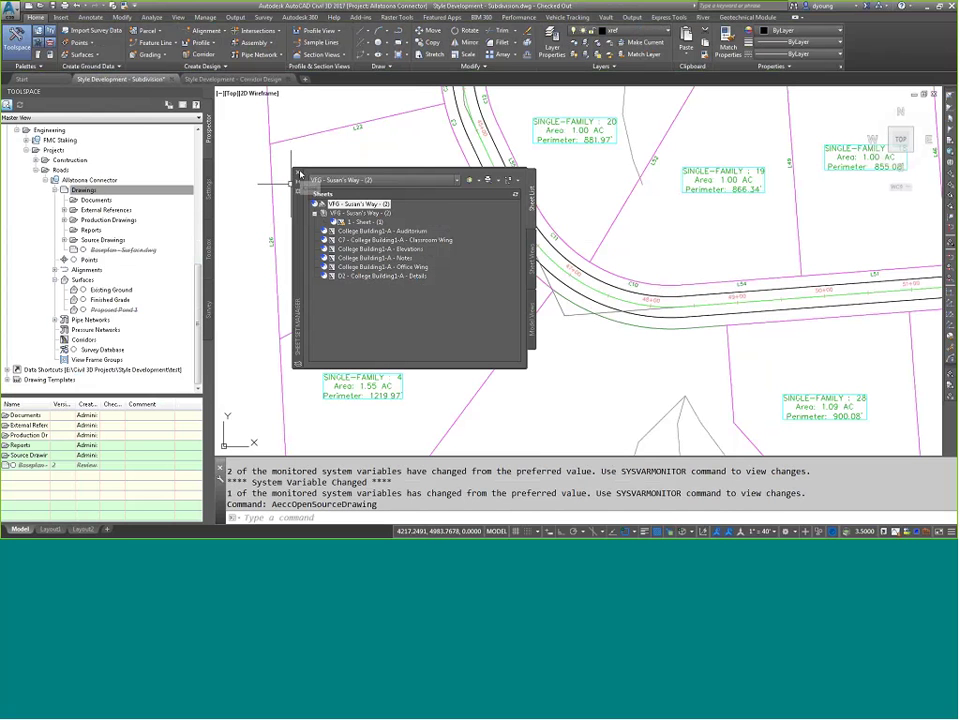
pyautogui.click(555, 265)
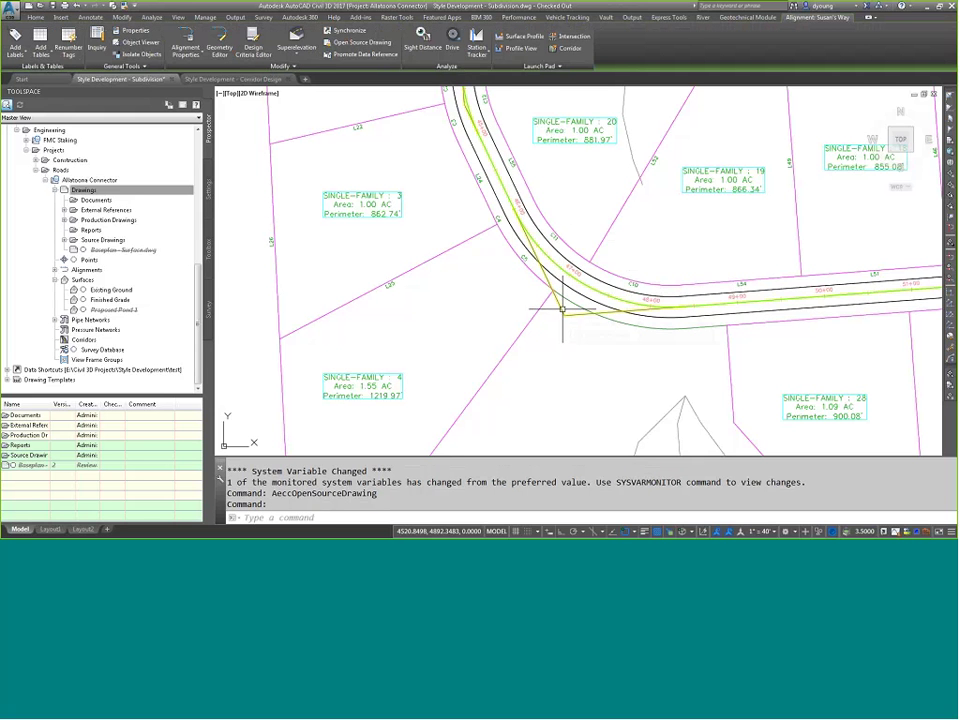
pyautogui.rightClick(557, 267)
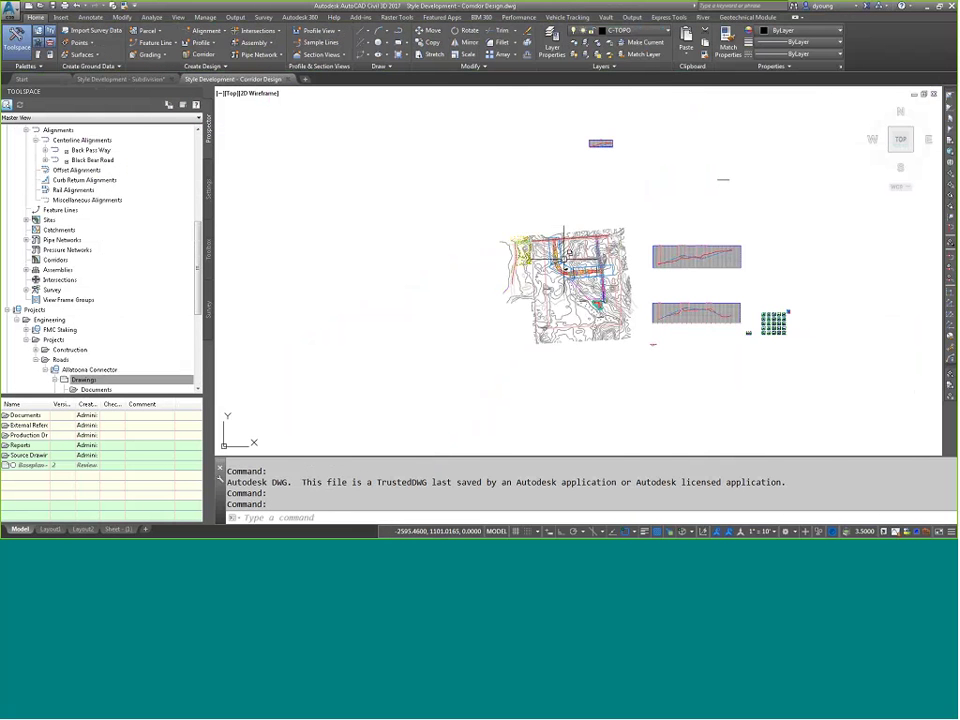
# Move the intersection point at the Susan's Way bend outward to the southwest, to just above WETLAND B in the Corridor Design drawing
pyautogui.scroll(8, 508, 208)
pyautogui.click(513, 214)
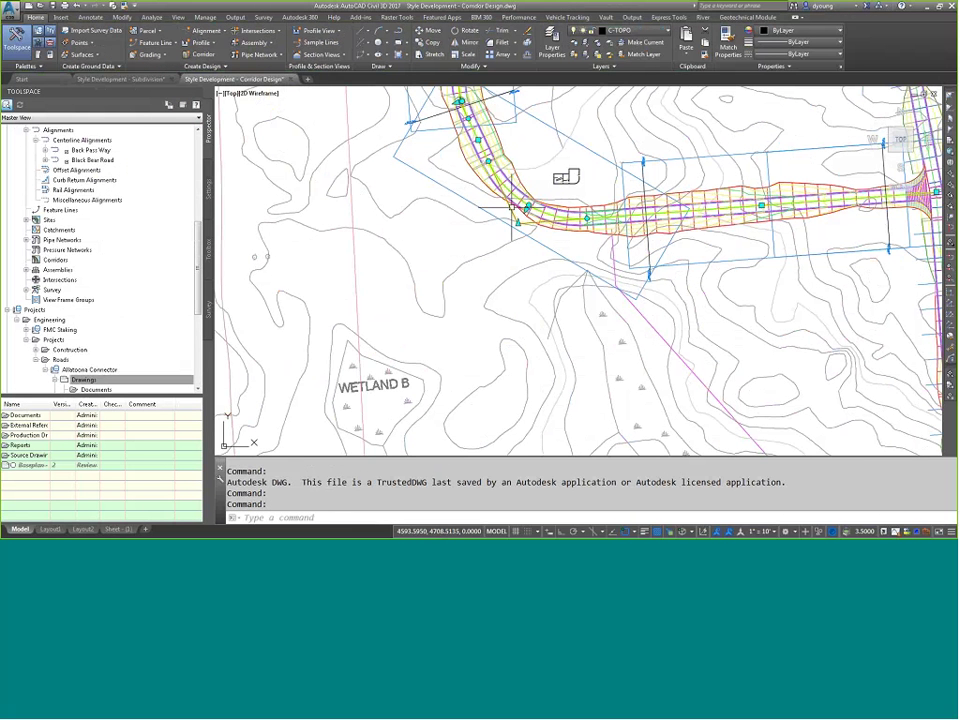
pyautogui.click(518, 222)
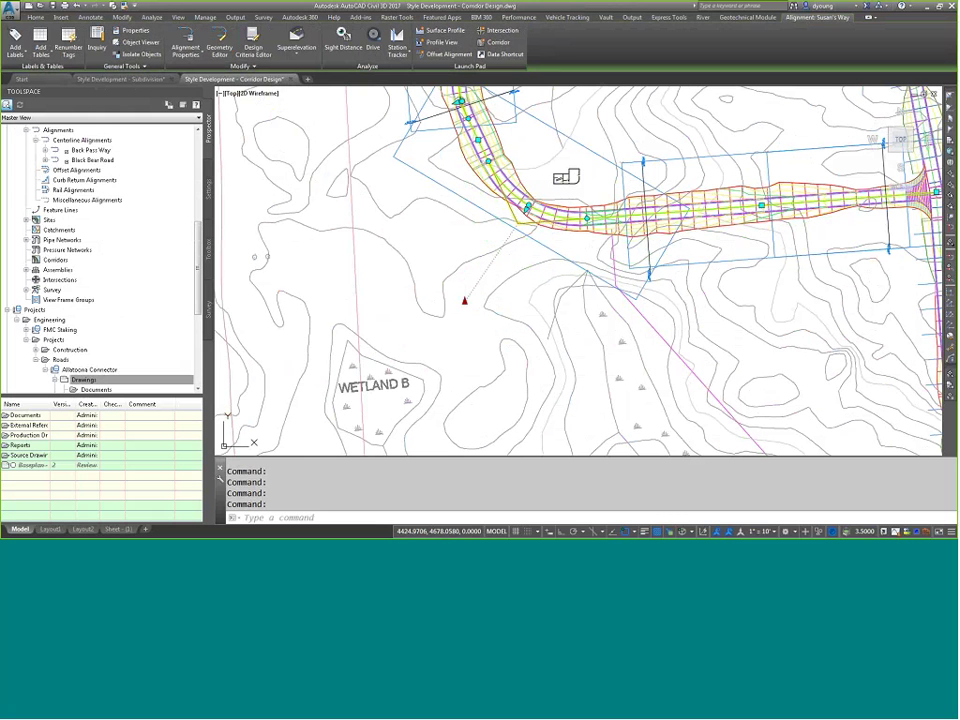
pyautogui.click(464, 300)
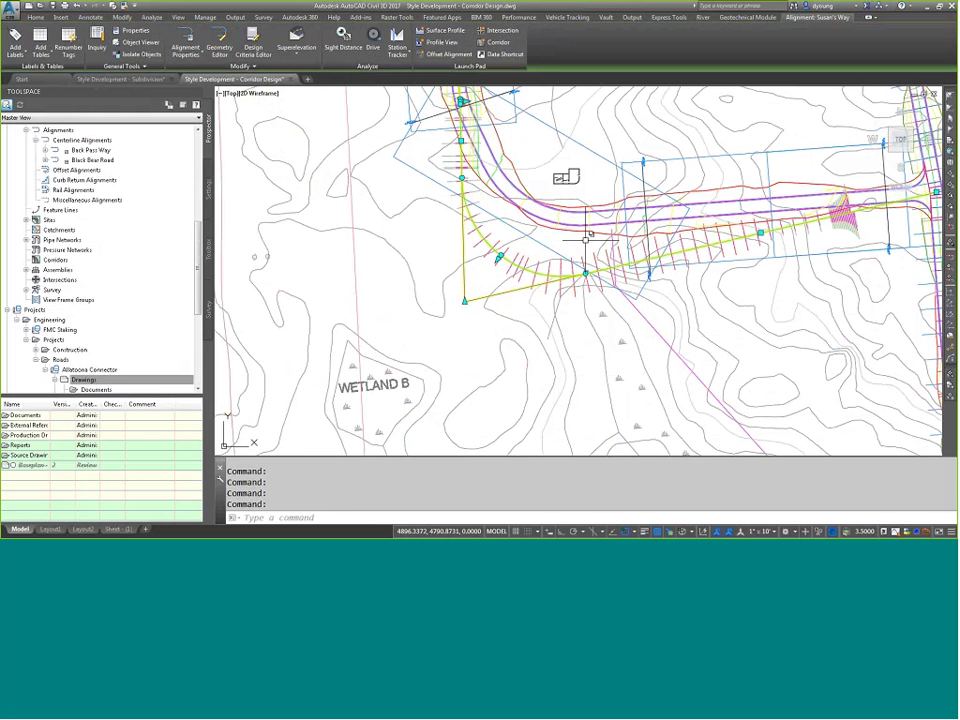
# Rebuild the Susan's Way corridor and close the Corridor Design drawing with its changes saved
pyautogui.scroll(8, 170, 170)
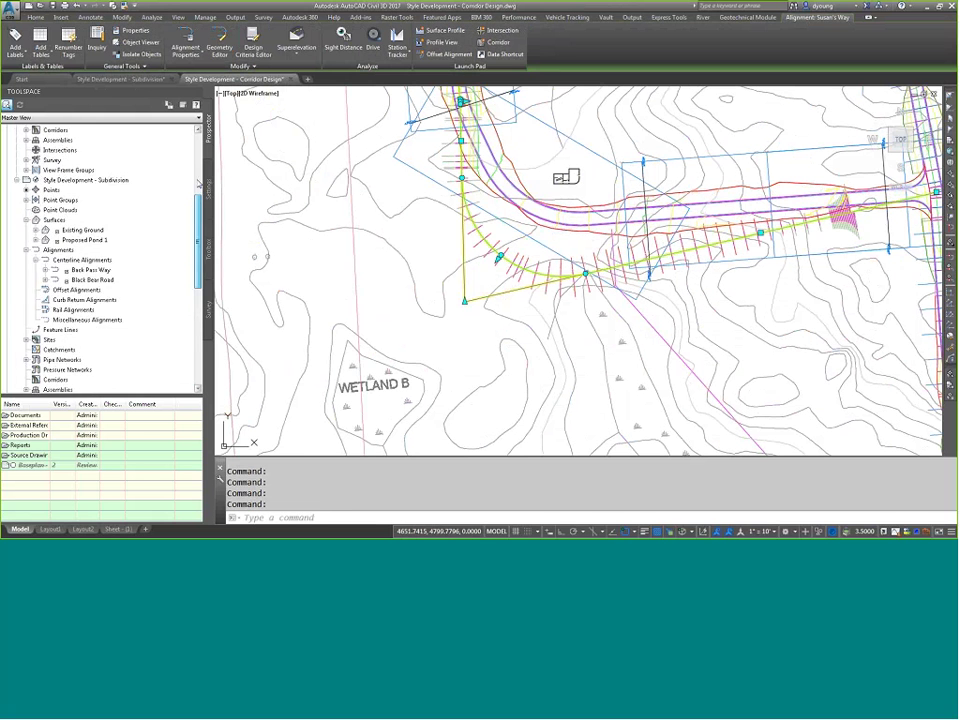
pyautogui.click(27, 180)
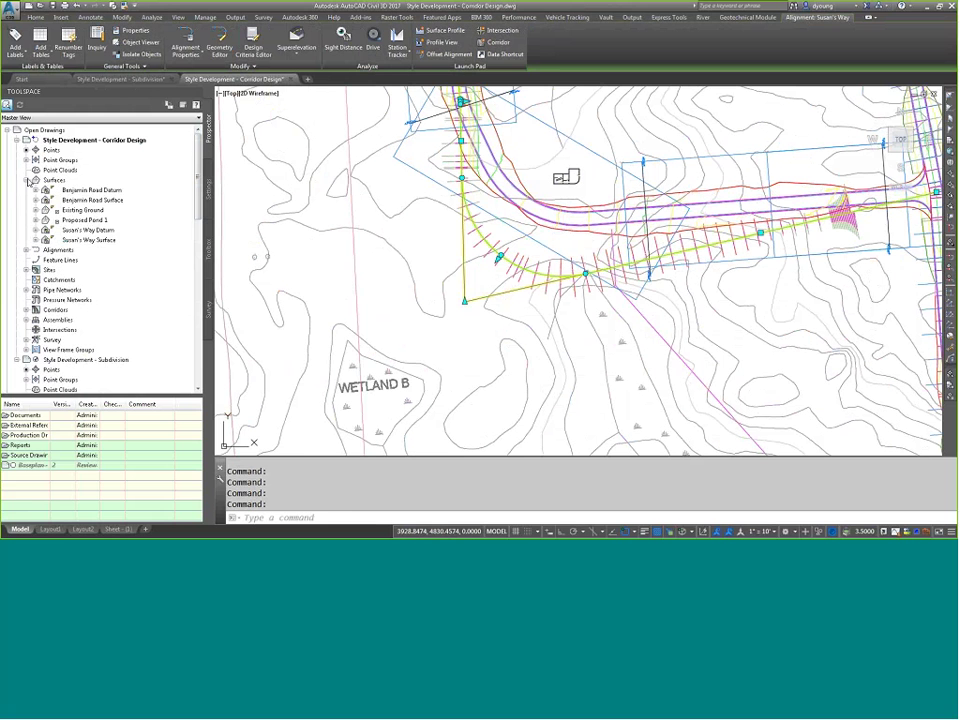
pyautogui.click(26, 310)
pyautogui.rightClick(83, 330)
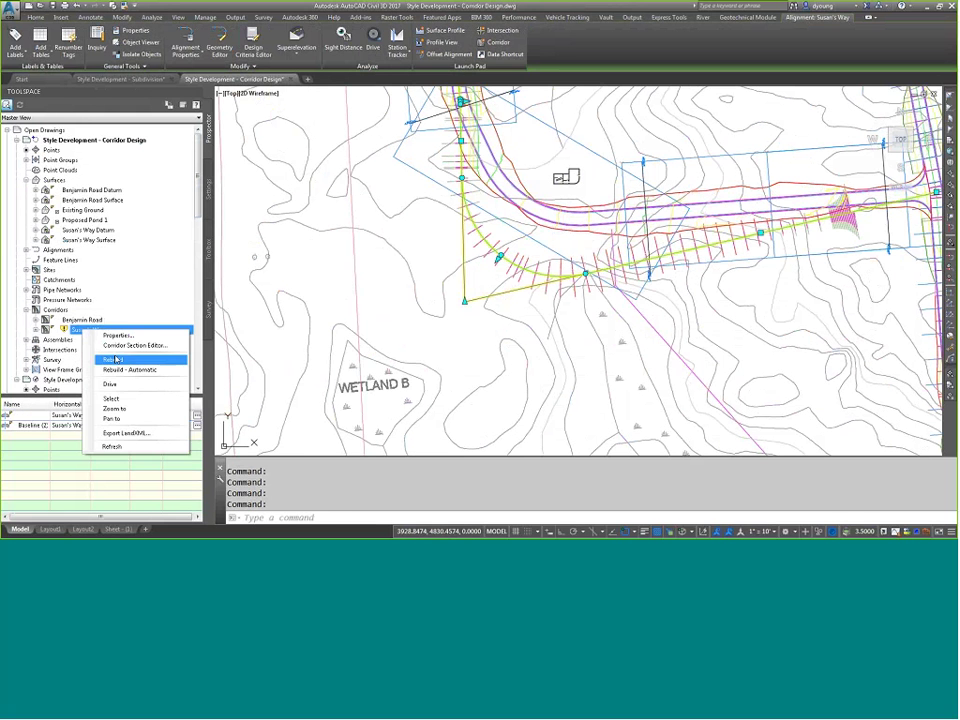
pyautogui.click(115, 359)
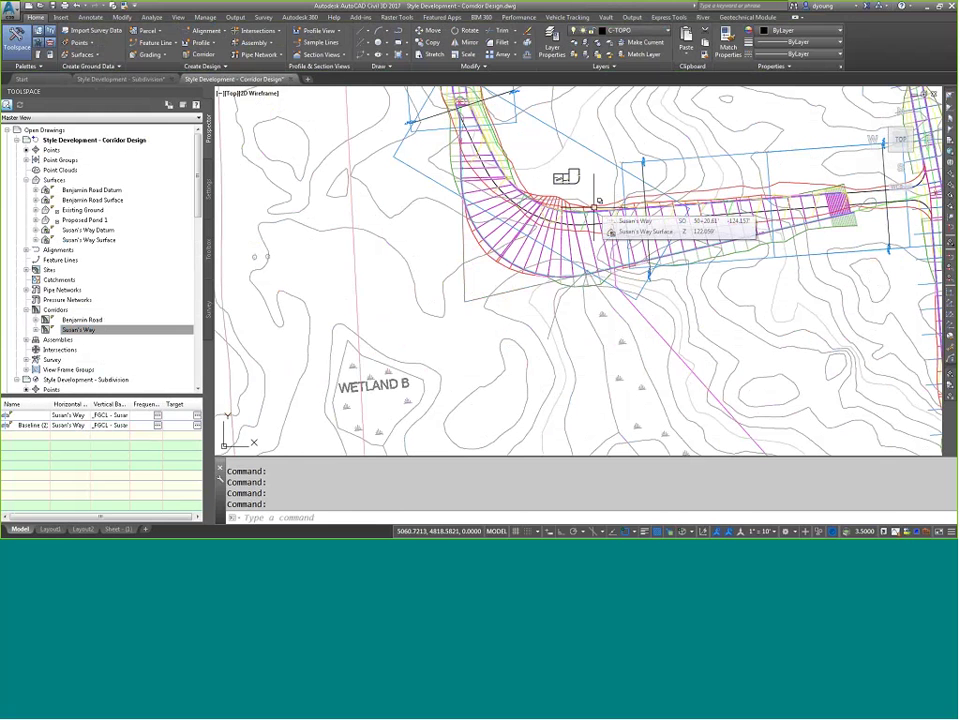
pyautogui.click(290, 79)
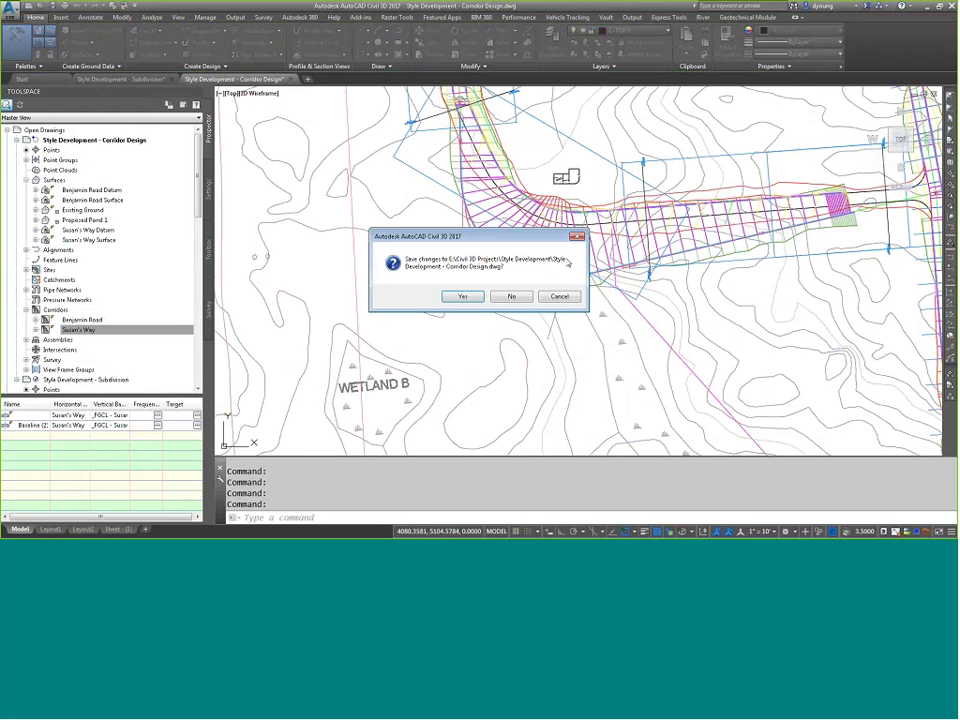
pyautogui.click(462, 296)
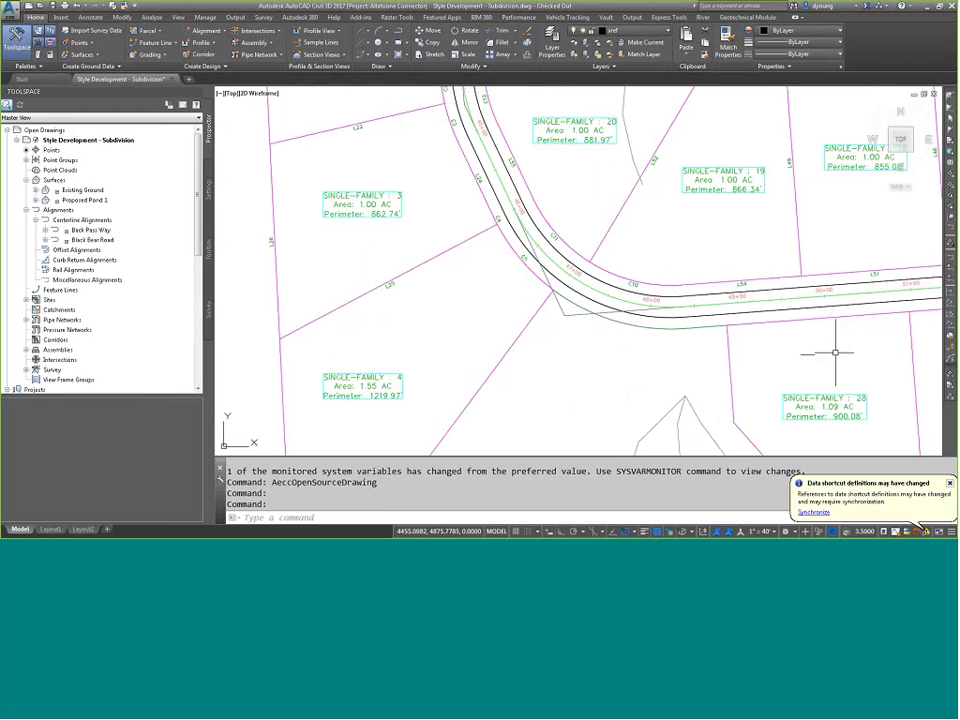
# Synchronize the changed data shortcut references in the Subdivision drawing and dismiss the event report
pyautogui.click(813, 512)
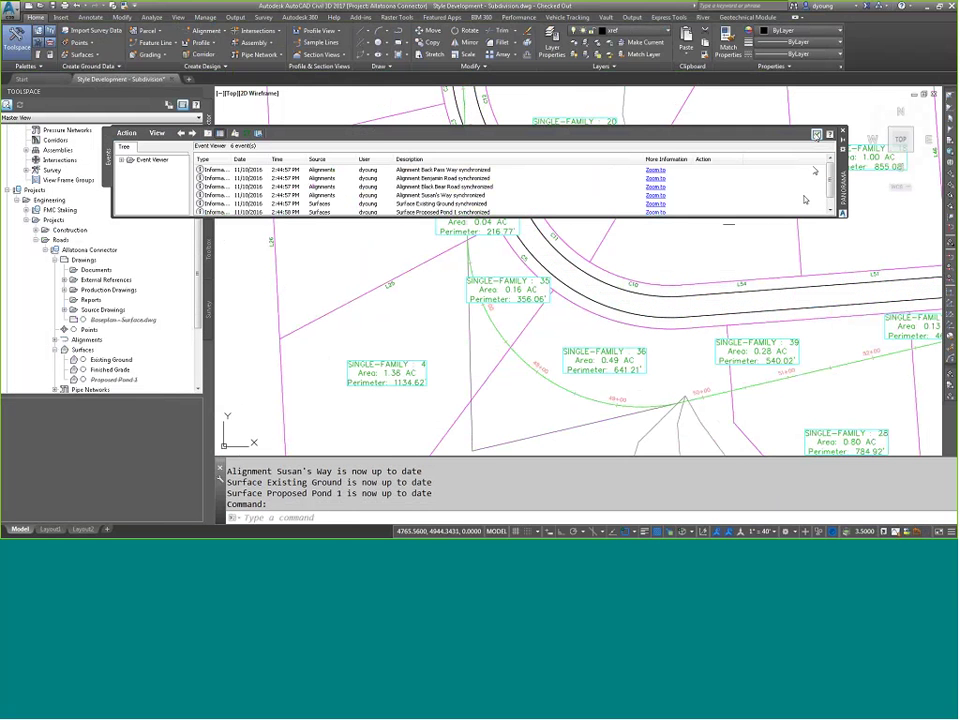
pyautogui.click(815, 136)
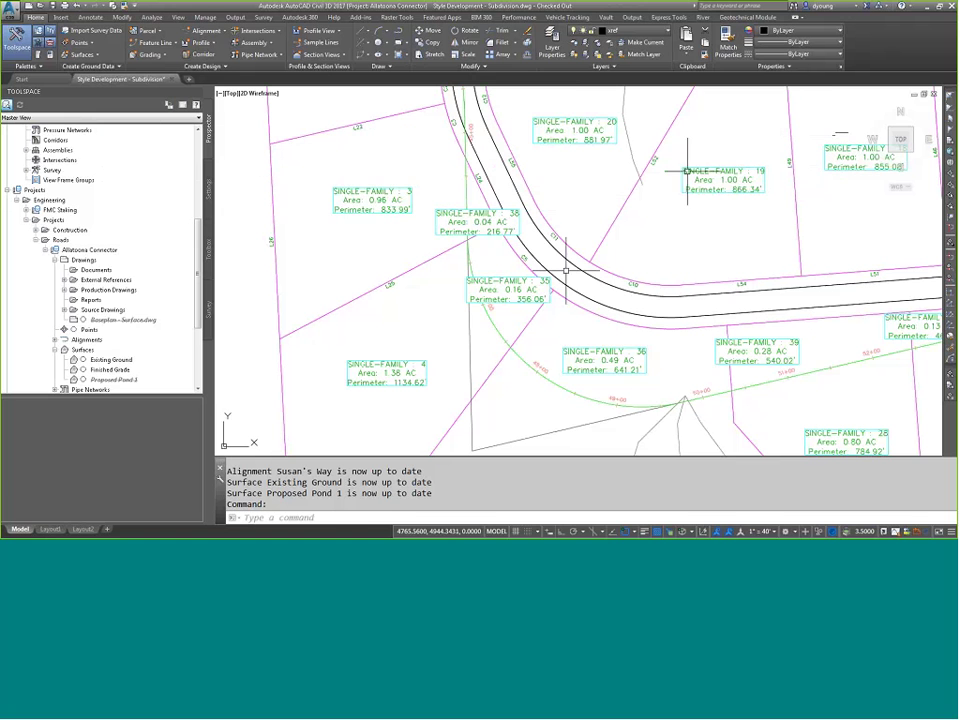
pyautogui.click(546, 376)
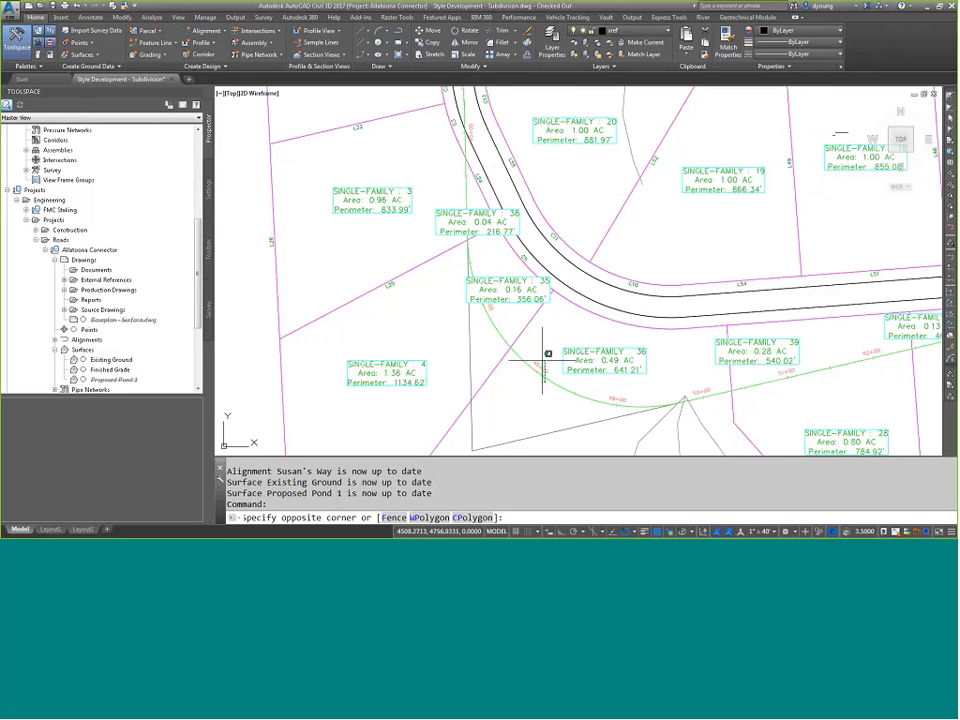
pyautogui.click(570, 382)
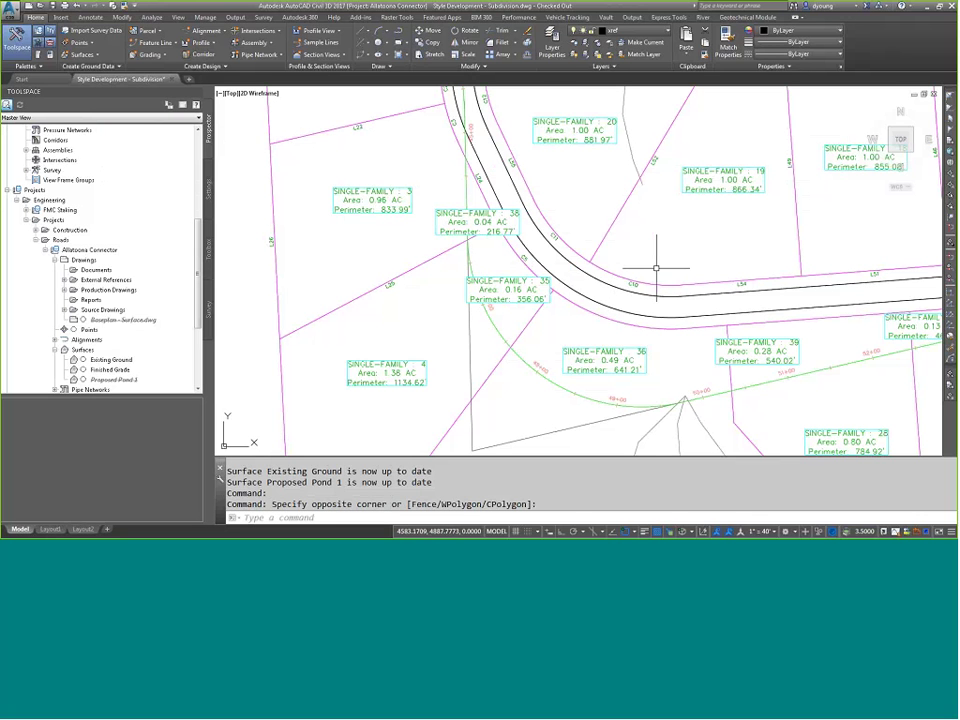
# Switch to the Autodesk Vault web client and sign in to the Infrastructure vault as Reviewer with a Vault Account and read-only access
pyautogui.moveTo(737, 263)
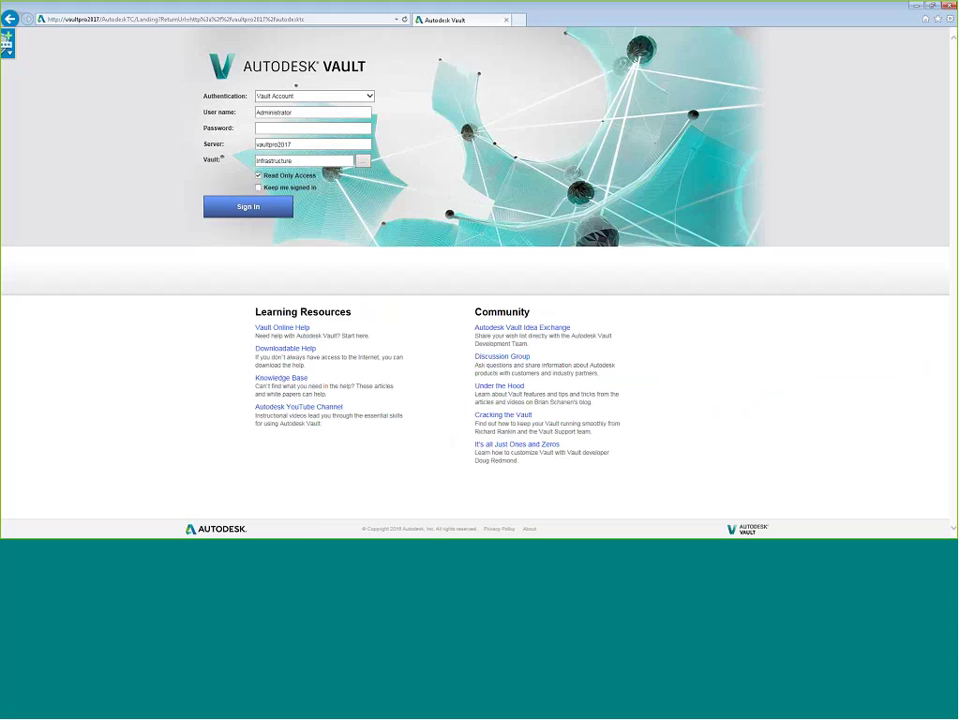
pyautogui.click(249, 208)
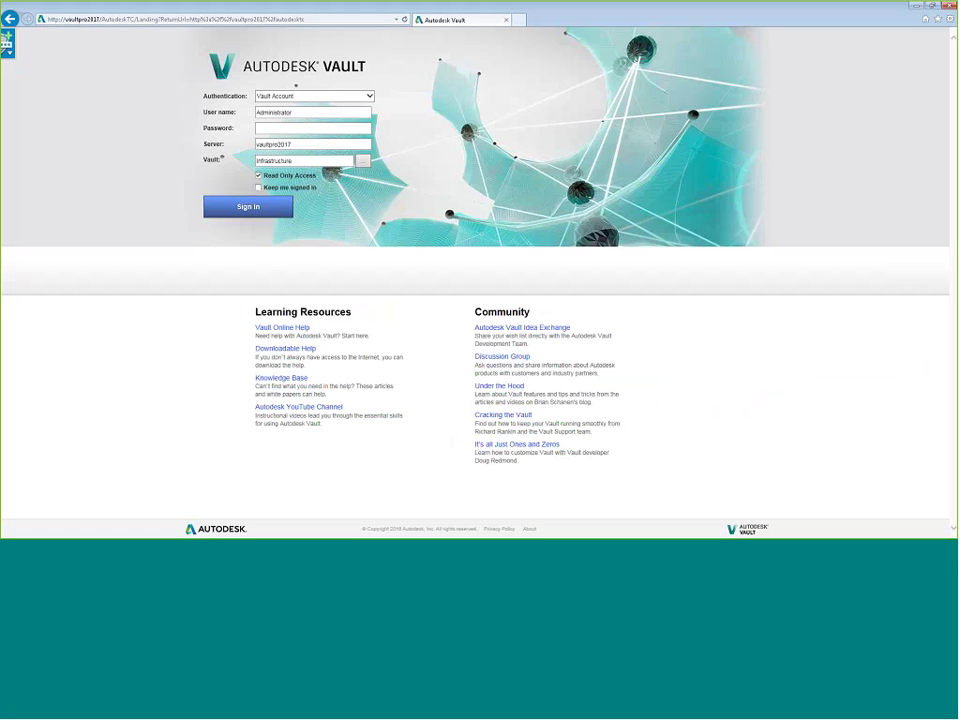
pyautogui.click(295, 97)
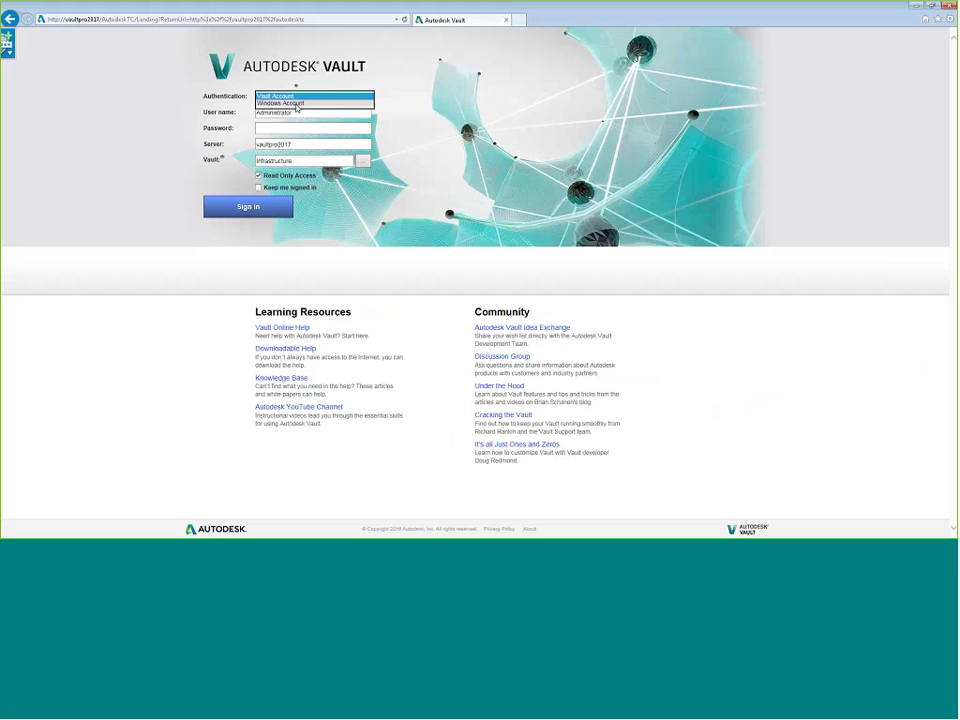
pyautogui.click(290, 96)
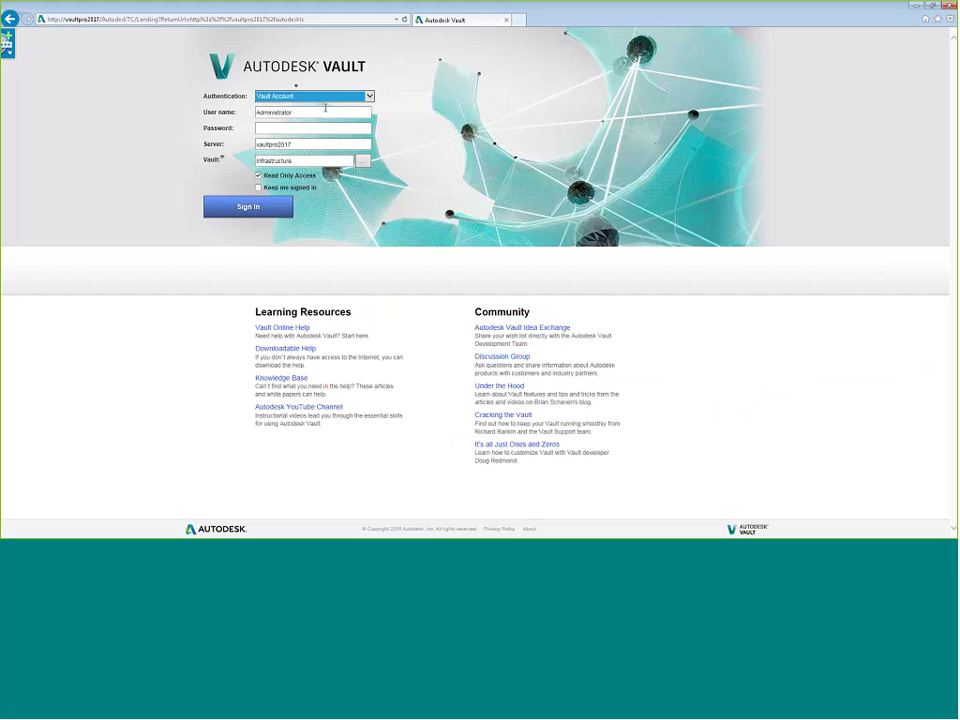
pyautogui.press('Tab')
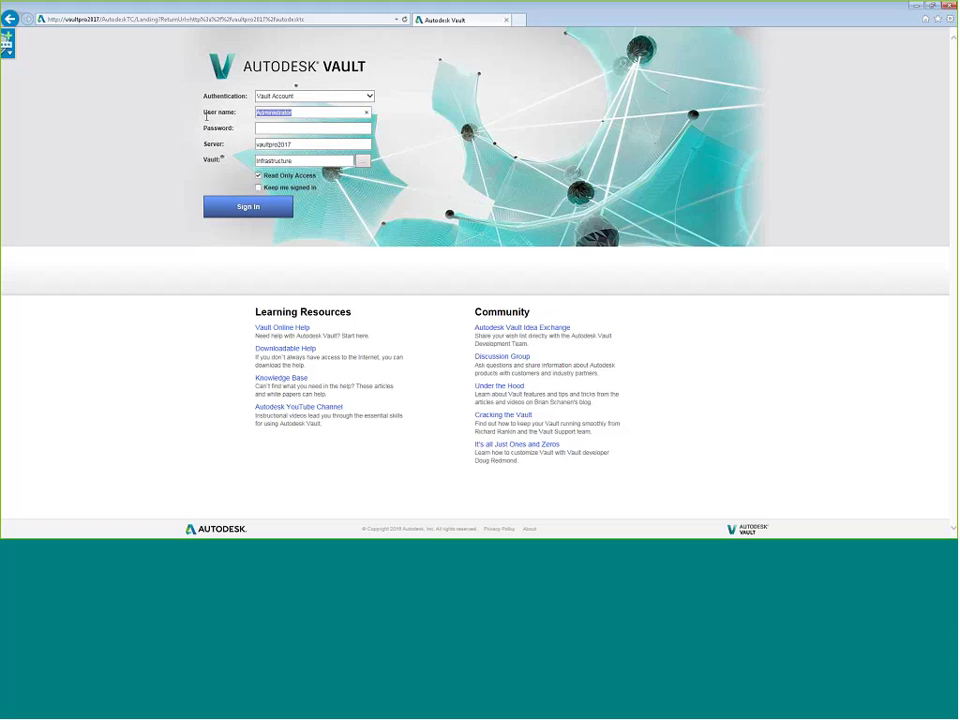
pyautogui.write('Reviewer')
pyautogui.click(255, 210)
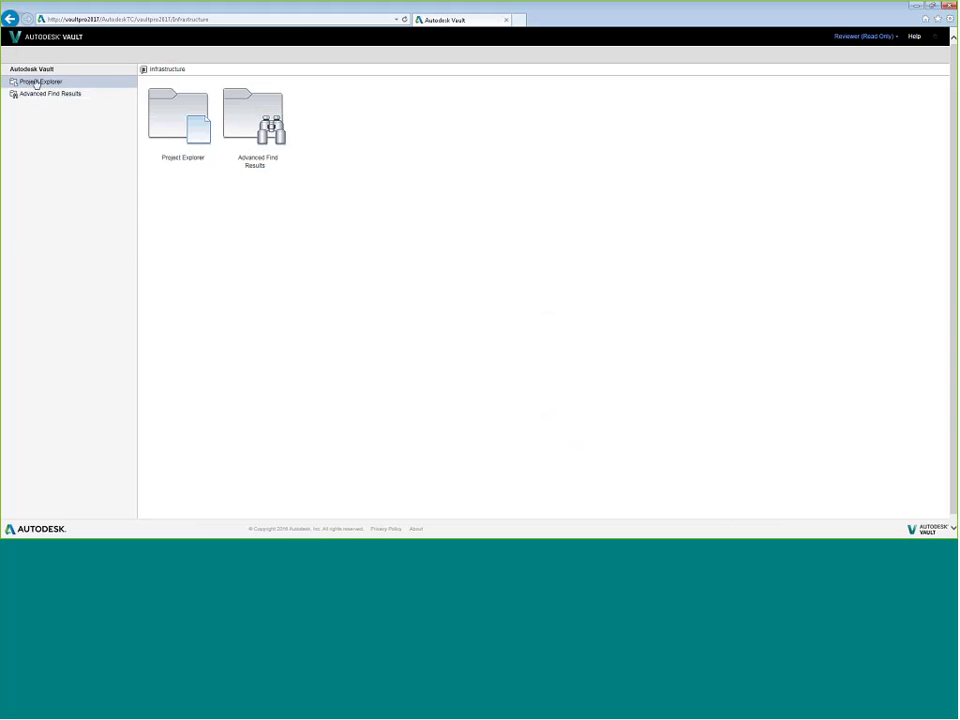
# Browse the Project Explorer to Engineering, Projects, Roads, Allatoona Connector and open its Production Drawings folder
pyautogui.click(176, 118)
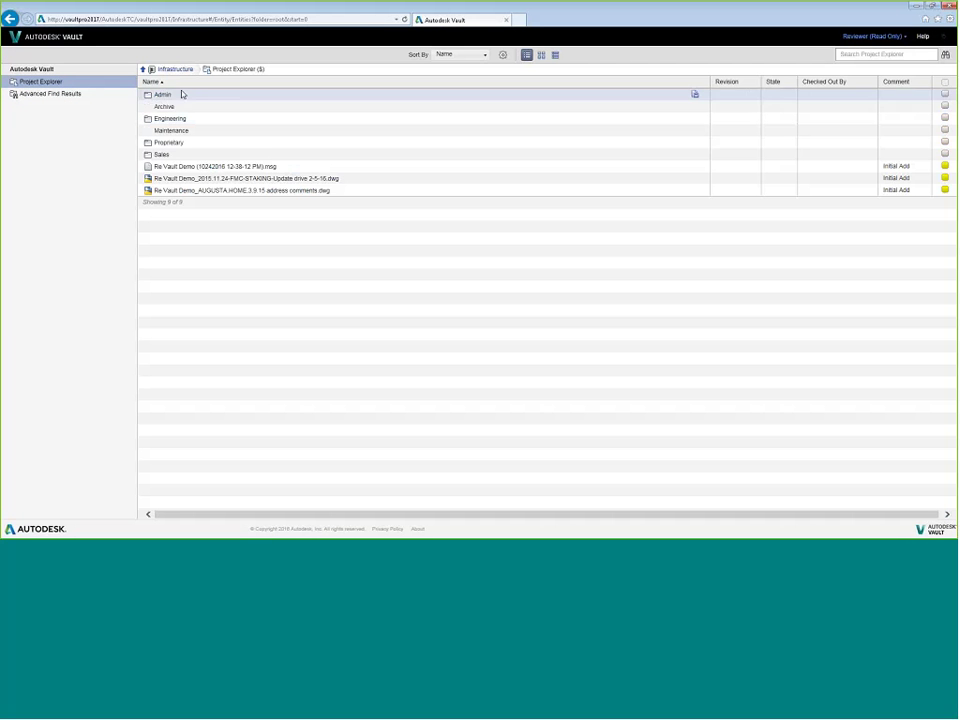
pyautogui.click(172, 118)
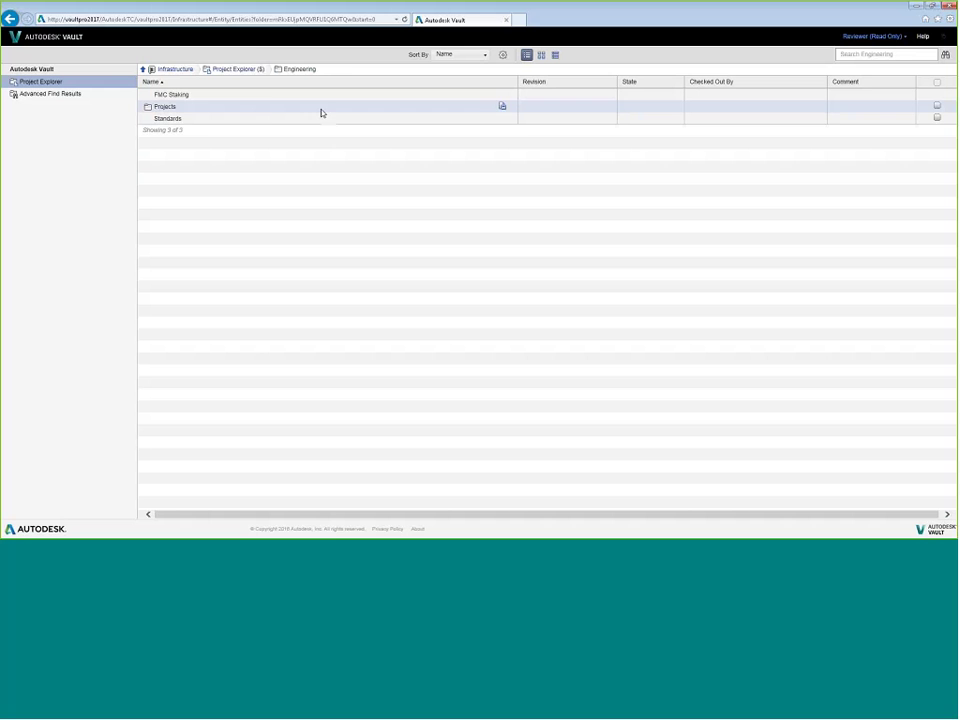
pyautogui.click(165, 106)
pyautogui.click(178, 120)
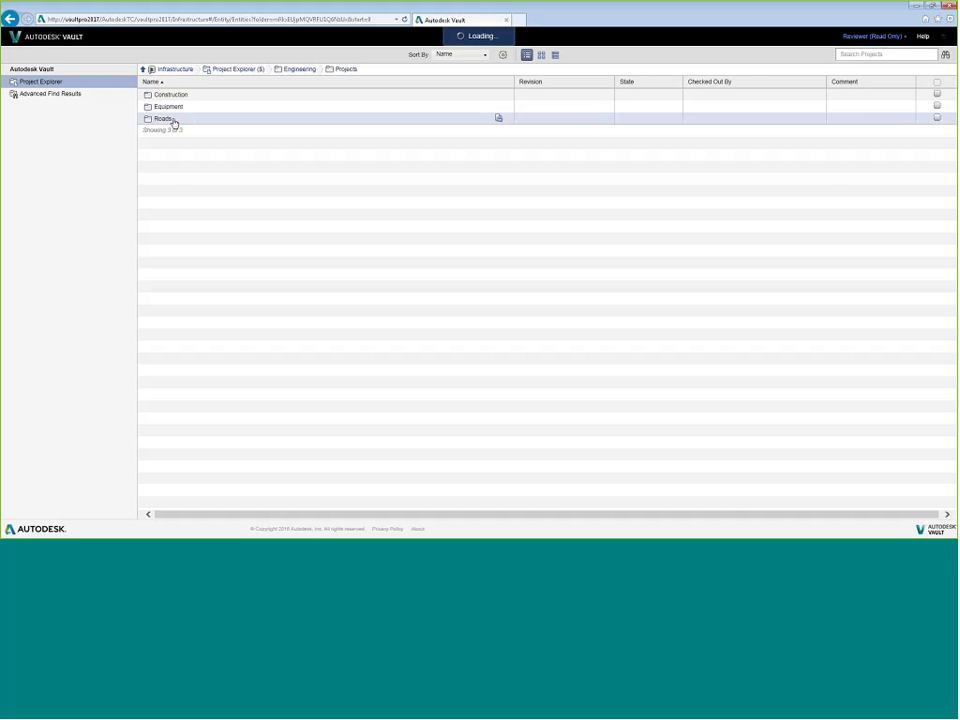
pyautogui.click(181, 95)
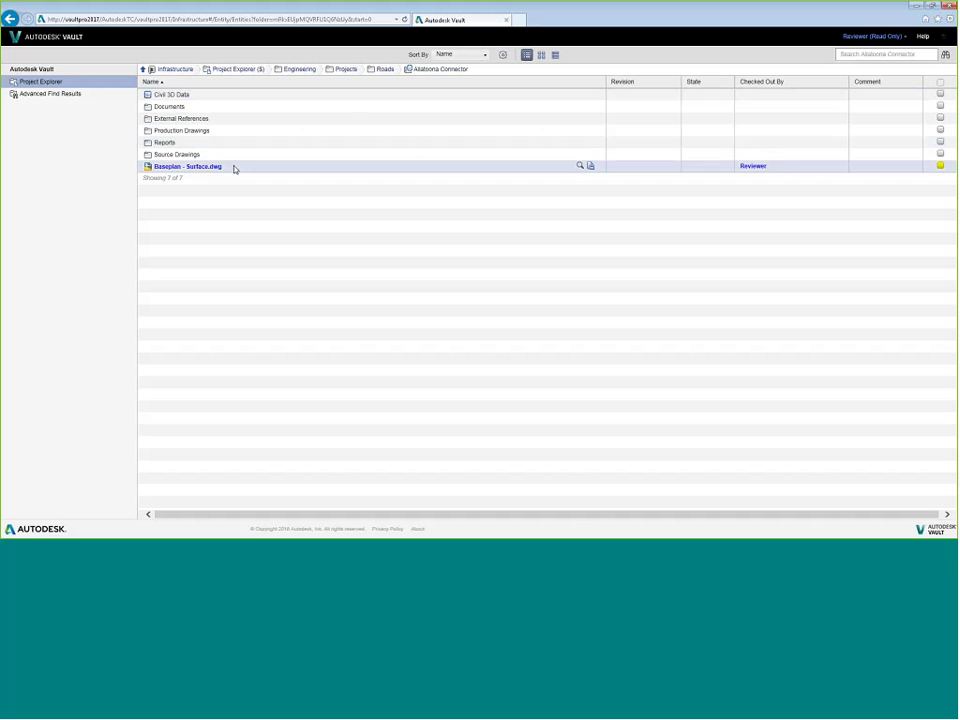
pyautogui.click(189, 128)
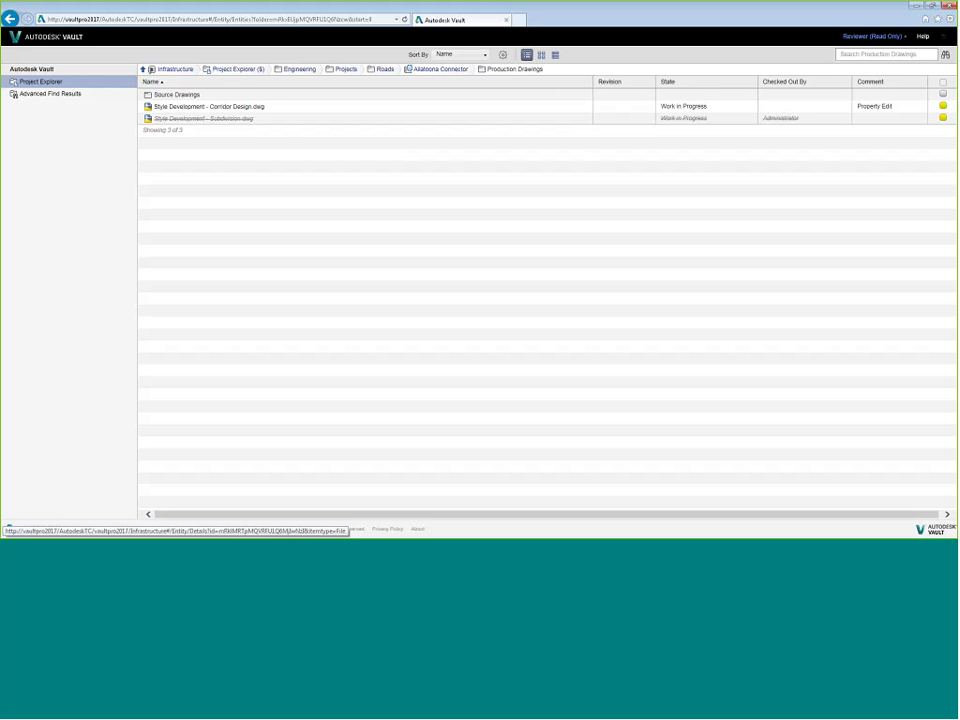
# Review the file details and user-defined properties of Style Development - Corridor Design.dwg, and view its enlarged preview
pyautogui.click(240, 107)
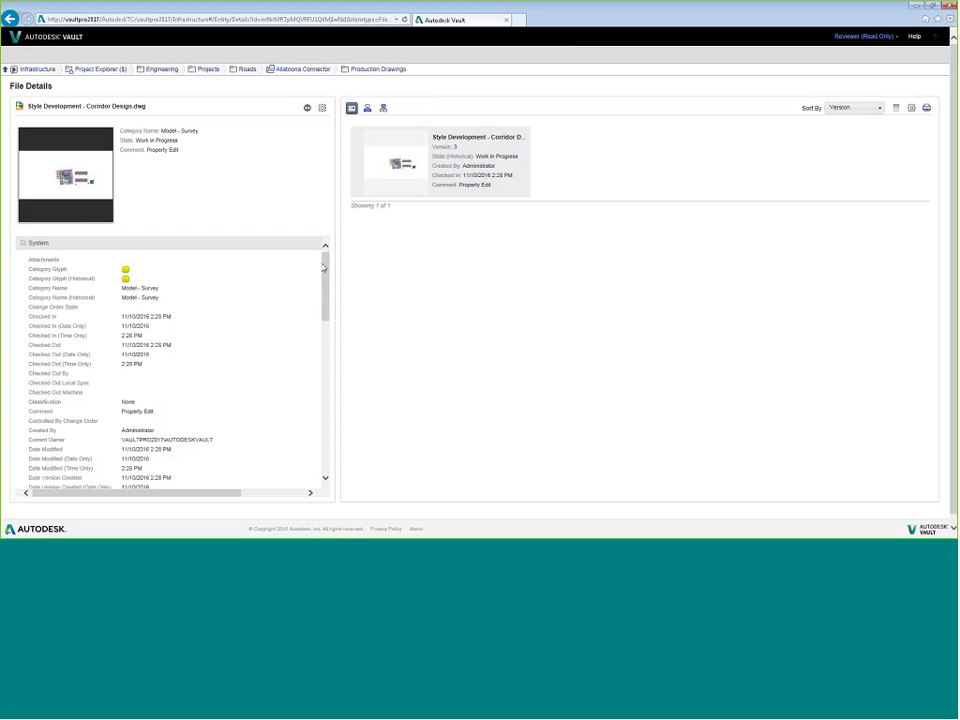
pyautogui.moveTo(325, 285); pyautogui.dragTo(320, 432)
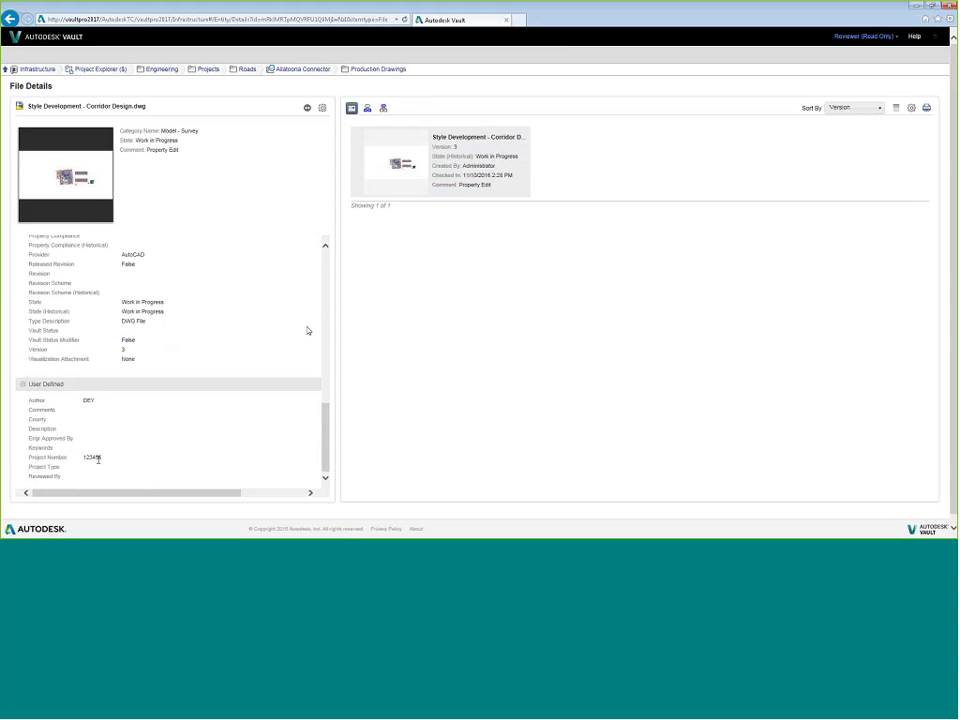
pyautogui.scroll(10, 320, 330)
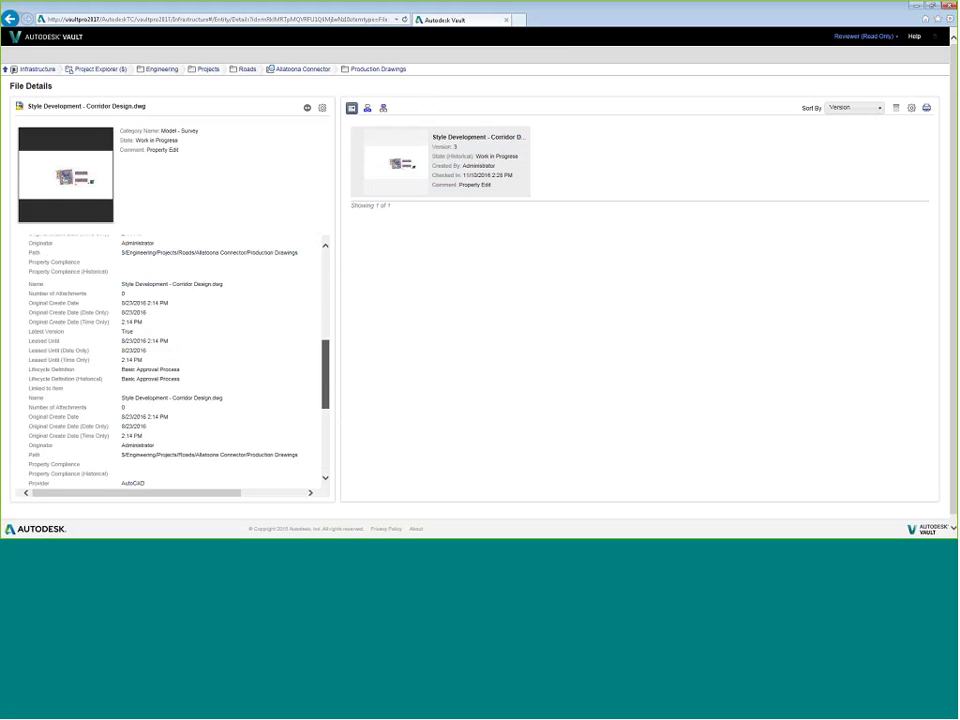
pyautogui.moveTo(43, 206)
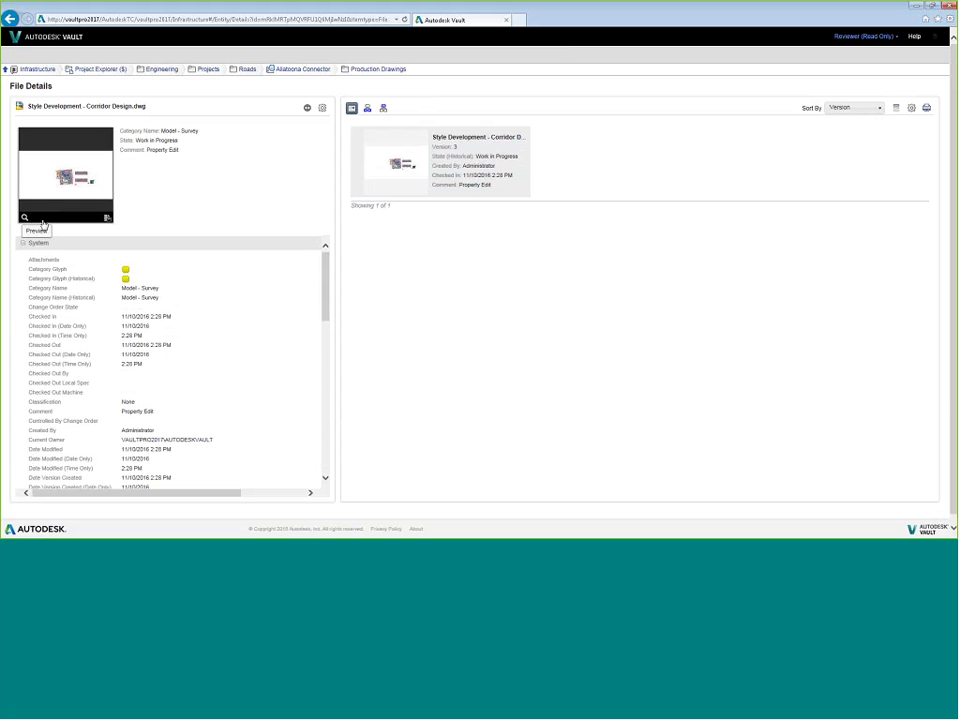
pyautogui.click(25, 219)
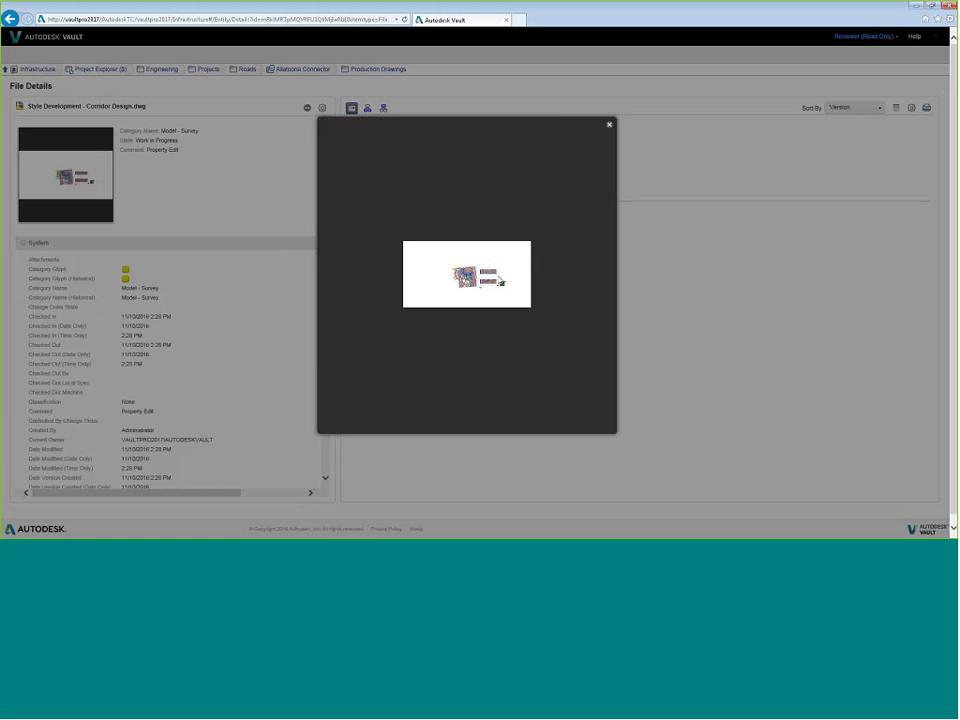
pyautogui.click(608, 127)
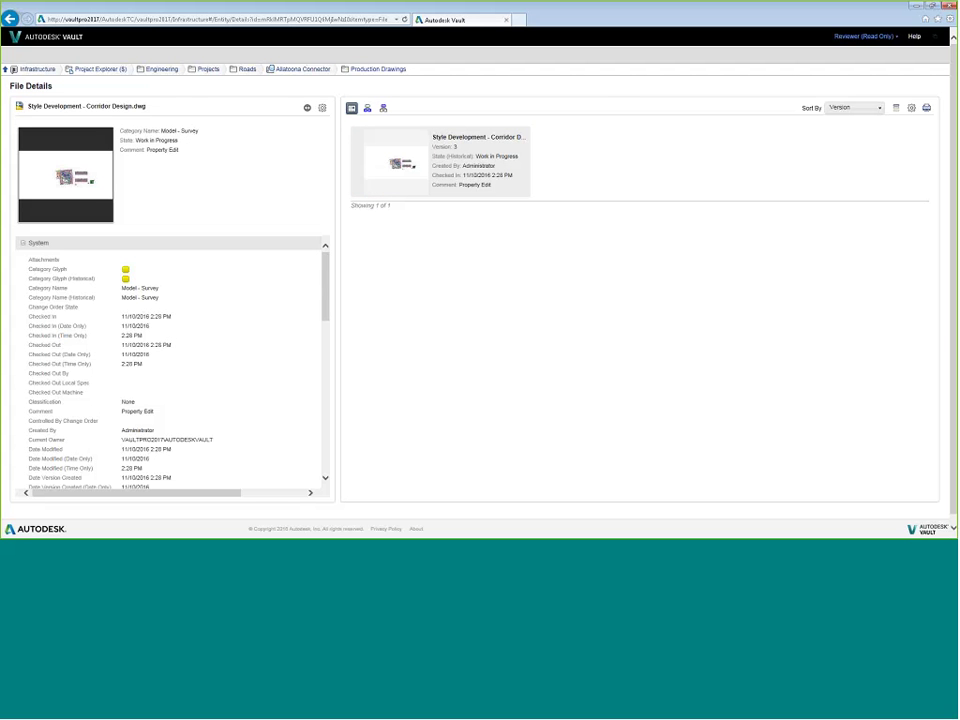
# Switch to Vault Professional and compare the version 2 and version 3 previews of Style Development - Corridor Design.dwg
pyautogui.hotkey('alt', 'Tab')
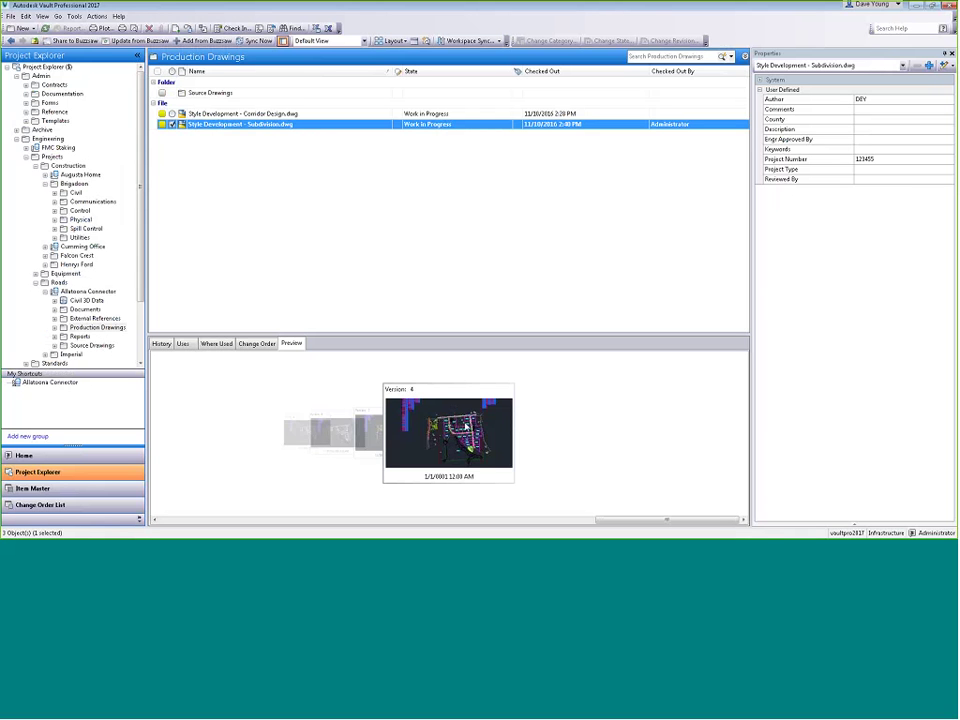
pyautogui.click(328, 115)
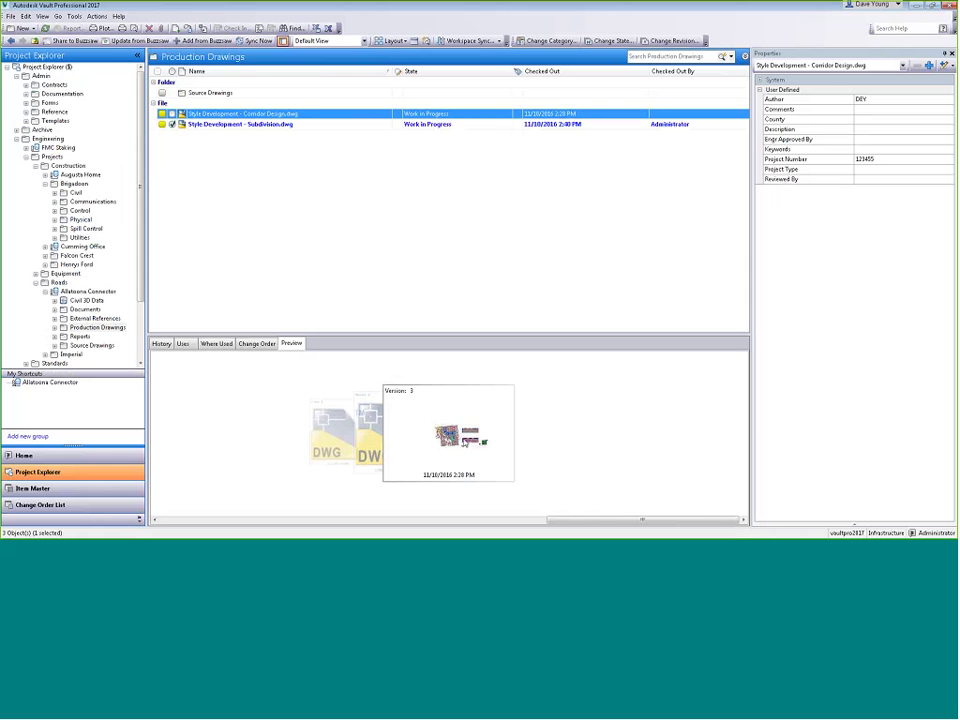
pyautogui.click(463, 441)
pyautogui.scroll(-1, 463, 441)
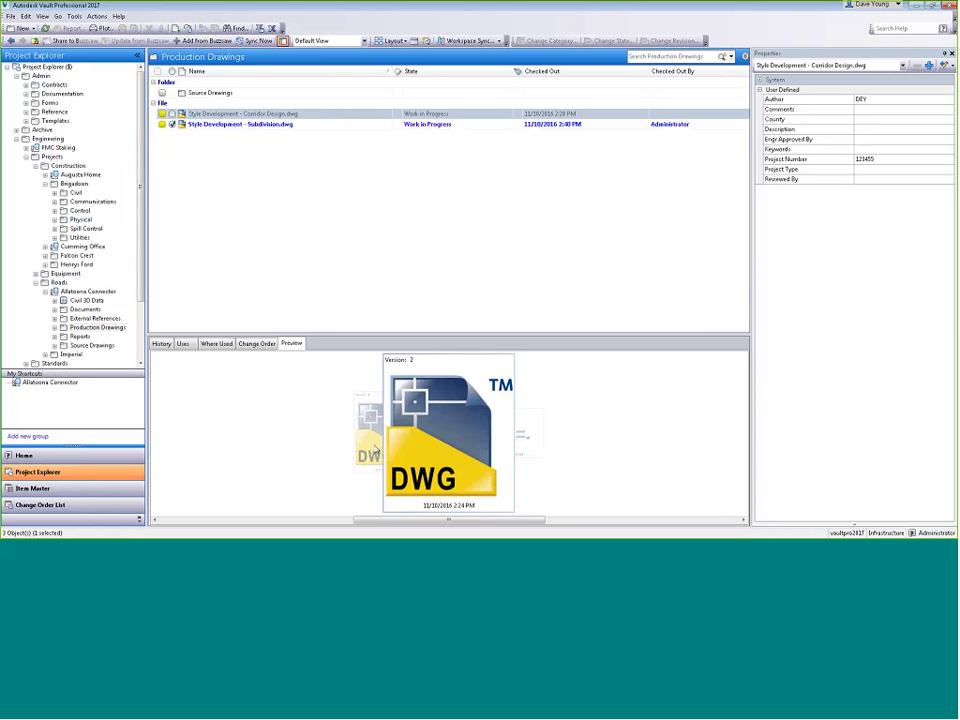
pyautogui.click(523, 447)
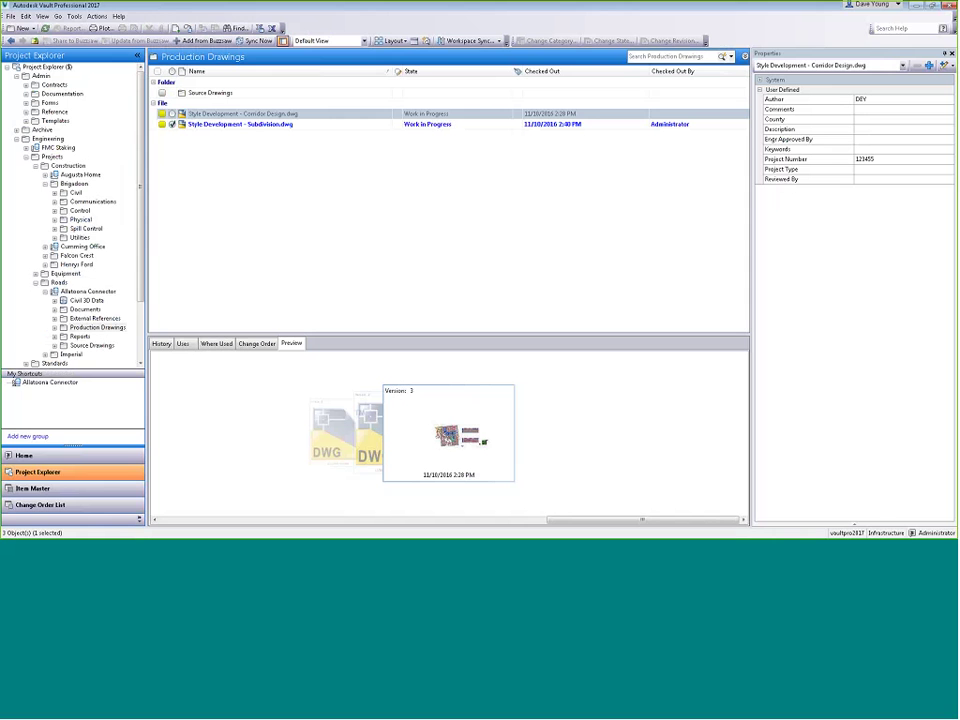
# Queue a view update for Style Development - Corridor Design.dwg
pyautogui.click(305, 115)
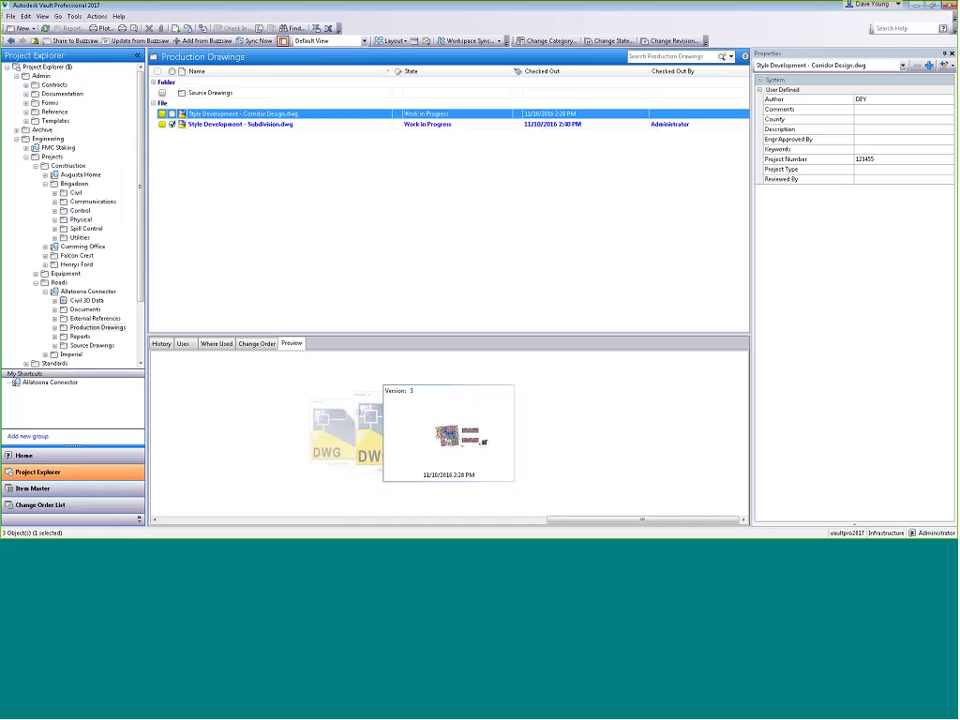
pyautogui.click(319, 124)
pyautogui.press('Up')
pyautogui.click(75, 17)
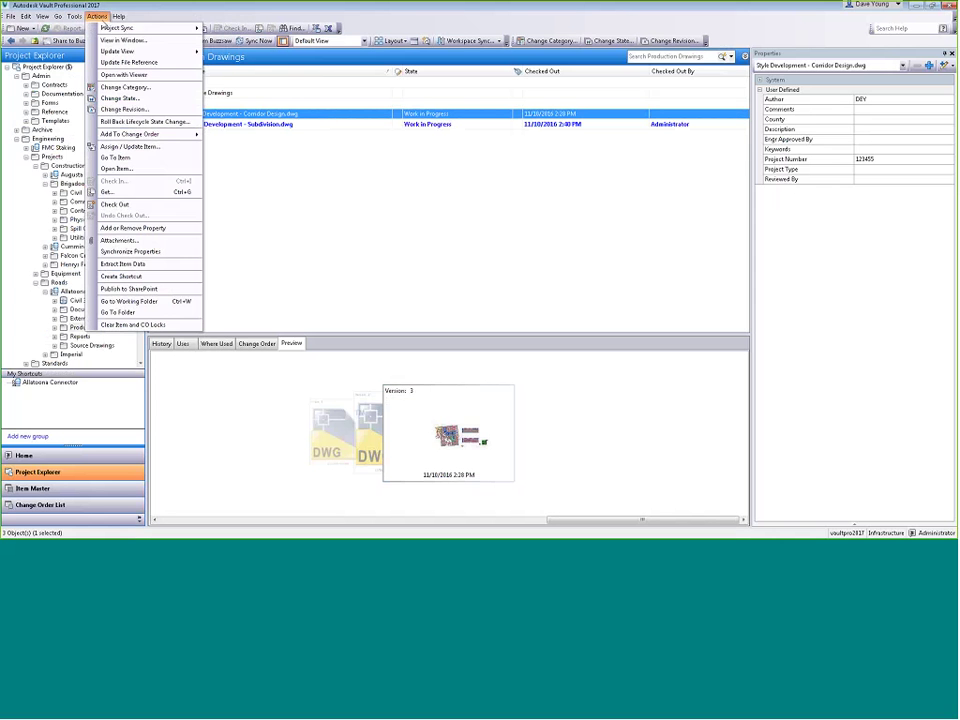
pyautogui.moveTo(160, 51)
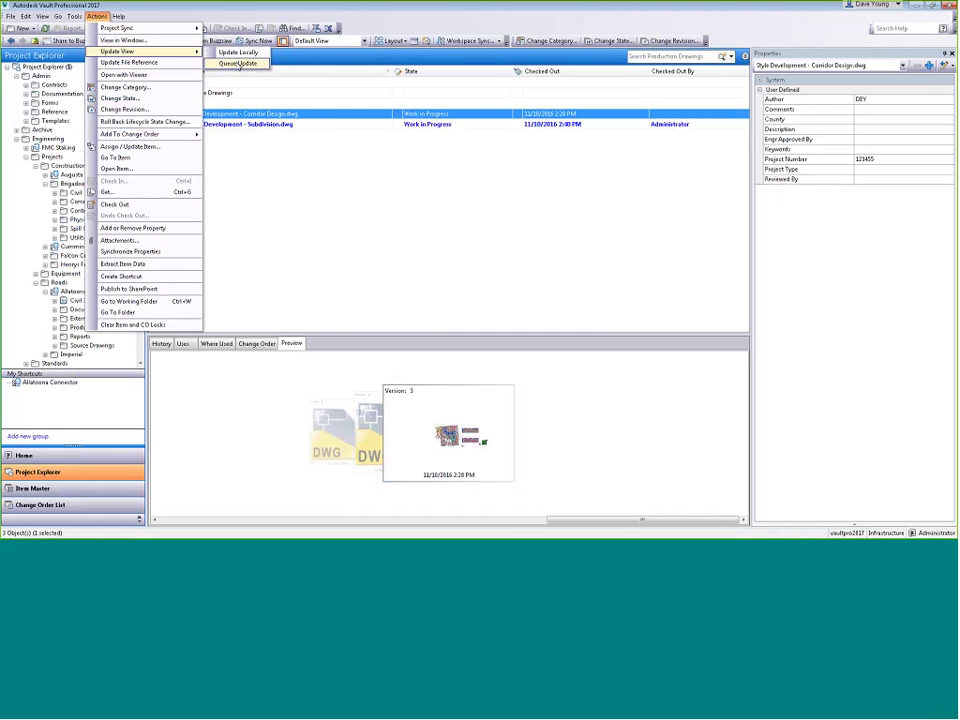
pyautogui.click(239, 64)
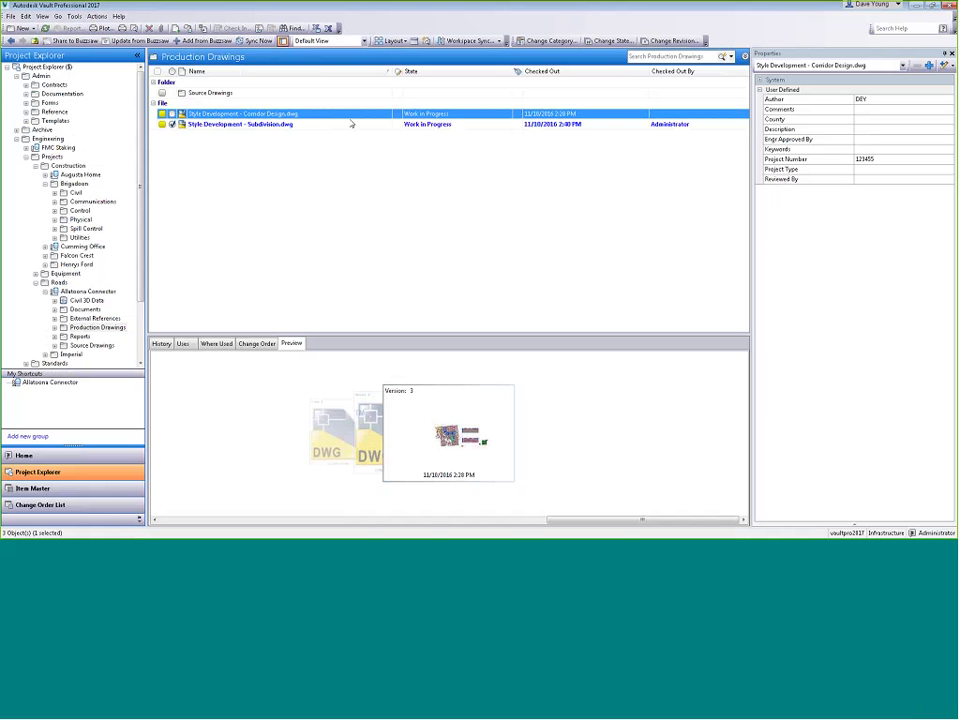
# Check the Job Server Queue for submitted jobs and close it
pyautogui.click(75, 18)
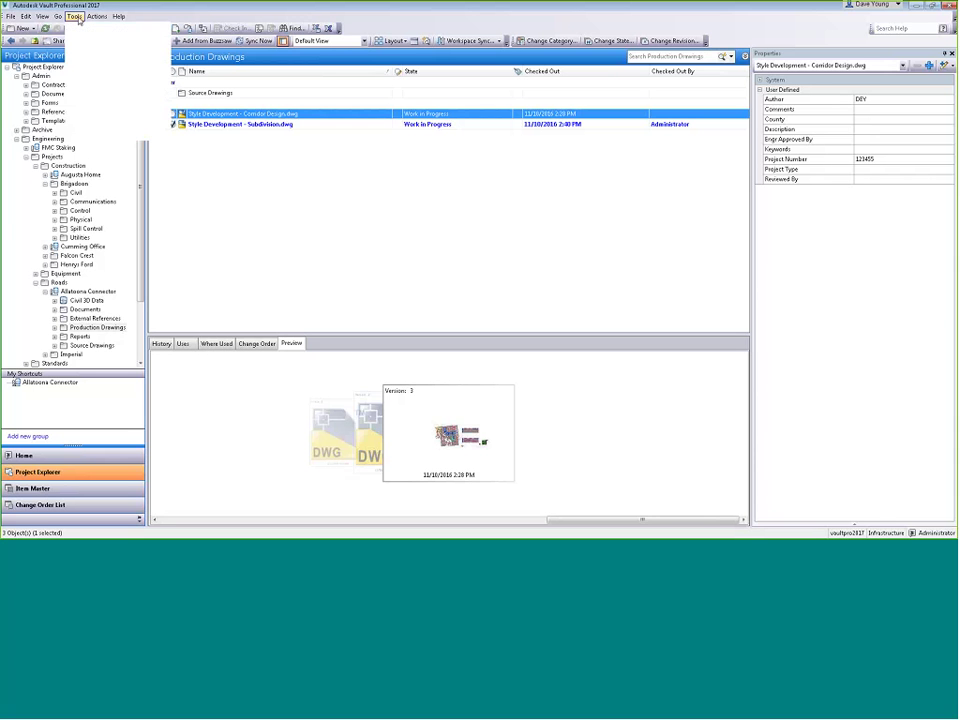
pyautogui.click(121, 18)
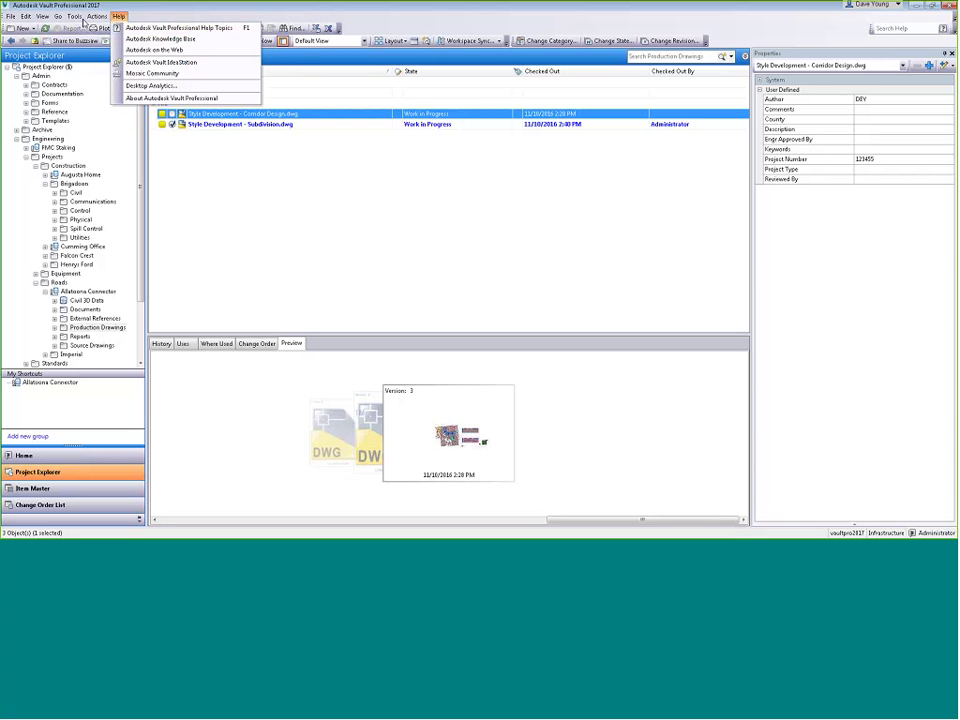
pyautogui.moveTo(75, 18)
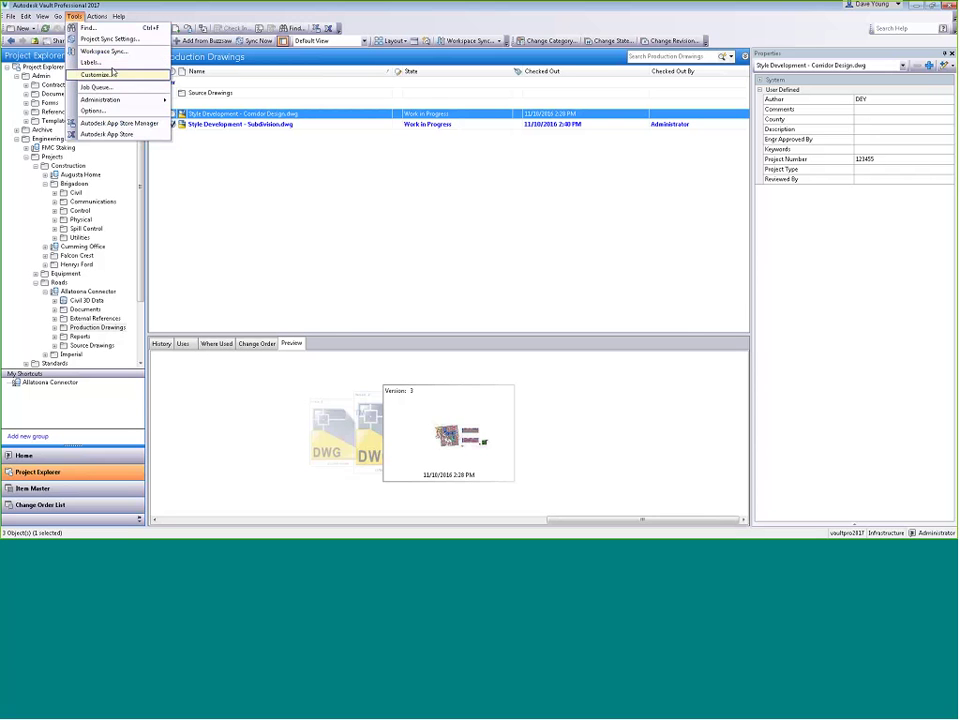
pyautogui.click(99, 88)
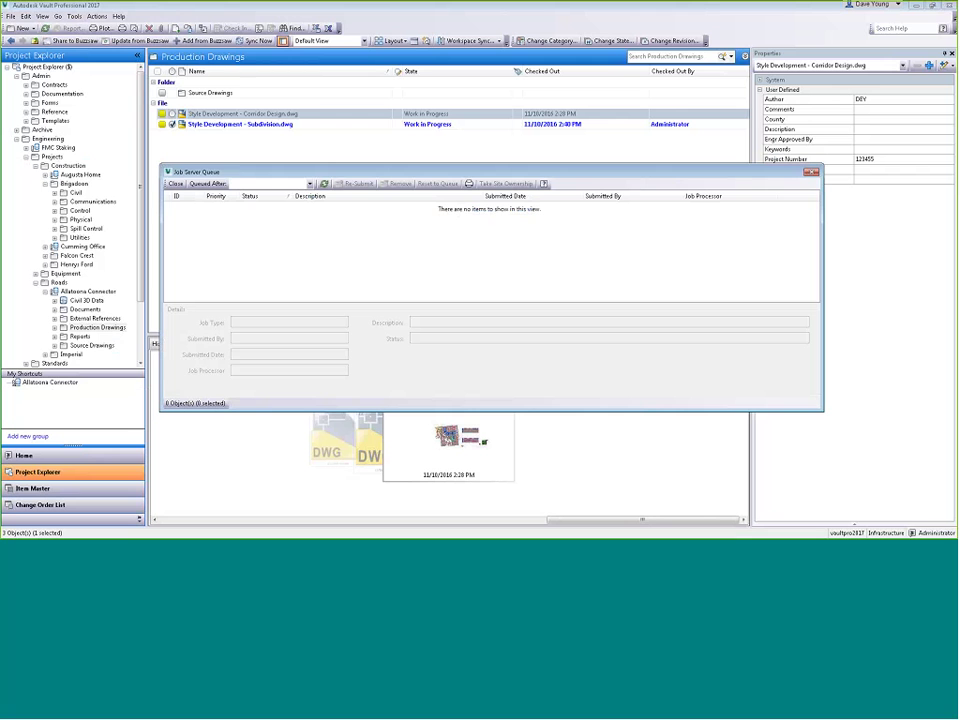
pyautogui.click(812, 173)
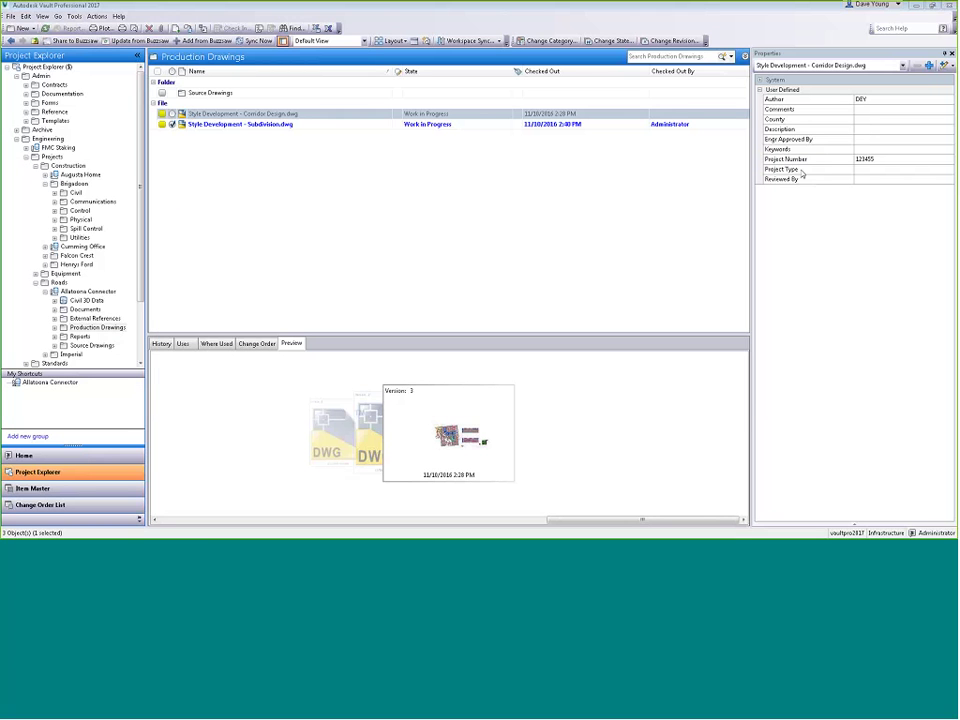
# Switch back to the Vault web client, open the Corridor Design drawing's published view in the browser and examine the model sheet
pyautogui.click(381, 116)
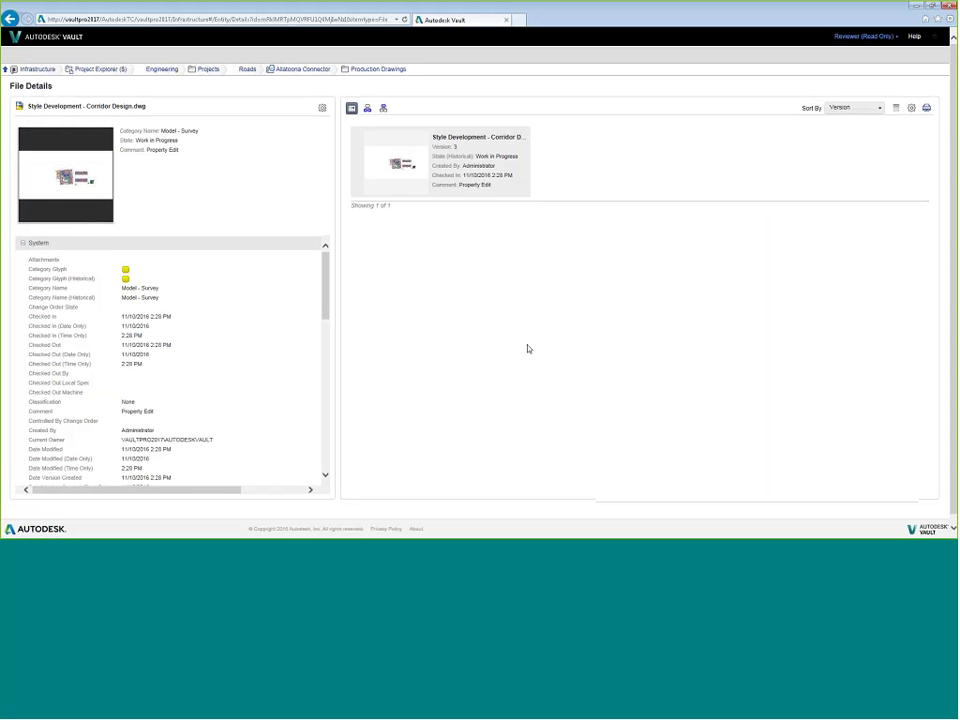
pyautogui.click(392, 188)
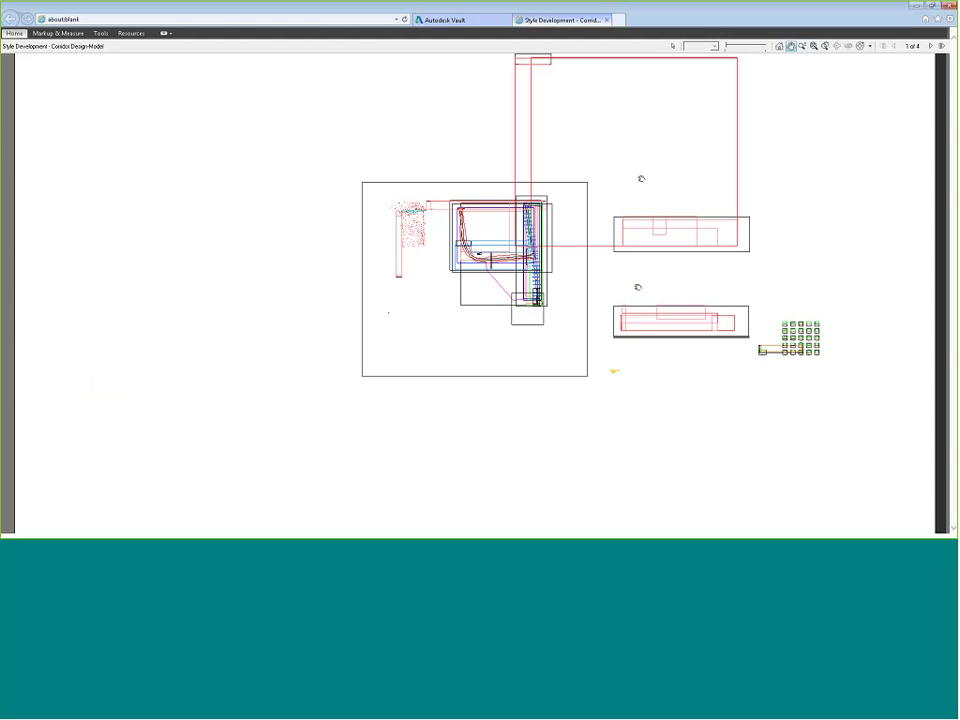
pyautogui.scroll(5, 636, 286)
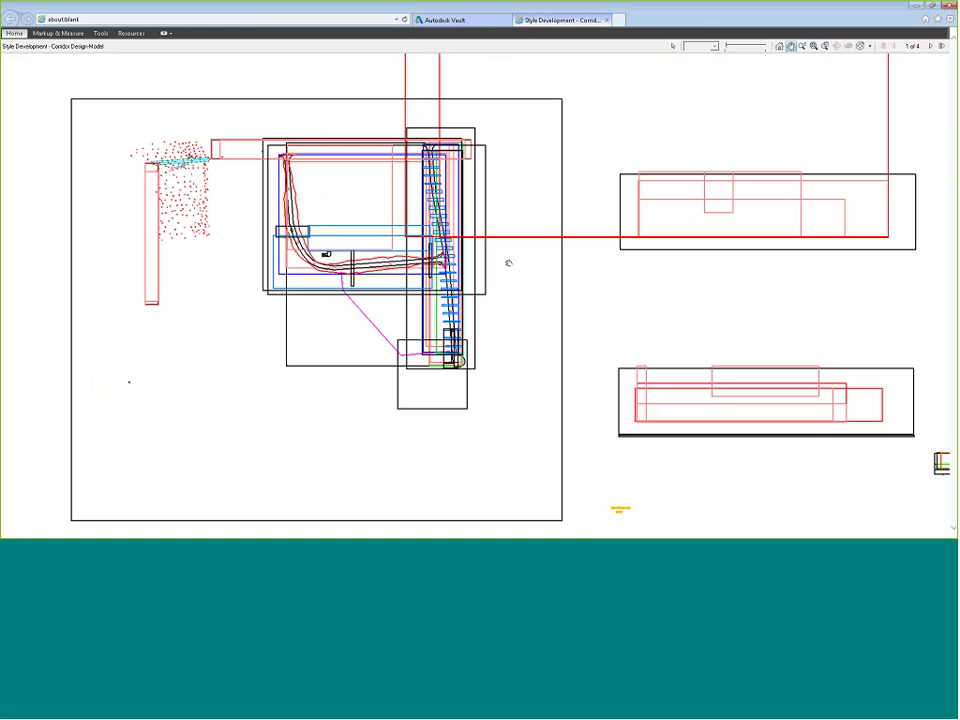
pyautogui.scroll(-1, 546, 306)
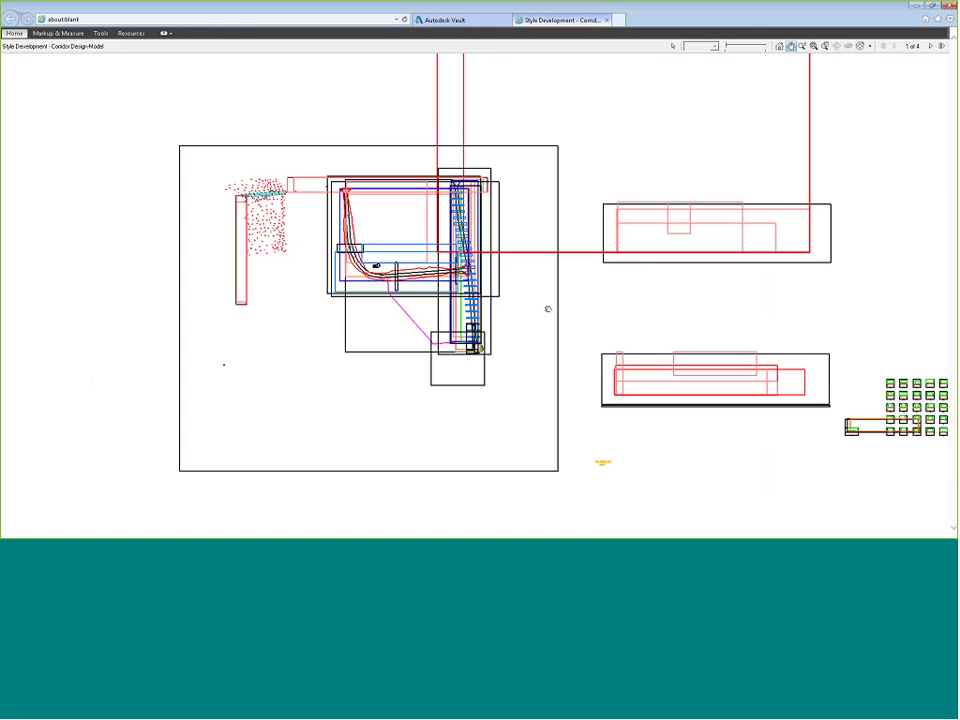
pyautogui.scroll(-1, 546, 306)
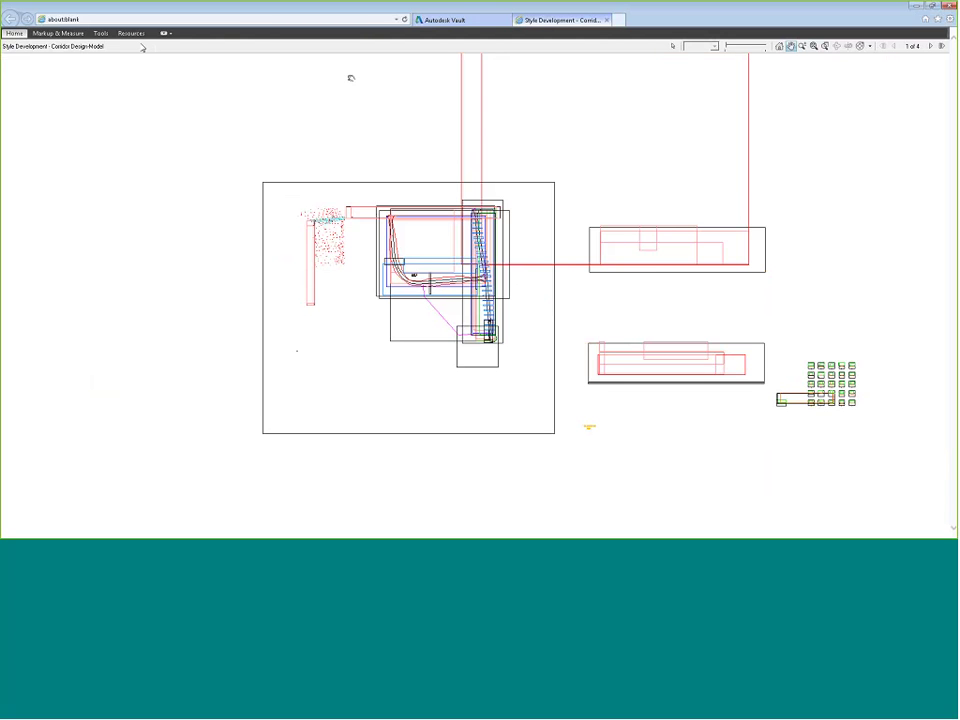
# Page through the published view's sheets to the last one, examine the title block on Sheet (1), and close the view
pyautogui.moveTo(460, 287)
pyautogui.mouseDown()
pyautogui.moveTo(324, 257)
pyautogui.moveTo(367, 248)
pyautogui.mouseUp()
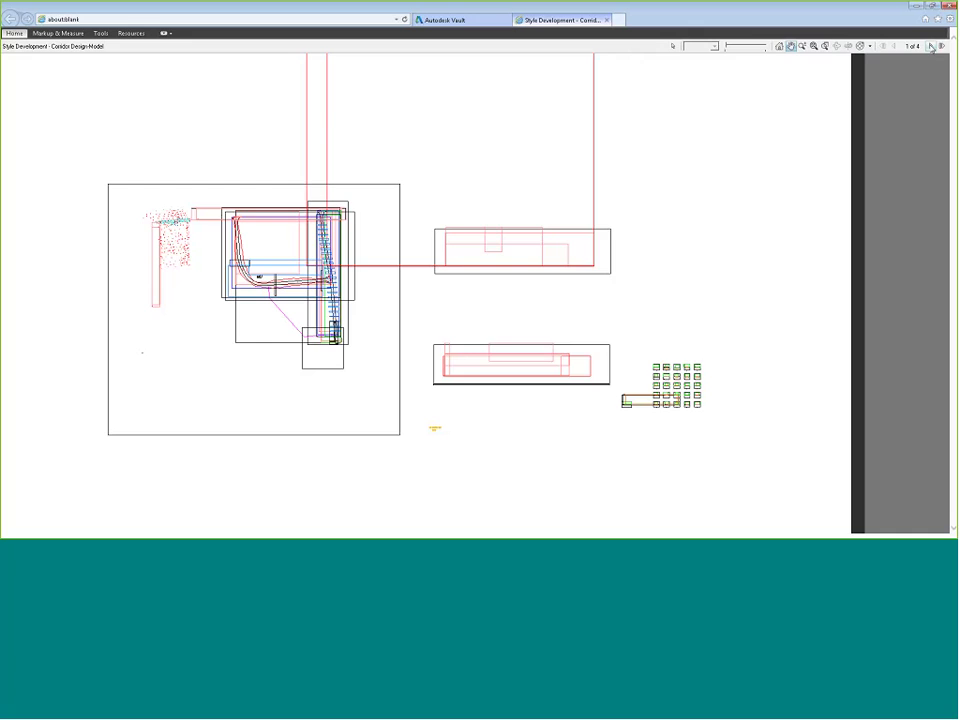
pyautogui.click(931, 46)
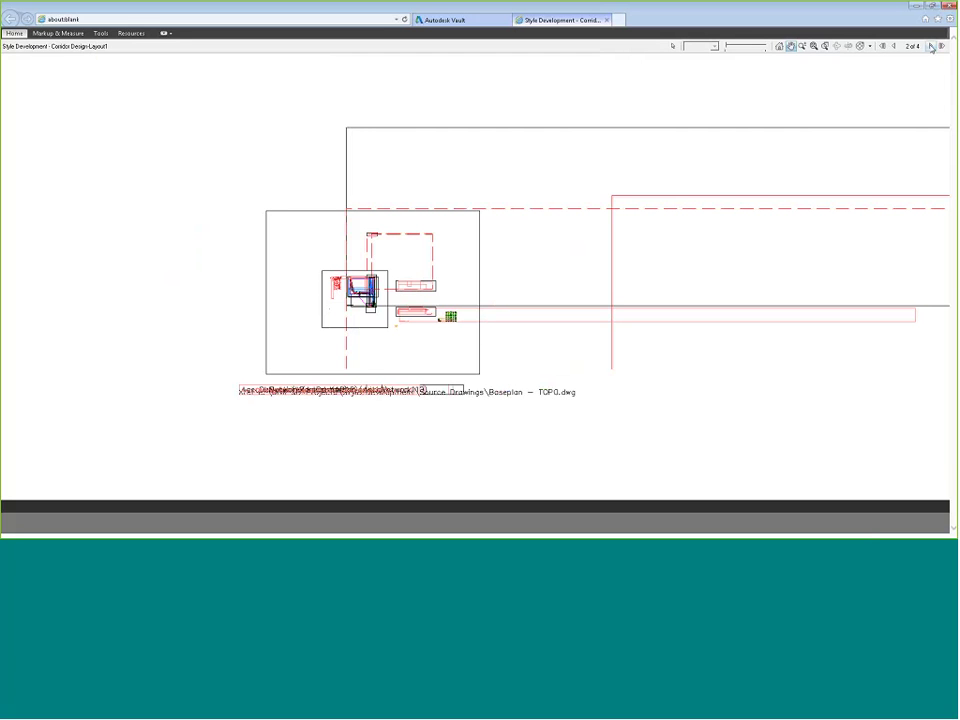
pyautogui.click(931, 46)
pyautogui.click(931, 46)
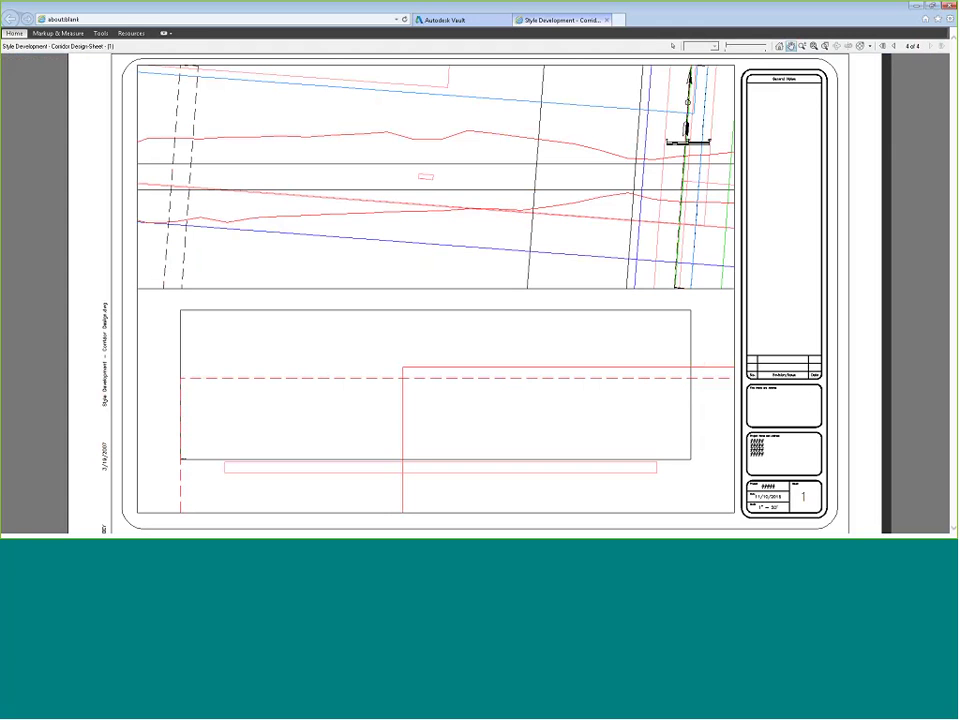
pyautogui.moveTo(797, 442); pyautogui.dragTo(700, 372)
pyautogui.scroll(3, 700, 372)
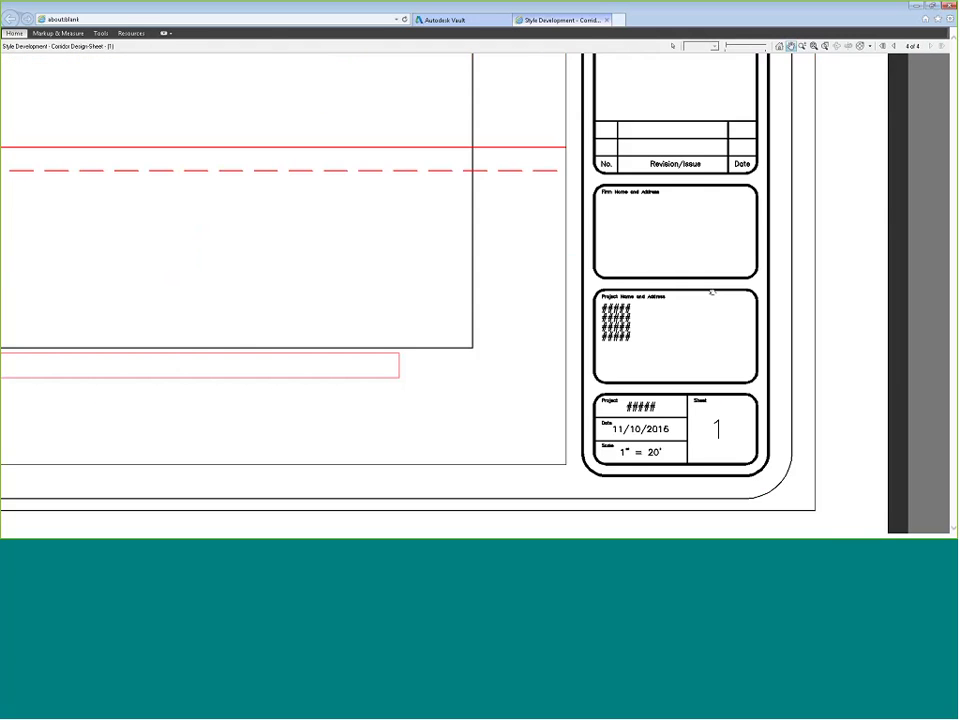
pyautogui.scroll(-5, 711, 292)
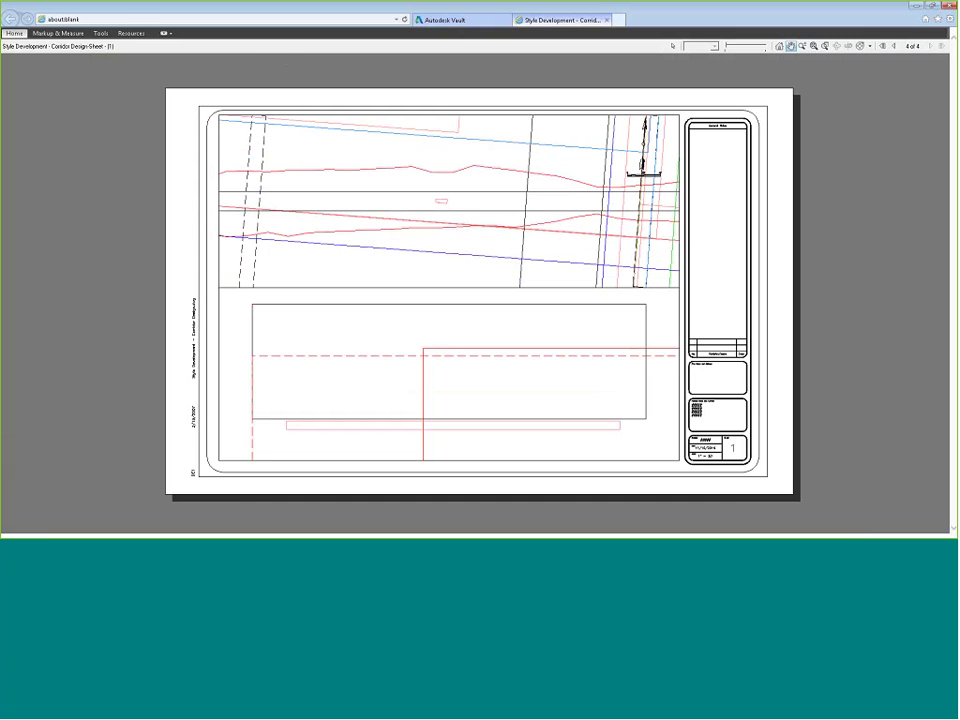
pyautogui.click(607, 20)
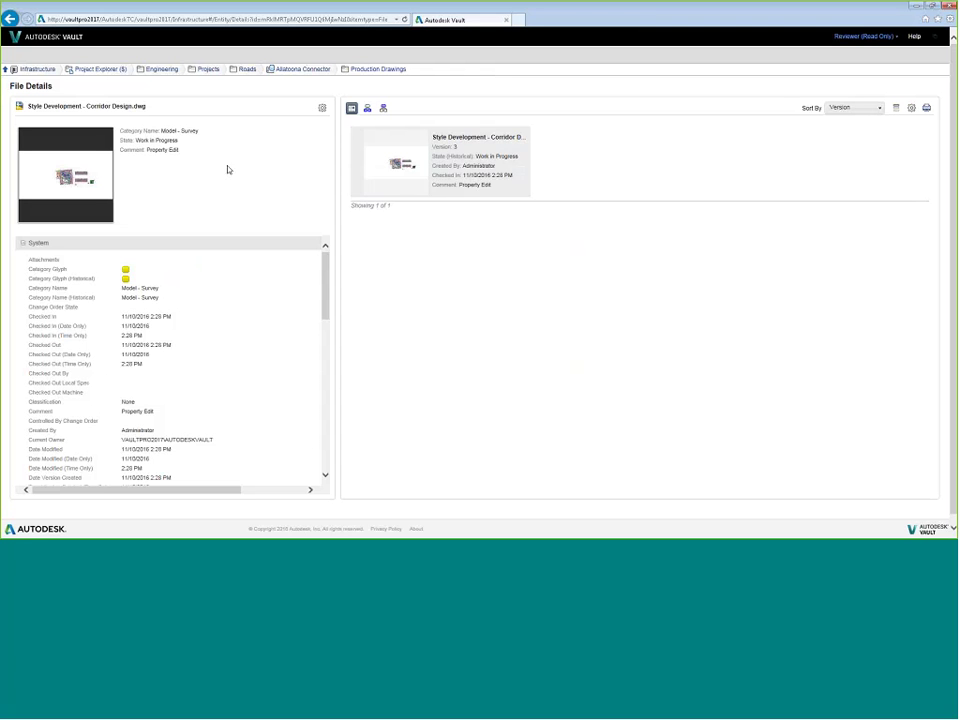
# Review the Corridor Design drawing's file details, return to the Infrastructure vault's root, and show the read-only account's options
pyautogui.moveTo(366, 146)
pyautogui.moveTo(325, 282); pyautogui.dragTo(335, 231)
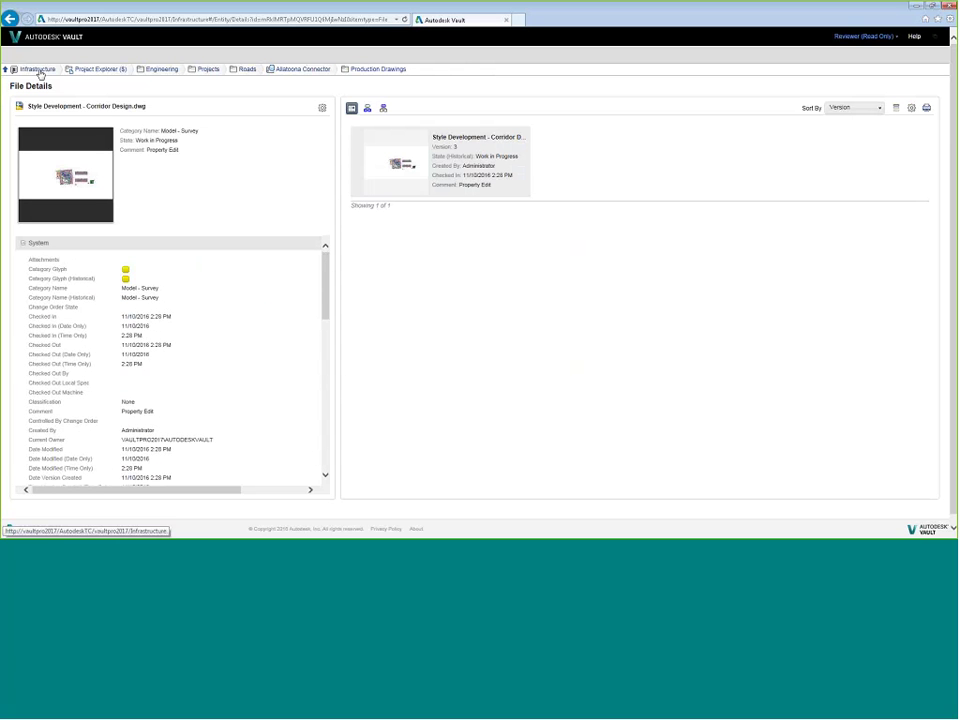
pyautogui.click(38, 70)
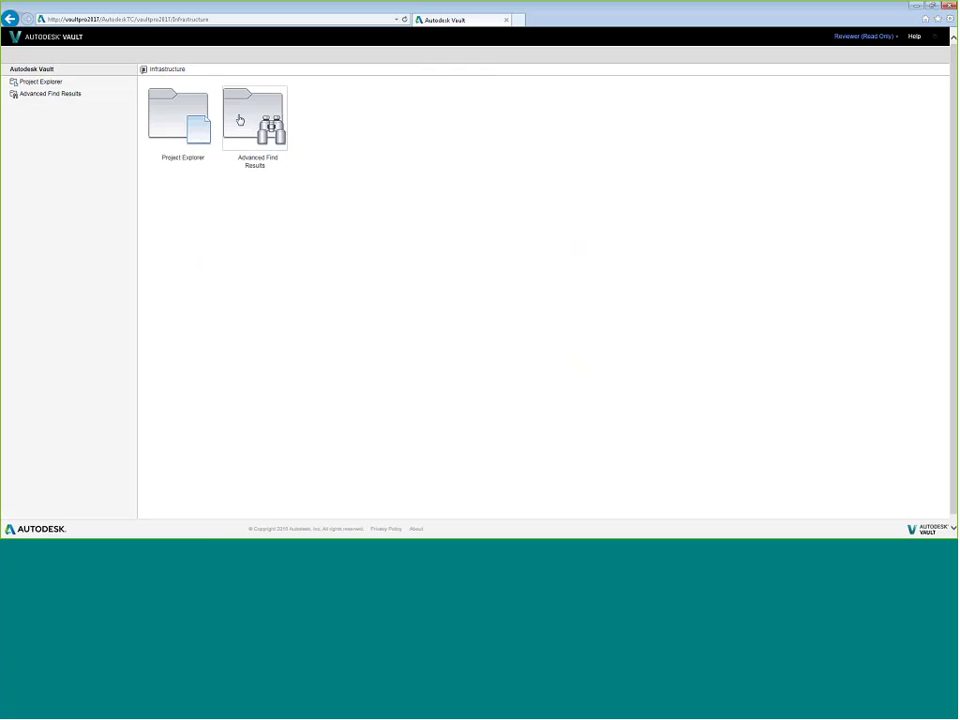
pyautogui.click(65, 84)
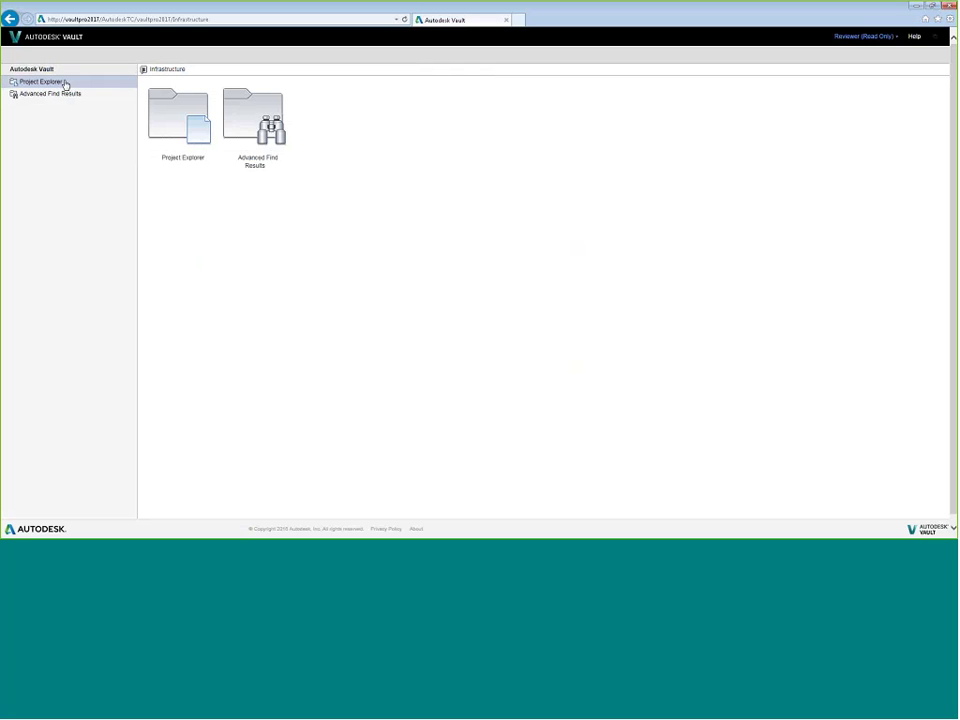
pyautogui.click(885, 37)
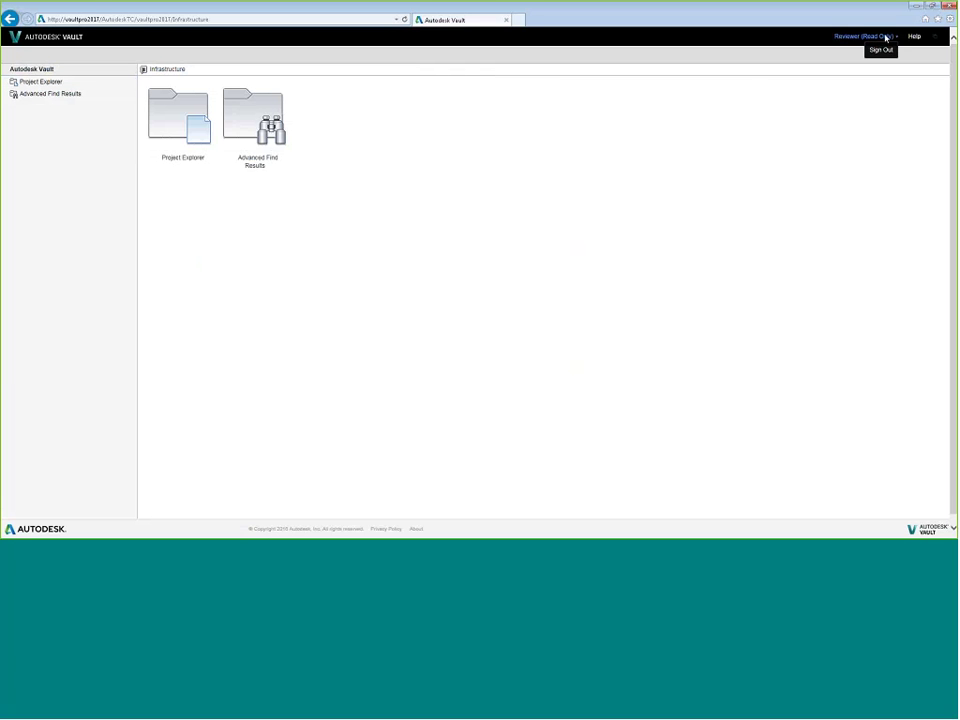
# Switch to the Outlook message and check in the email with its VaultC3D-WBN-11-10-16.xlsx attachment to $/Admin/Contracts
pyautogui.hotkey('alt', 'Tab')
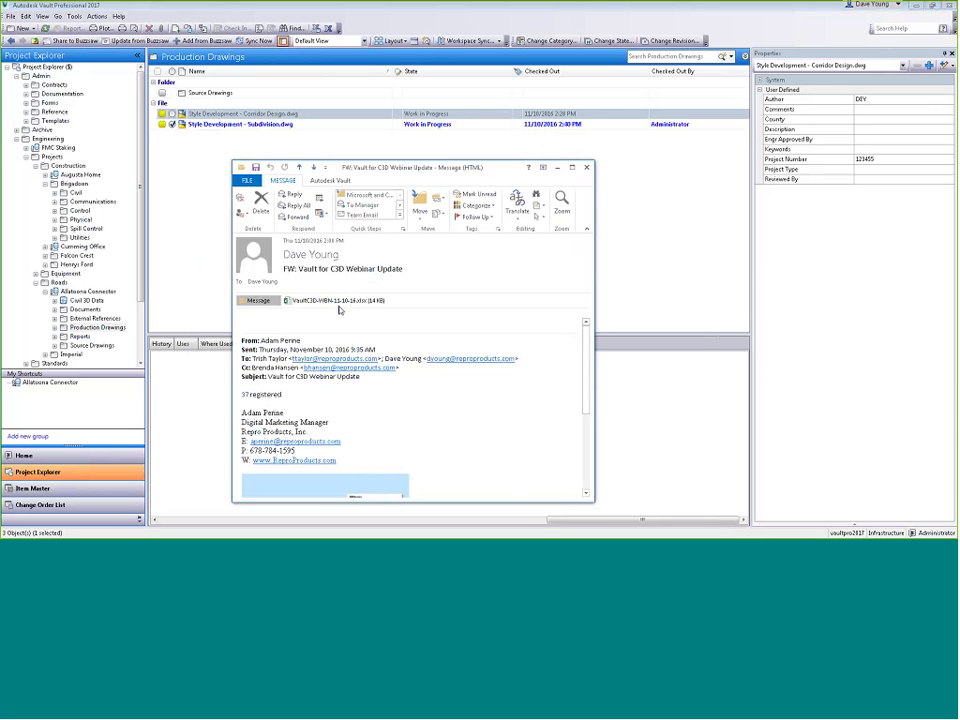
pyautogui.click(330, 180)
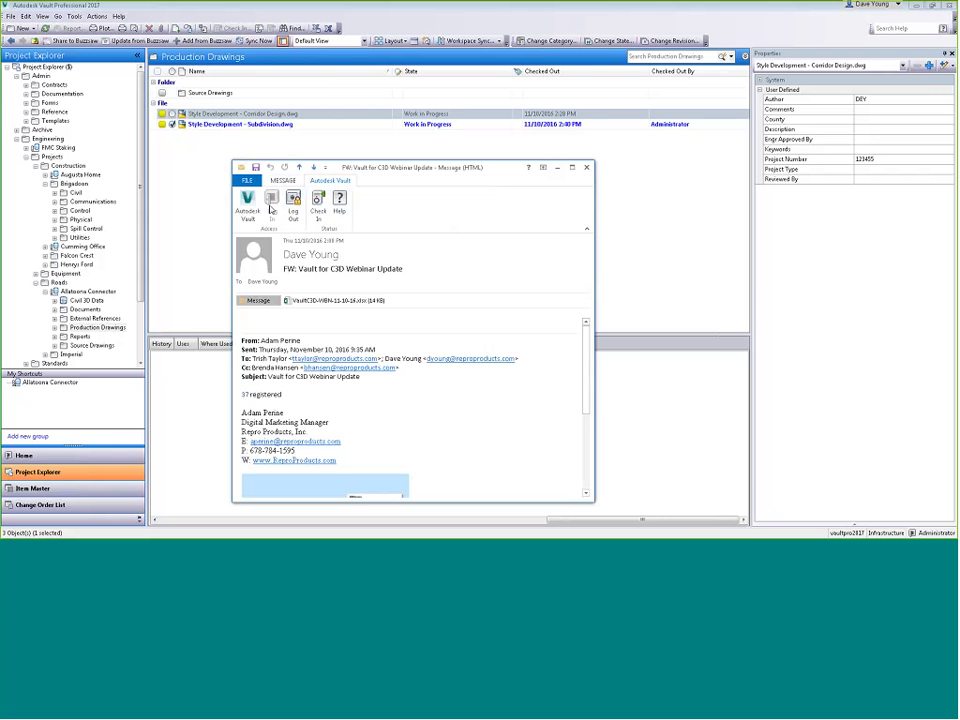
pyautogui.click(317, 202)
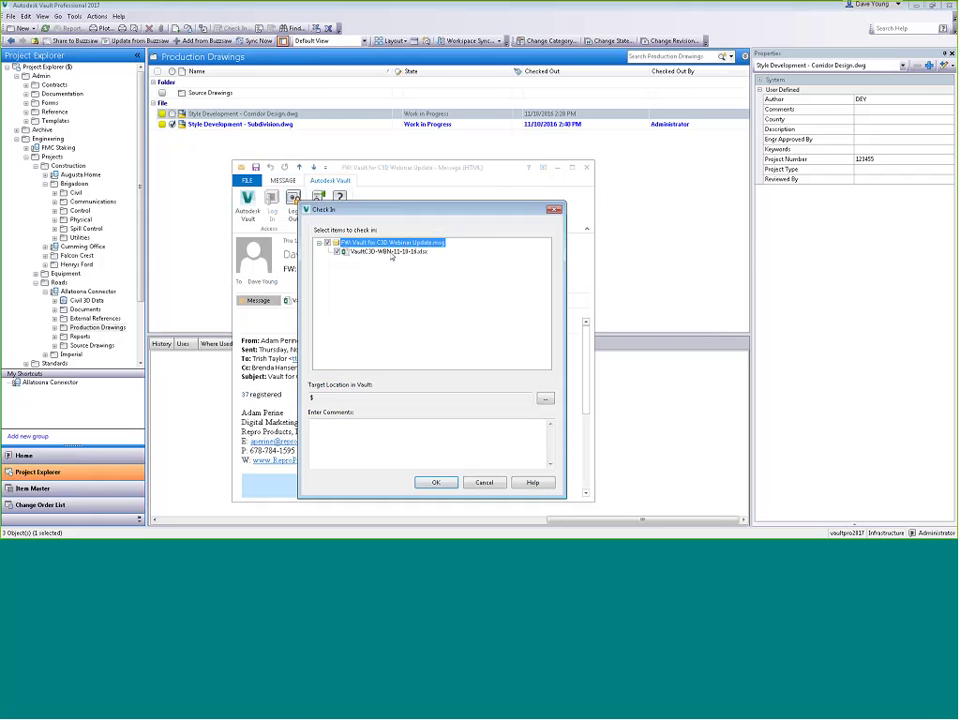
pyautogui.click(545, 400)
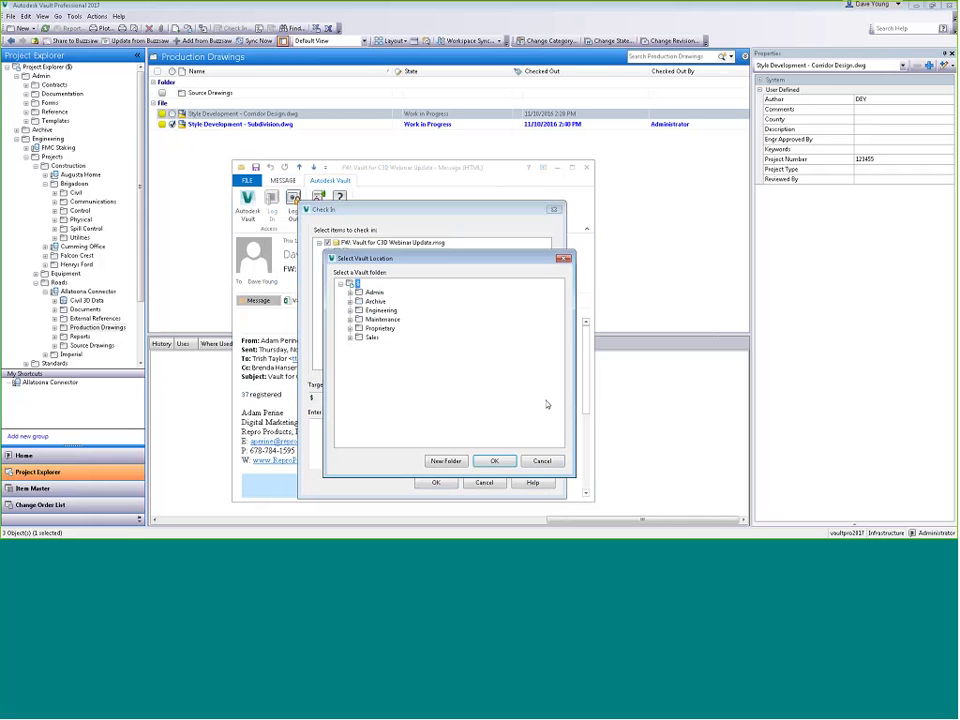
pyautogui.click(350, 292)
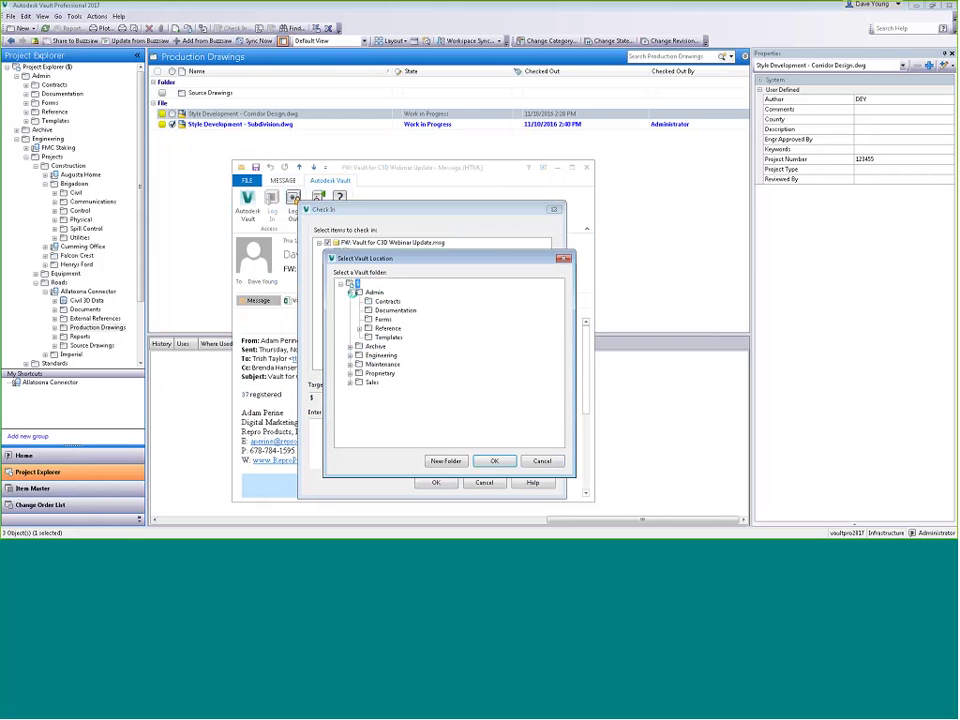
pyautogui.click(388, 301)
pyautogui.click(494, 461)
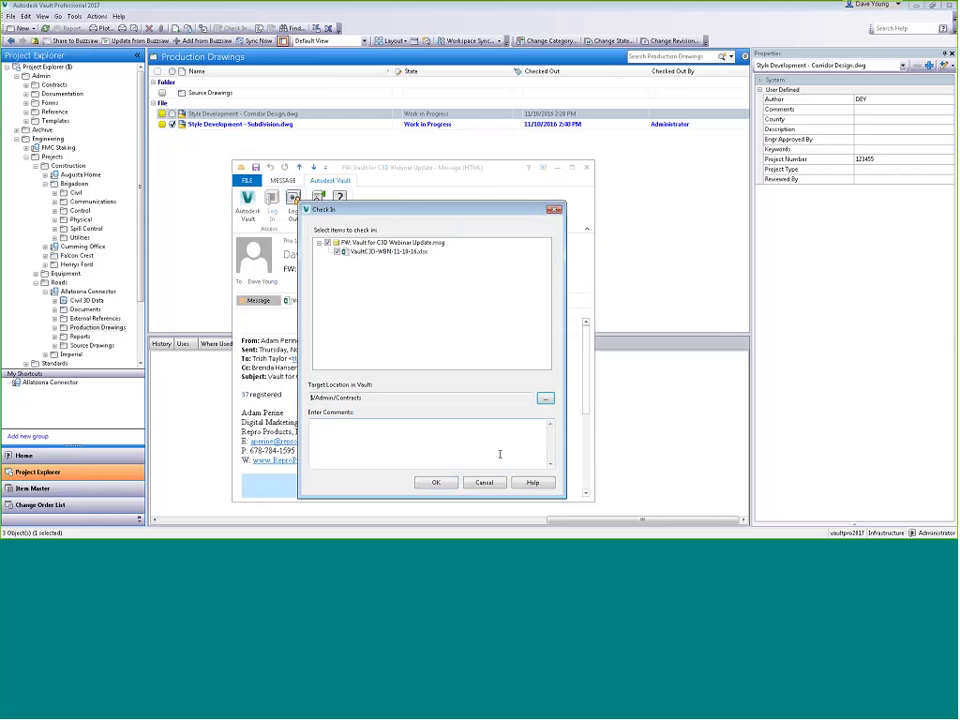
pyautogui.click(436, 482)
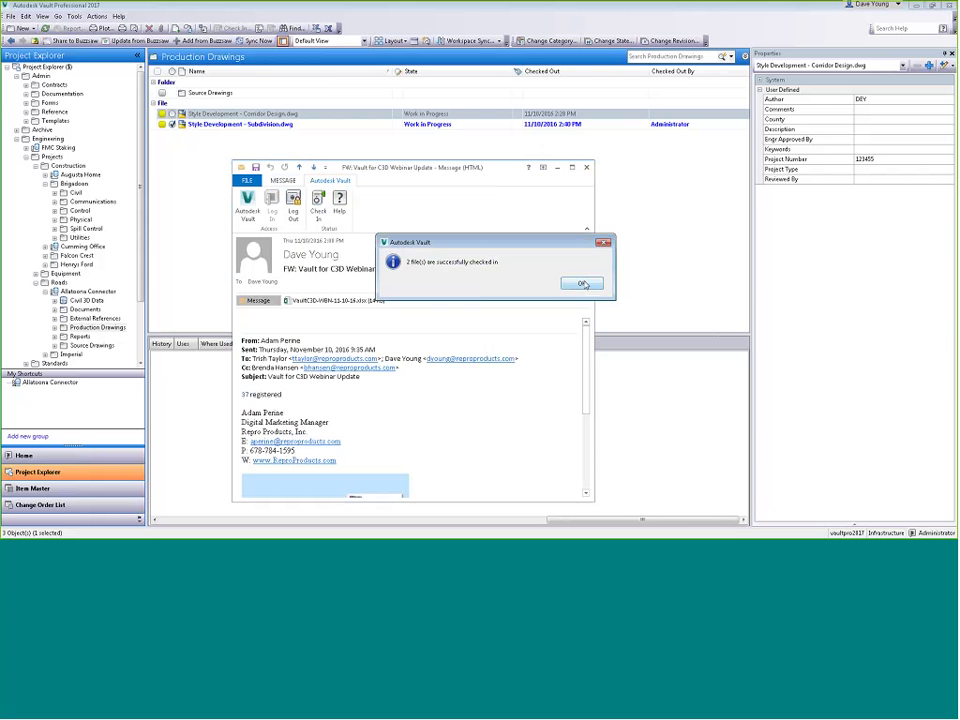
pyautogui.click(582, 284)
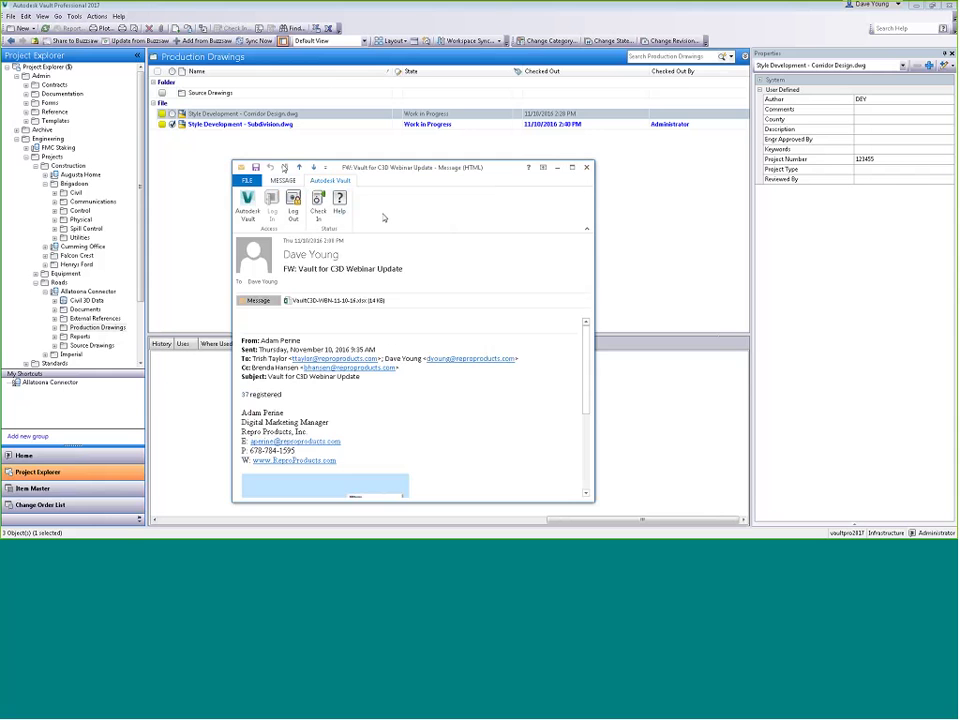
# Switch to Vault Professional, preview the checked-in email and spreadsheet in Admin's Contracts folder, and view the email without checking it out
pyautogui.click(54, 85)
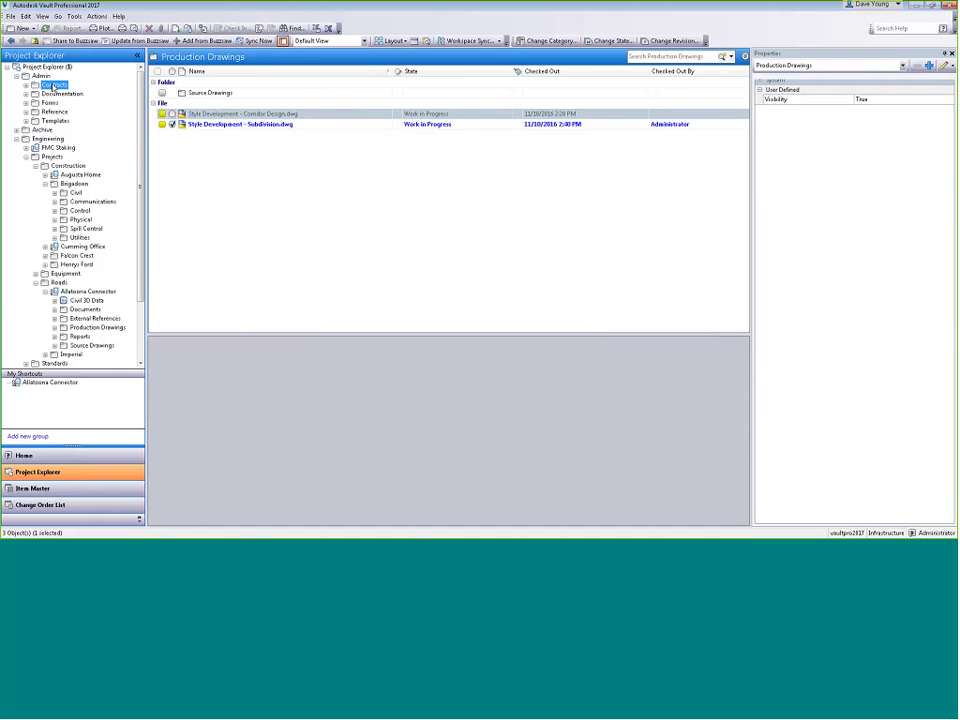
pyautogui.click(250, 92)
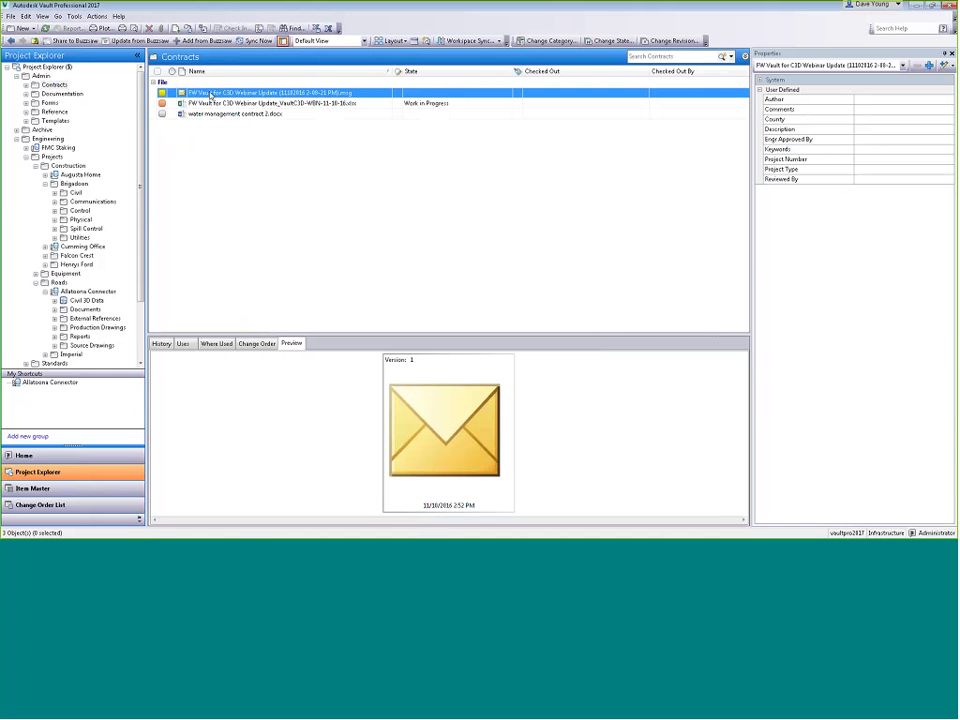
pyautogui.click(236, 105)
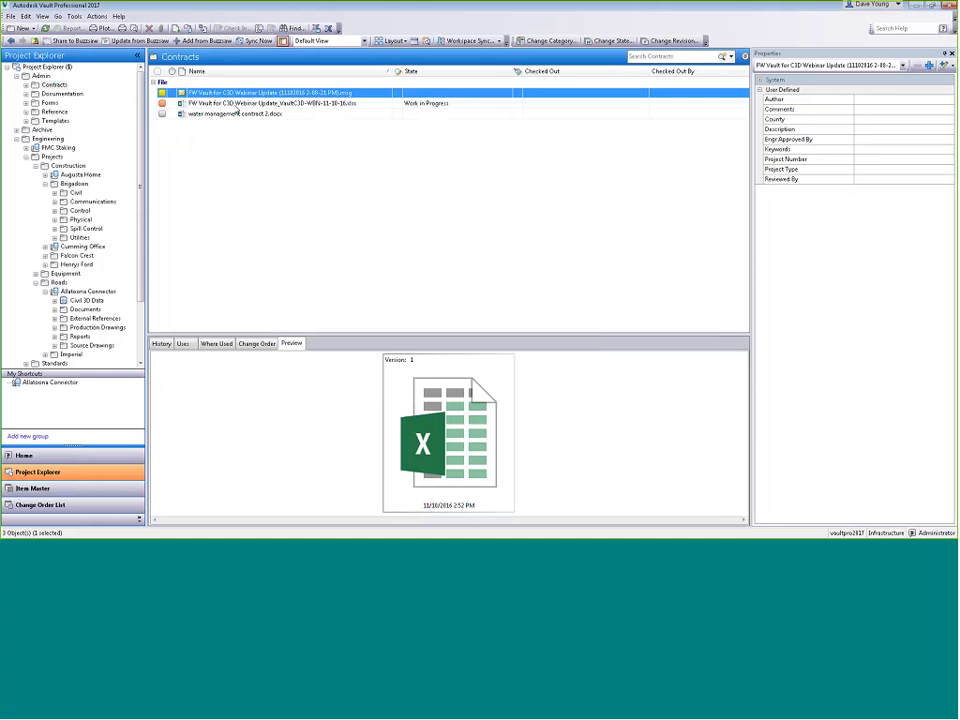
pyautogui.doubleClick(338, 93)
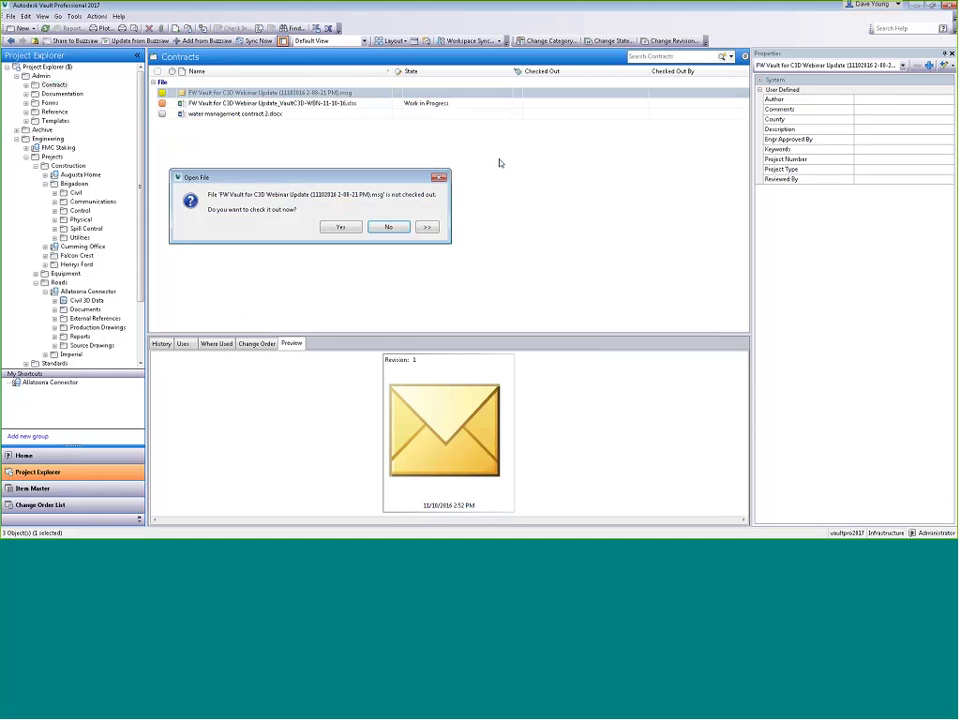
pyautogui.click(382, 227)
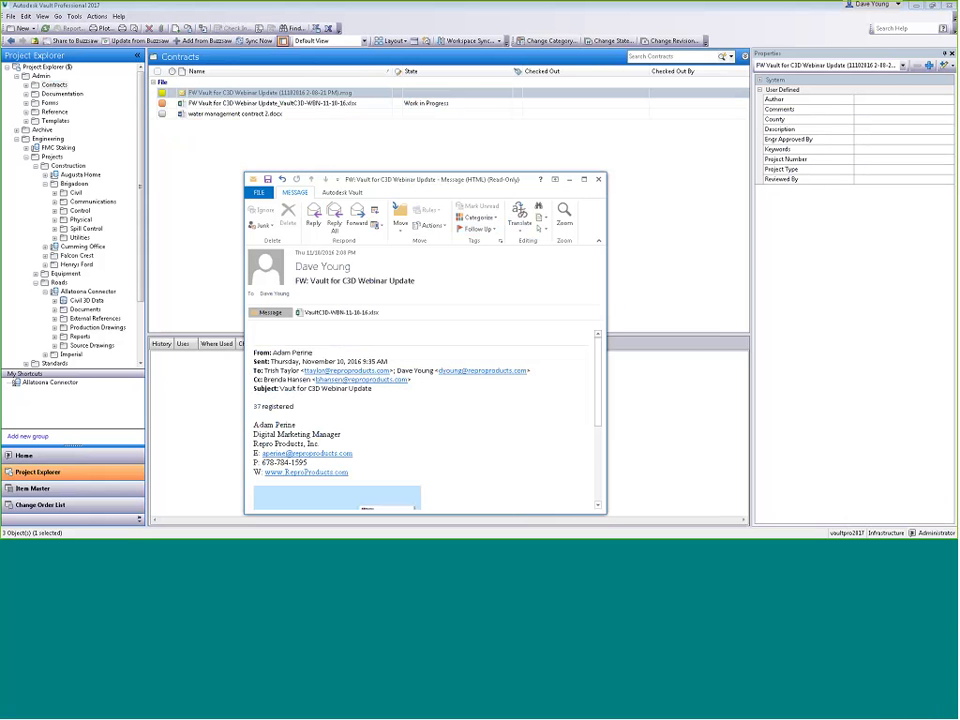
pyautogui.click(597, 179)
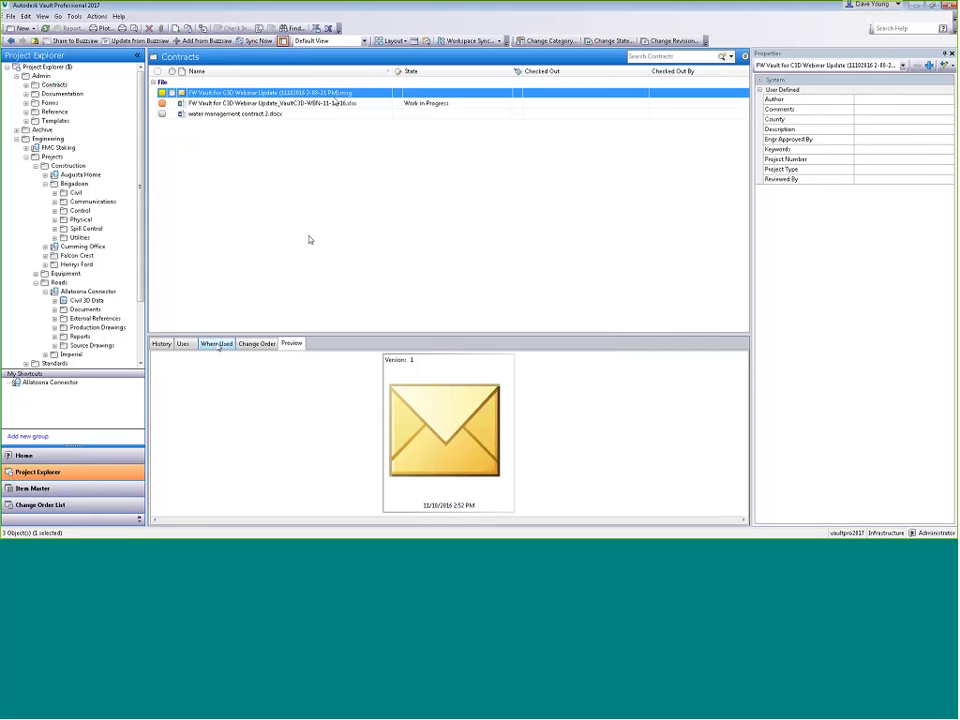
# Inspect what the Vault for C3D Webinar Update email uses, expanding its attachments to the linked spreadsheet
pyautogui.click(184, 344)
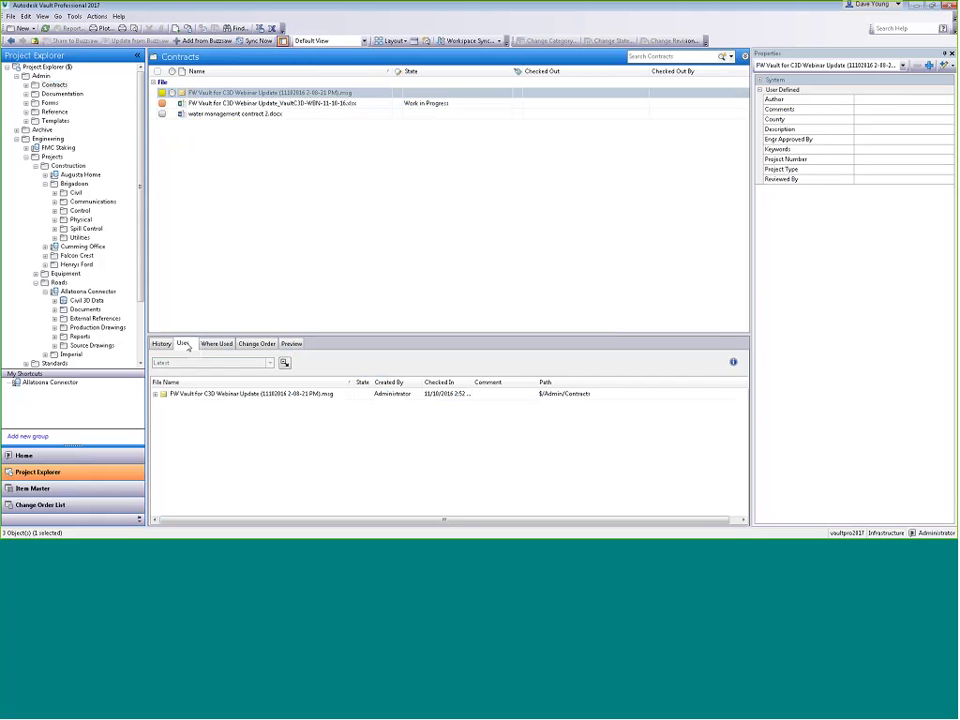
pyautogui.click(156, 394)
pyautogui.click(166, 406)
pyautogui.click(176, 420)
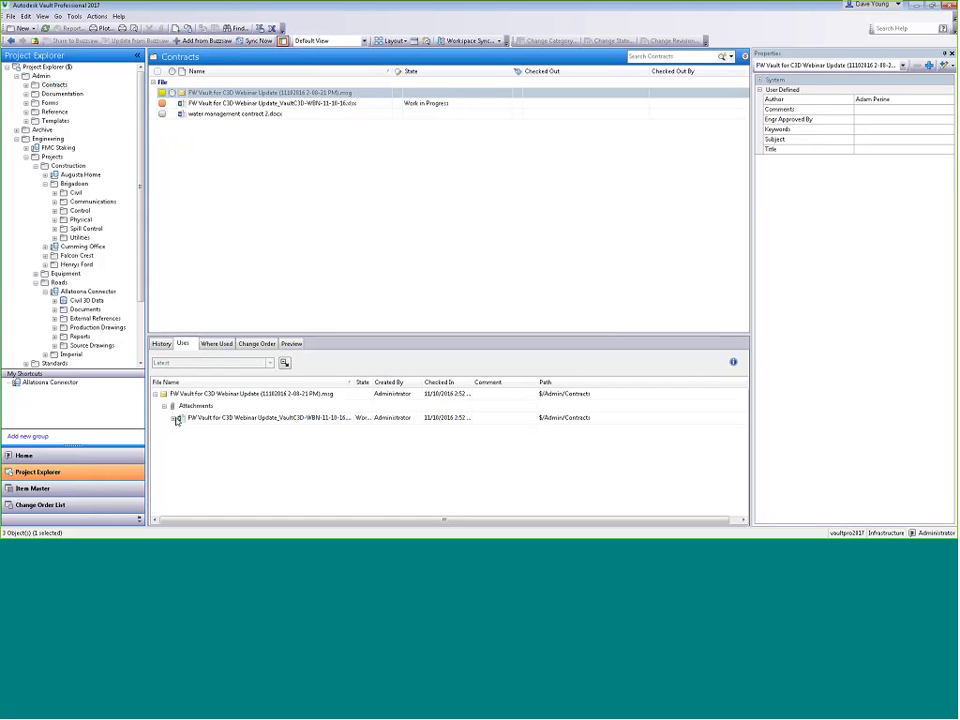
pyautogui.click(241, 421)
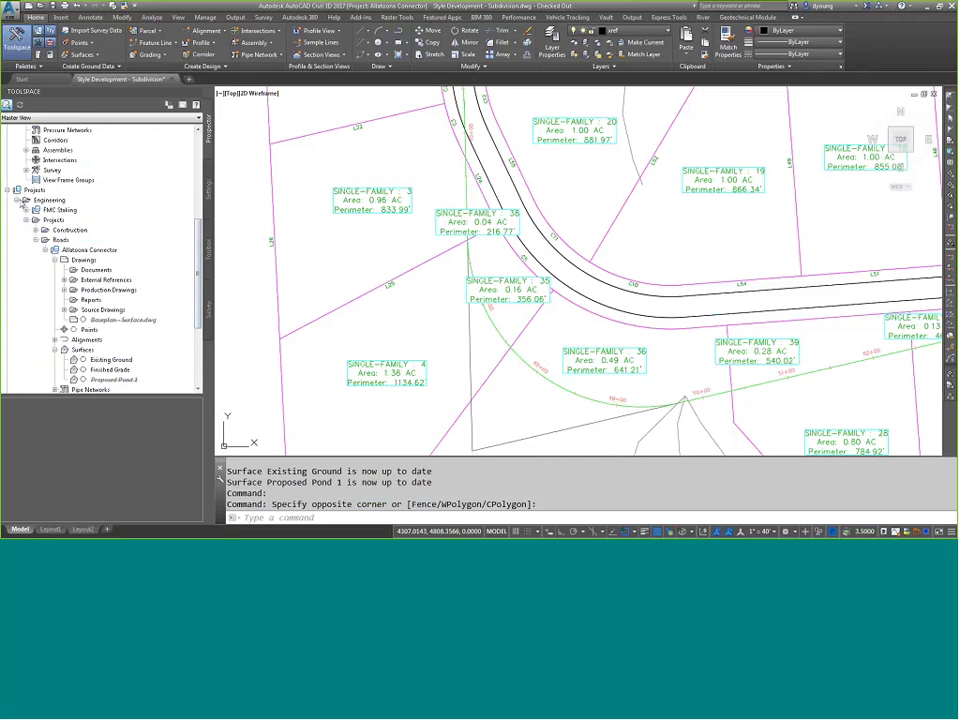
# Switch to Civil 3D and compare the Projects and Data Shortcuts collections in Prospector, with the Engineering project folder collapsed
pyautogui.click(35, 190)
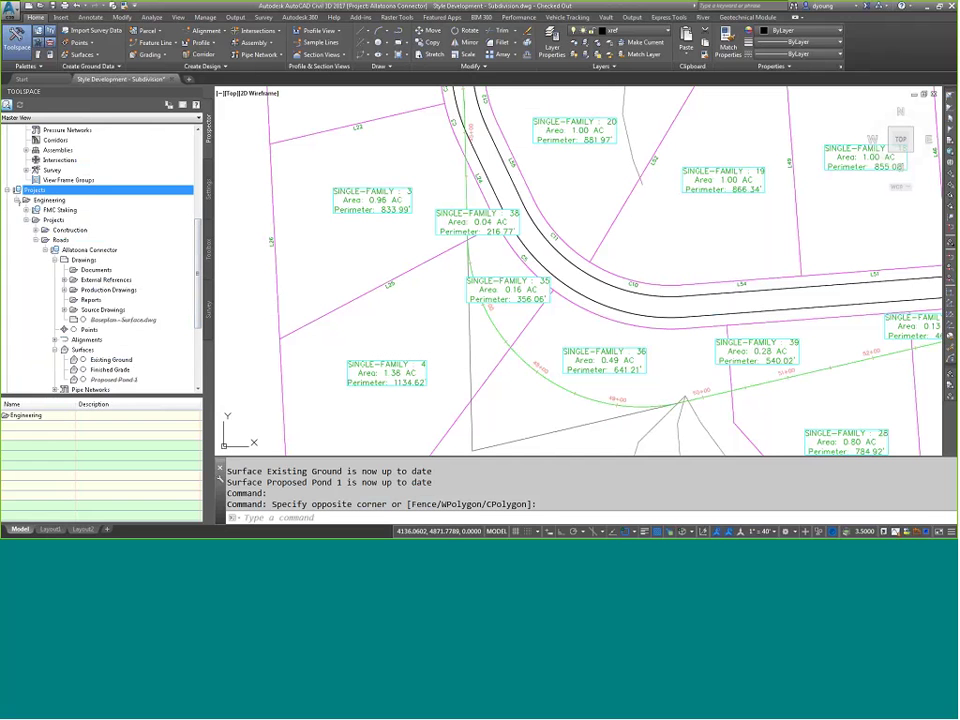
pyautogui.click(17, 200)
pyautogui.click(110, 310)
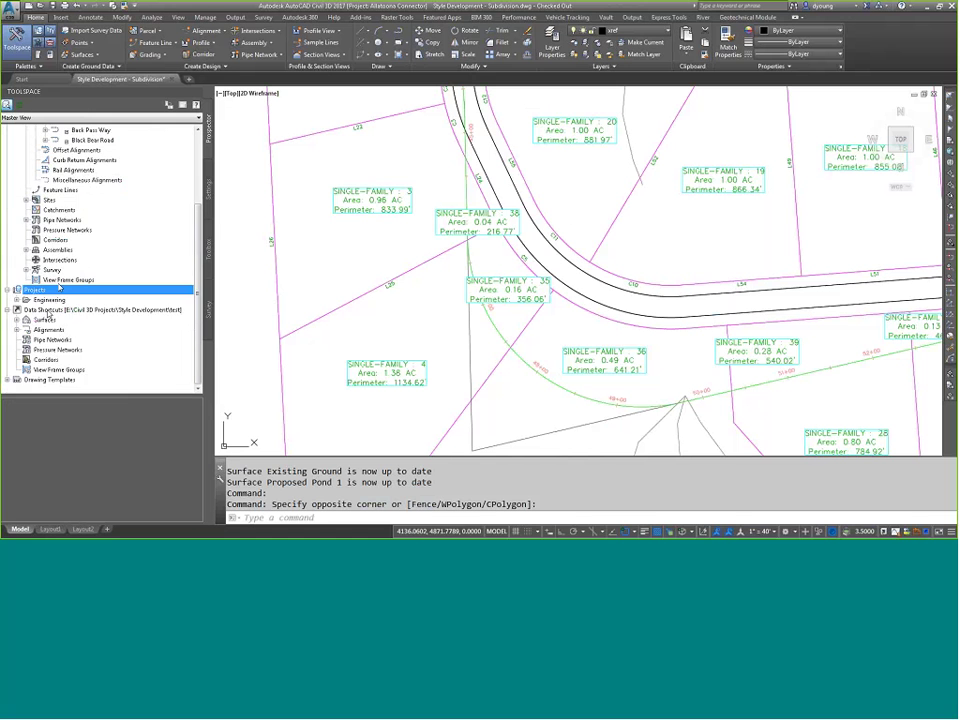
pyautogui.click(8, 310)
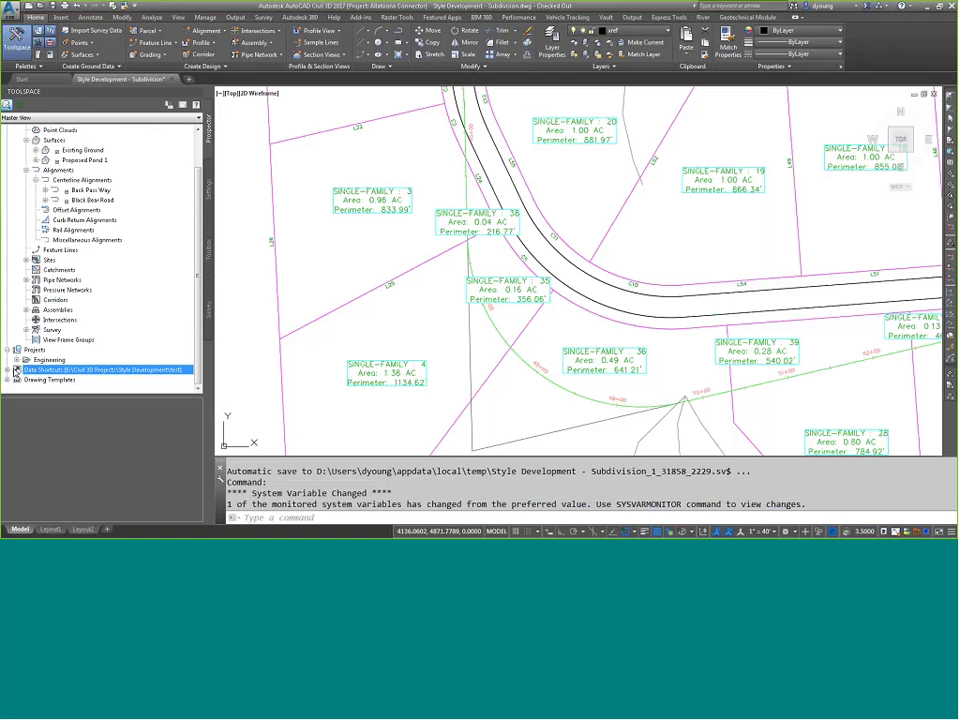
pyautogui.click(15, 370)
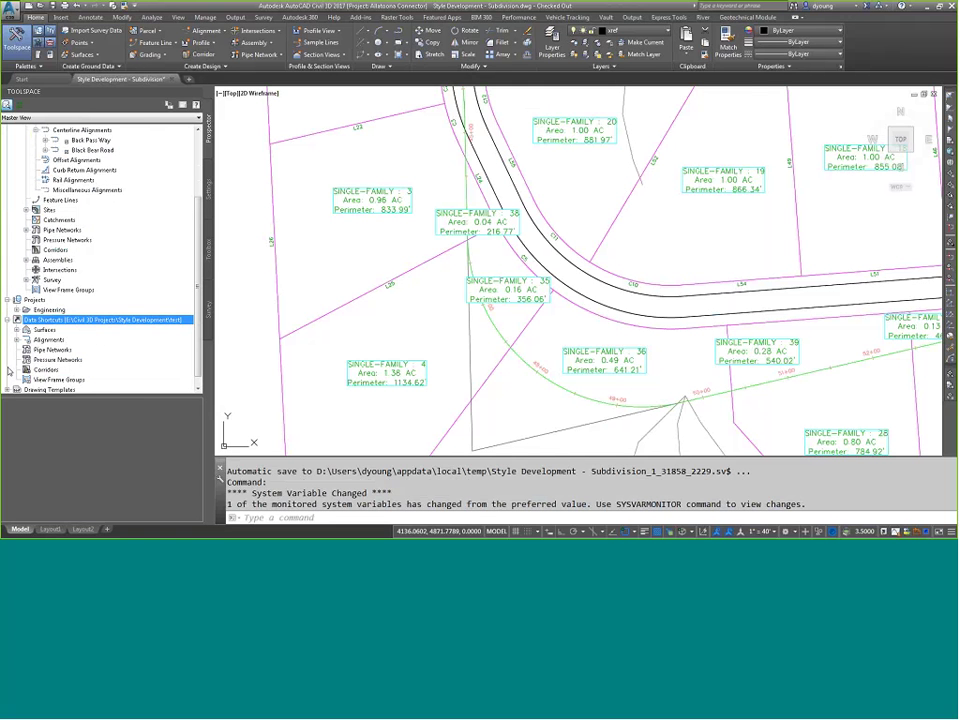